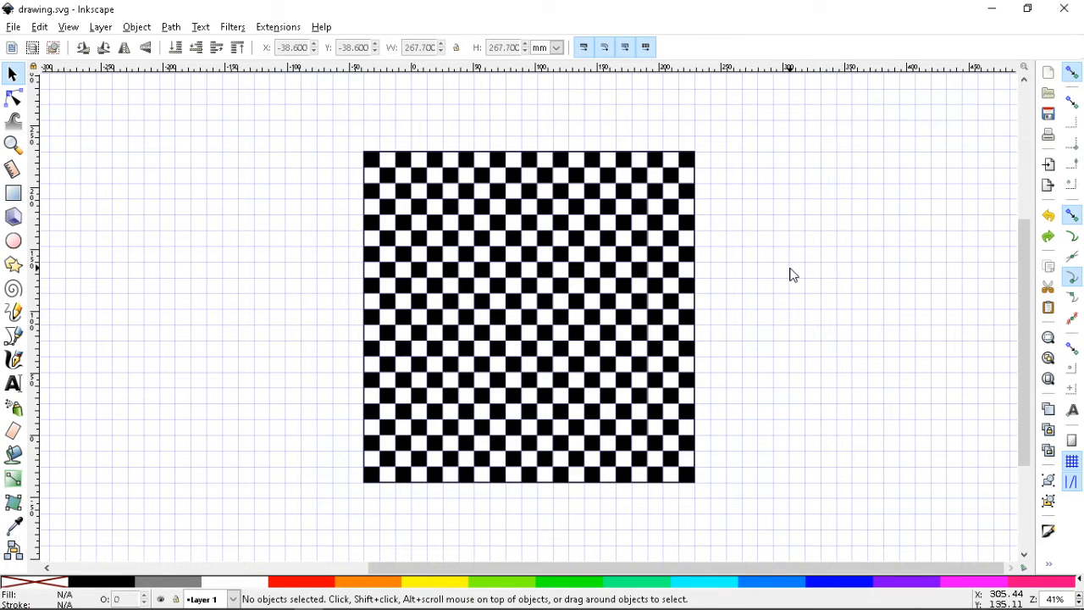
Step: Hide the canvas grid, deselect the checkerboard group and save drawing.svg
left_click(541, 327)
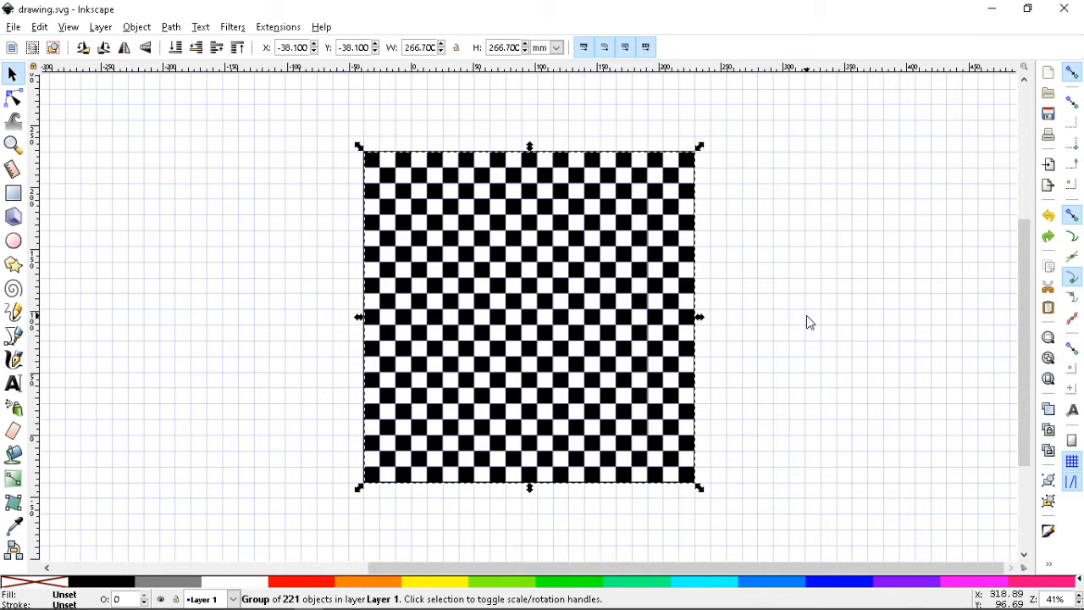
key("numbersign")
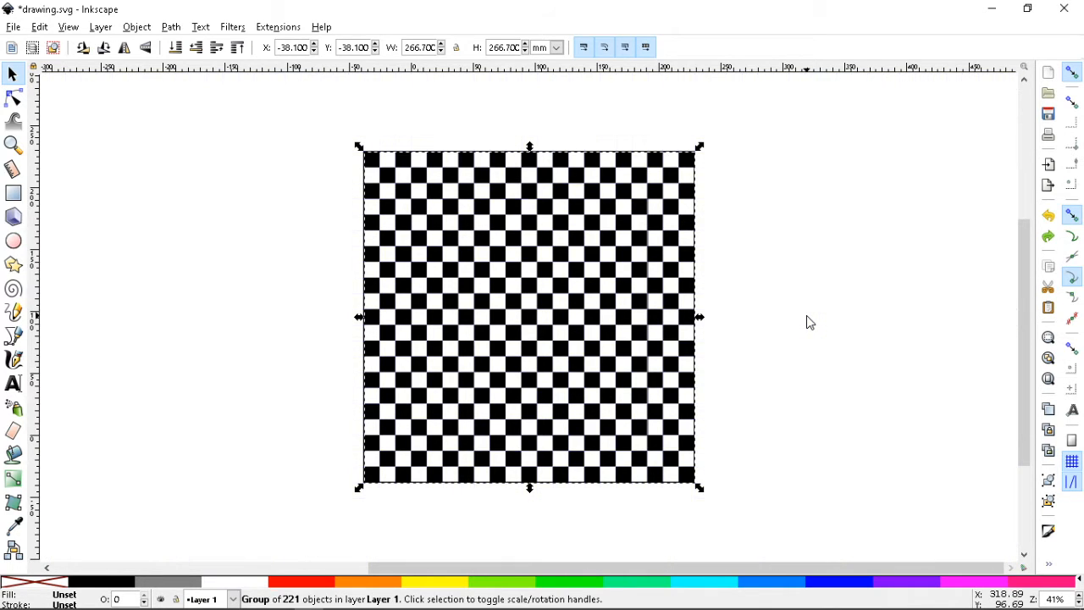
key("Escape")
key("ctrl+s")
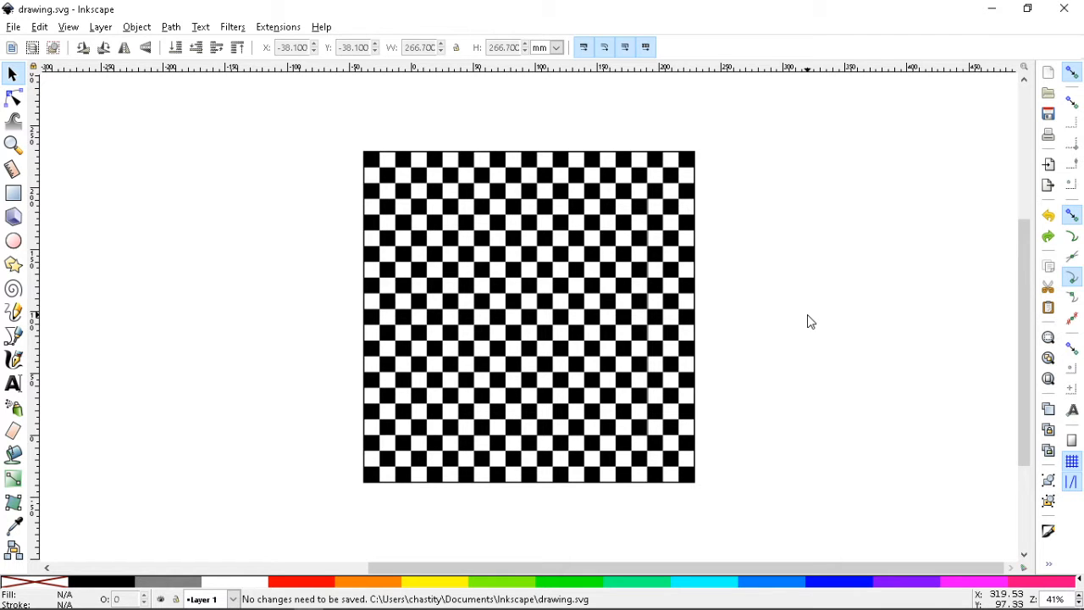
Step: Duplicate the checkerboard group and place the copy well to the right, at about X 471 mm and Y 39 mm
left_click(557, 285)
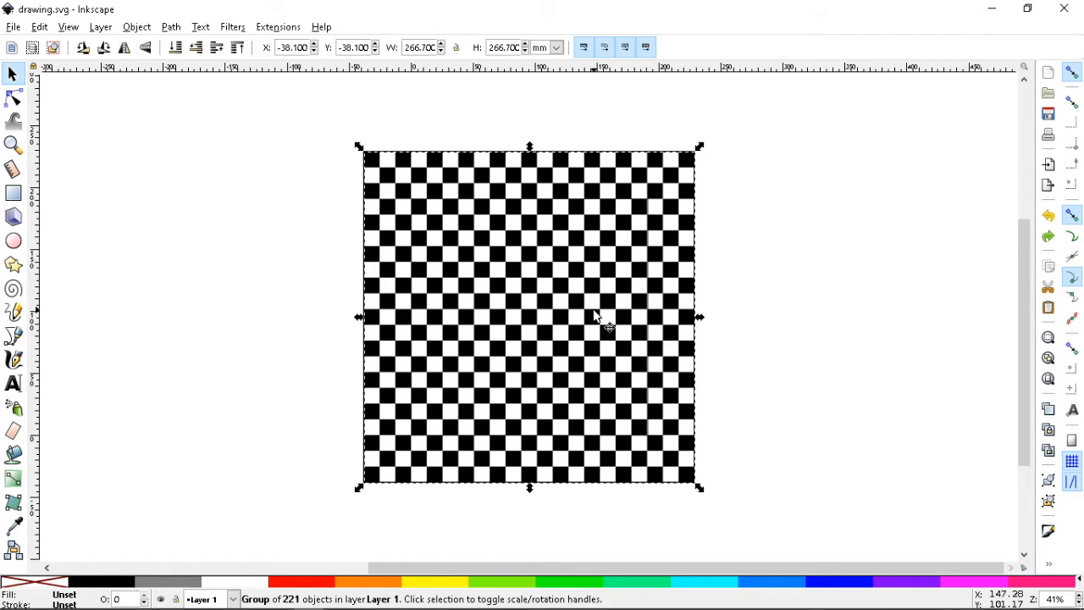
key("ctrl+d")
mouse_move(559, 268)
left_mouse_down()
mouse_move(784, 259)
mouse_move(995, 186)
mouse_move(982, 179)
left_mouse_up()
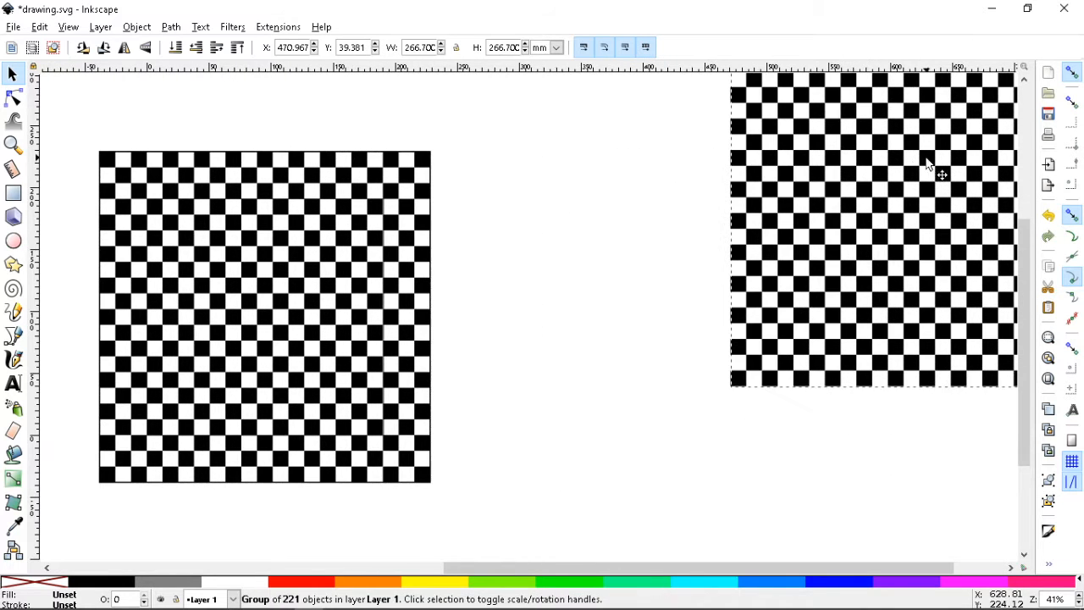
Step: Rotate the original checkerboard group clockwise in repeated one-degree increments, past its diamond orientation
left_click(371, 322)
key("plus")
key("plus")
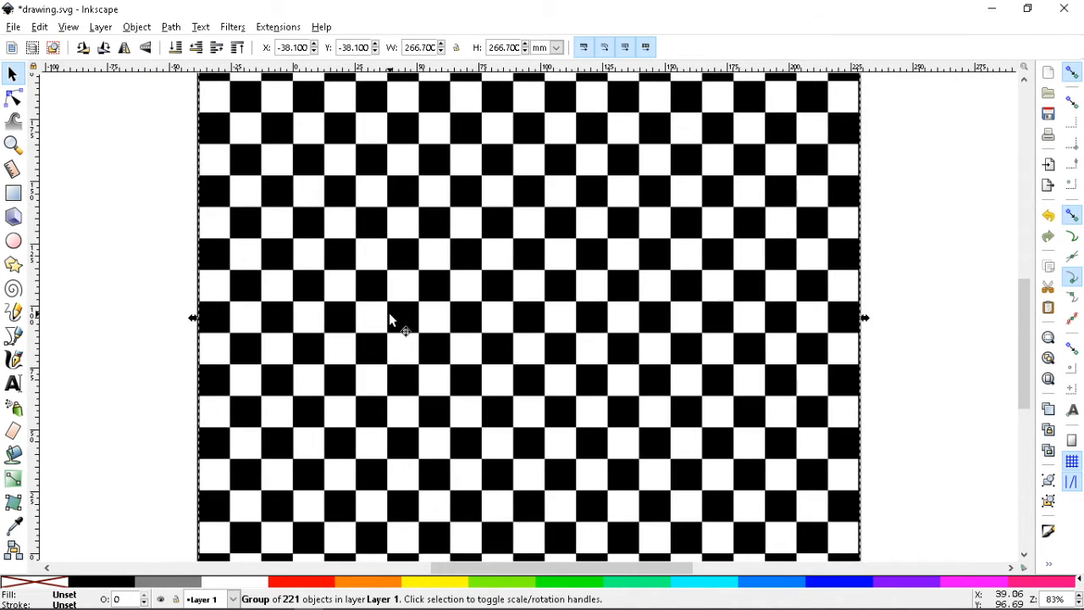
key("minus")
key("minus")
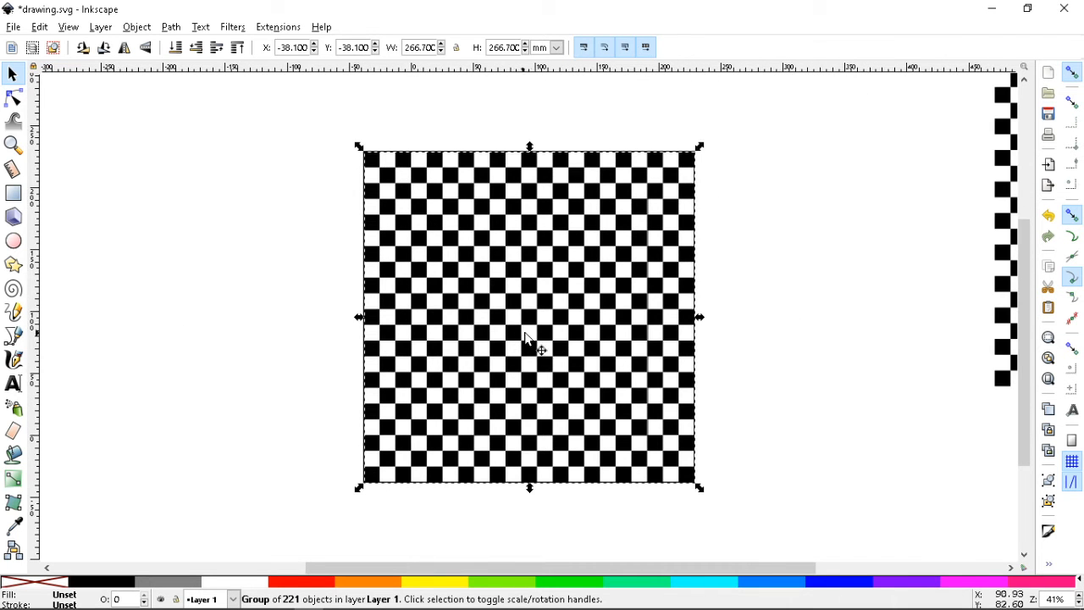
key("]")
key("]")
key("]")
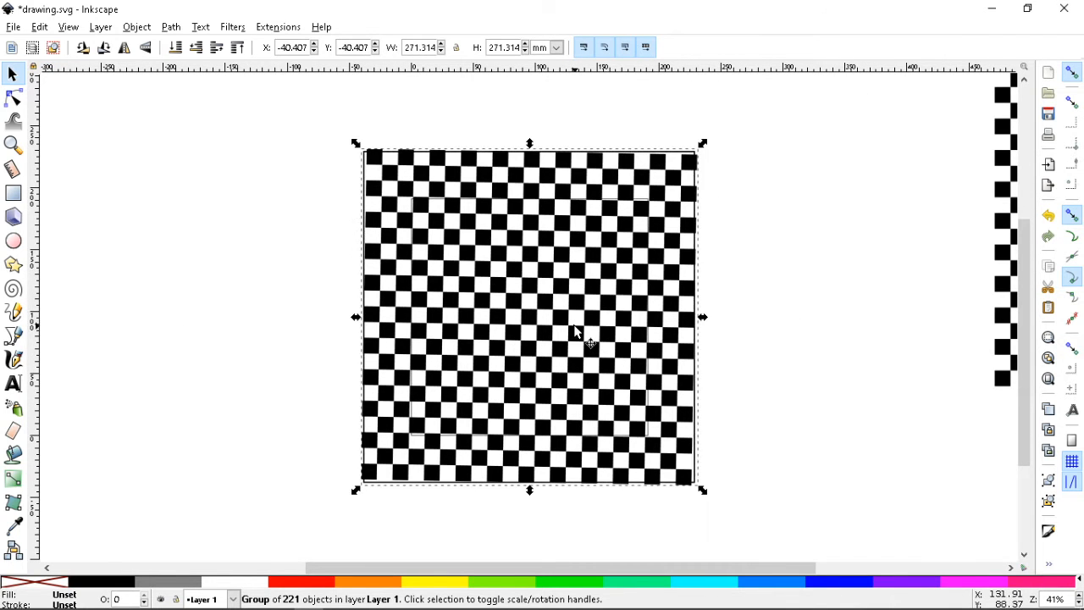
key("]")
key("]")
key("]")
key("]")
key("]")
key("]")
key("]")
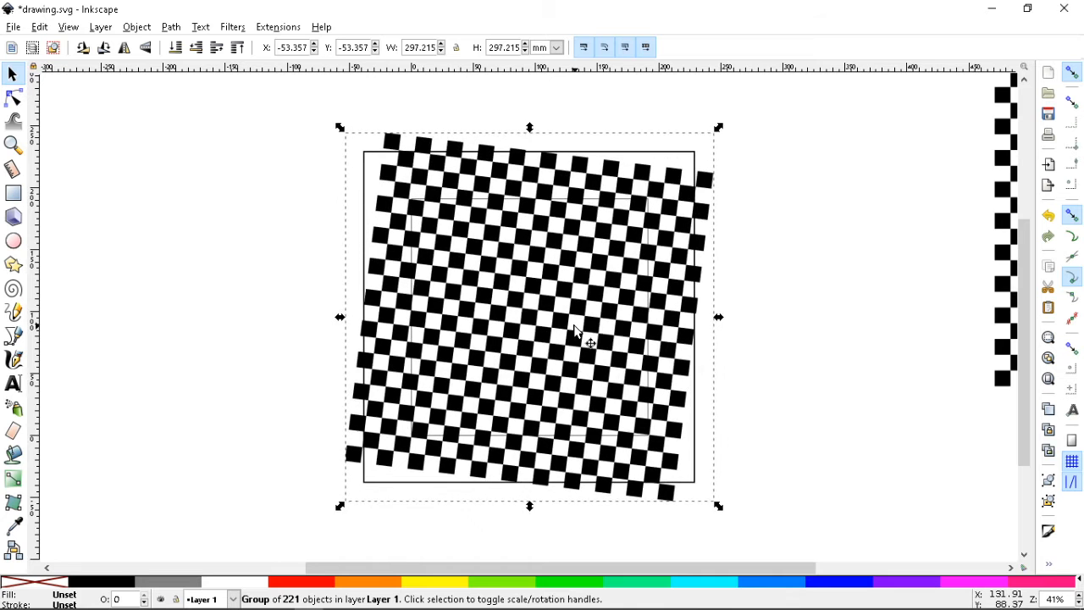
key("]")
key("]")
key("]")
key("]")
key("]")
key("]")
key("]")
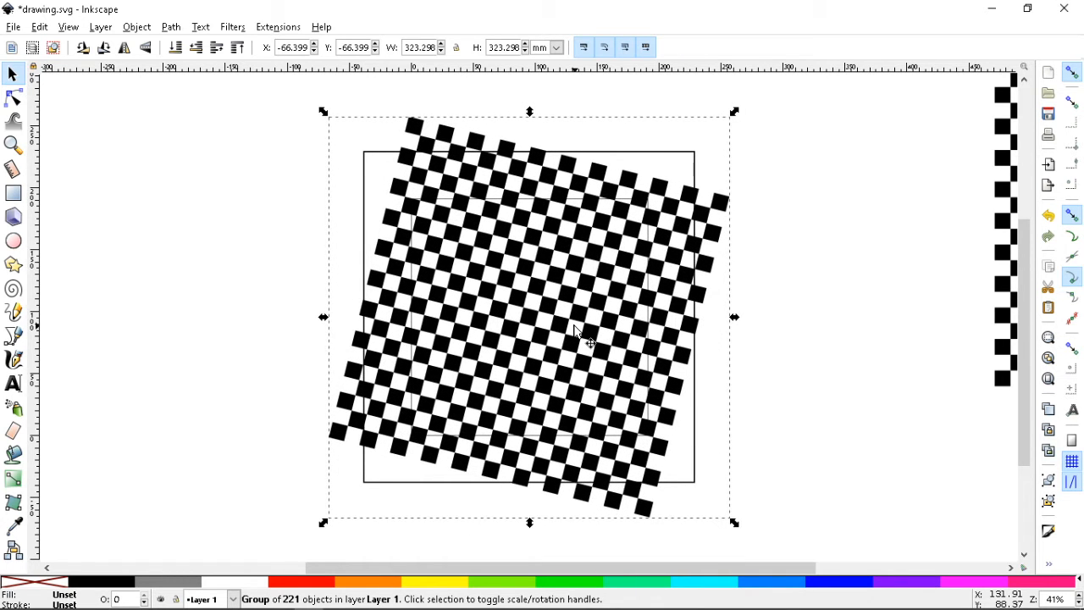
key("]")
key("]")
key("]")
key("]")
key("]")
key("]")
key("]")
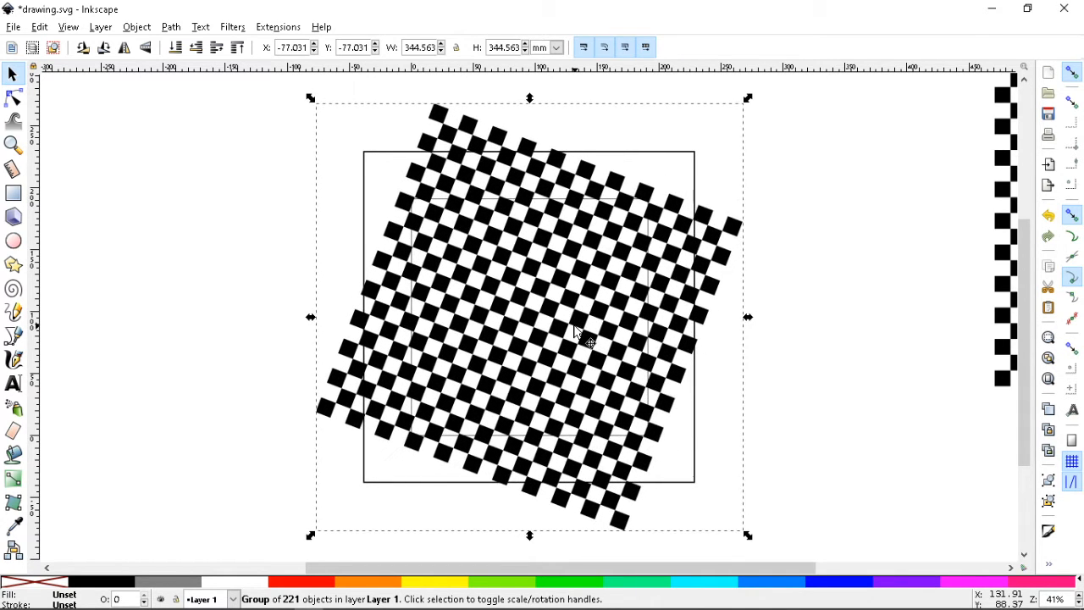
key("]")
key("]")
key("]")
key("]")
key("]")
key("]")
key("]")
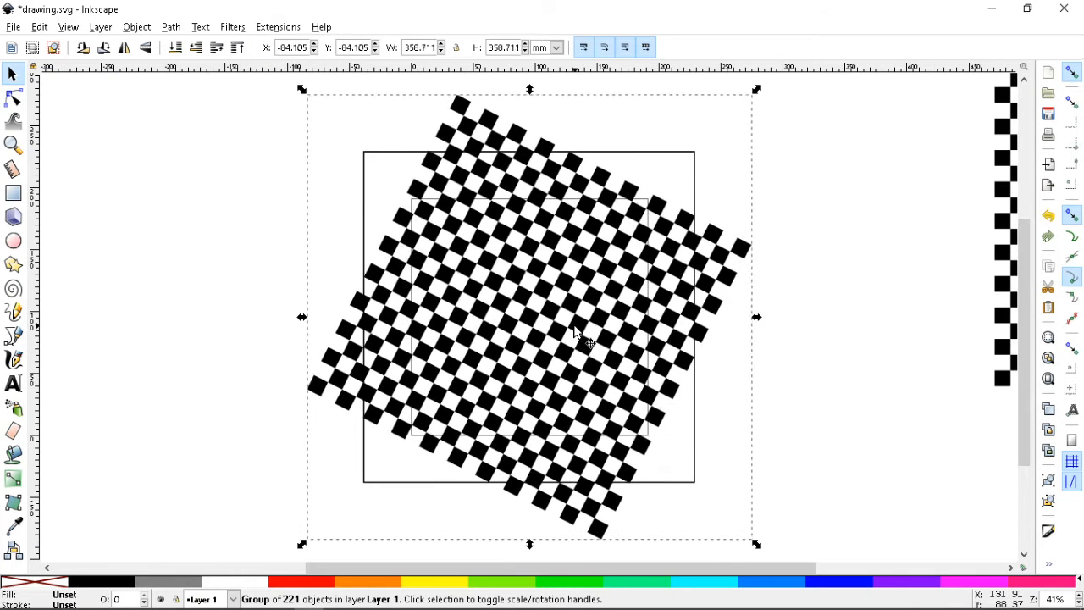
key("]")
key("]")
key("]")
key("]")
key("]")
key("]")
key("]")
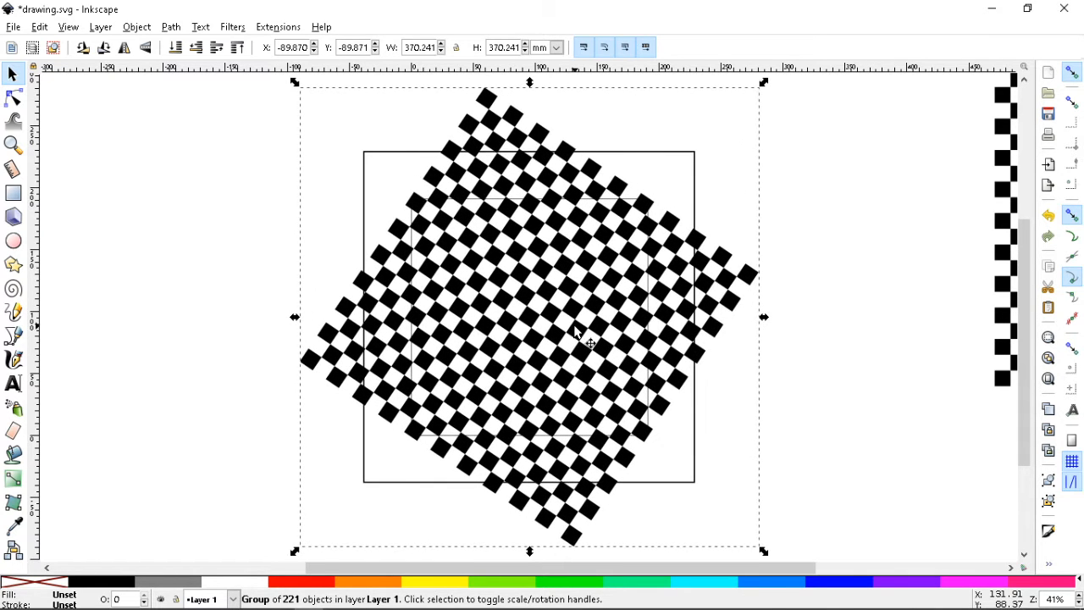
key("]")
key("]")
key("]")
key("]")
key("]")
key("]")
key("]")
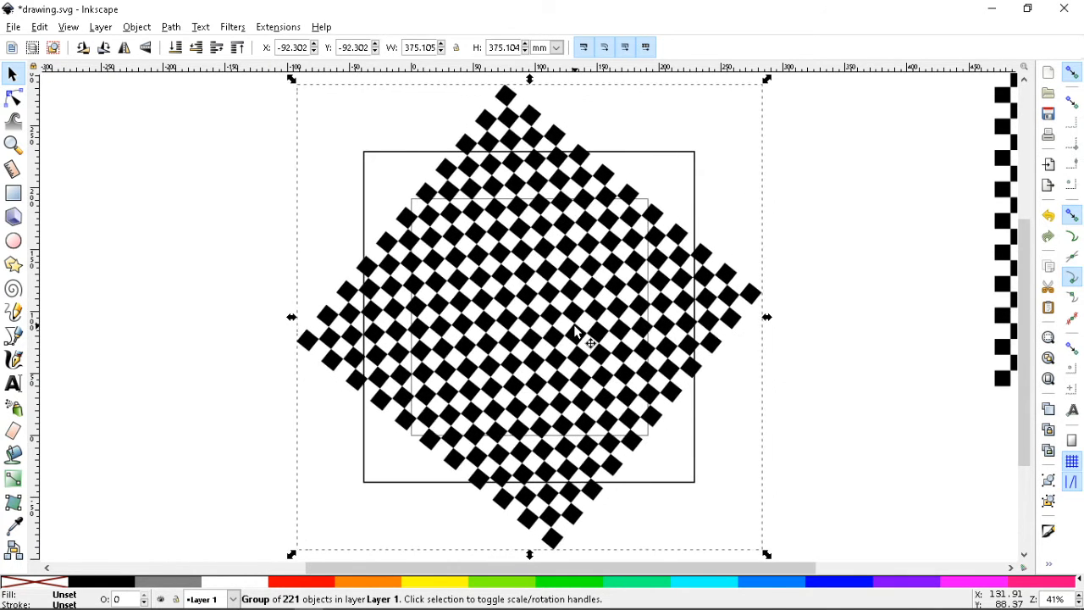
key("]")
key("]")
key("]")
key("]")
key("]")
key("]")
key("]")
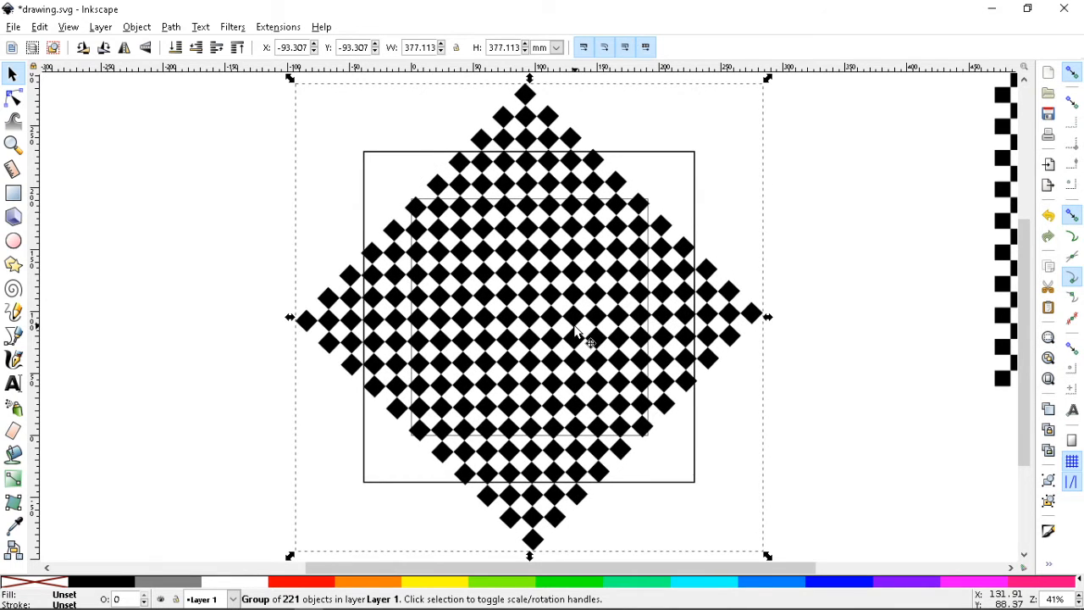
key("]")
key("]")
key("]")
key("]")
key("]")
key("]")
key("]")
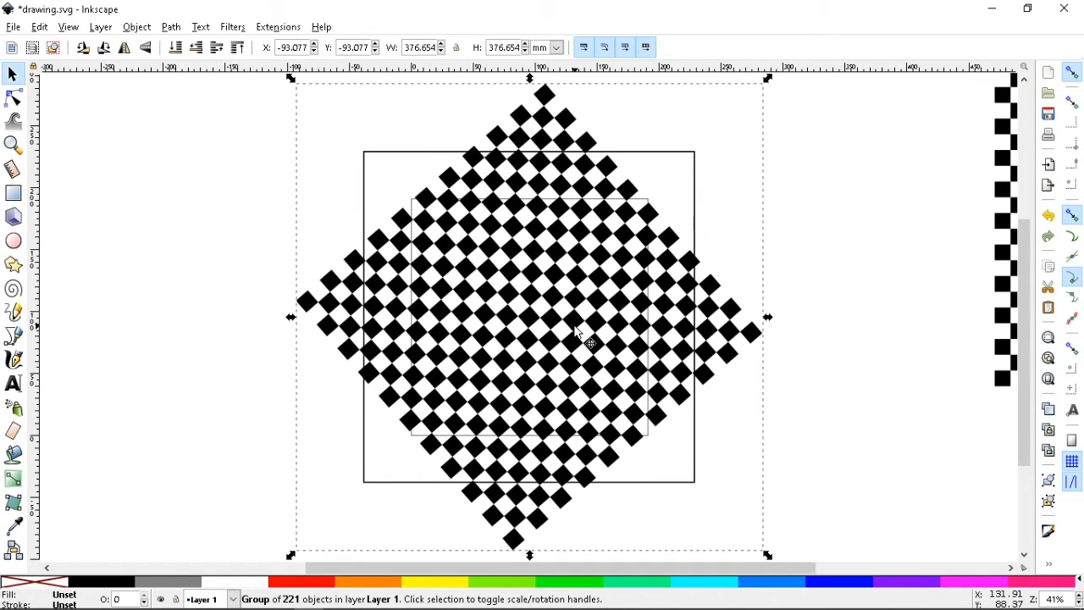
key("]")
key("]")
key("]")
key("]")
key("]")
key("]")
key("]")
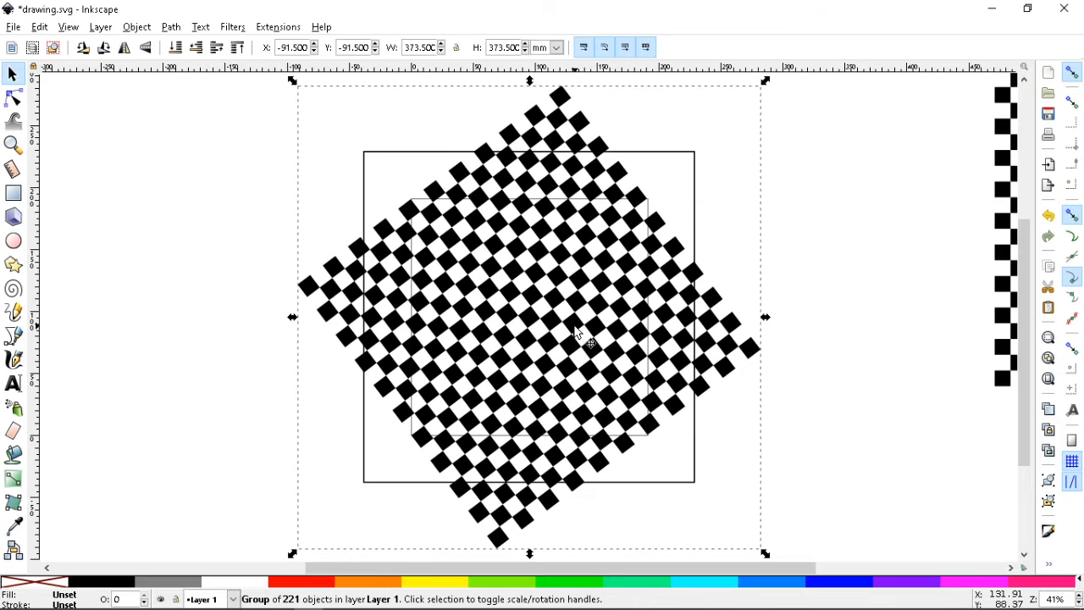
key("]")
key("]")
key("]")
key("]")
key("]")
key("]")
key("]")
key("]")
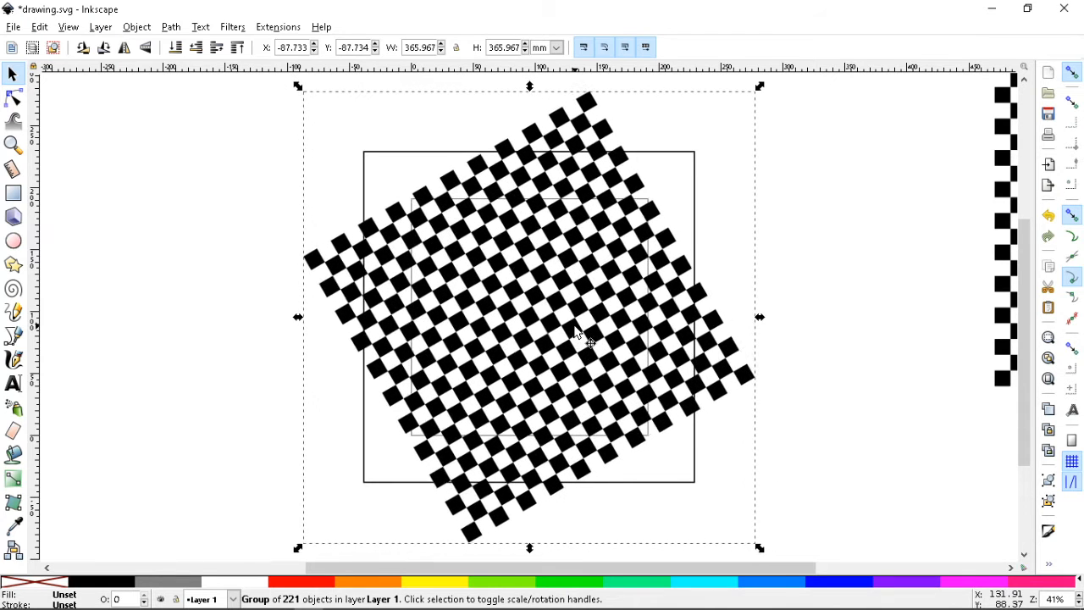
Step: Delete the rotated checkerboard group and revert drawing.svg to its last saved version
key("Delete")
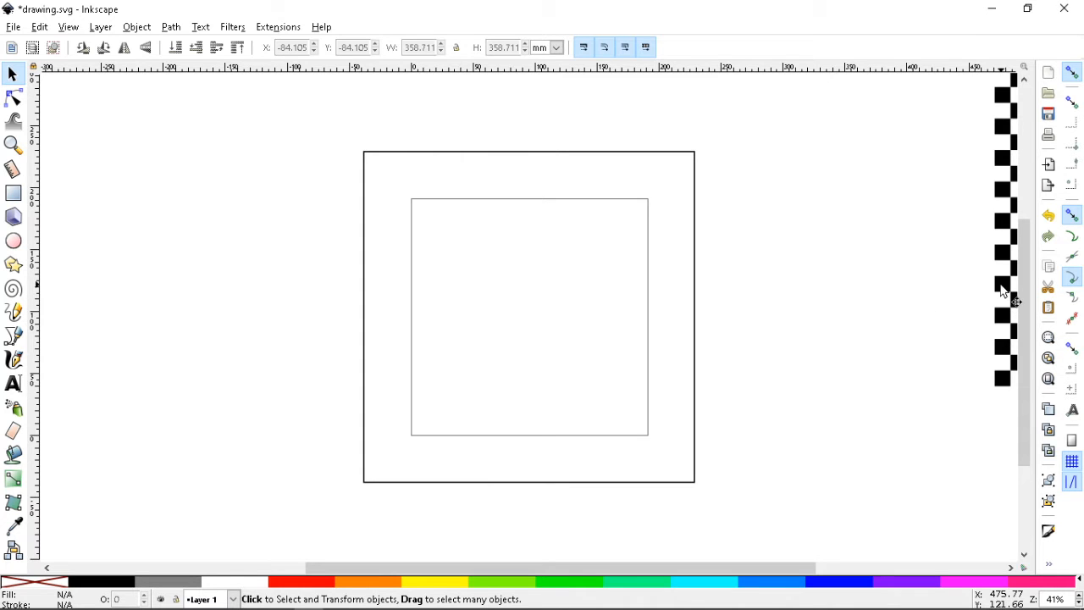
left_click(10, 31)
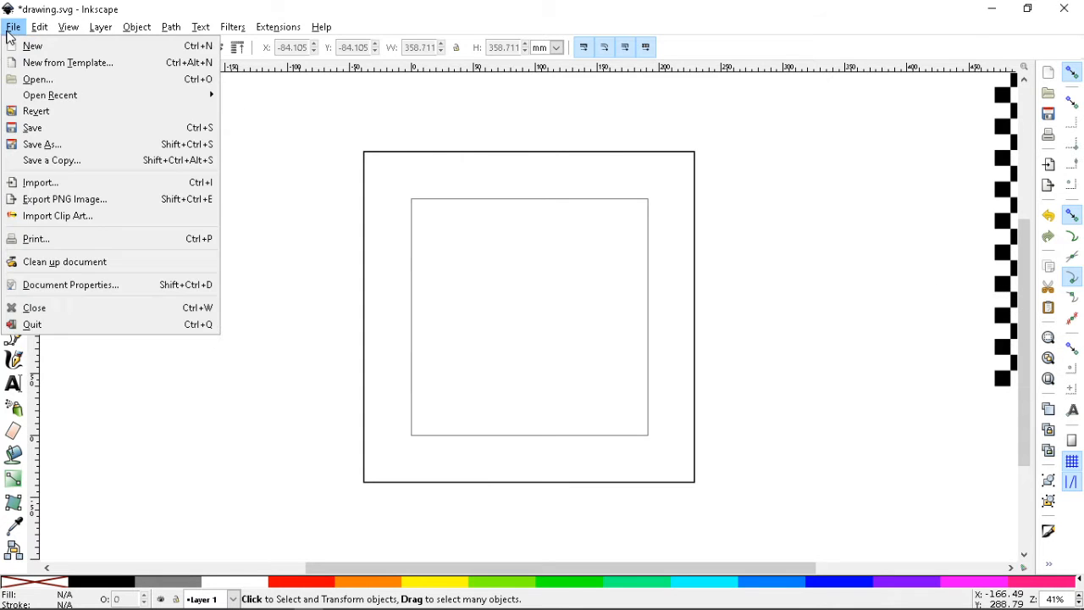
left_click(39, 111)
left_click(588, 363)
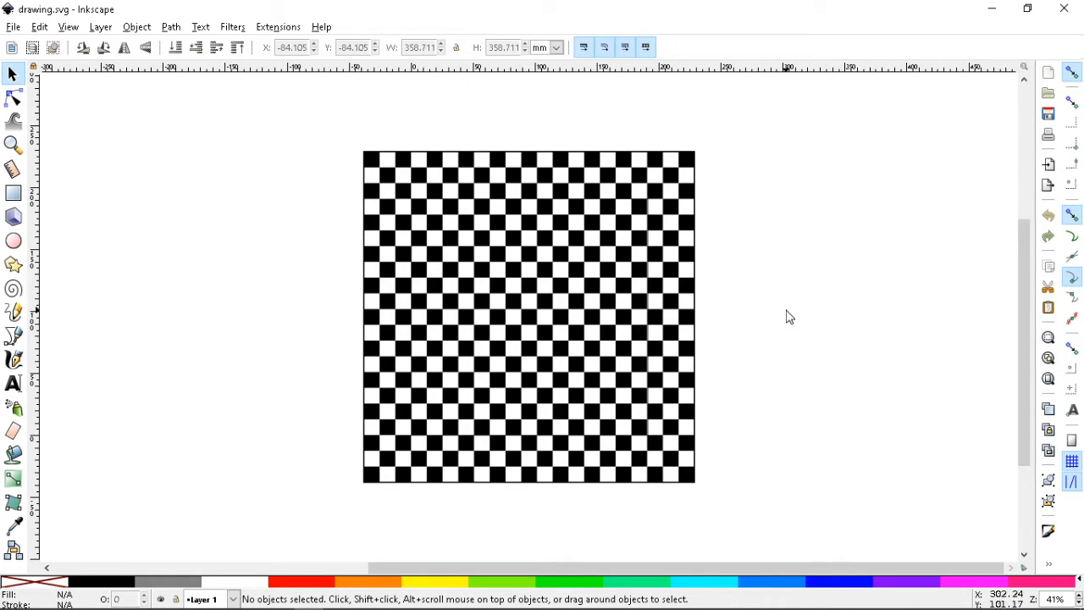
key("ctrl+s")
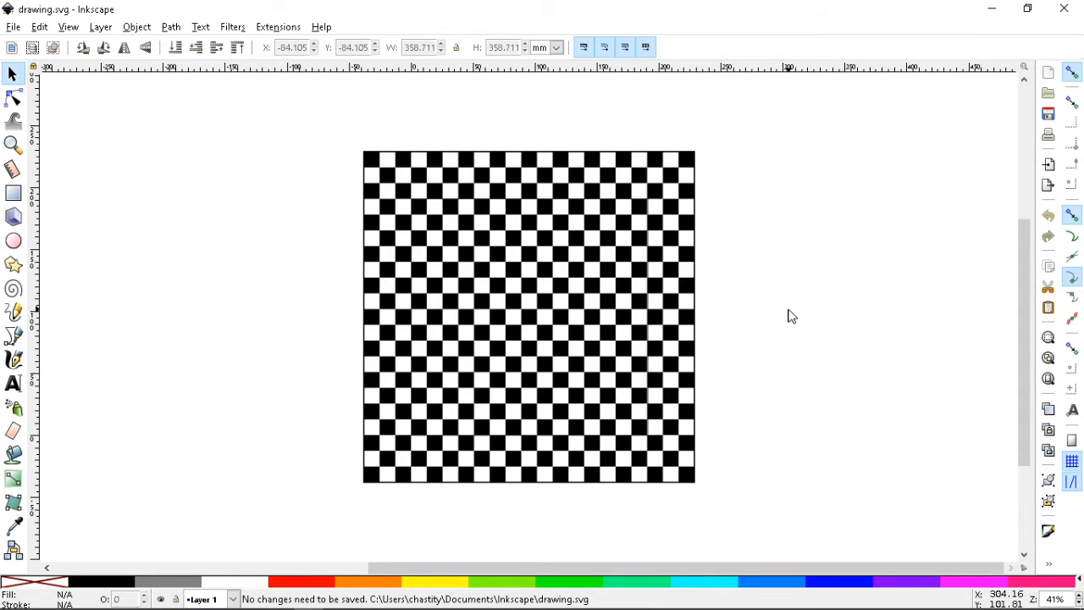
Step: Check the rotation angle in the Transform dialog and the rotation increment in the Steps preferences
key("shift+ctrl+m")
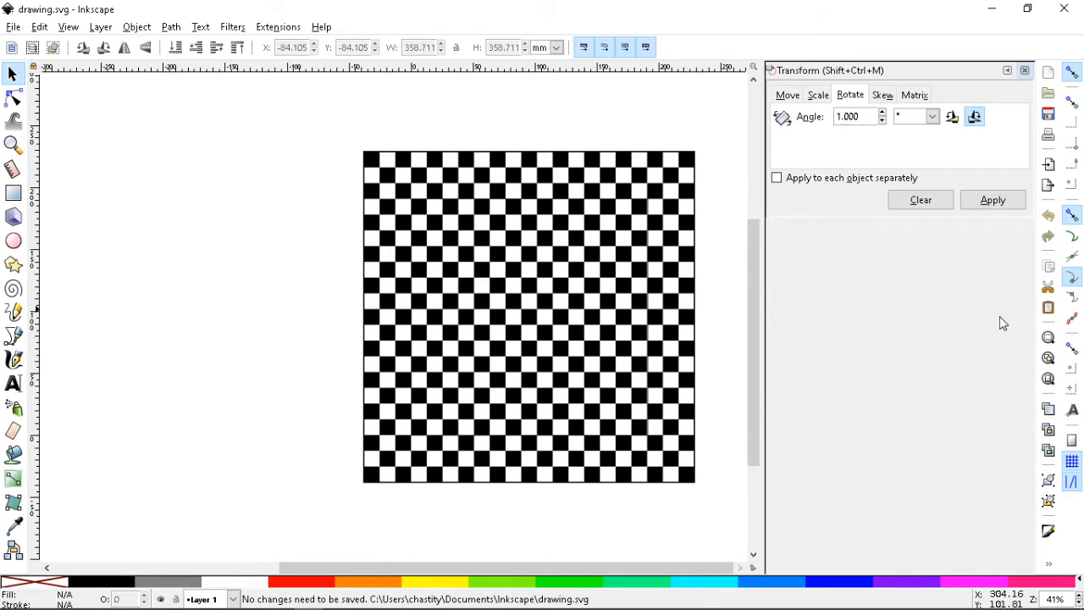
left_click(1025, 70)
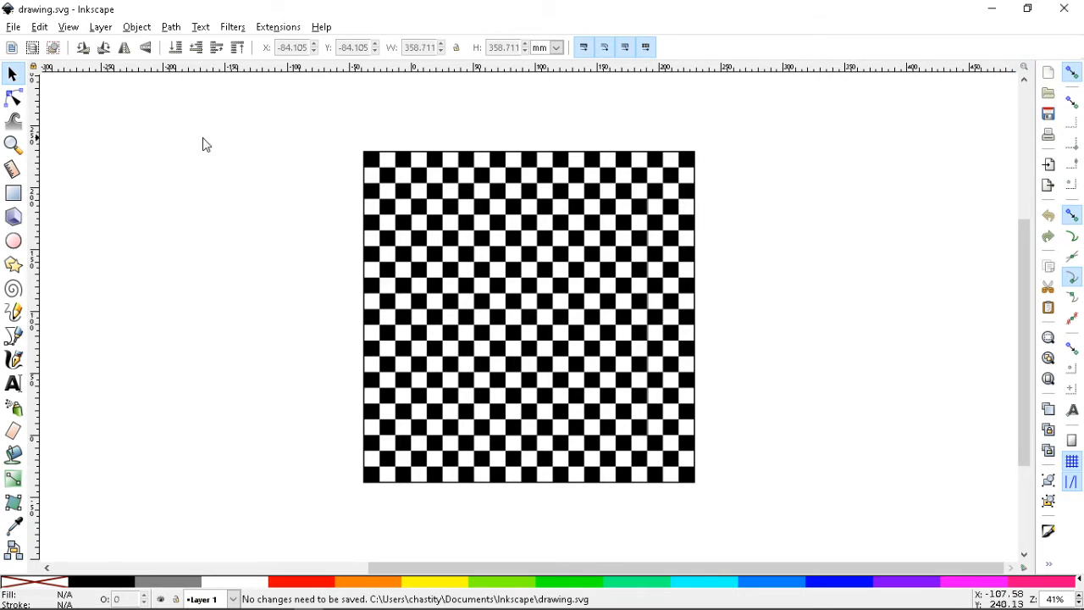
left_click(39, 26)
left_click(138, 510)
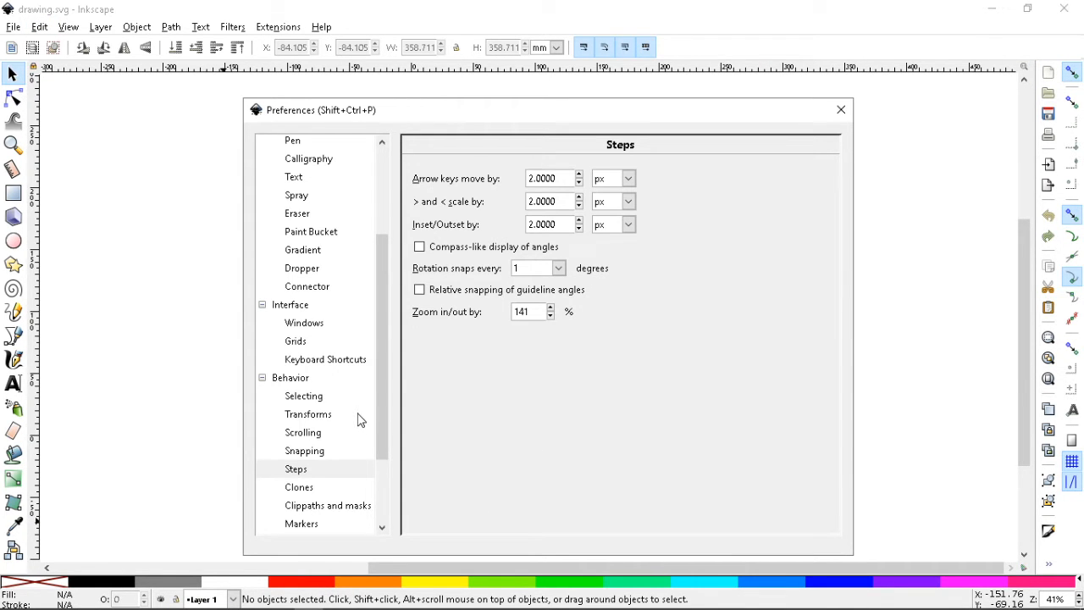
left_click(844, 120)
key("ctrl+s")
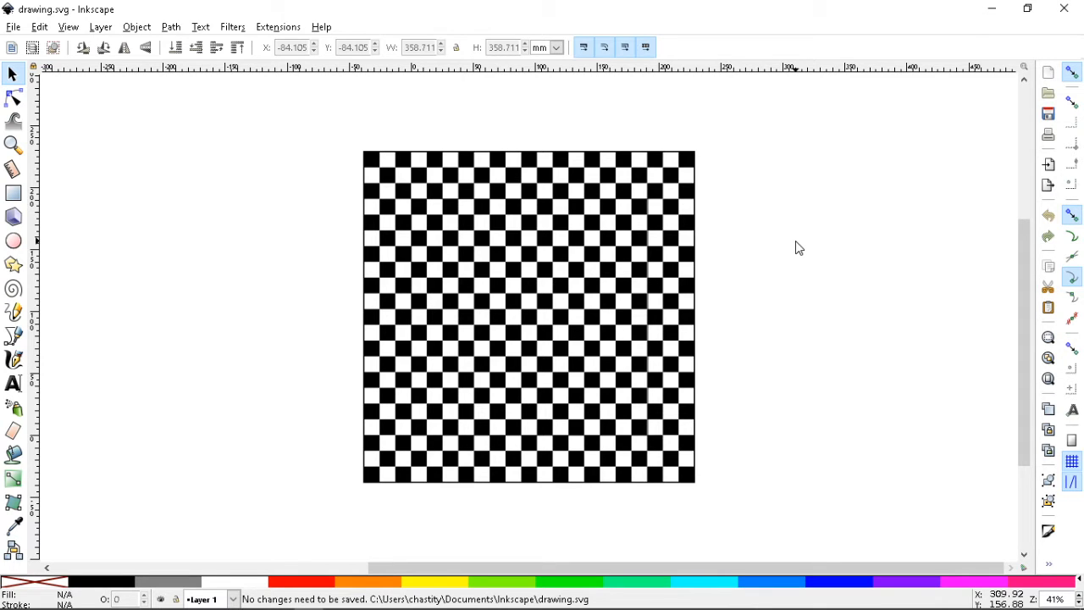
Step: Select the checkerboard group, save the drawing, and set up a PNG export with the page as export area
left_click(540, 327)
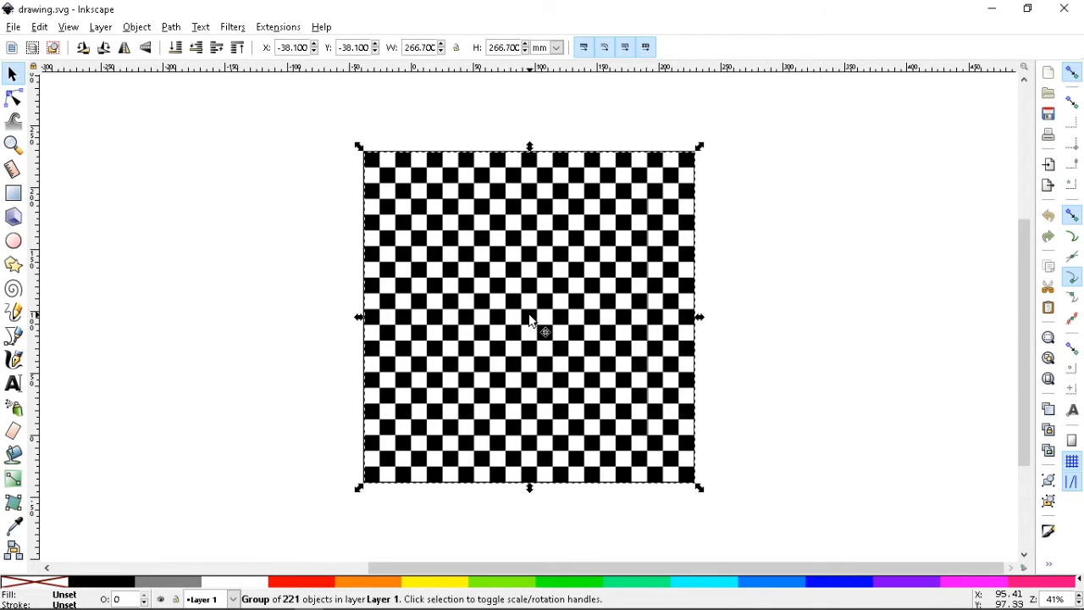
key("ctrl+s")
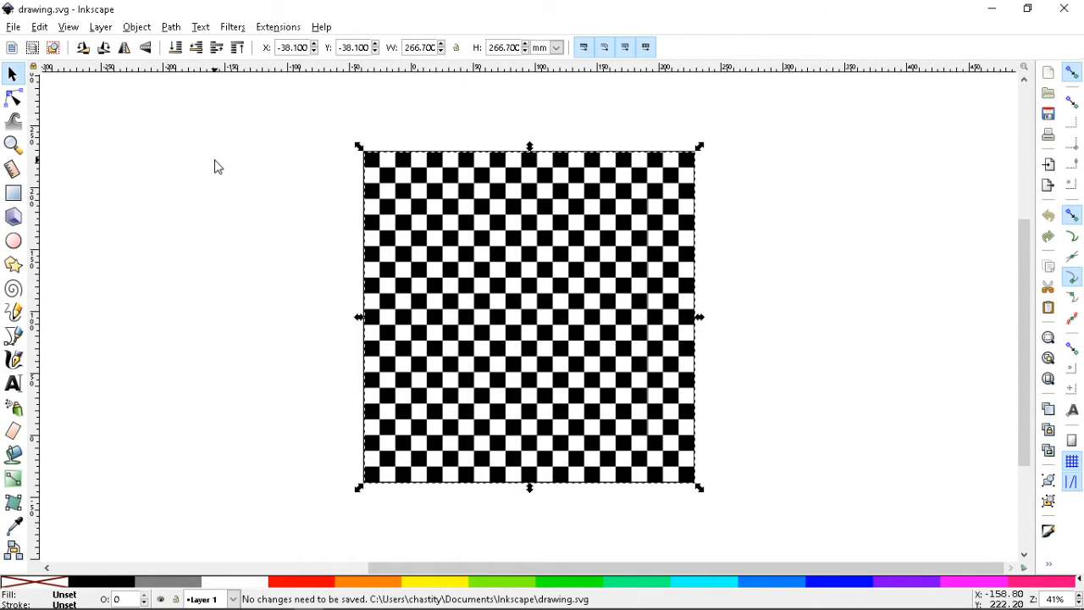
left_click(14, 27)
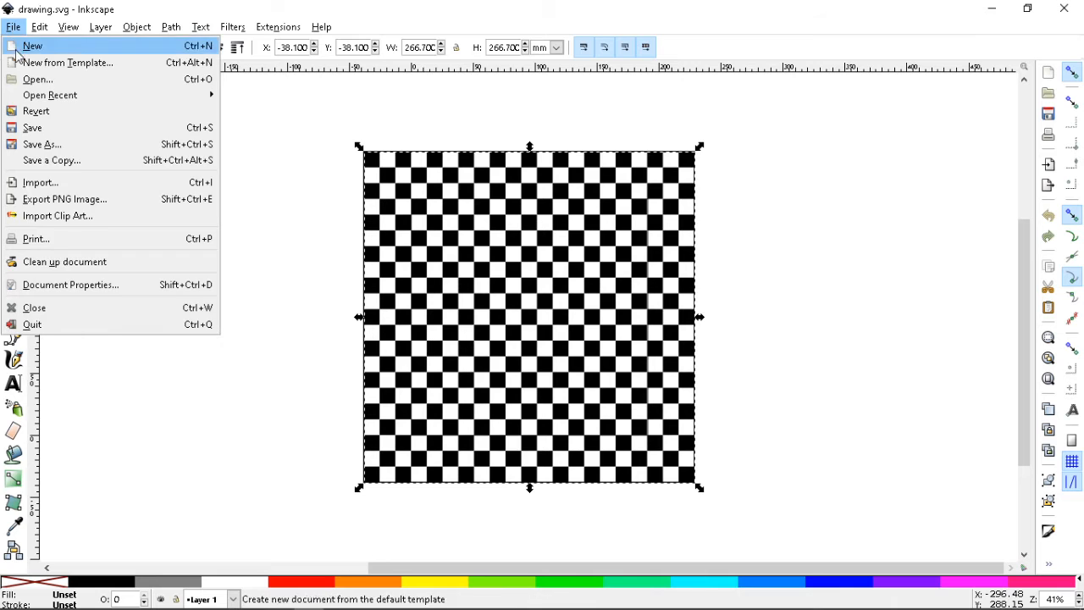
left_click(81, 199)
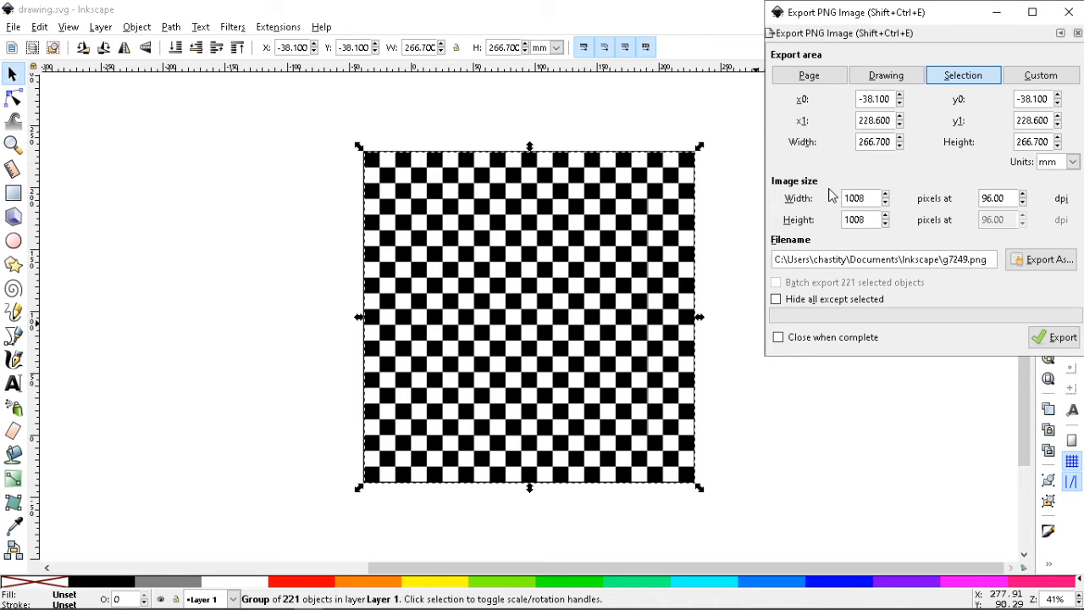
left_click(809, 75)
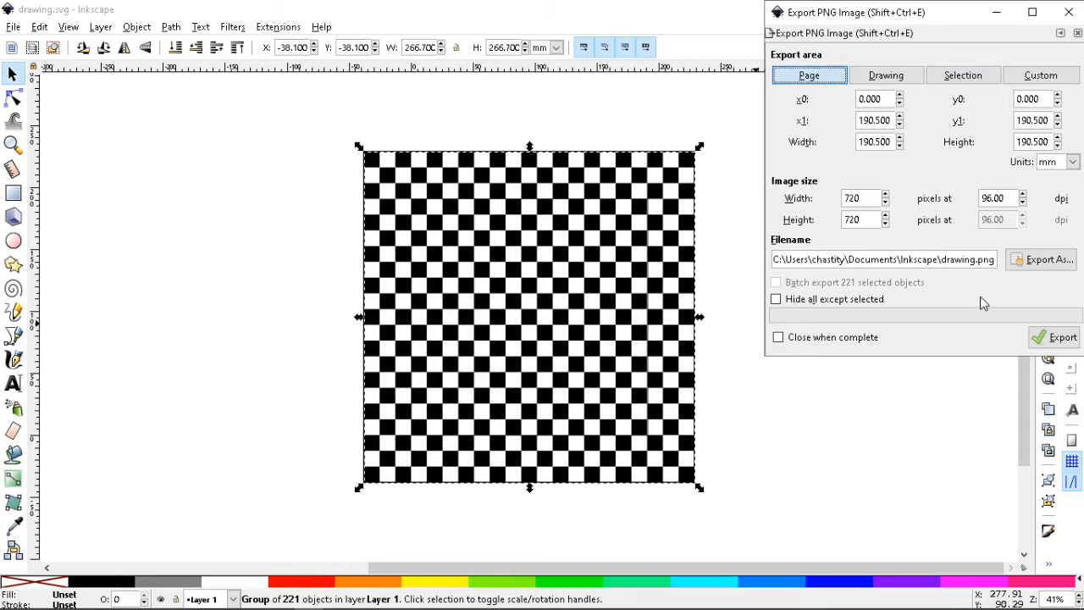
Step: Create a folder named anim-rot-checkerboard in the Inkscape documents folder and open it as the export location
left_click(1039, 262)
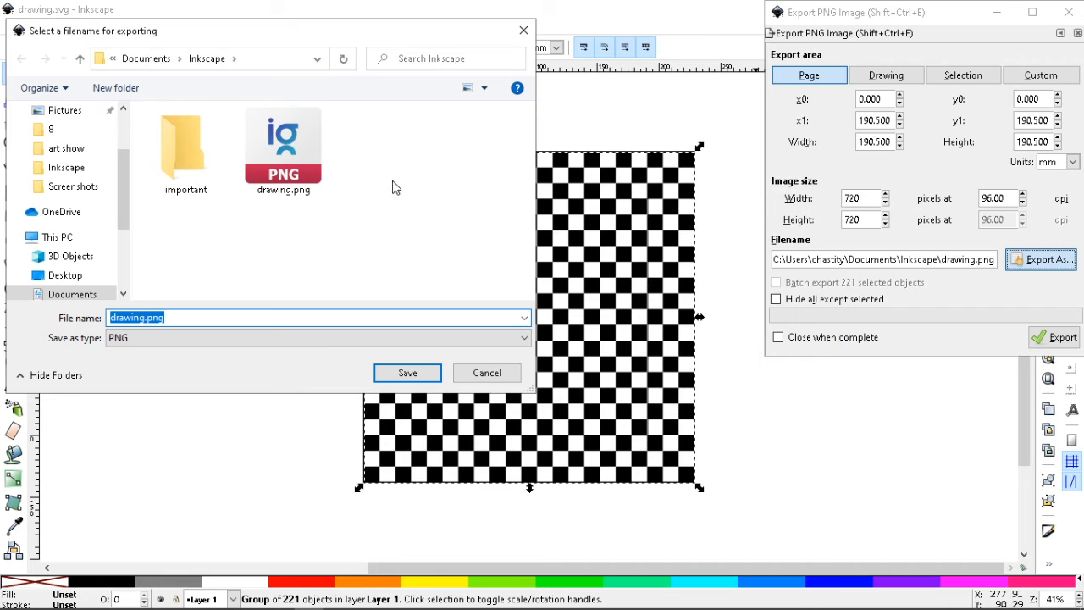
left_click(134, 88)
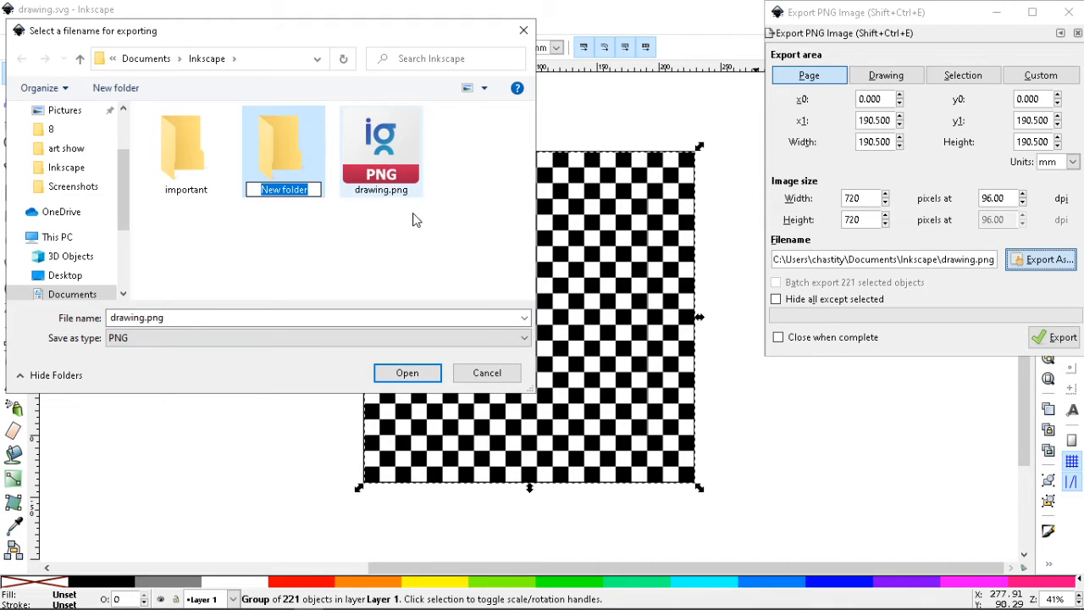
type("ani")
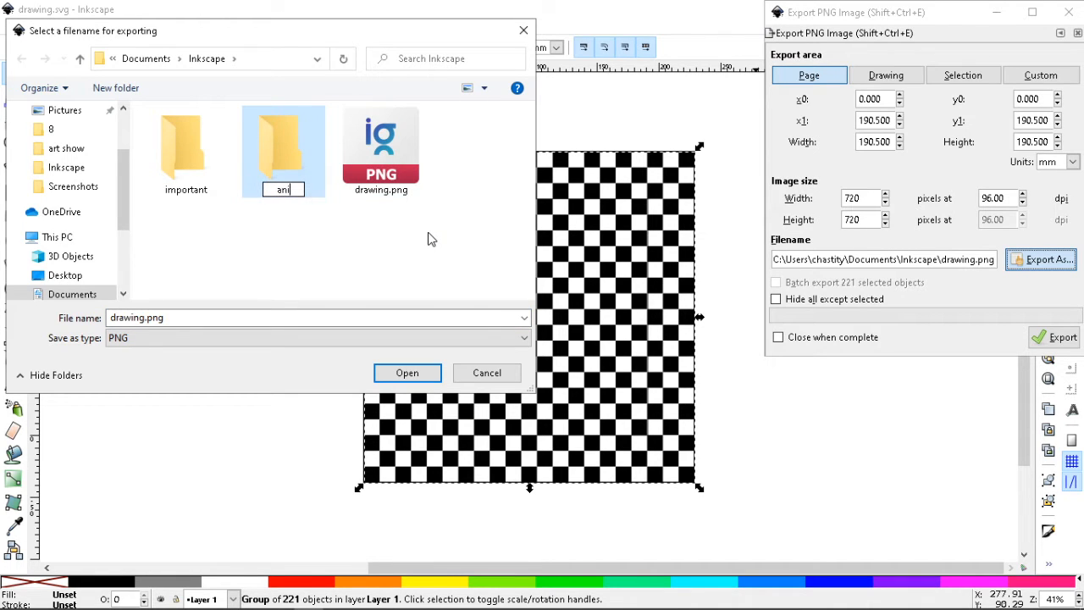
type("m-rot")
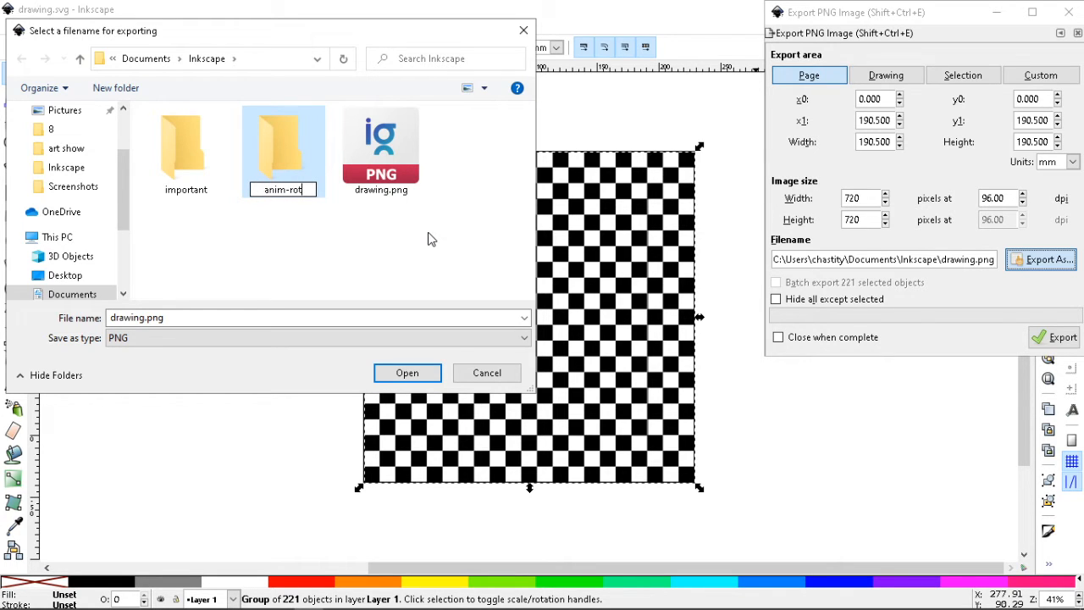
type("-checkerboard")
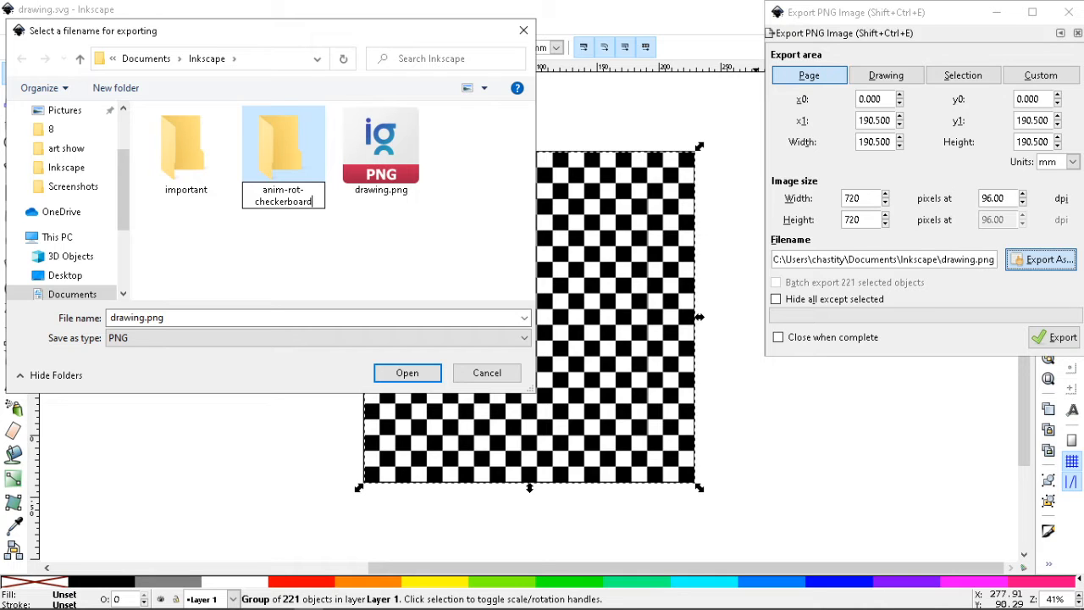
key("Return")
key("Return")
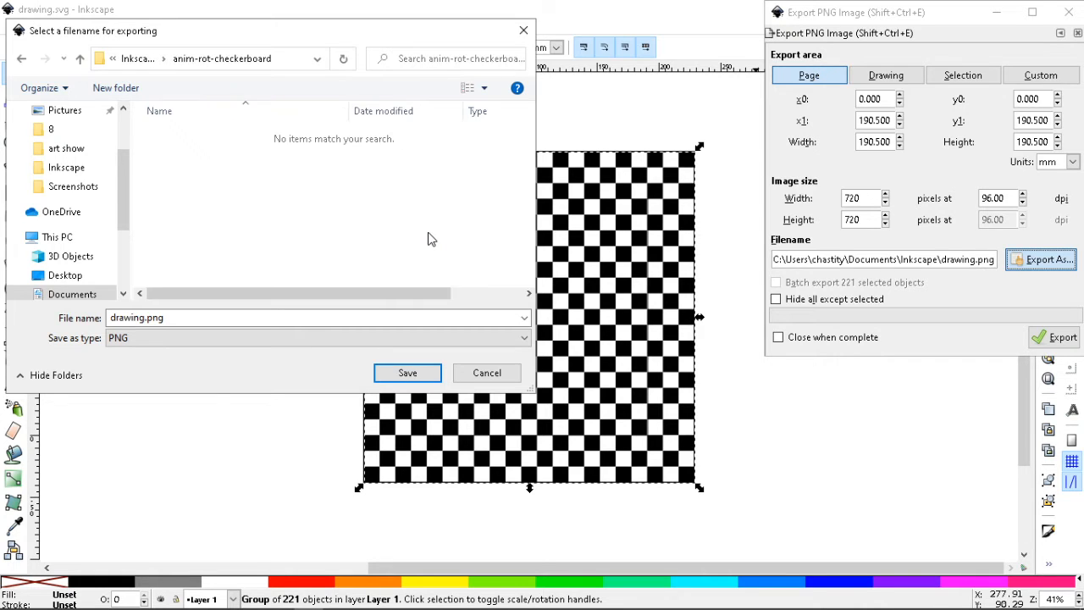
Step: Name the export file 00000000 and export the page area of the unrotated checkerboard as a PNG
left_click(327, 316)
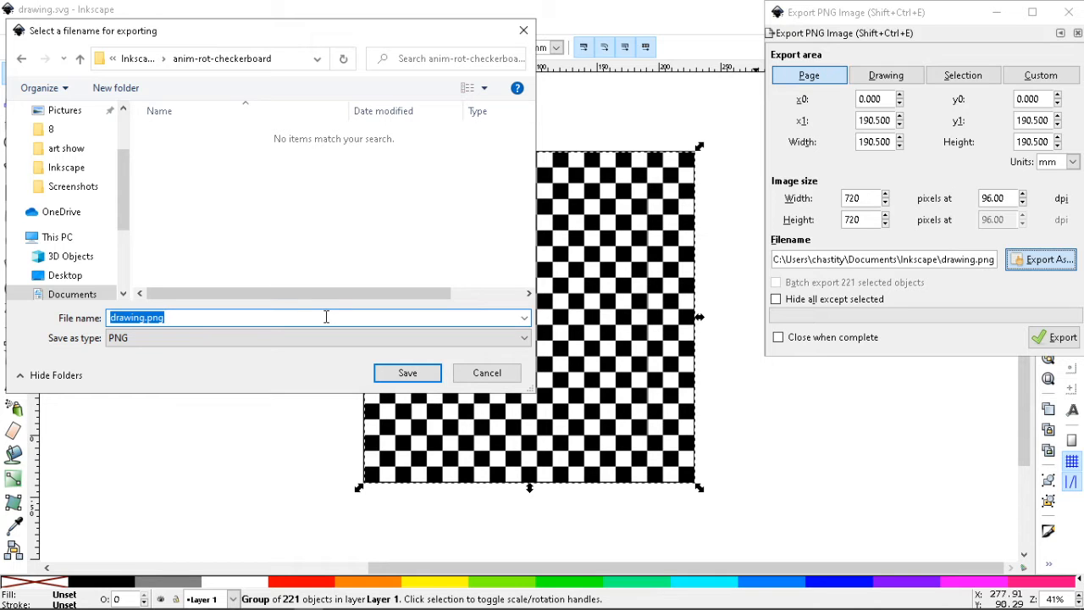
type("0000")
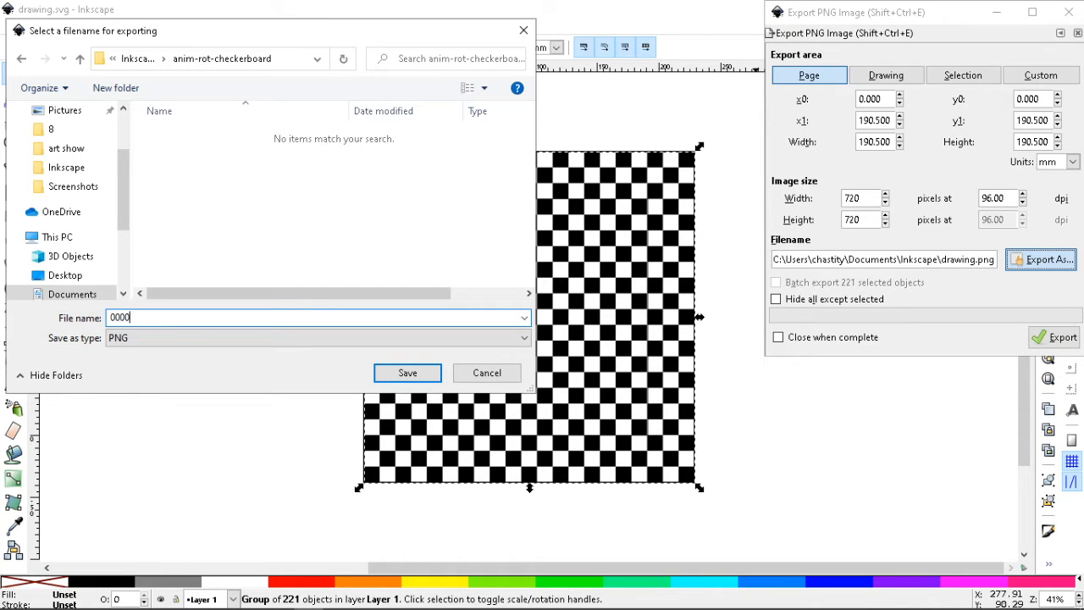
type("0000")
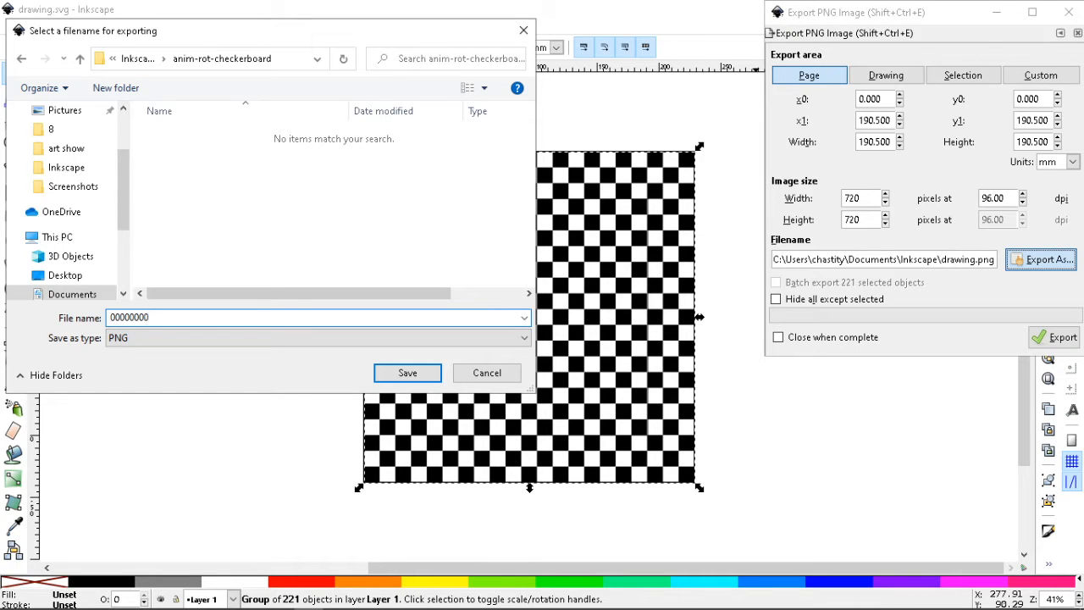
left_click(408, 374)
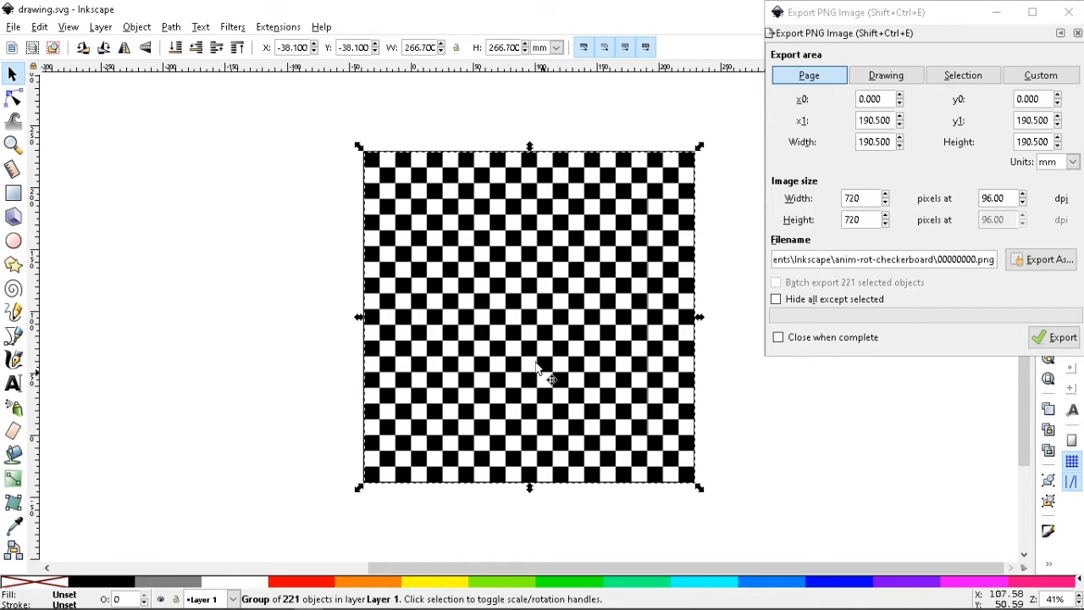
left_click(814, 75)
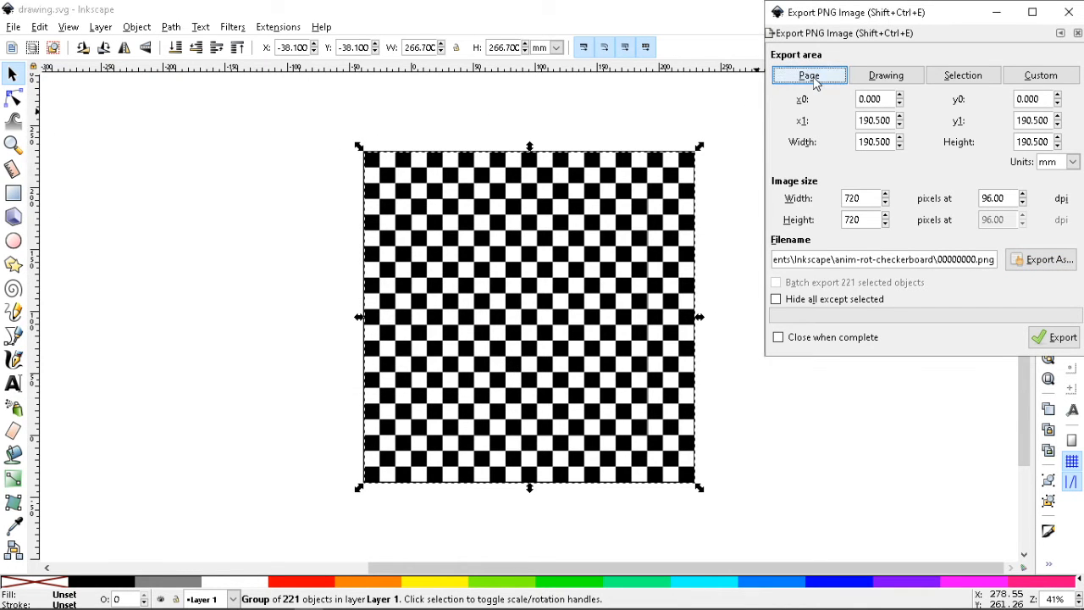
key("ctrl+s")
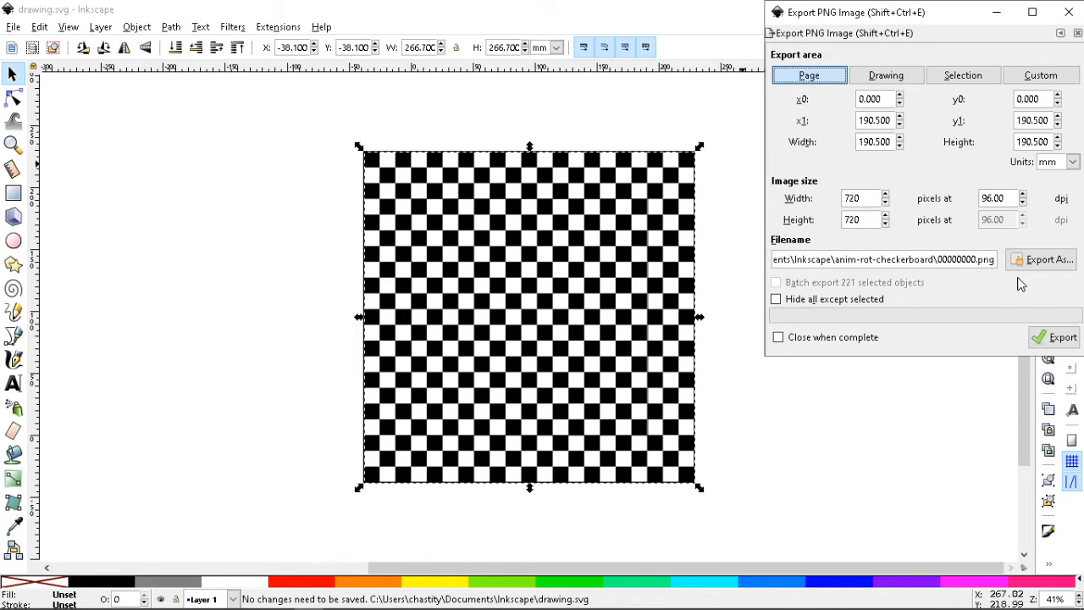
left_click(1056, 339)
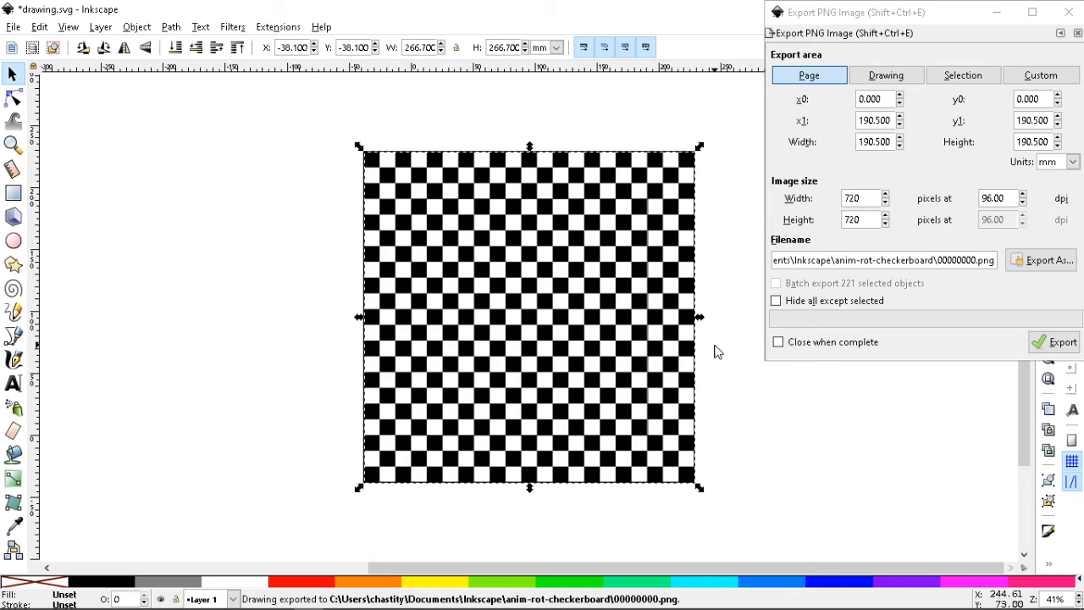
Step: Rotate the checkerboard group one degree clockwise and export the page area as 00000001.png
left_click(542, 313)
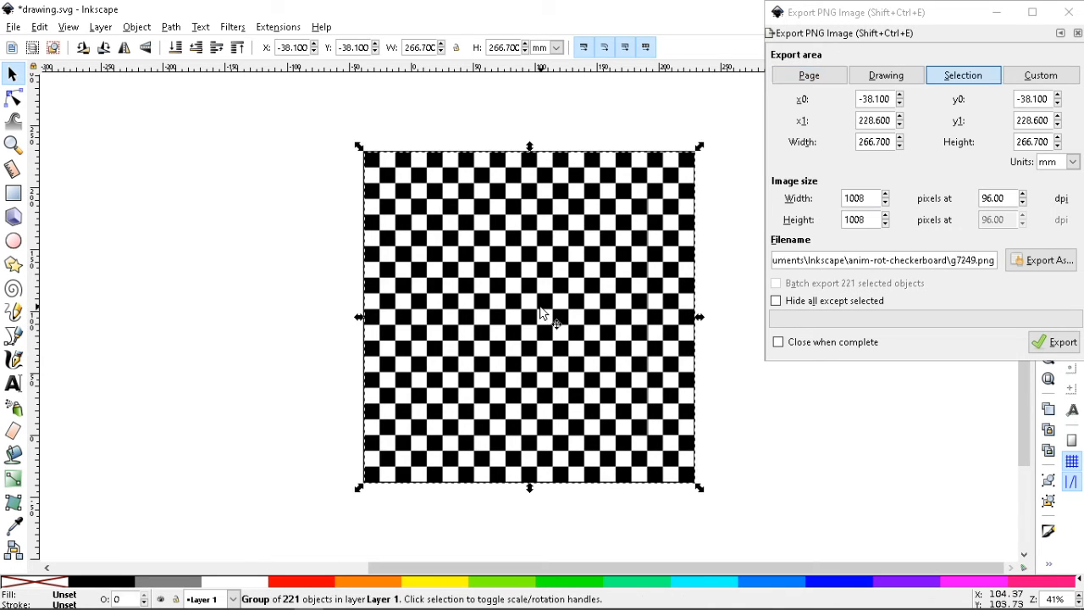
left_click(809, 75)
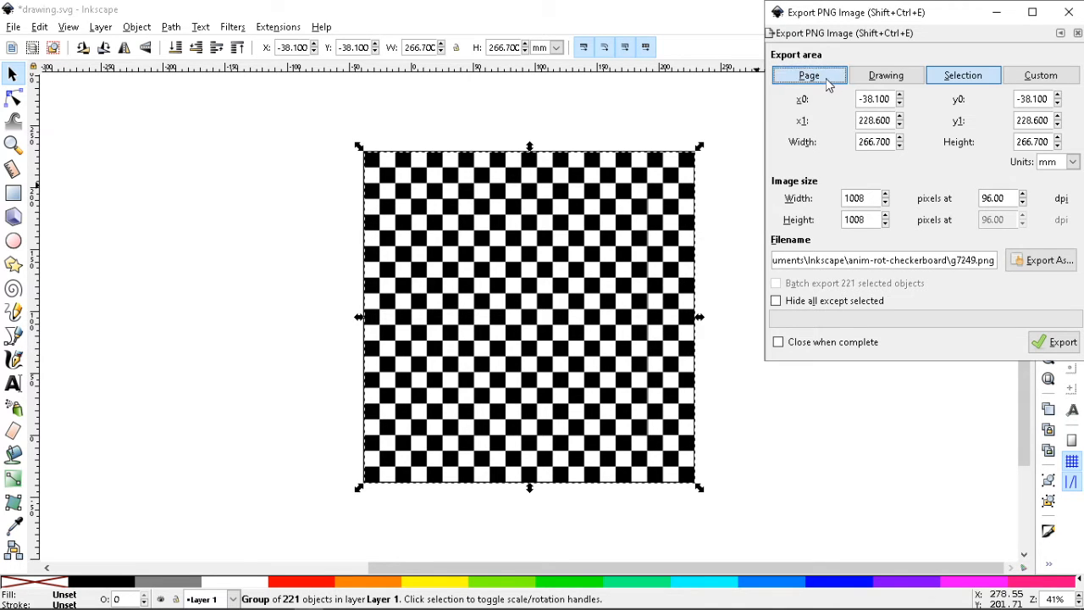
left_click(564, 289)
left_click(564, 287)
key("]")
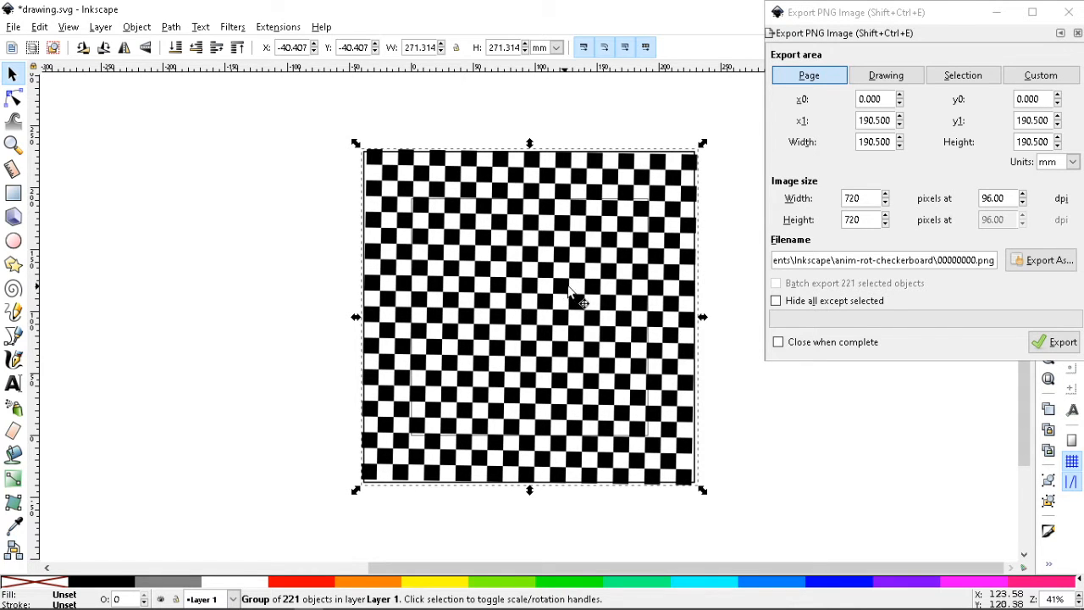
left_click(976, 260)
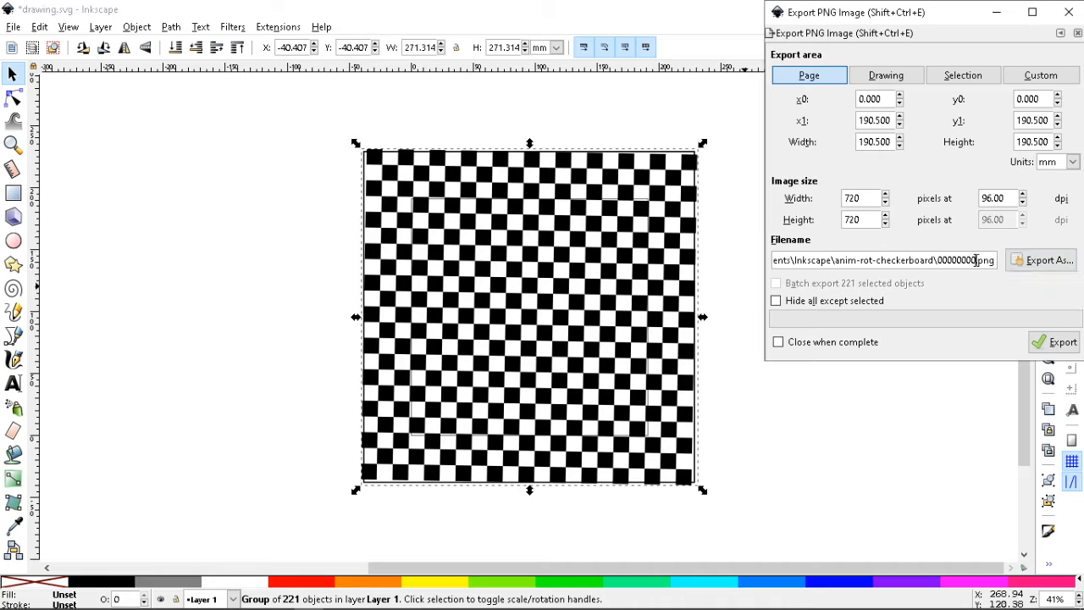
key("BackSpace")
type("1")
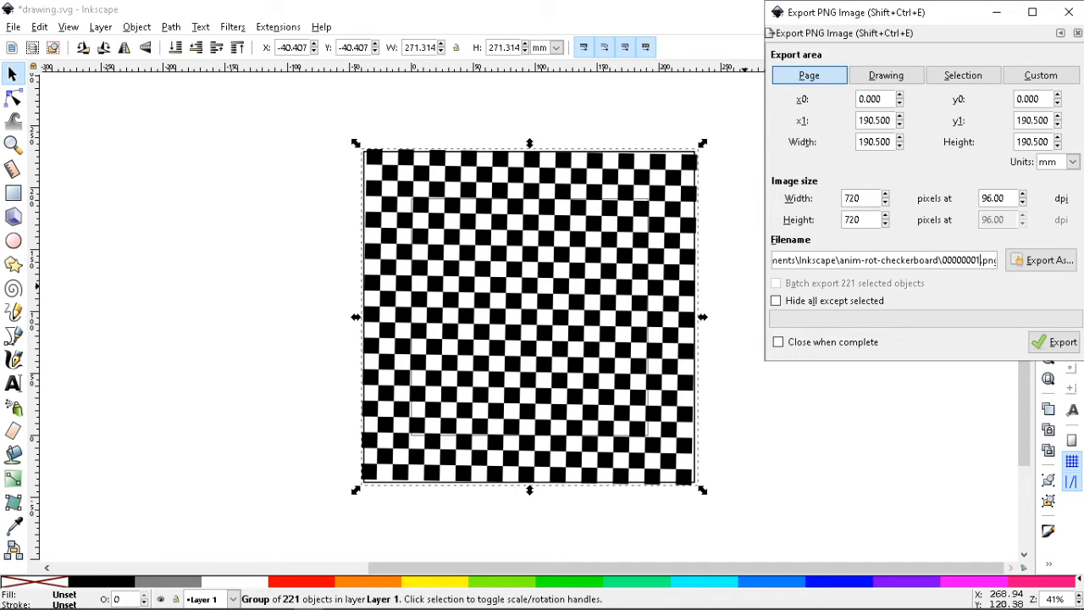
key("Return")
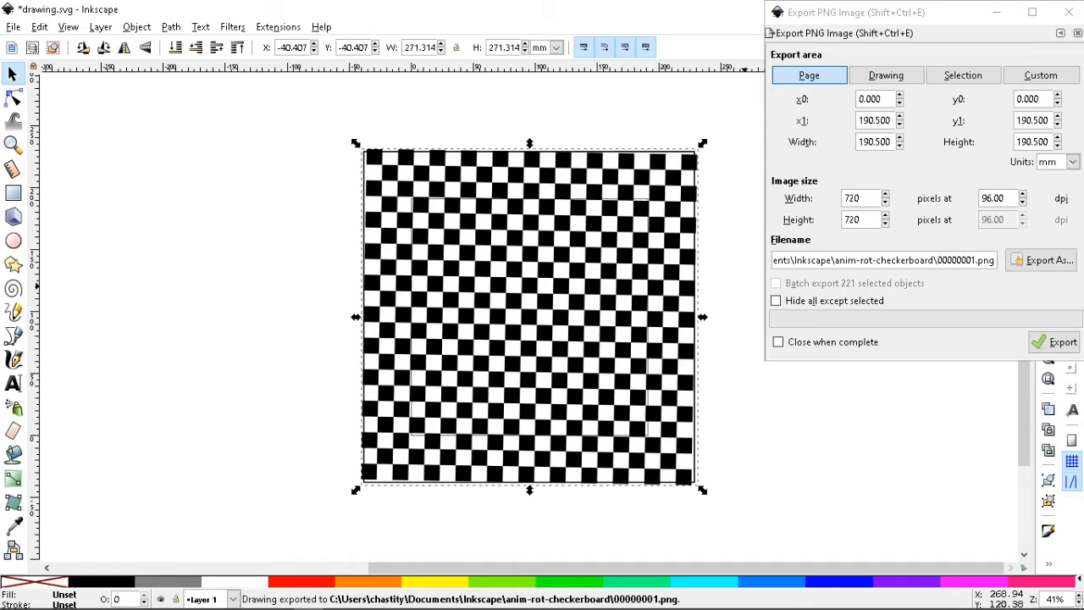
key("alt+Tab")
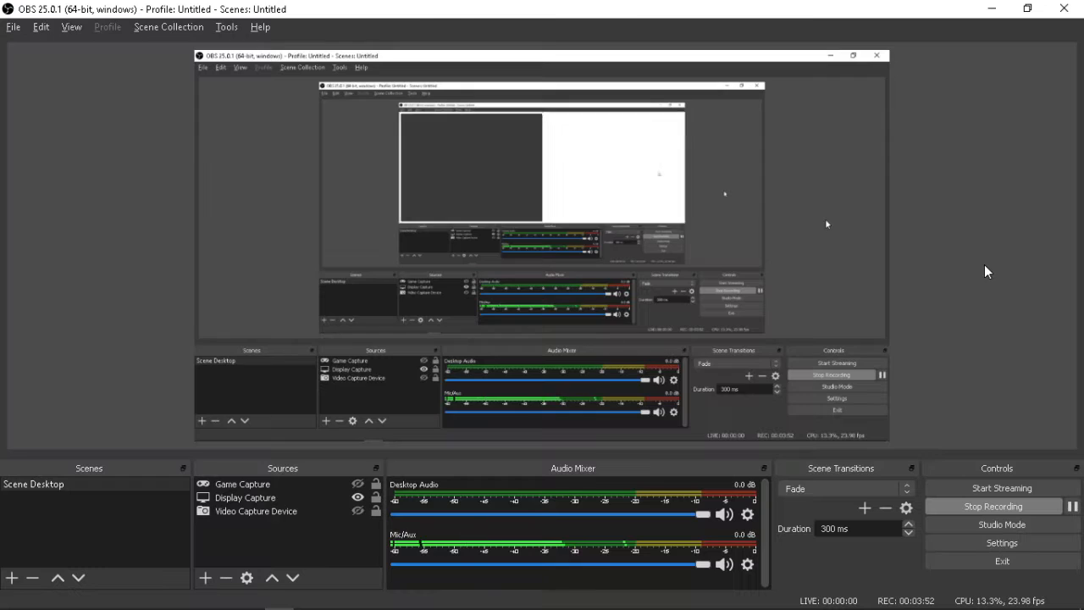
key("alt+Tab")
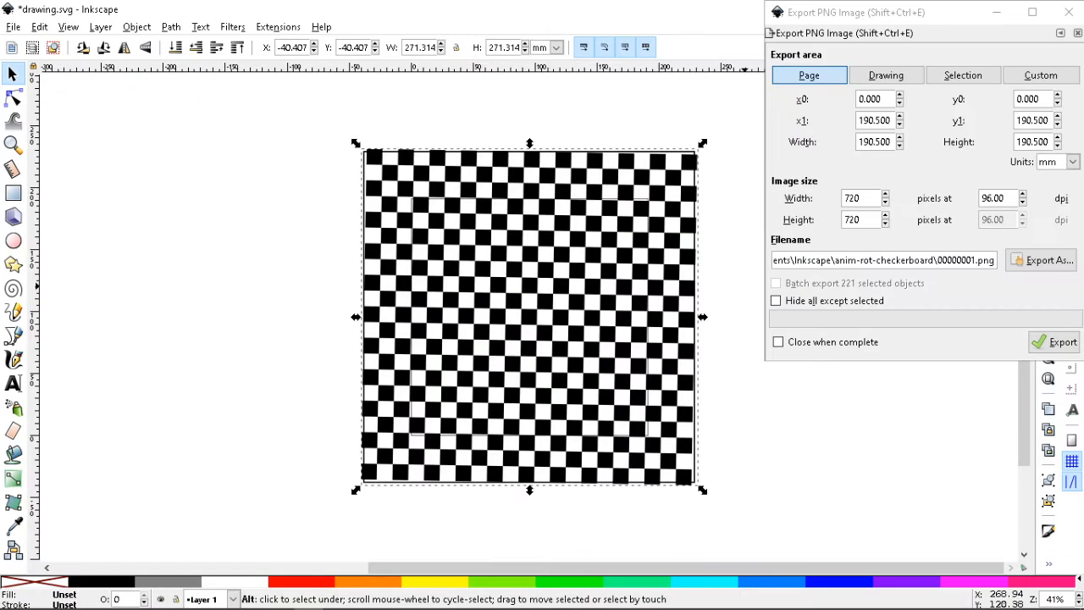
key("Tab")
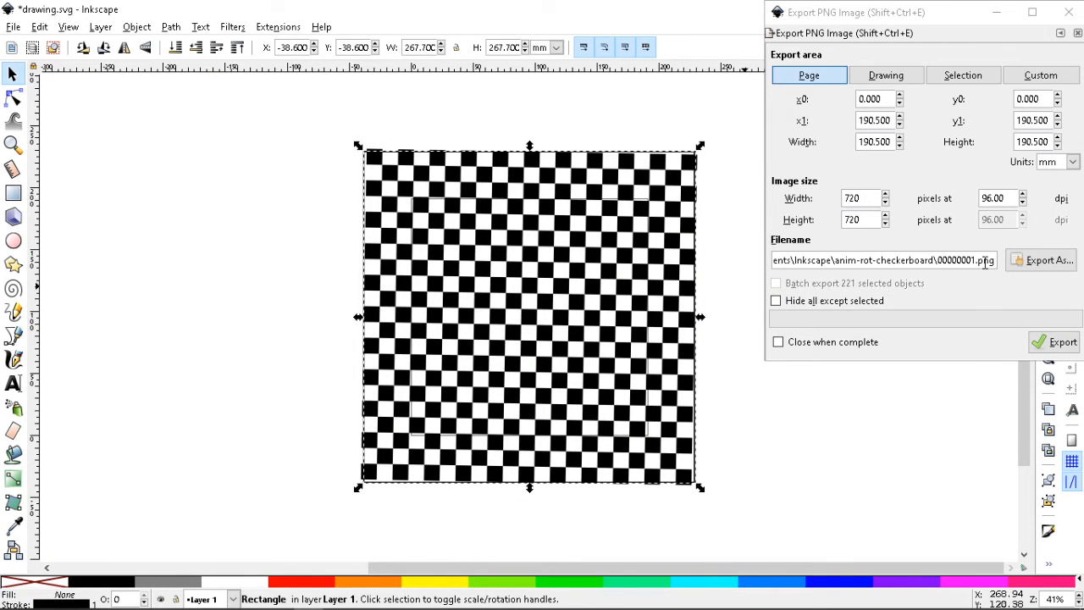
key("Tab")
key("Tab")
key("Tab")
key("Tab")
key("Tab")
key("Tab")
key("Tab")
key("Tab")
key("Tab")
key("Tab")
key("Tab")
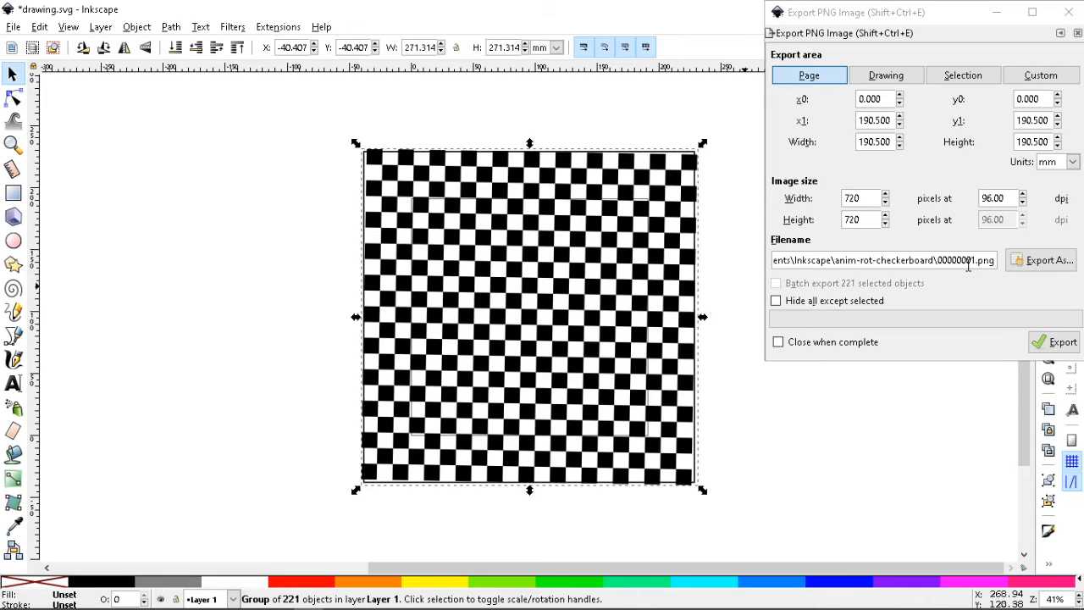
key("Tab")
key("Tab")
key("Tab")
key("Tab")
key("Tab")
key("Tab")
key("3")
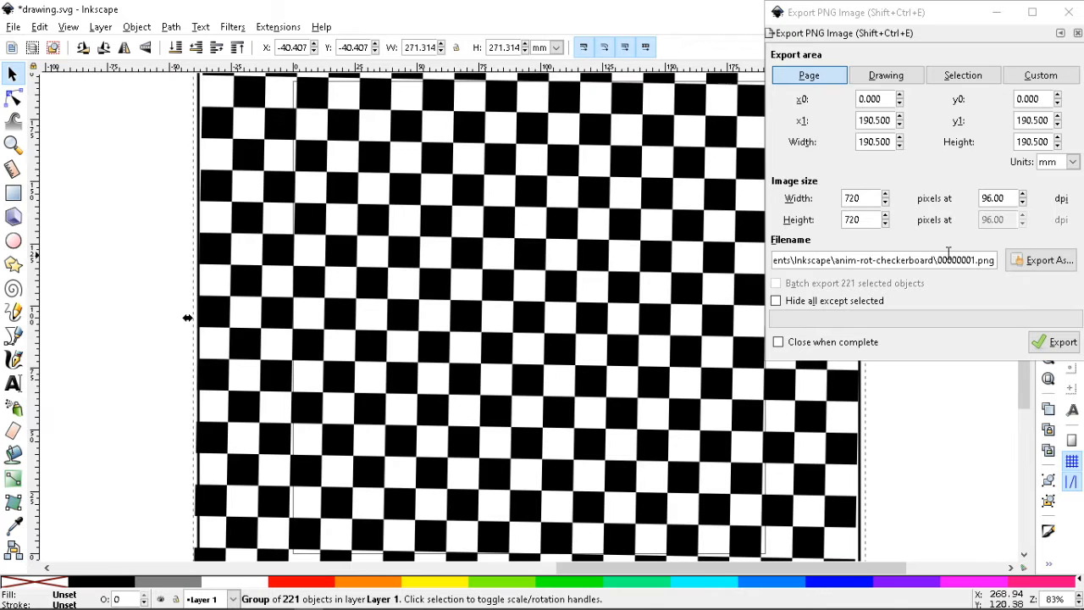
key("minus")
key("minus")
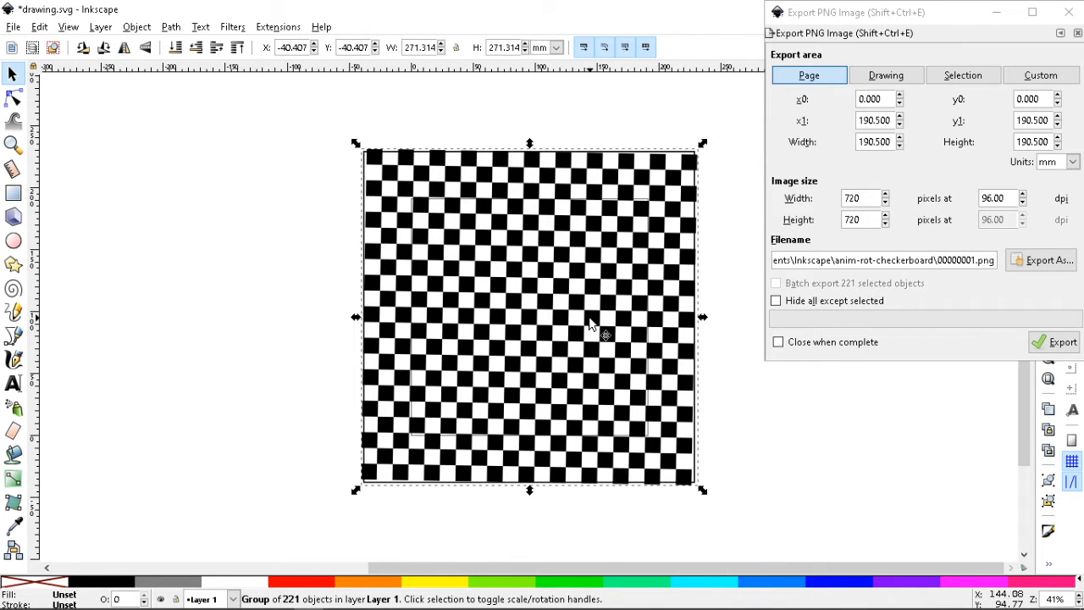
Step: Rotate the checkerboard group another degree clockwise and export the page as 00000002.png
key("bracketright")
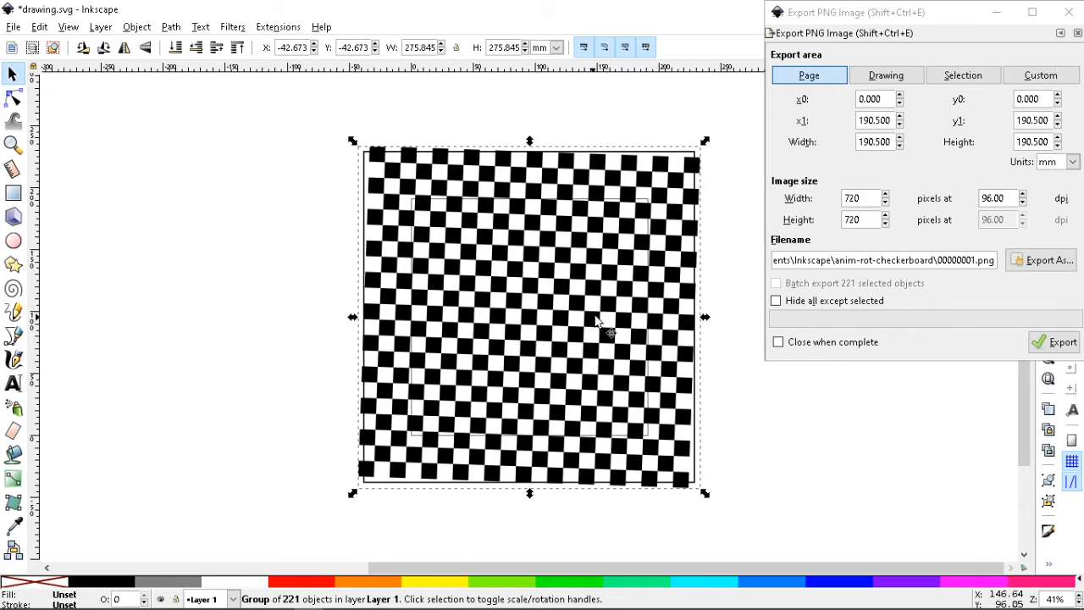
left_click(976, 260)
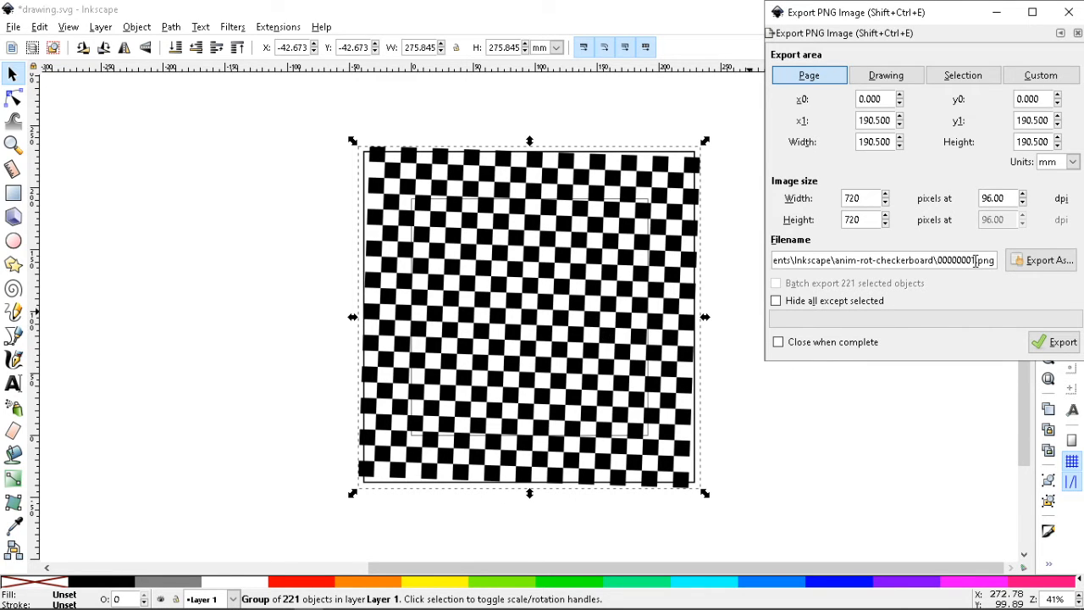
key("BackSpace")
type("2")
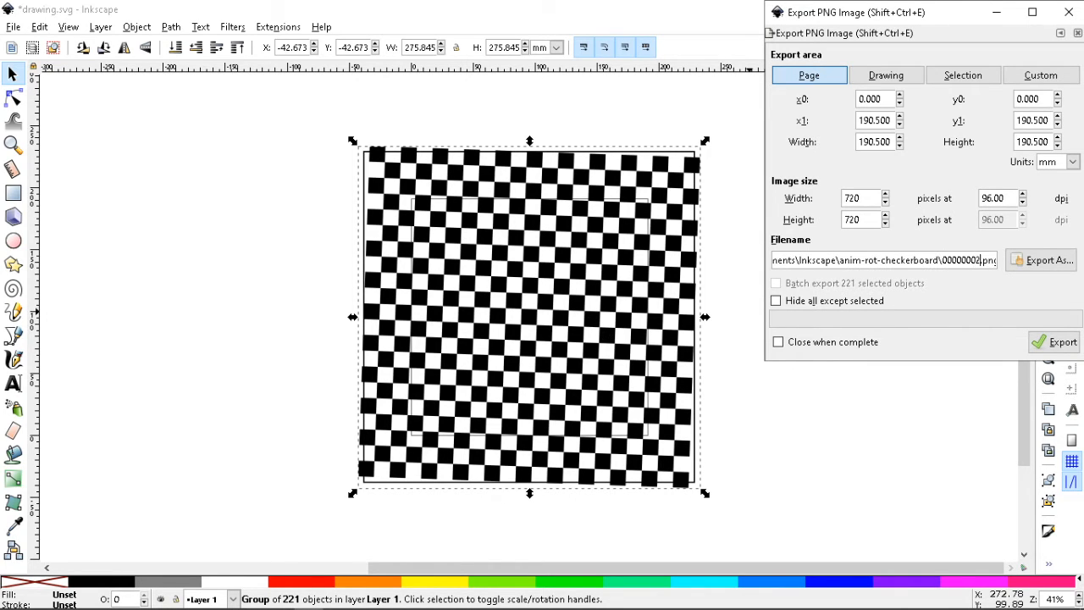
left_click(1057, 343)
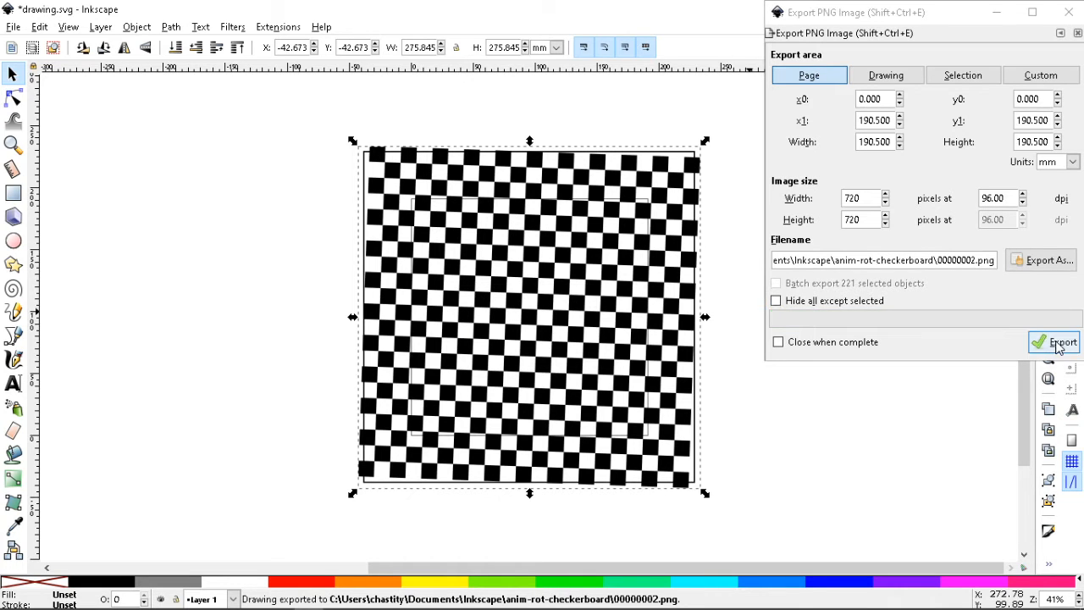
Step: Rotate the checkerboard group one more degree clockwise and export the page as 00000003.png
key("bracketright")
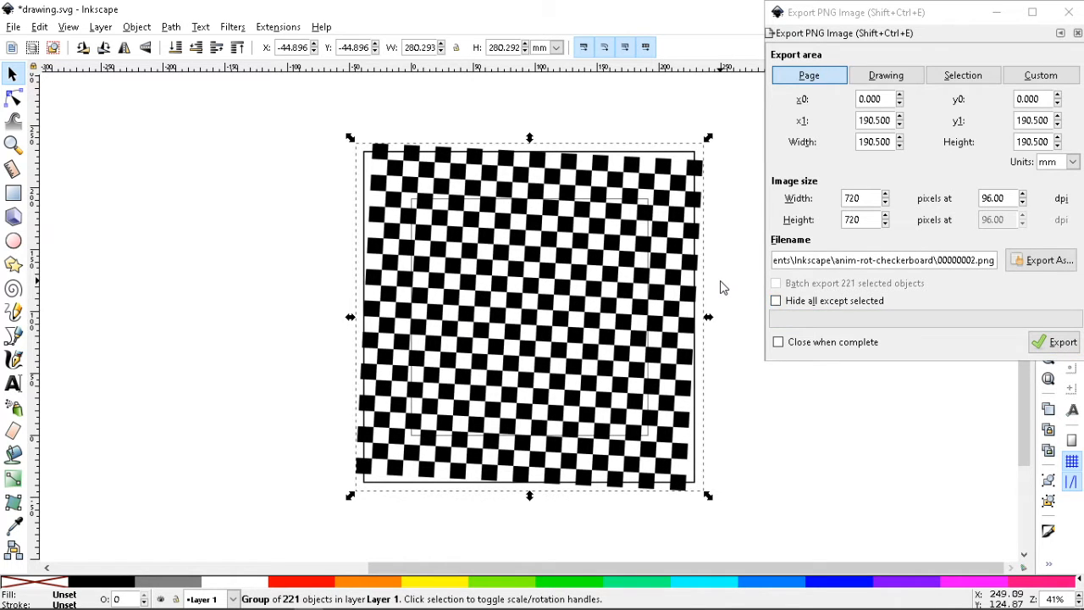
left_click(976, 261)
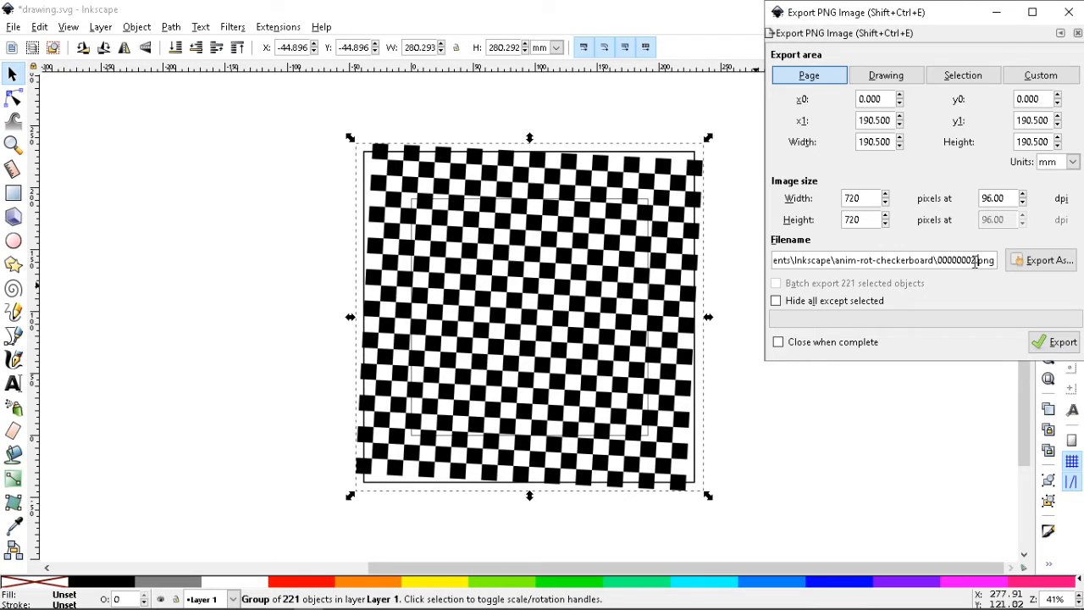
key("BackSpace")
type("3")
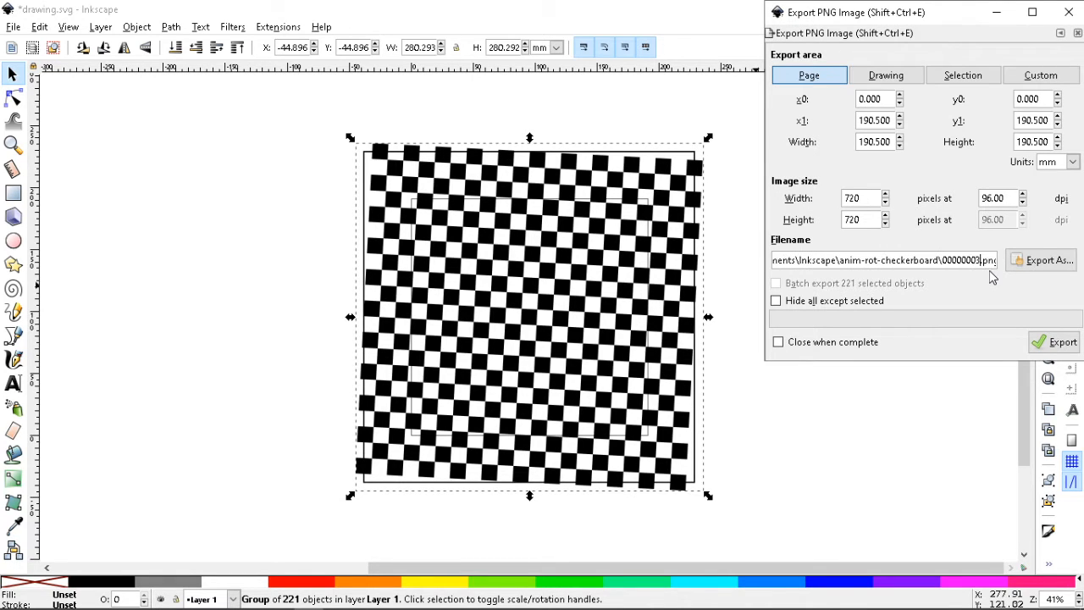
key("Return")
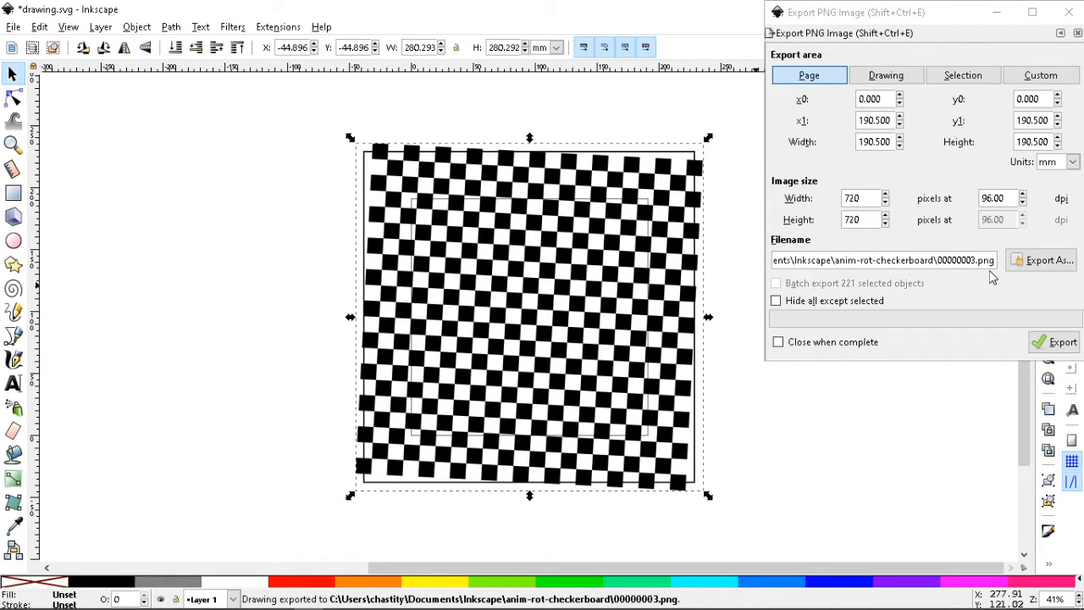
Step: Rotate the checkerboard group a further degree clockwise and export the page as 00000004.png
key("bracketright")
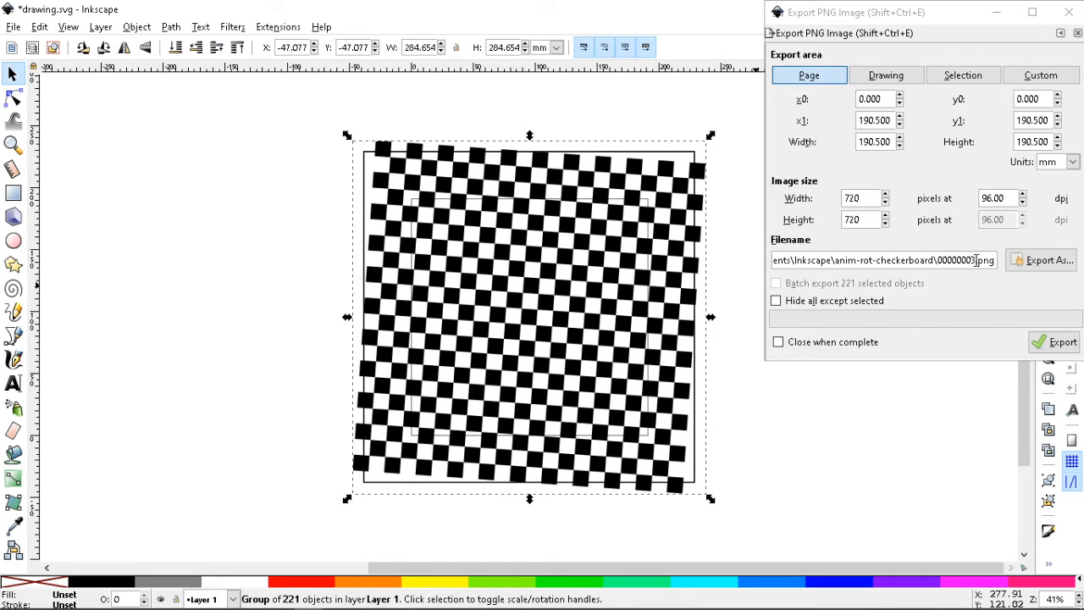
left_click(977, 260)
key("BackSpace")
type("4")
key("Return")
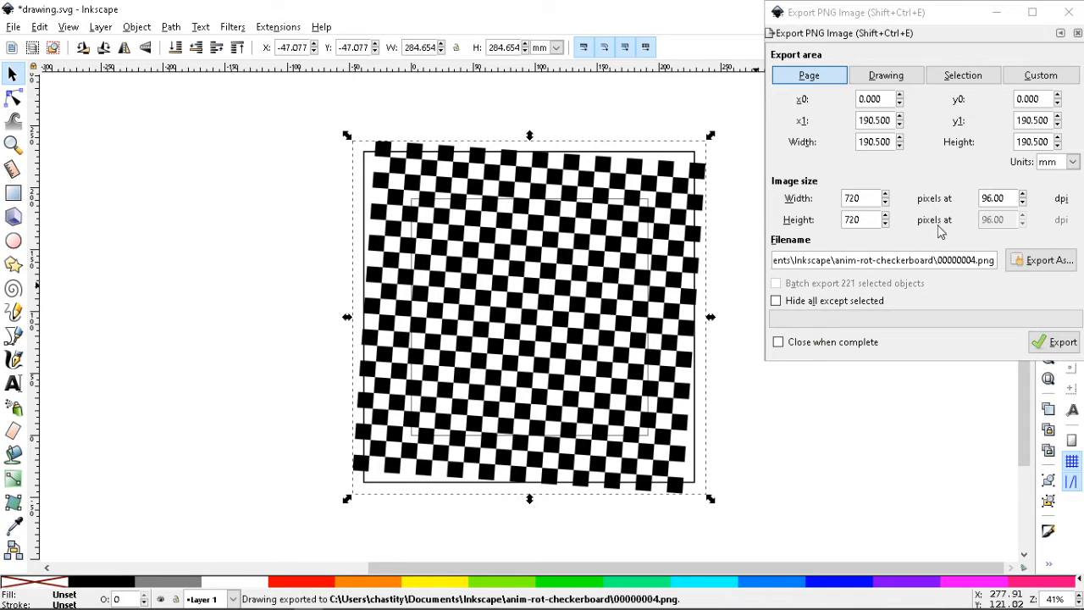
Step: Rotate the checkerboard group one degree clockwise and export the page as 00000005.png
key("bracketright")
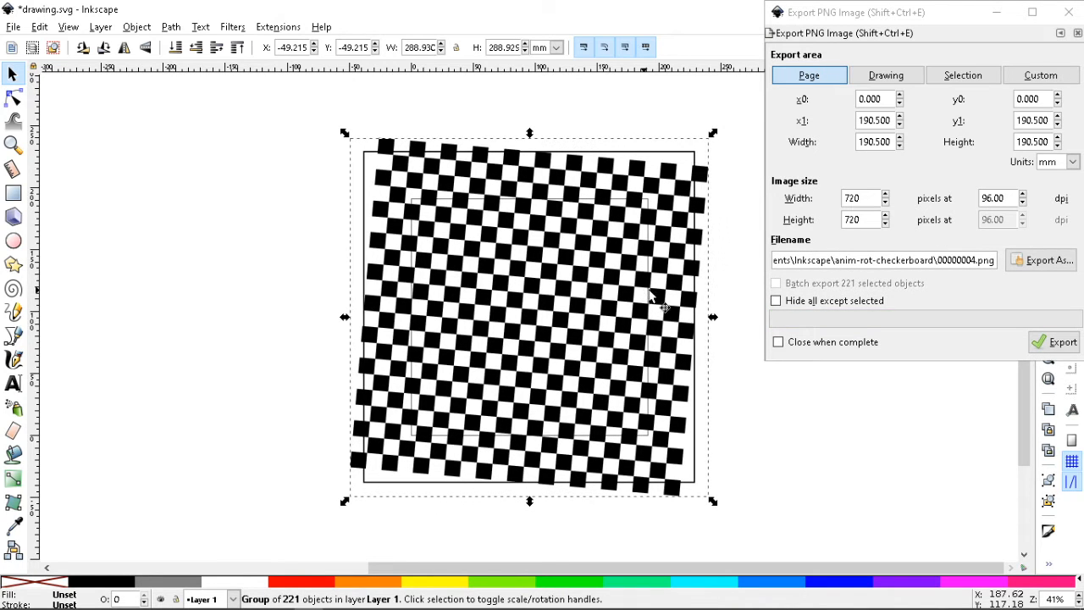
left_click(975, 260)
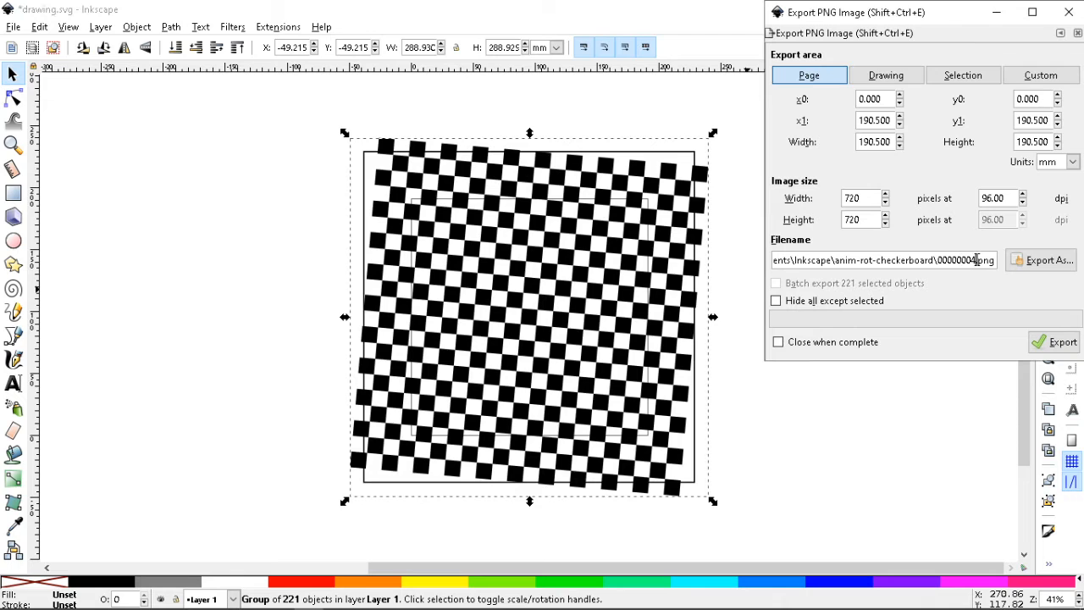
key("BackSpace")
type("5")
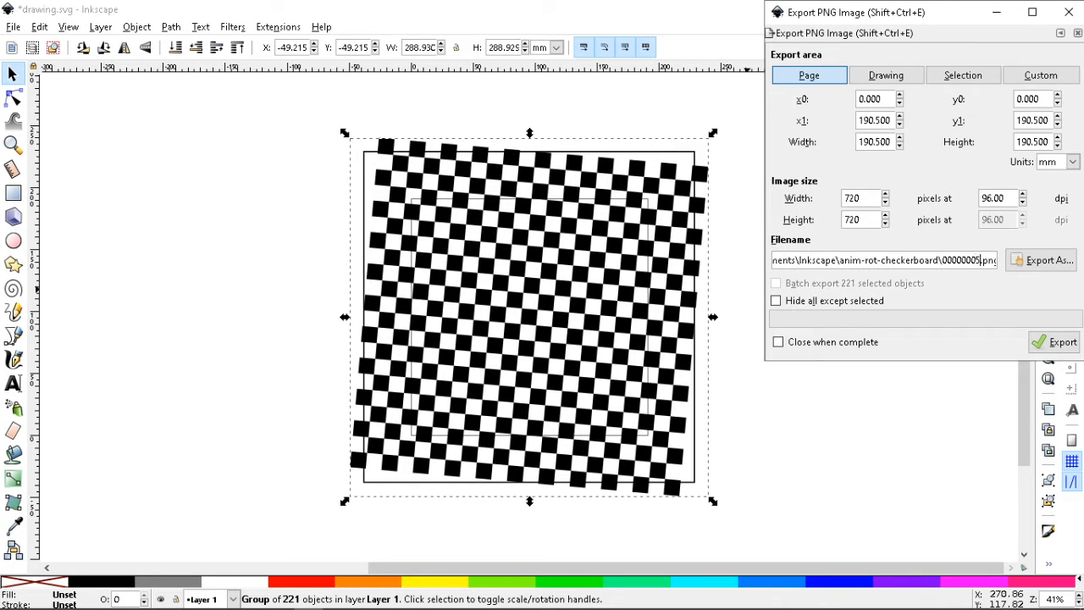
key("Return")
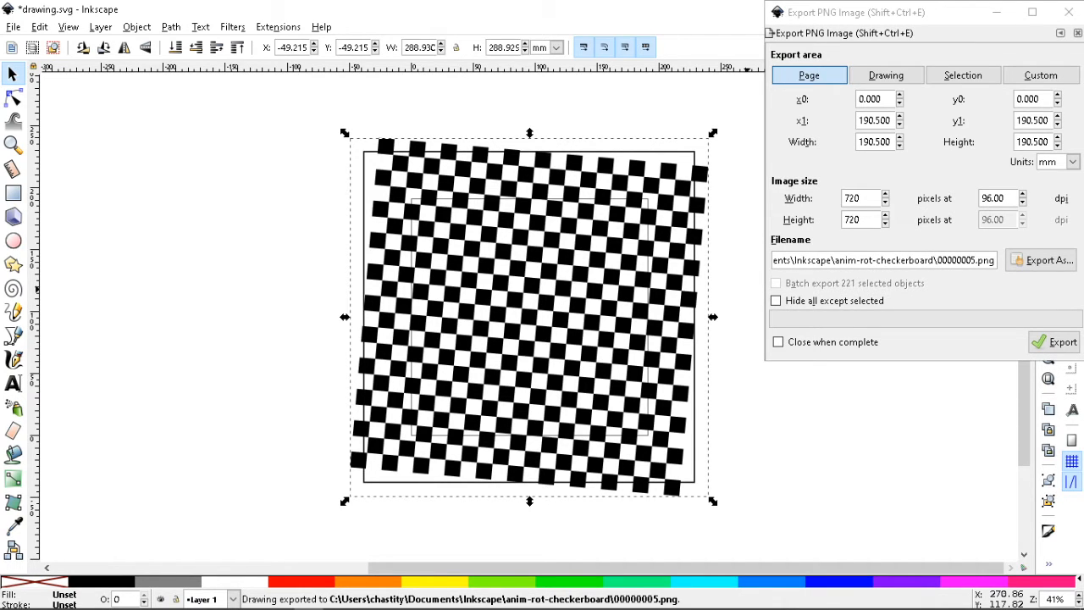
key("Right")
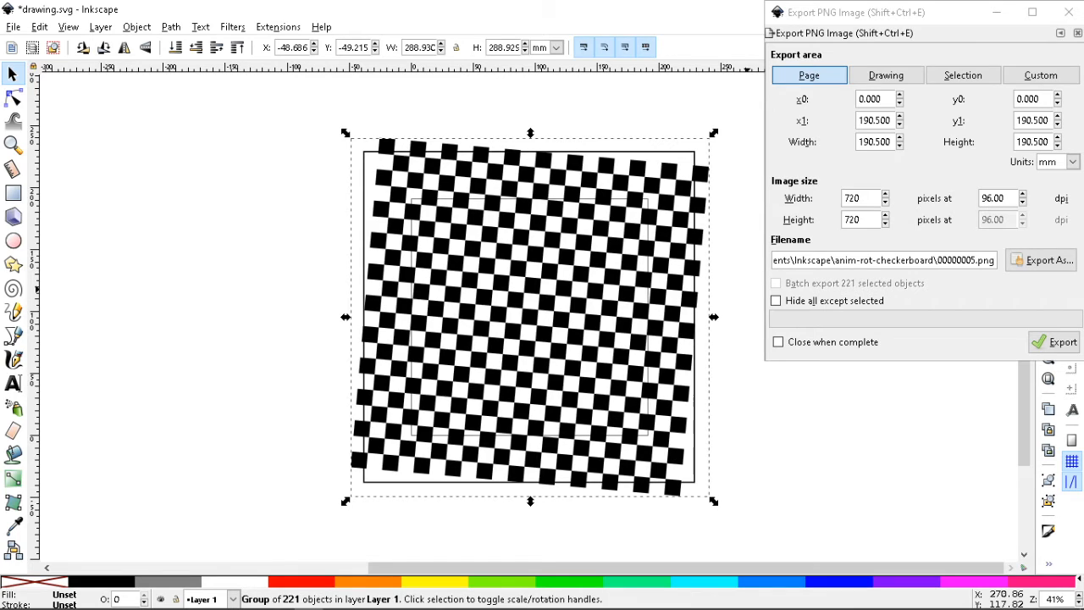
key("ctrl+z")
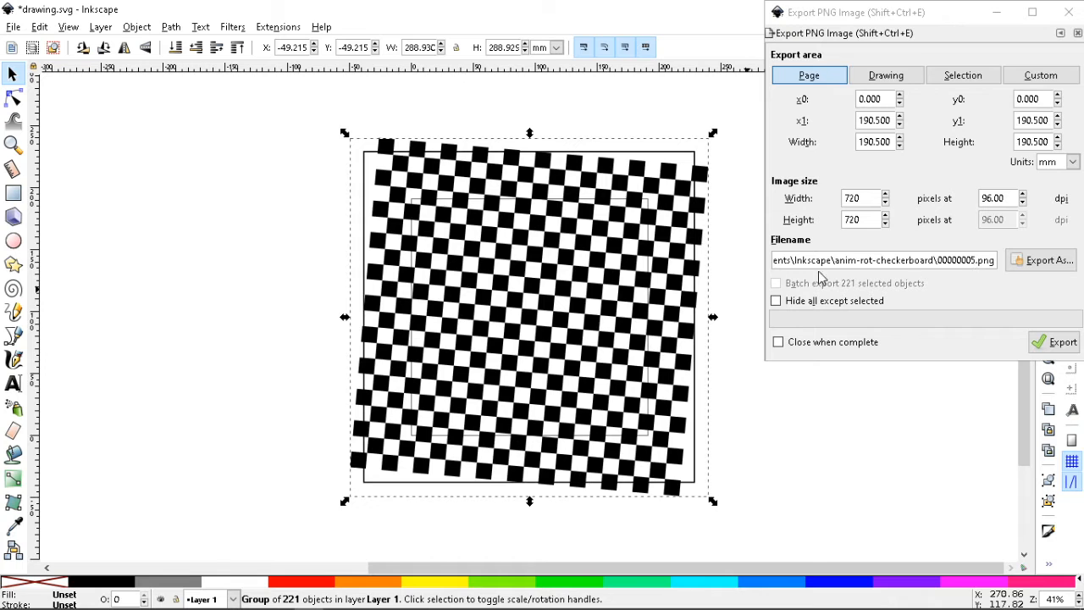
Step: Rotate the checkerboard group another degree clockwise and export the page as 00000006.png
key("bracketright")
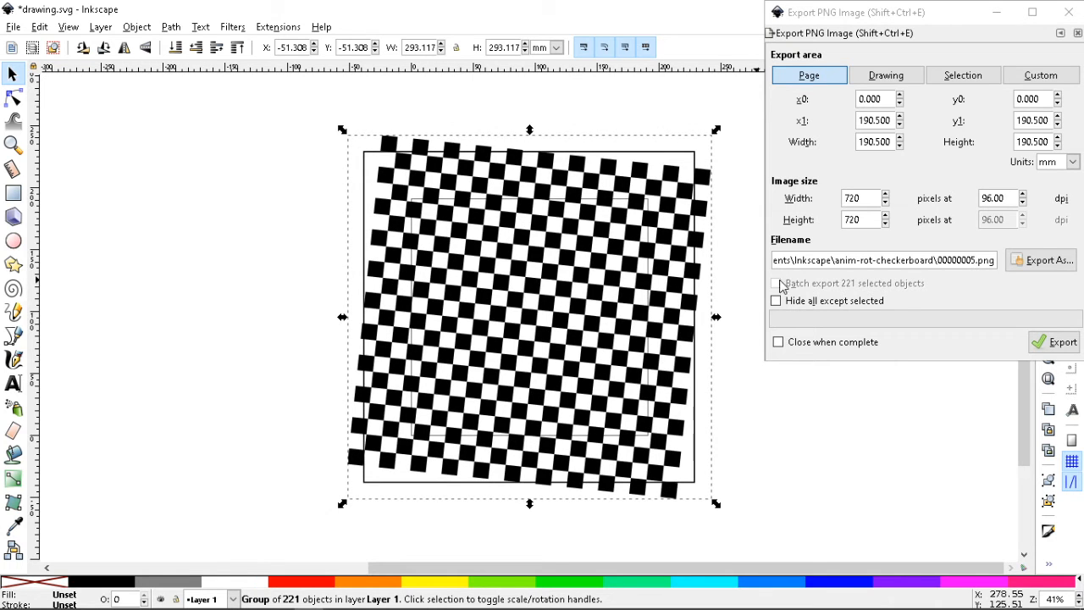
left_click(974, 261)
key("BackSpace")
type("6")
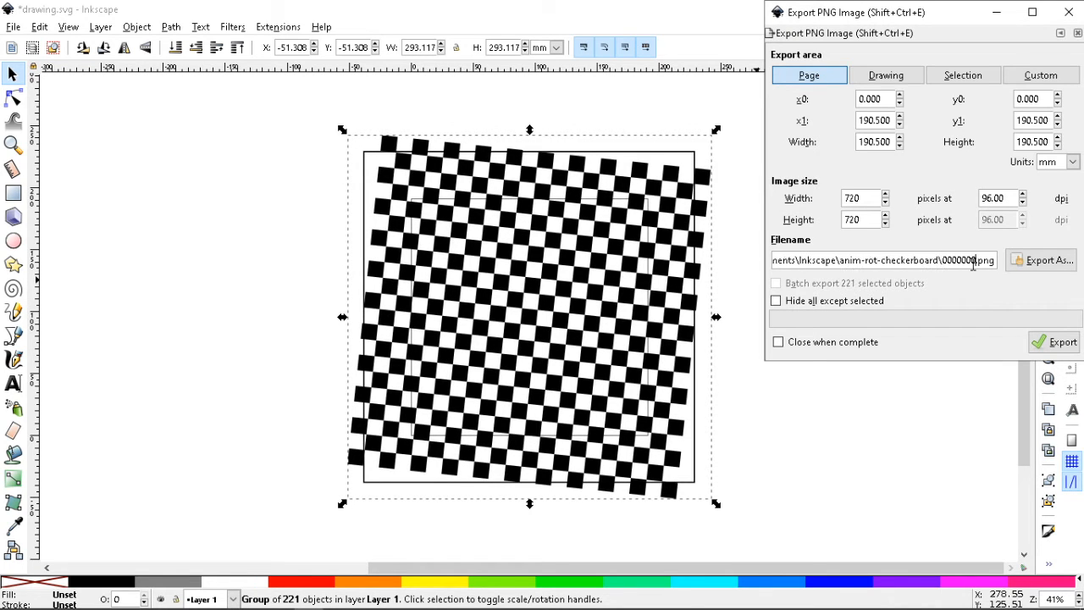
key("Return")
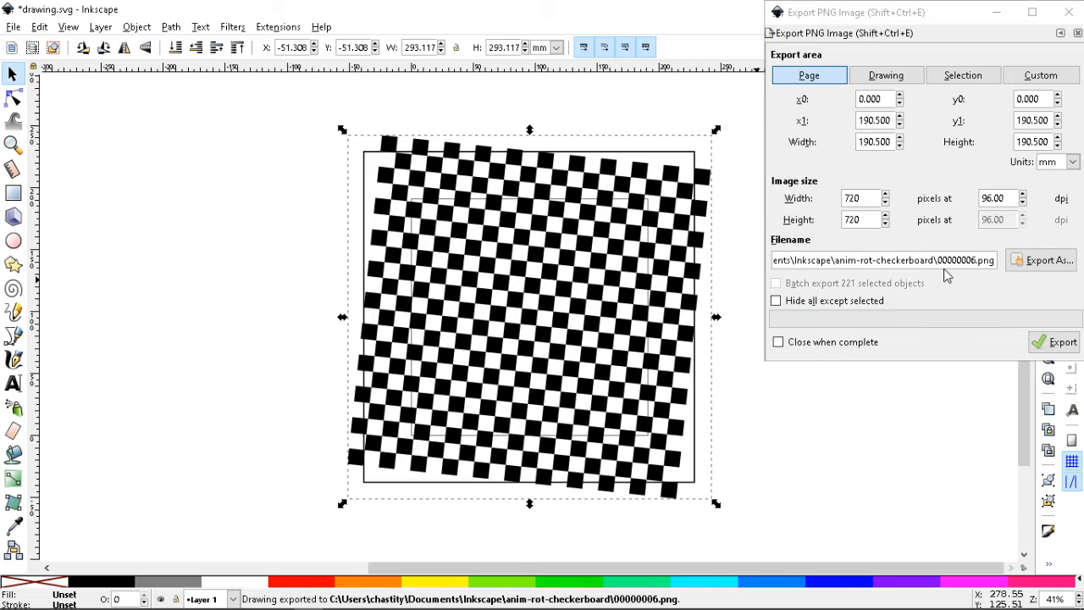
Step: Rotate the checkerboard group one more degree clockwise and export the page as 00000007.png
key("bracketright")
left_click(977, 262)
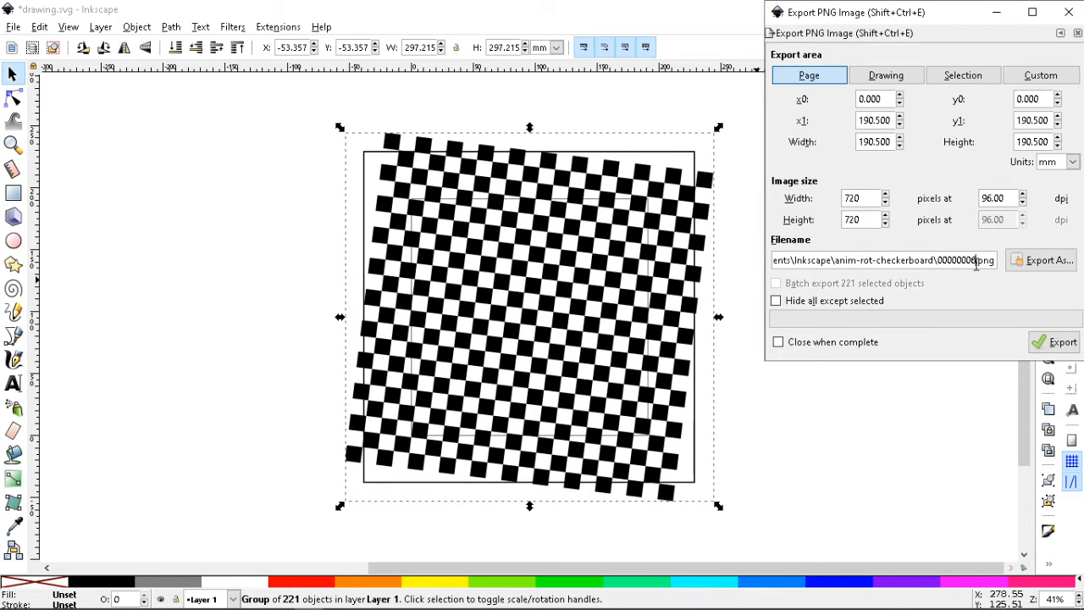
key("BackSpace")
type("7")
key("Return")
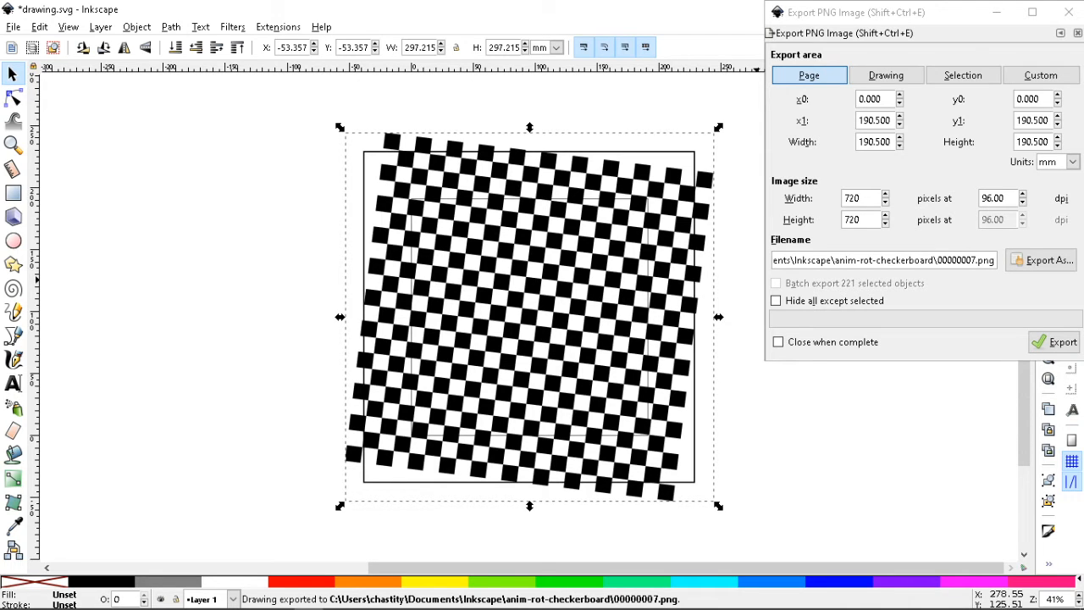
Step: Rotate the checkerboard group a further degree clockwise and export the page as 00000008.png
key("bracketright")
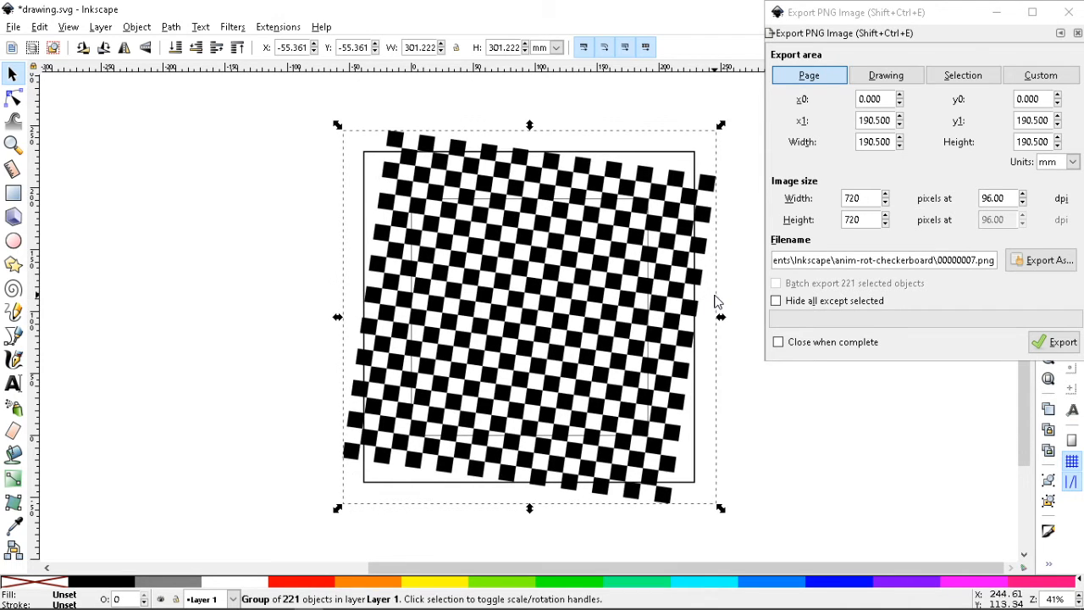
left_click(976, 260)
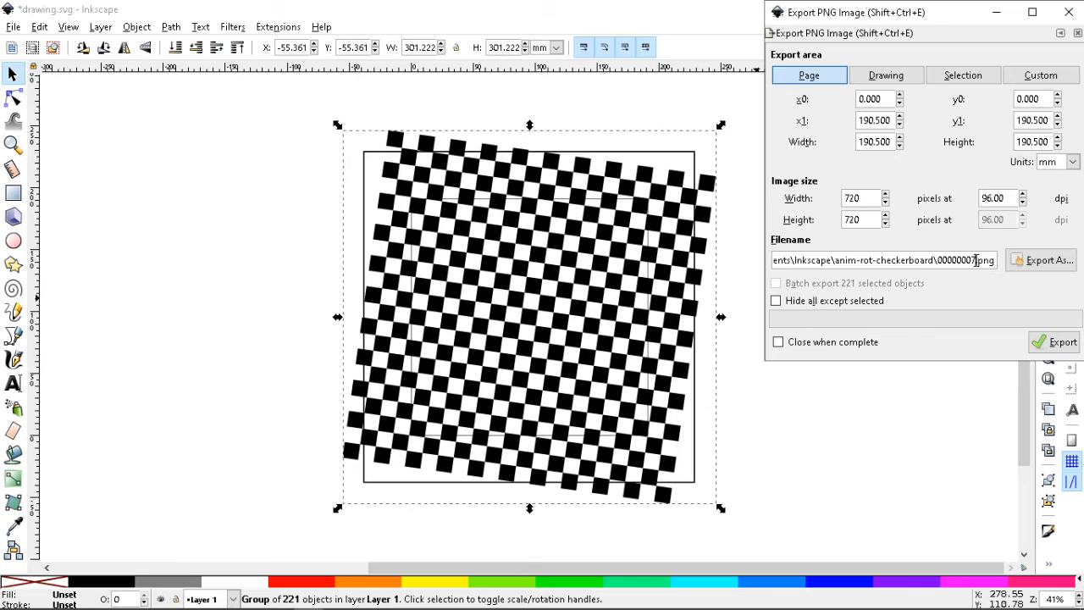
key("BackSpace")
type("8")
key("Return")
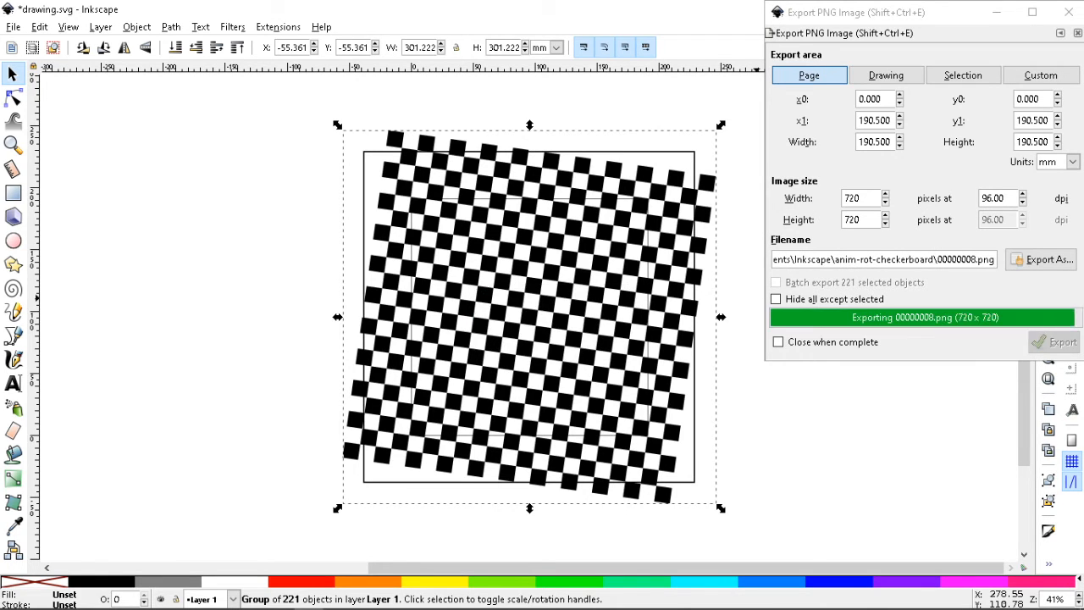
Step: Rotate the checkerboard group another degree clockwise and export the page as 00000009.png
key("bracketright")
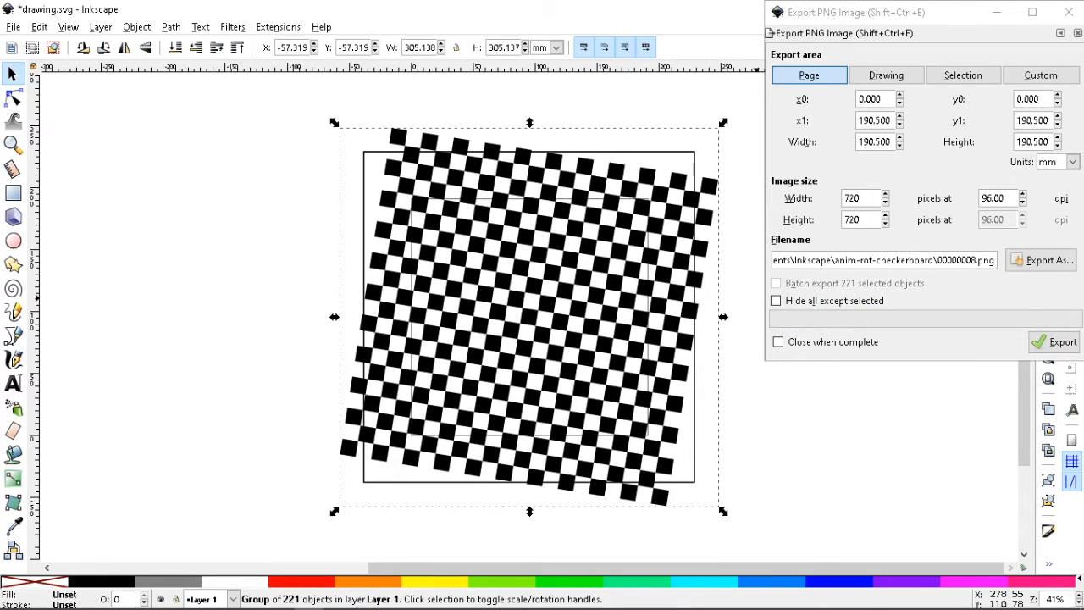
left_click(976, 262)
key("BackSpace")
type("9")
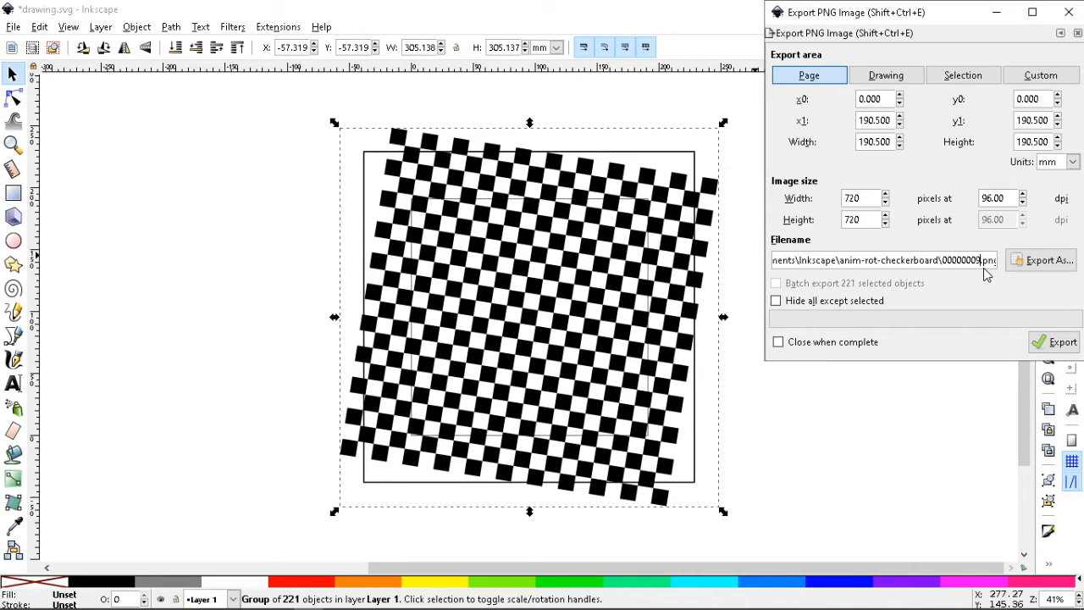
key("Return")
Step: Rotate the checkerboard group one more degree clockwise and export the page as 00000010.png
key("bracketright")
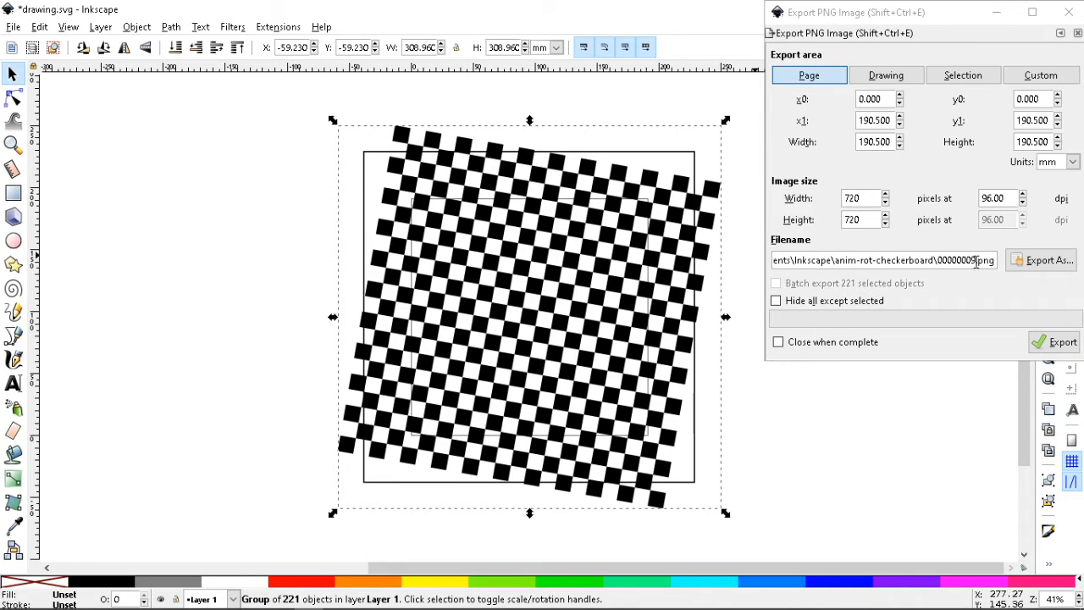
left_click(977, 262)
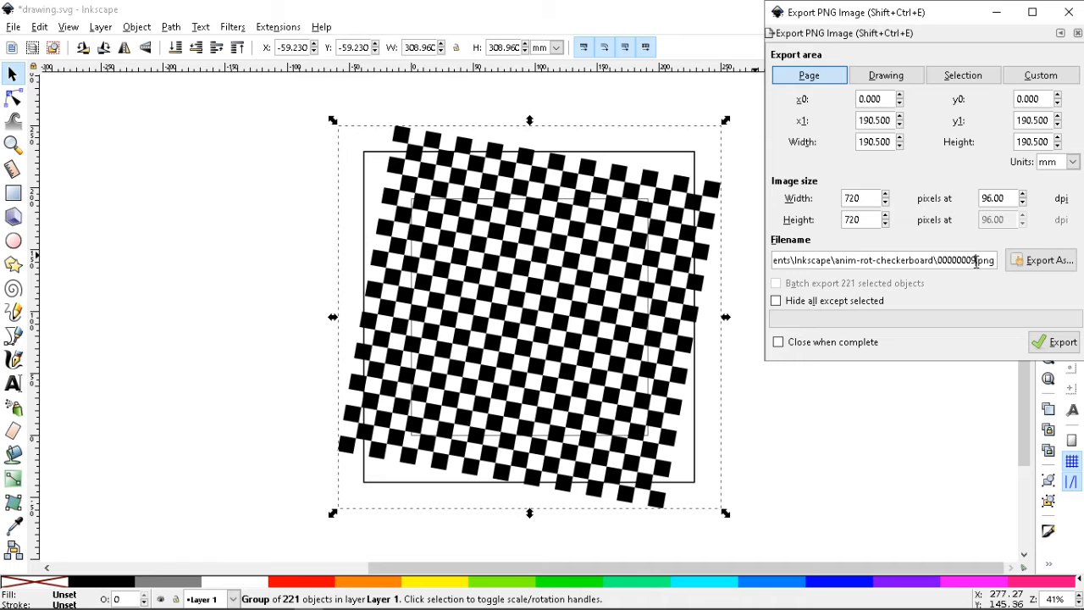
key("BackSpace")
key("BackSpace")
type("10")
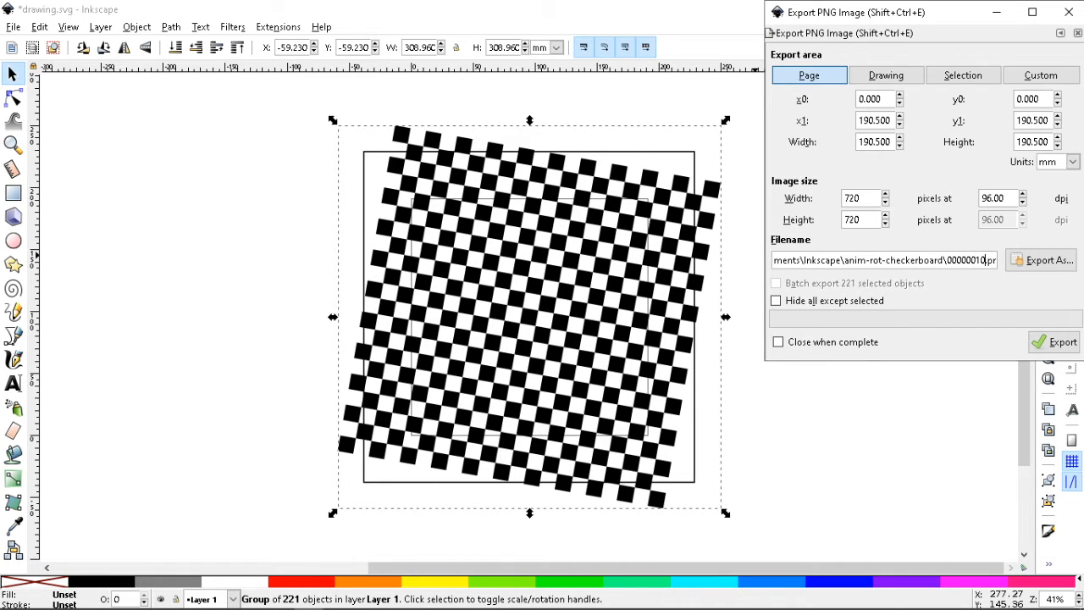
key("Return")
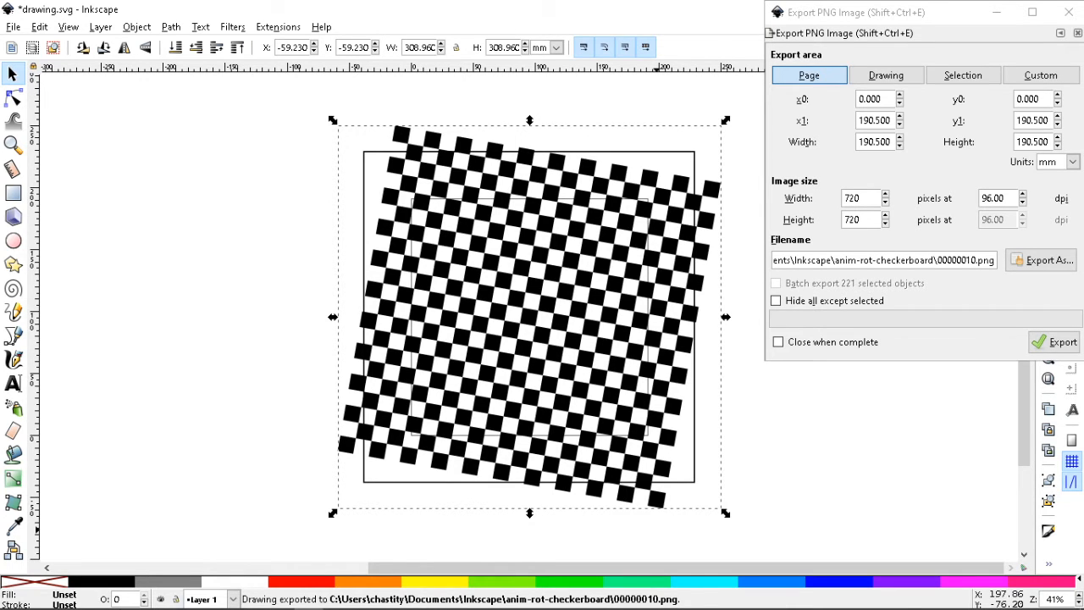
Step: Switch to File Explorer and check the exported PNG frames in the anim-rot-checkerboard folder using the Details layout
left_click(74, 598)
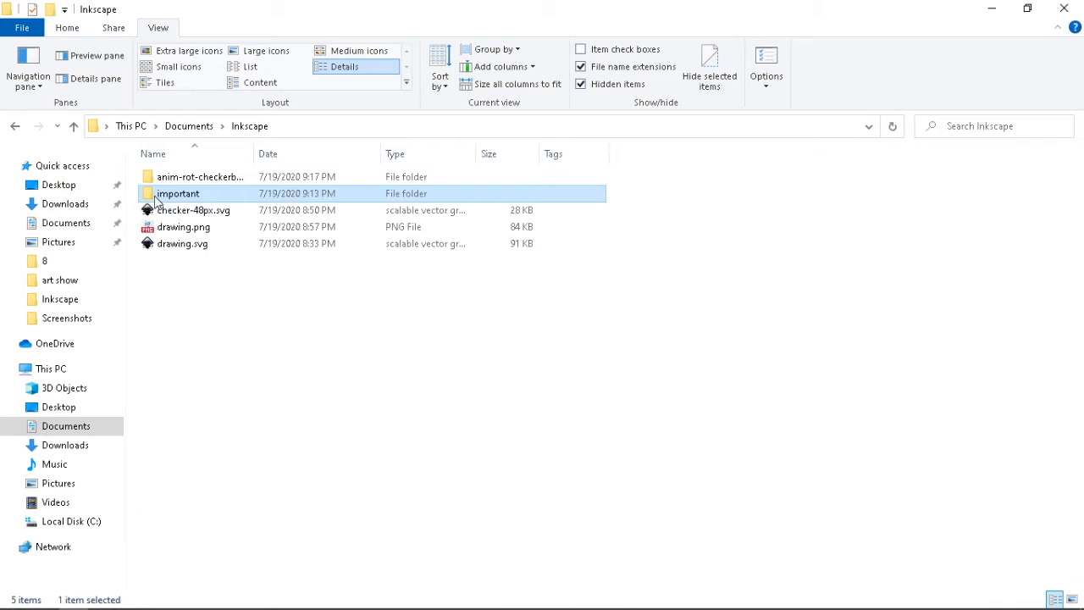
double_click(178, 180)
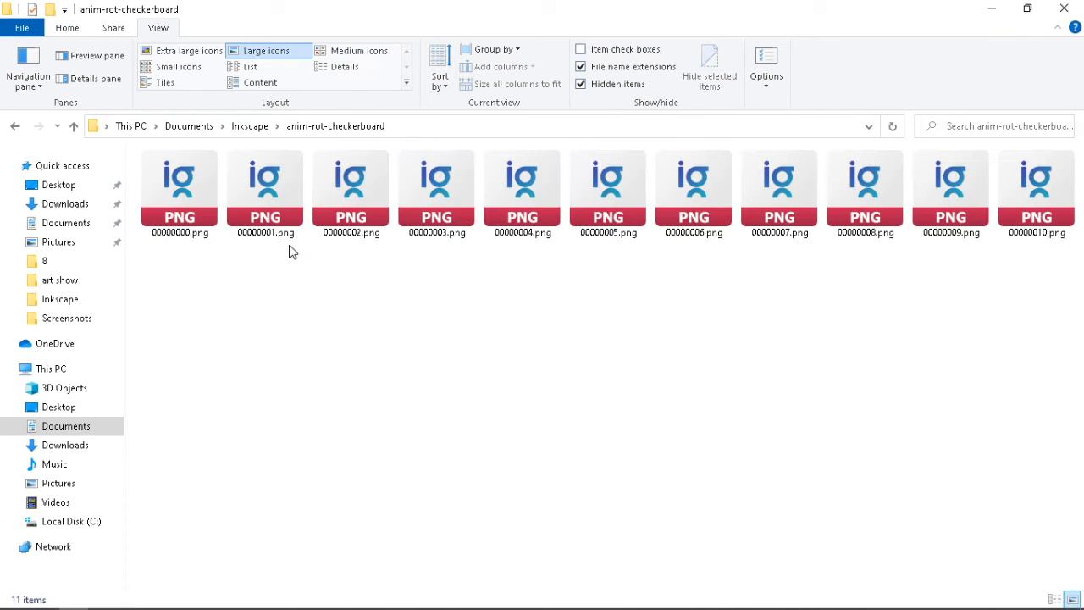
left_click(343, 68)
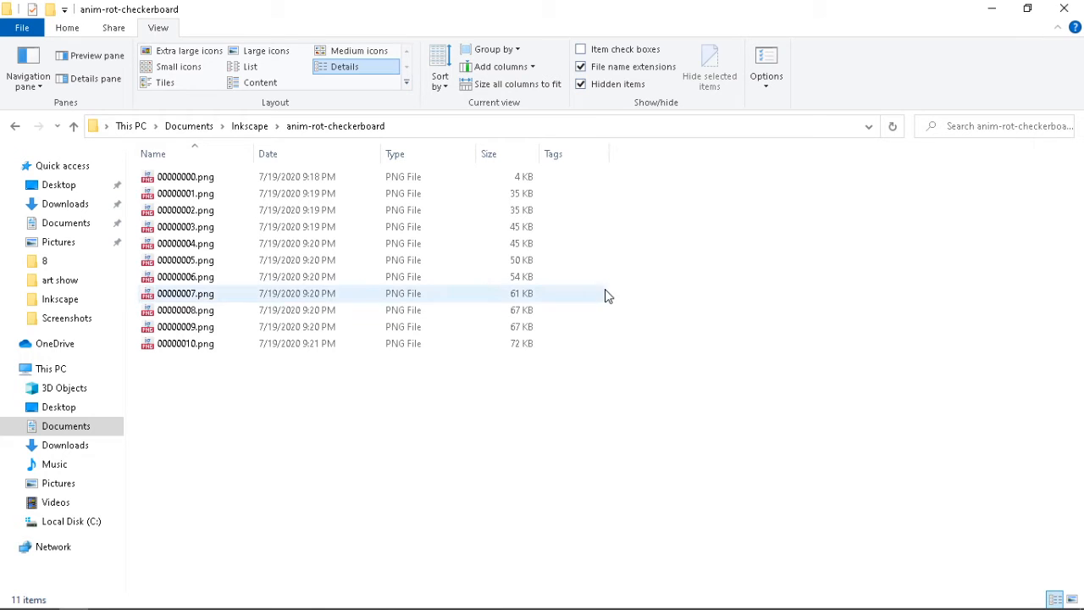
Step: Back in Inkscape, rotate the checkerboard group one degree clockwise and export the page as 00000011.png
left_click(310, 598)
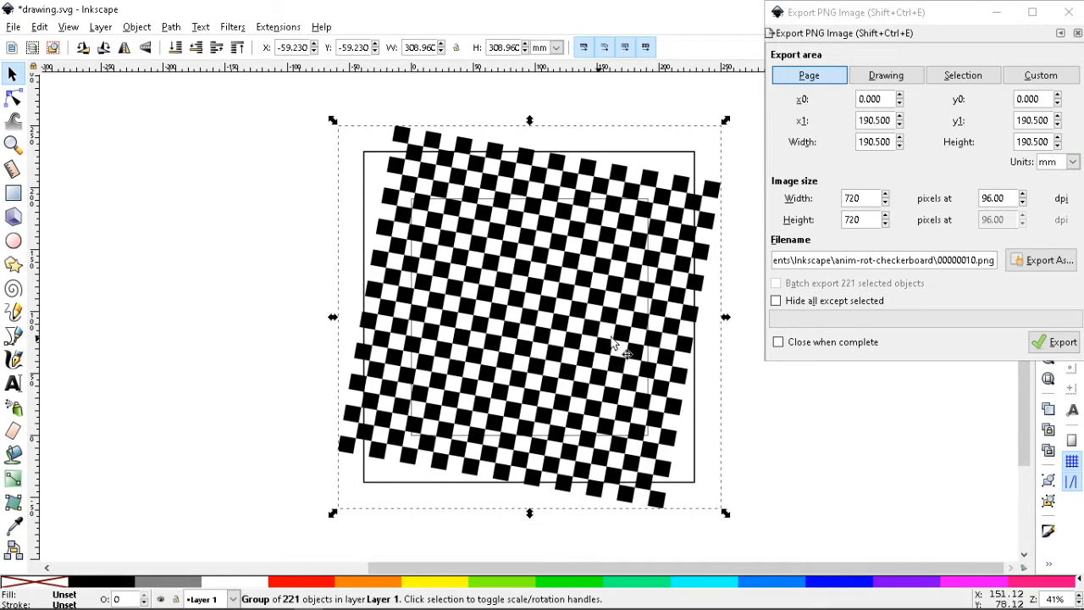
key("bracketright")
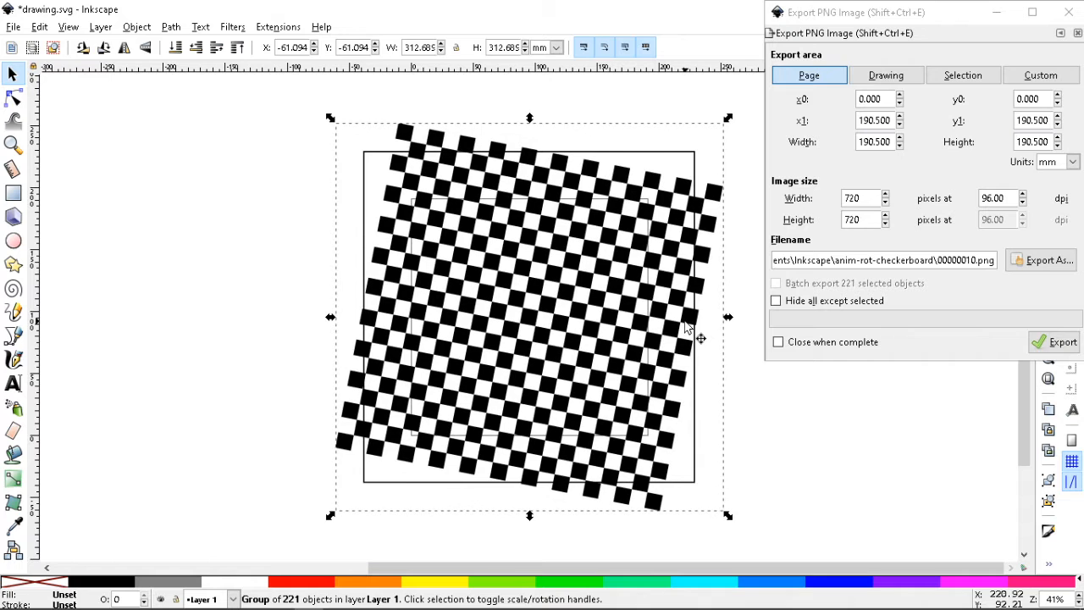
left_click(977, 262)
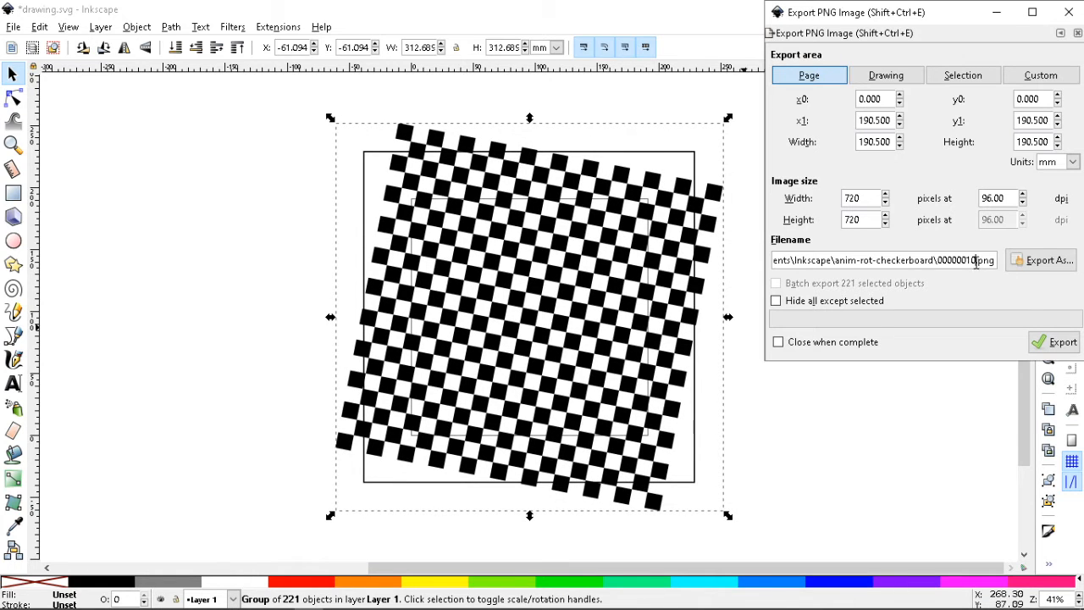
key("BackSpace")
type("1")
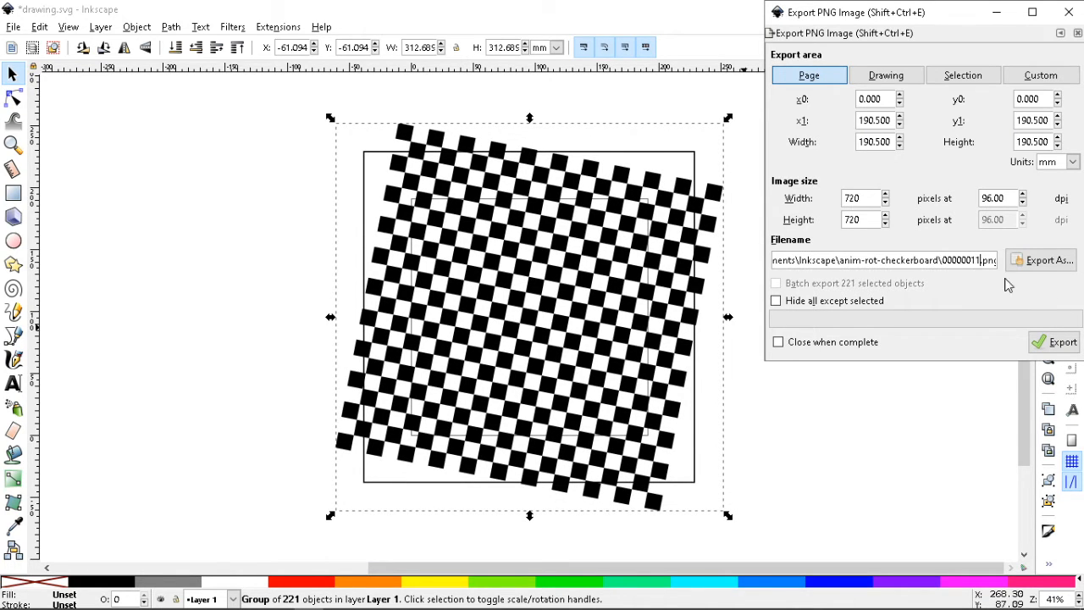
left_click(1055, 342)
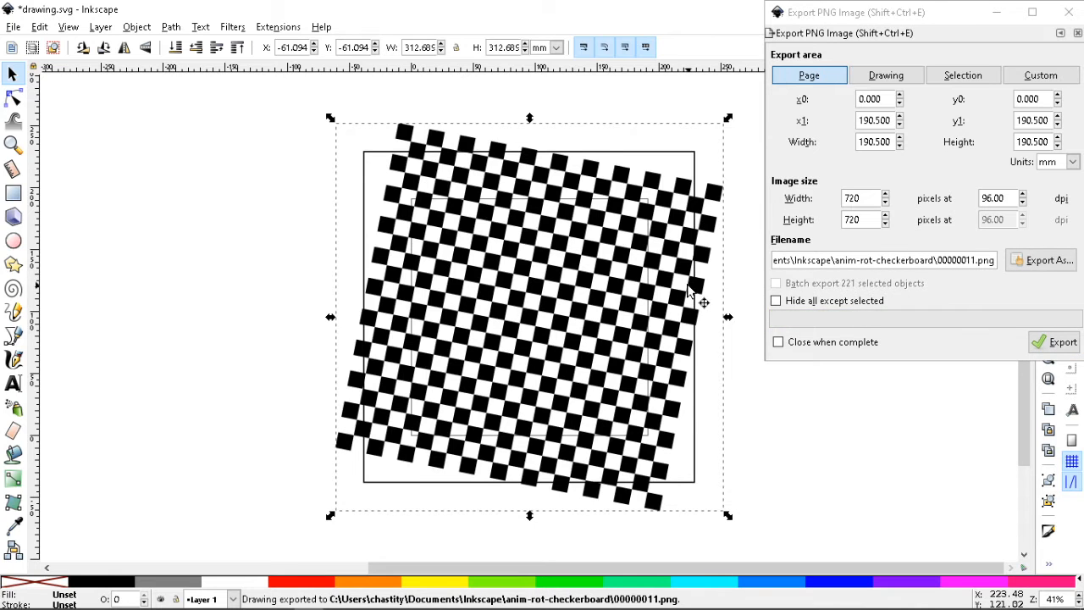
Step: Rotate the checkerboard group another degree clockwise and export the page as 00000012.png
key("bracketright")
left_click(974, 262)
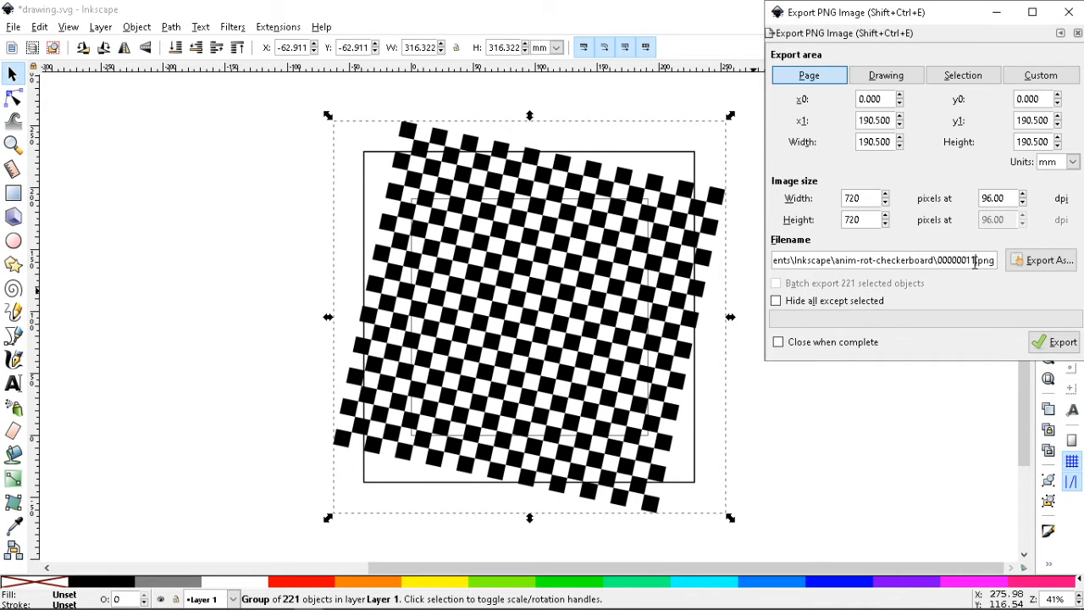
key("BackSpace")
type("2")
key("Return")
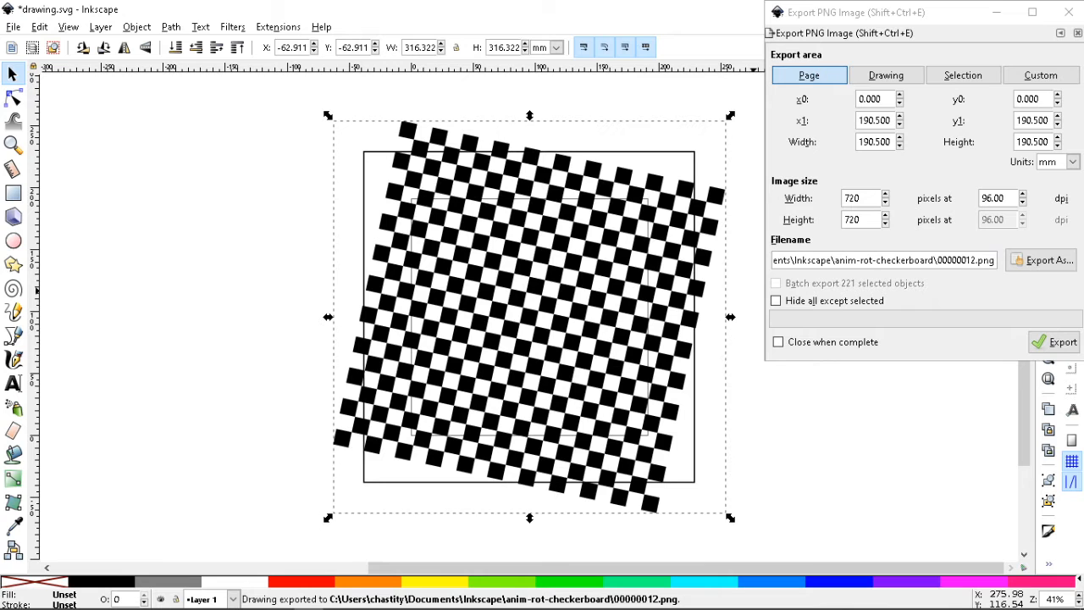
Step: Rotate the checkerboard group one more degree clockwise and export the page as 00000013.png
key("bracketright")
left_click(974, 261)
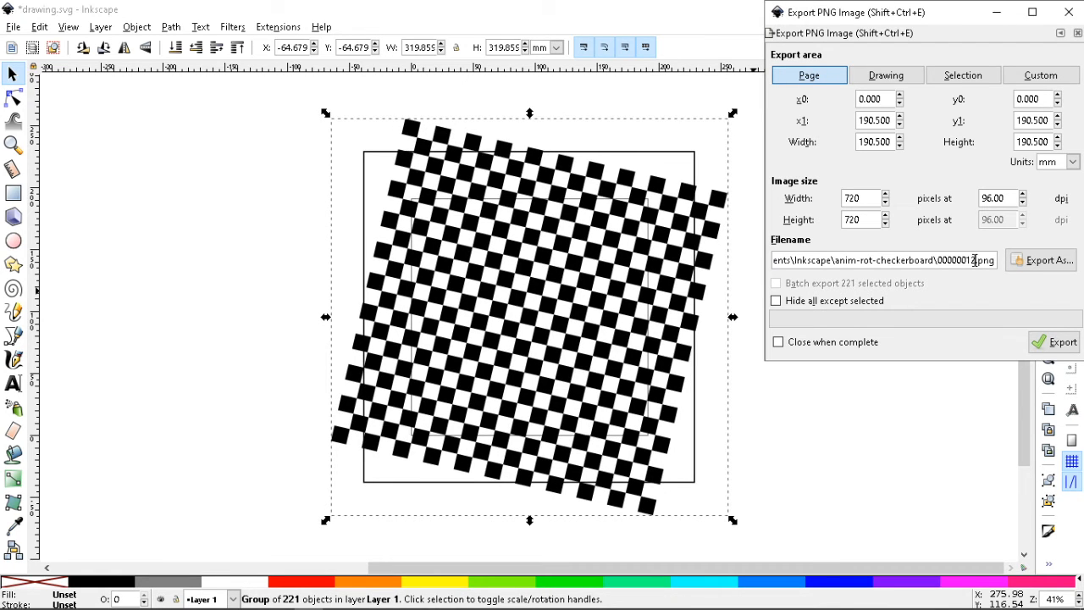
key("BackSpace")
type("3")
key("Return")
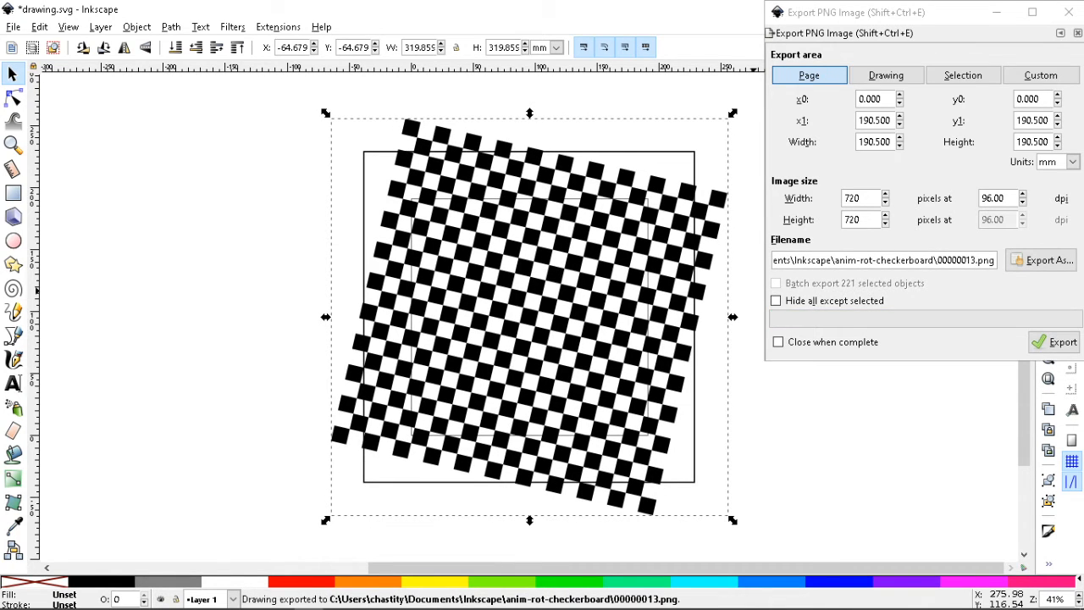
Step: Rotate the checkerboard group a further degree clockwise and export the page as 00000014.png
key("bracketright")
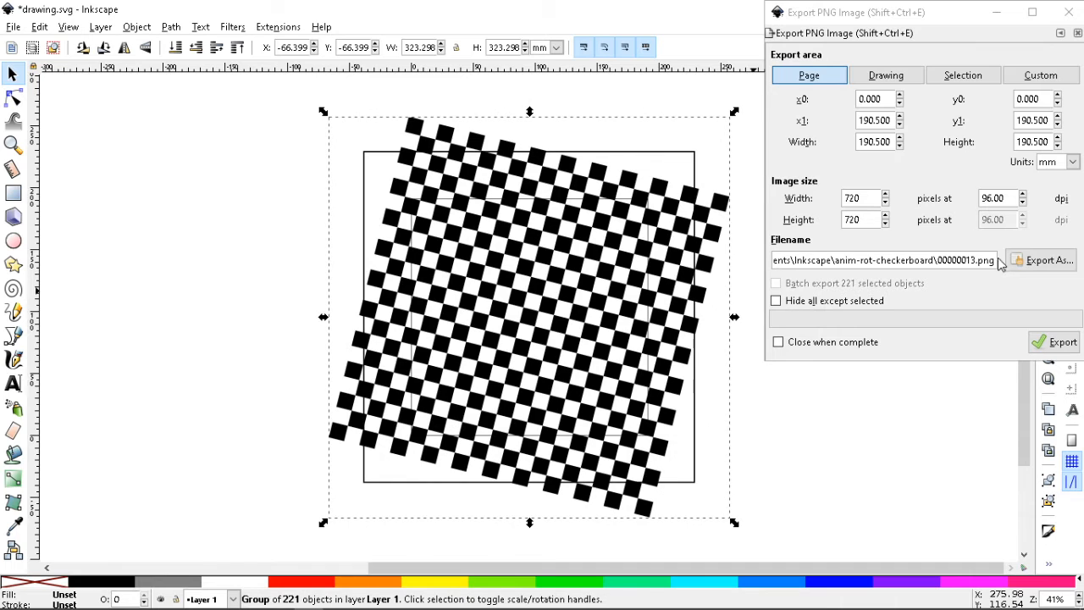
left_click(974, 261)
key("BackSpace")
type("4")
key("Return")
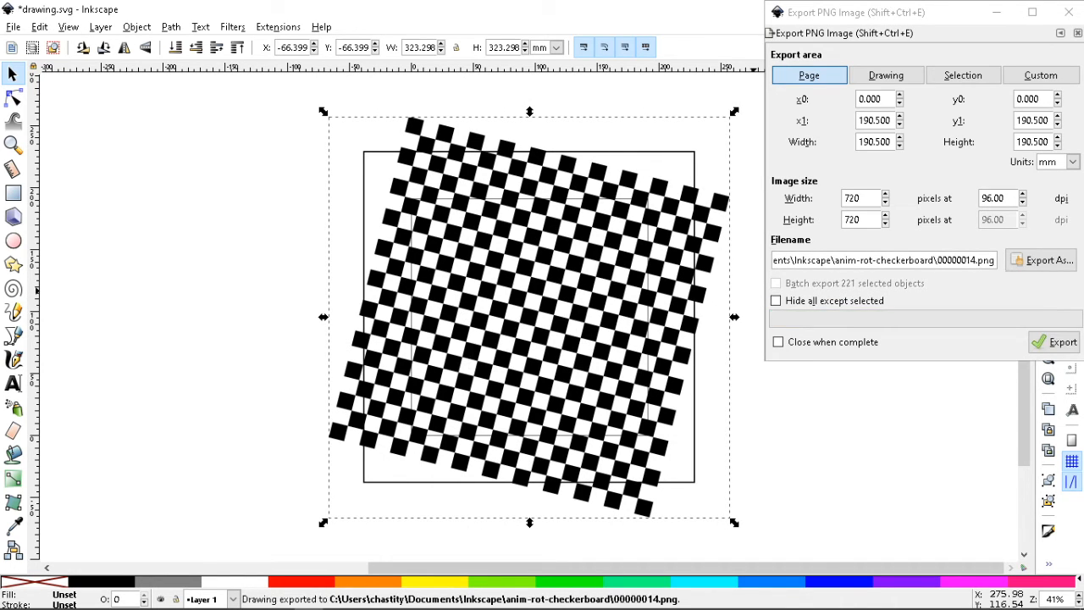
Step: Rotate the checkerboard group one degree clockwise and export the page as 00000015.png
key("bracketright")
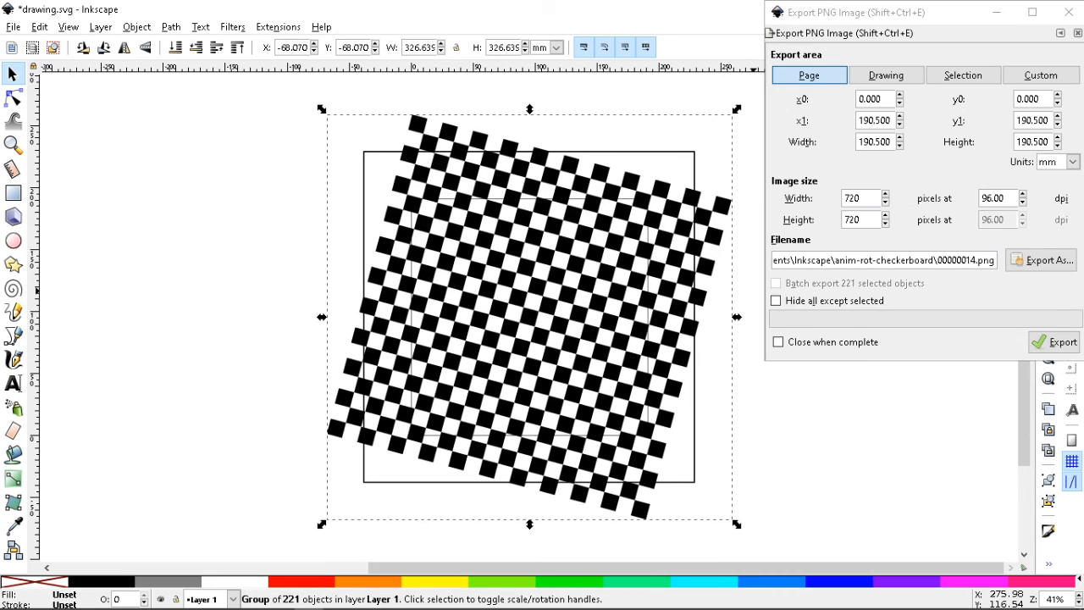
left_click(975, 261)
key("BackSpace")
type("5")
key("Return")
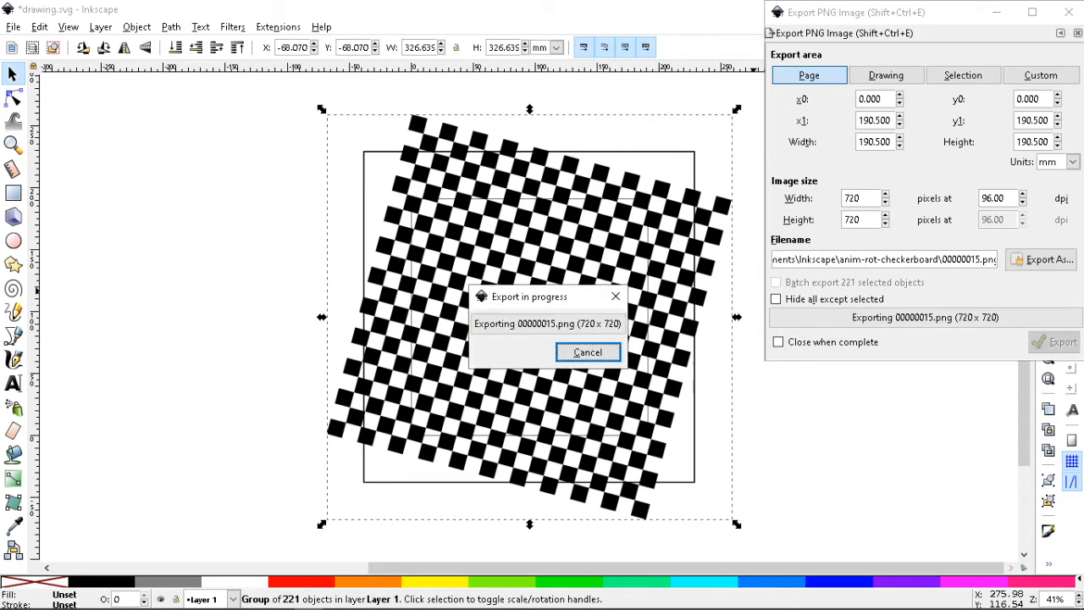
Step: Rotate the checkerboard group another degree clockwise and export the page as 00000016.png
key("bracketright")
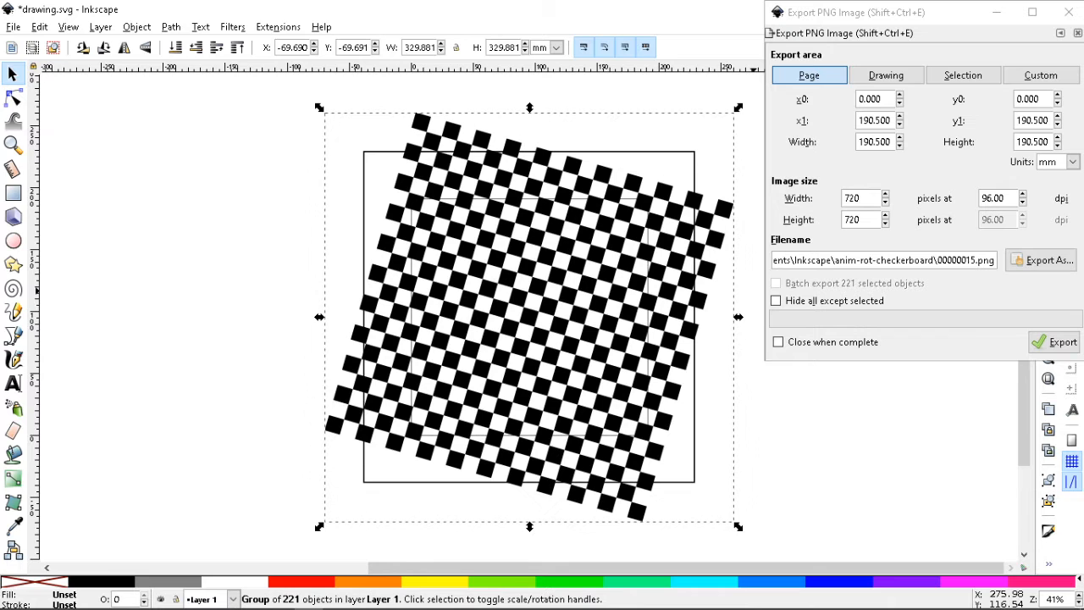
left_click(974, 261)
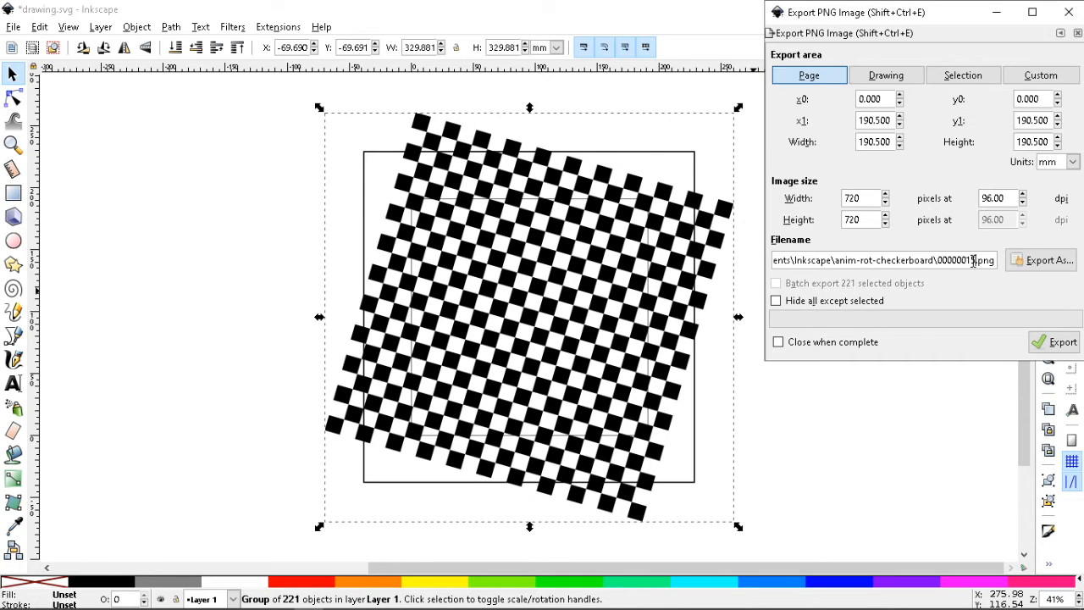
key("BackSpace")
type("6")
key("Return")
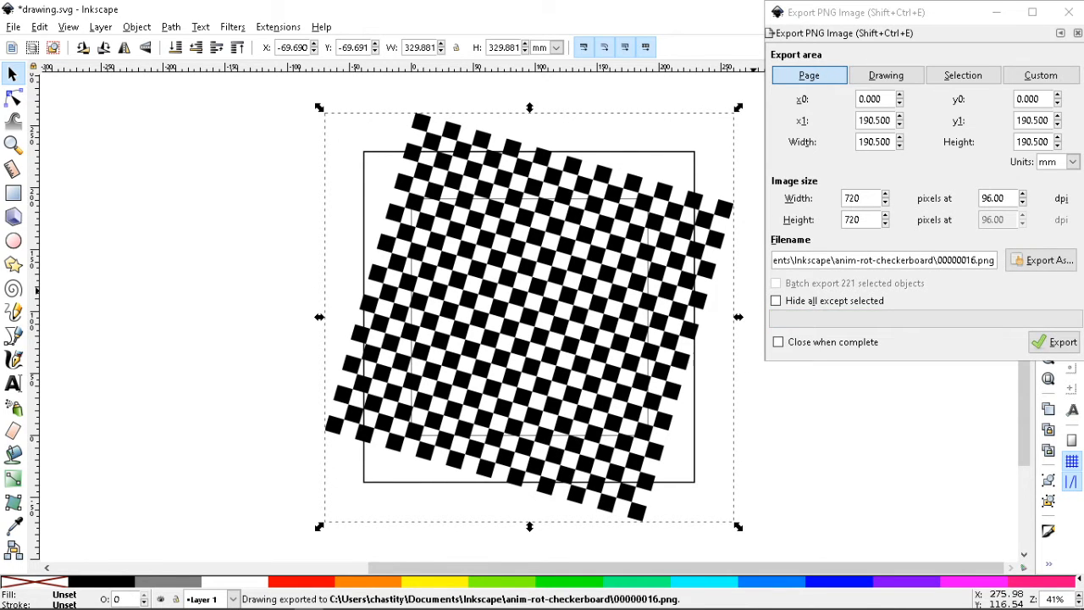
Step: Rotate the checkerboard group one more degree clockwise and export the page as 00000017.png
key("bracketright")
left_click(977, 260)
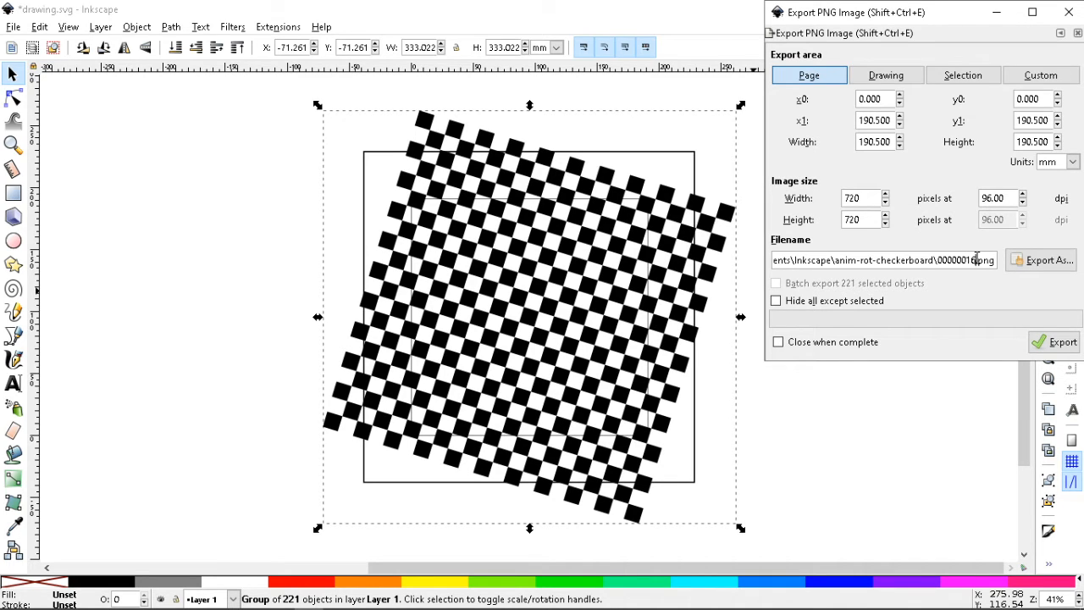
key("BackSpace")
type("7")
key("Return")
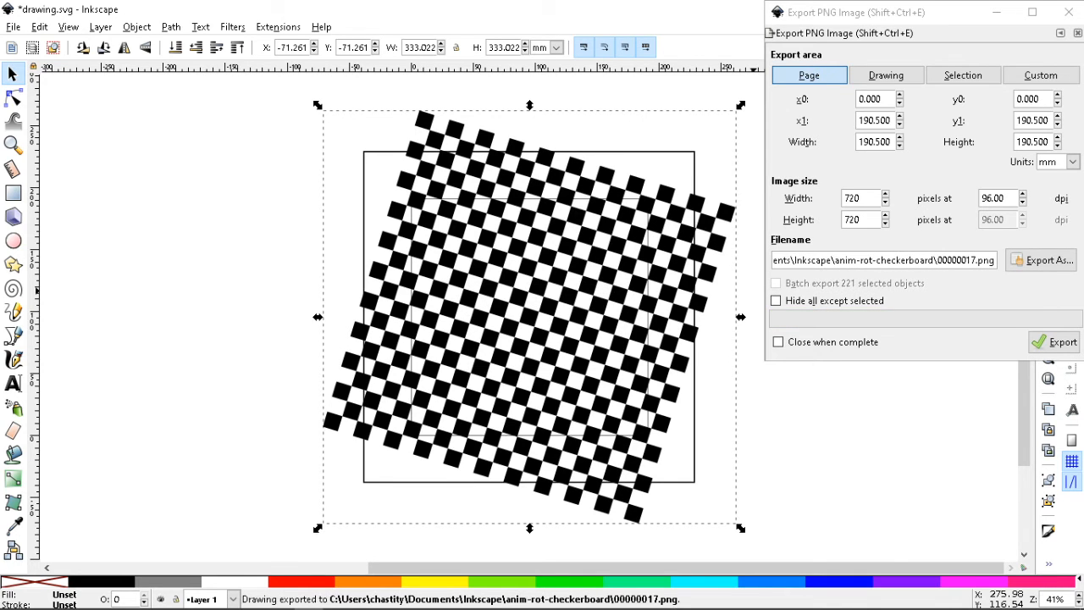
Step: Rotate the checkerboard group a further degree clockwise and export the page as 00000018.png
key("]")
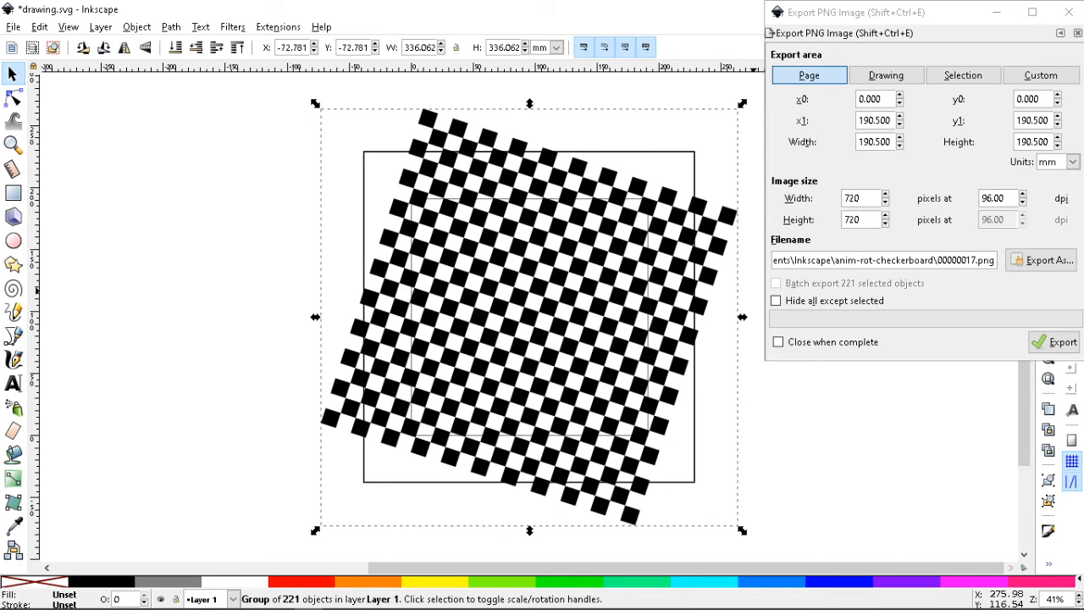
left_click(976, 266)
key("BackSpace")
type("8")
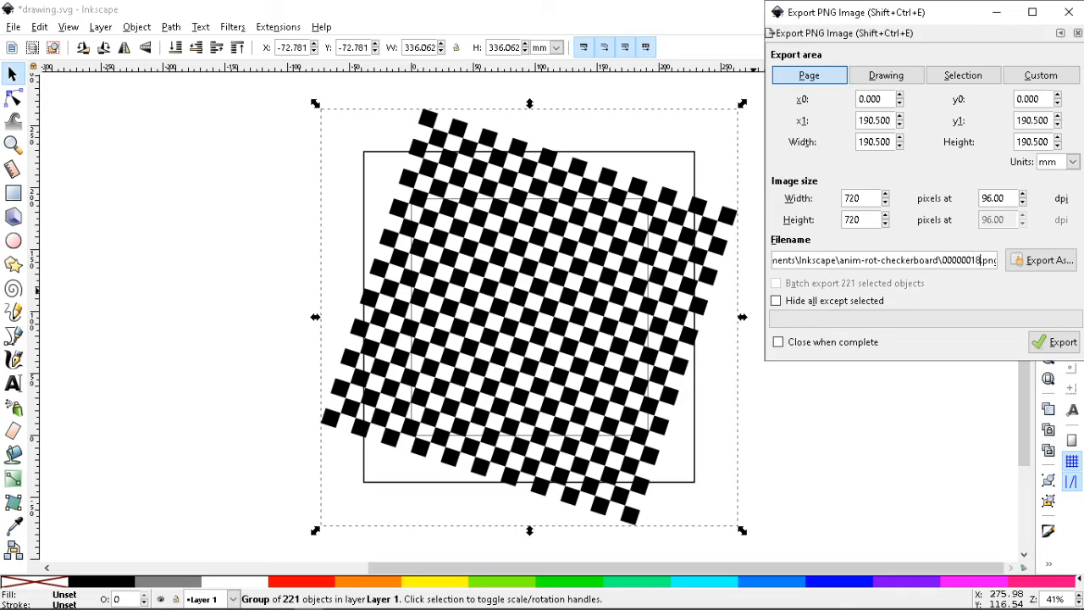
key("Return")
Step: Rotate the checkerboard group one degree clockwise and export the page as 00000019.png
key("]")
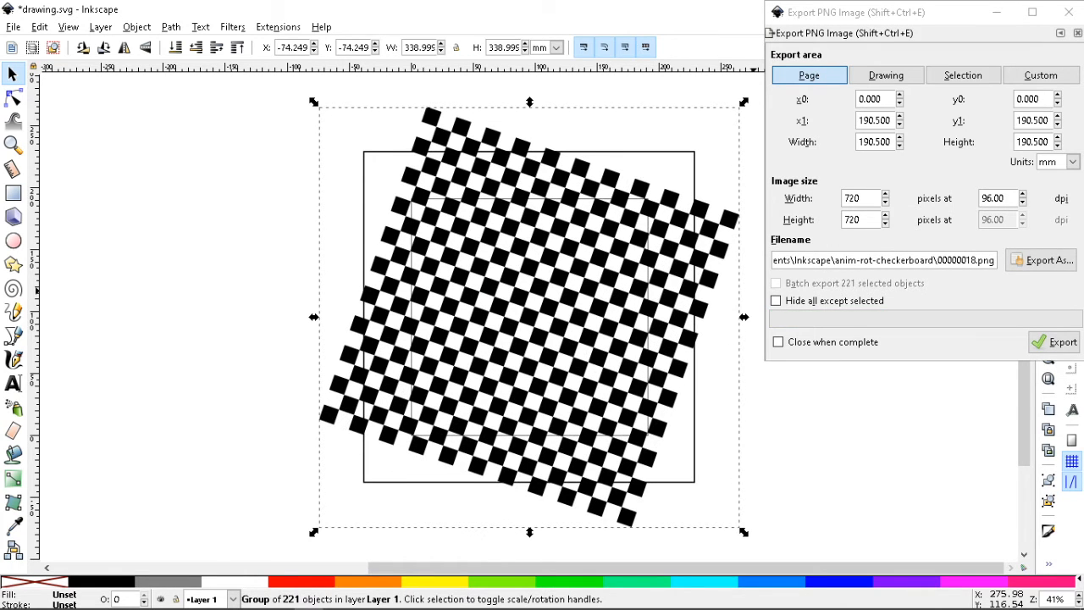
left_click(976, 260)
key("BackSpace")
type("9")
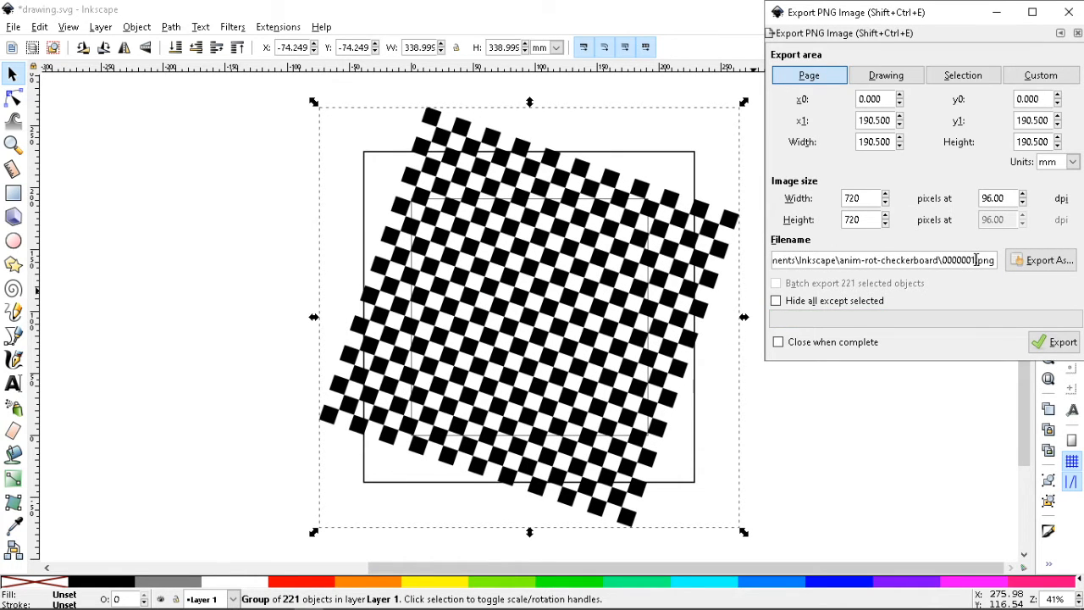
key("Return")
Step: Rotate the checkerboard group another degree clockwise and export the page as 00000020.png
key("]")
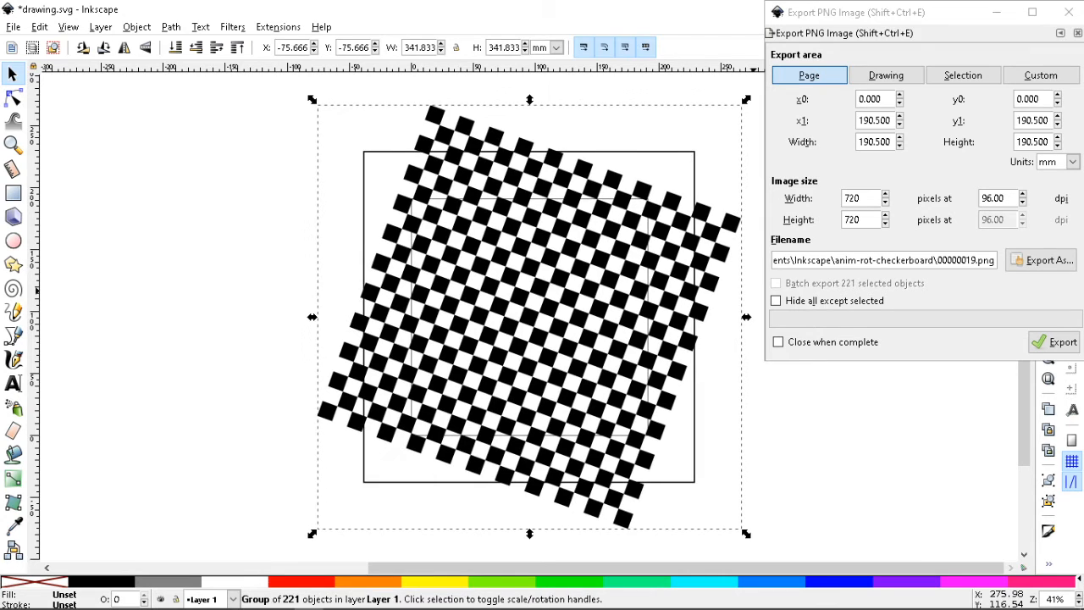
left_click(976, 260)
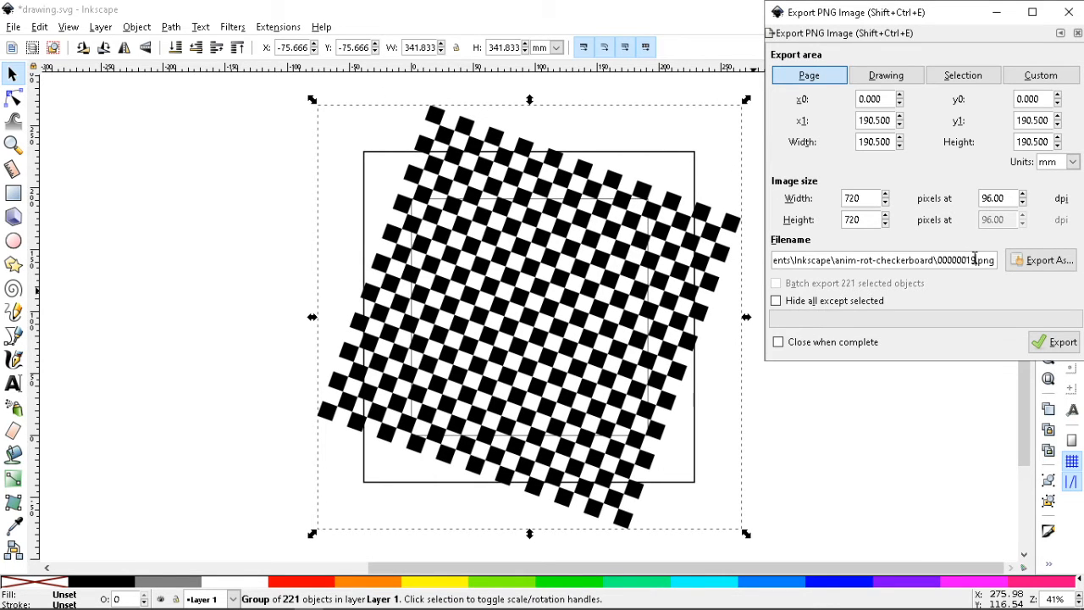
key("BackSpace")
key("BackSpace")
type("20")
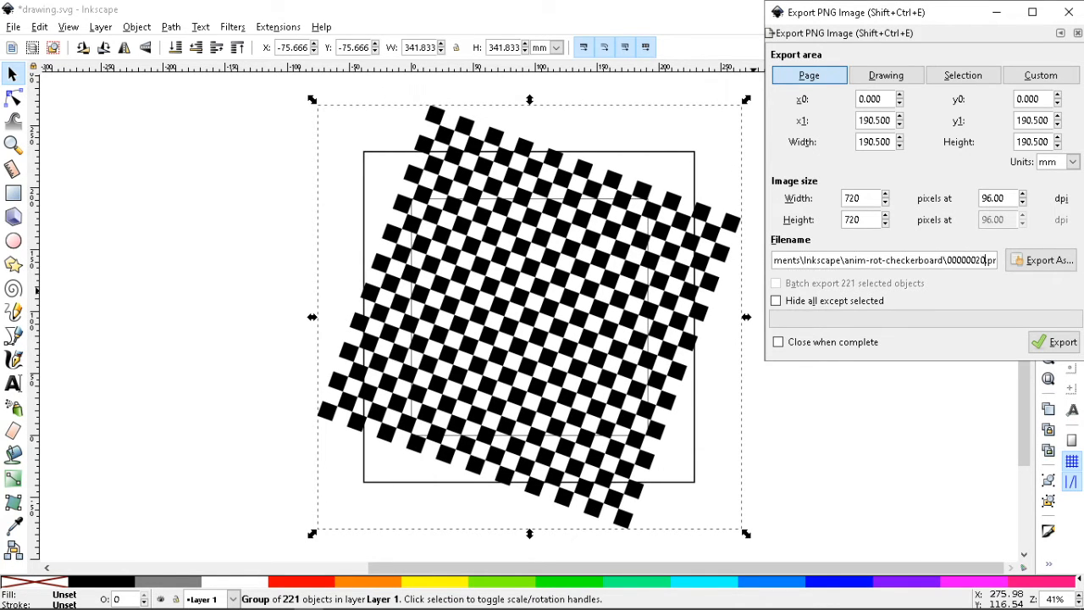
key("Return")
Step: Rotate the checkerboard group one more degree clockwise and export the page as 00000021.png
key("]")
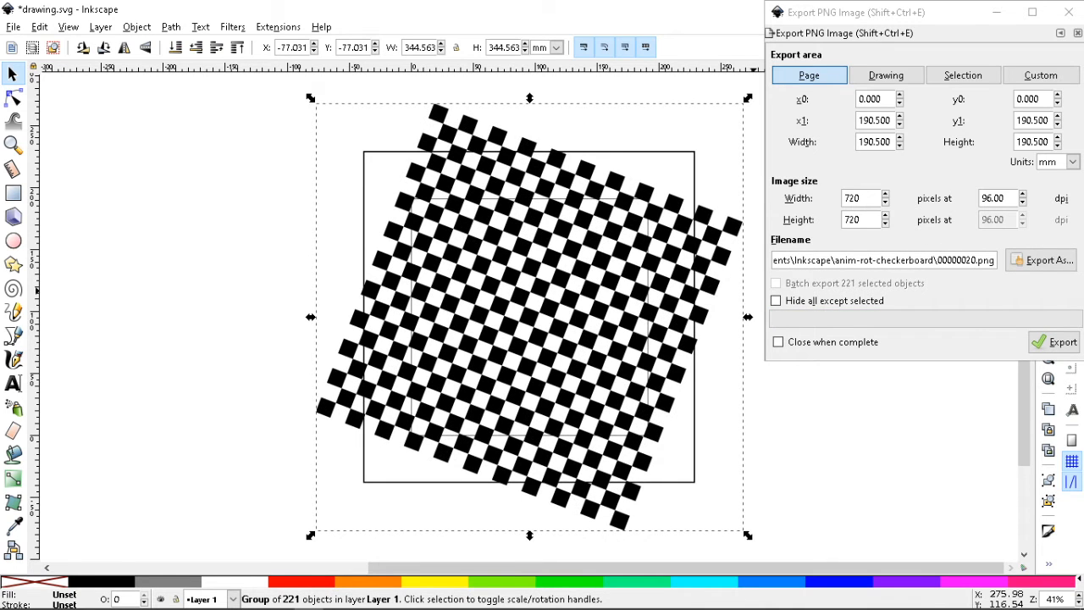
left_click(974, 260)
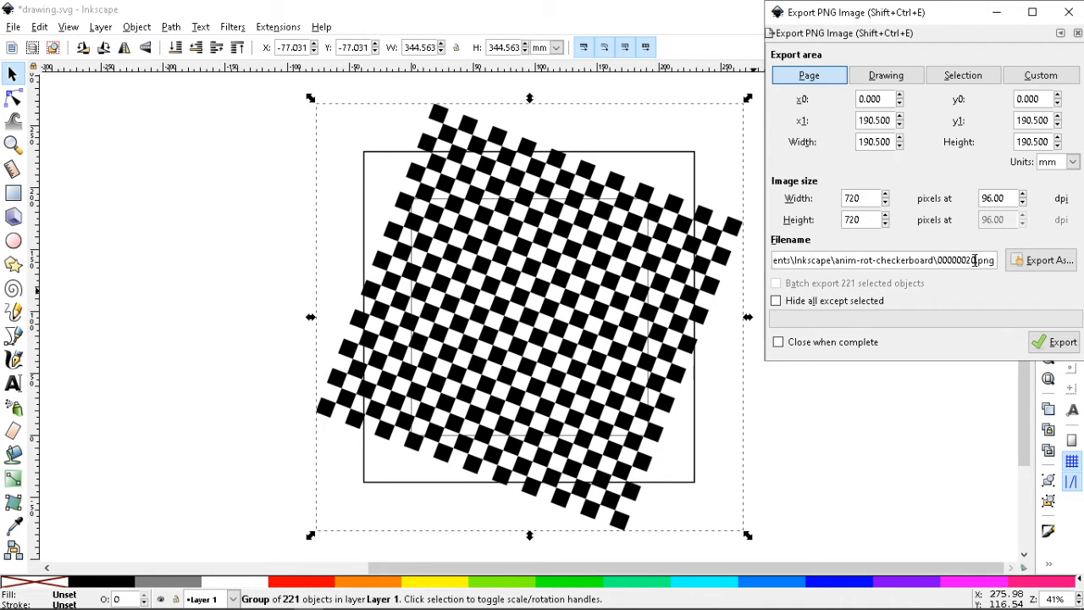
key("BackSpace")
type("1")
key("Return")
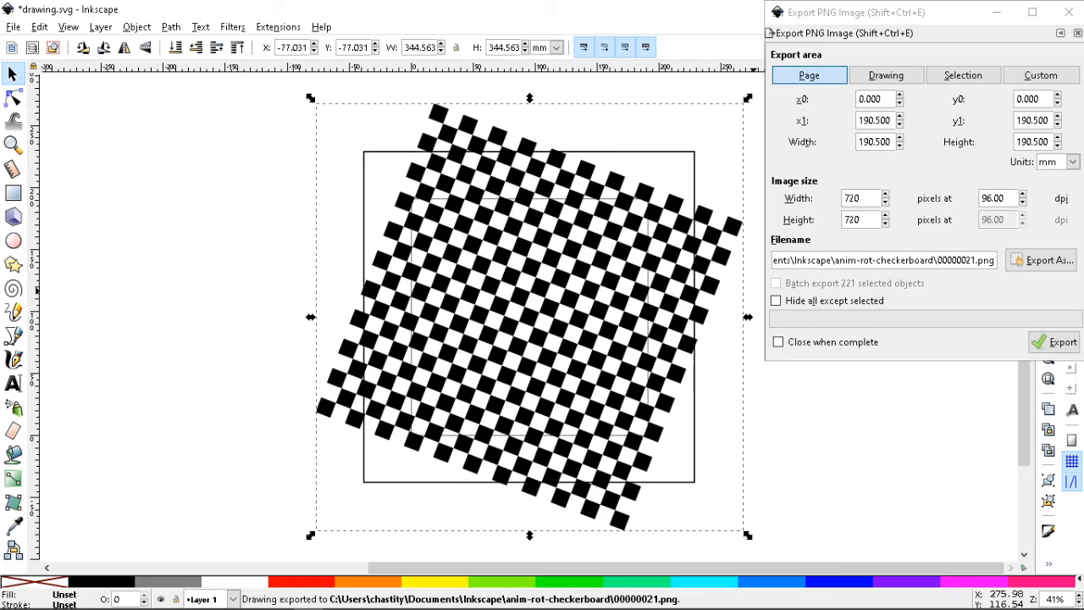
Step: Rotate the checkerboard group a further degree clockwise and export the page as 00000022.png
key("bracketright")
left_click(974, 260)
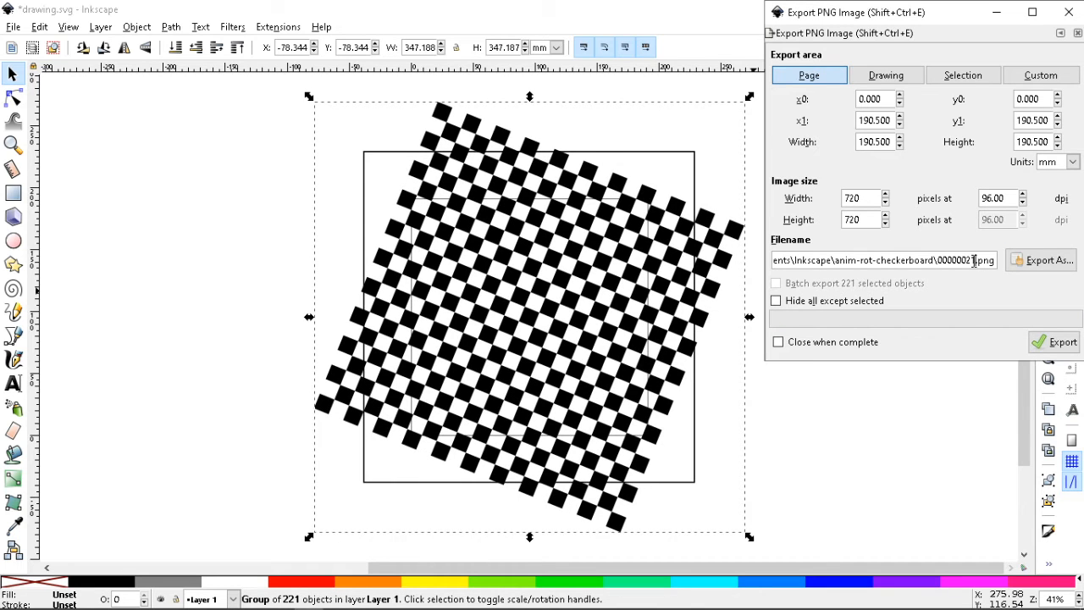
key("Return")
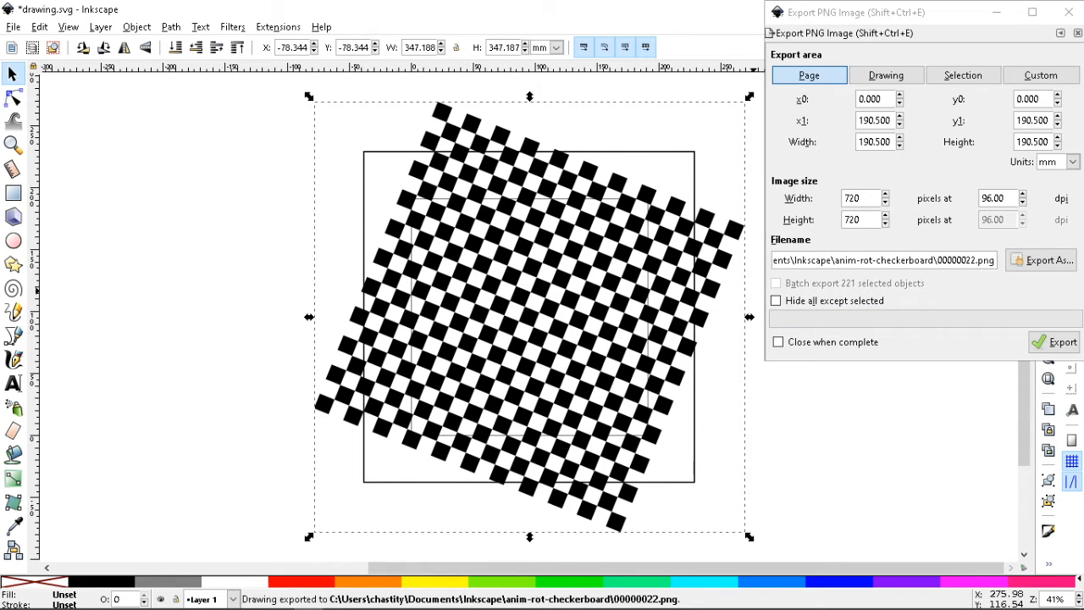
Step: Rotate the checkerboard group one degree clockwise and export the page as 00000023.png
key("bracketright")
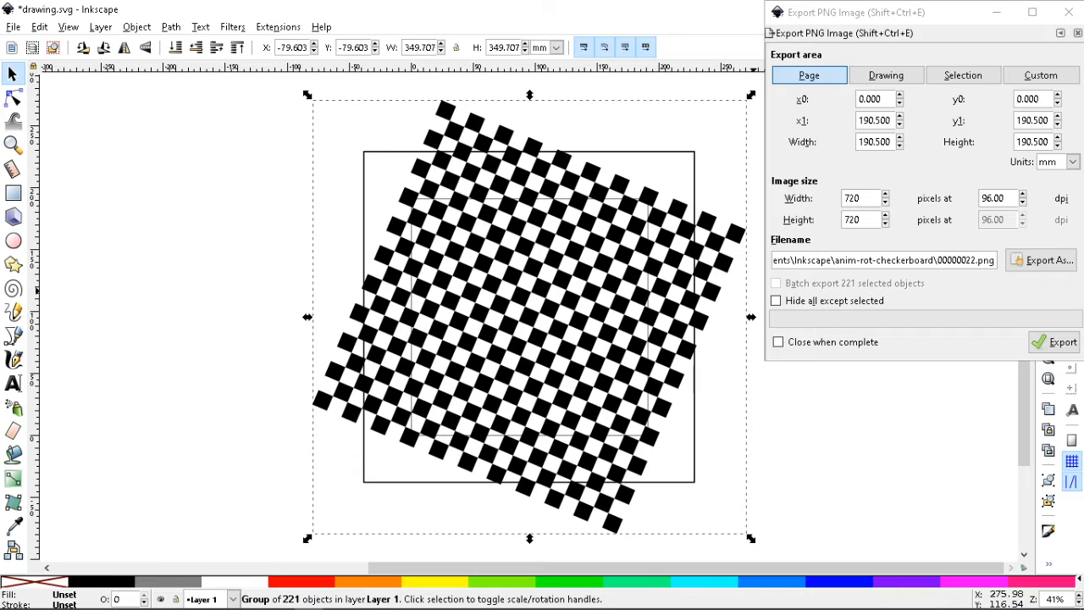
left_click(974, 261)
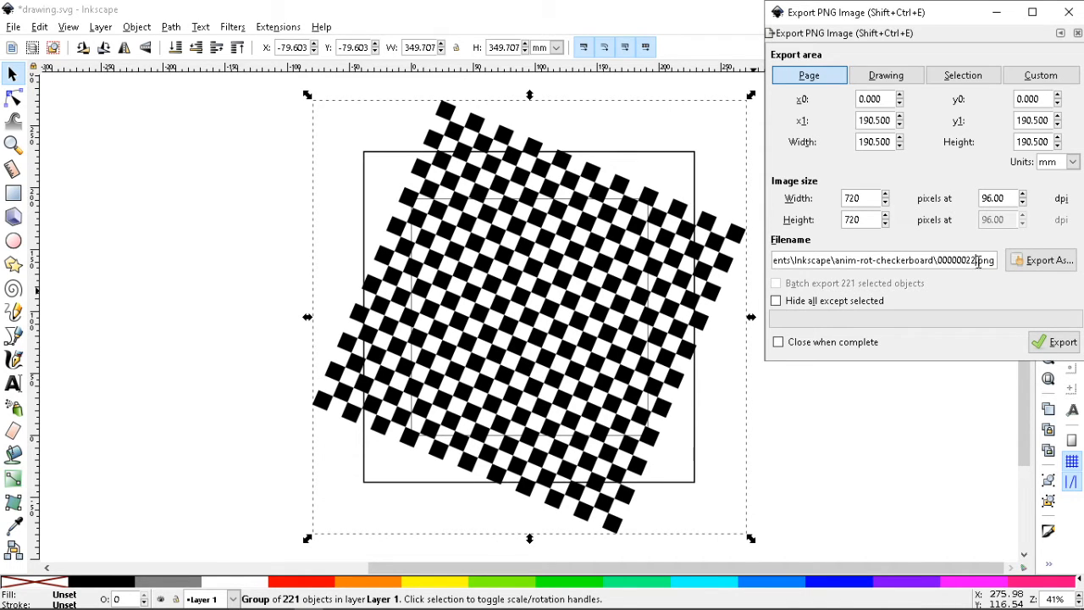
key("BackSpace")
type("3")
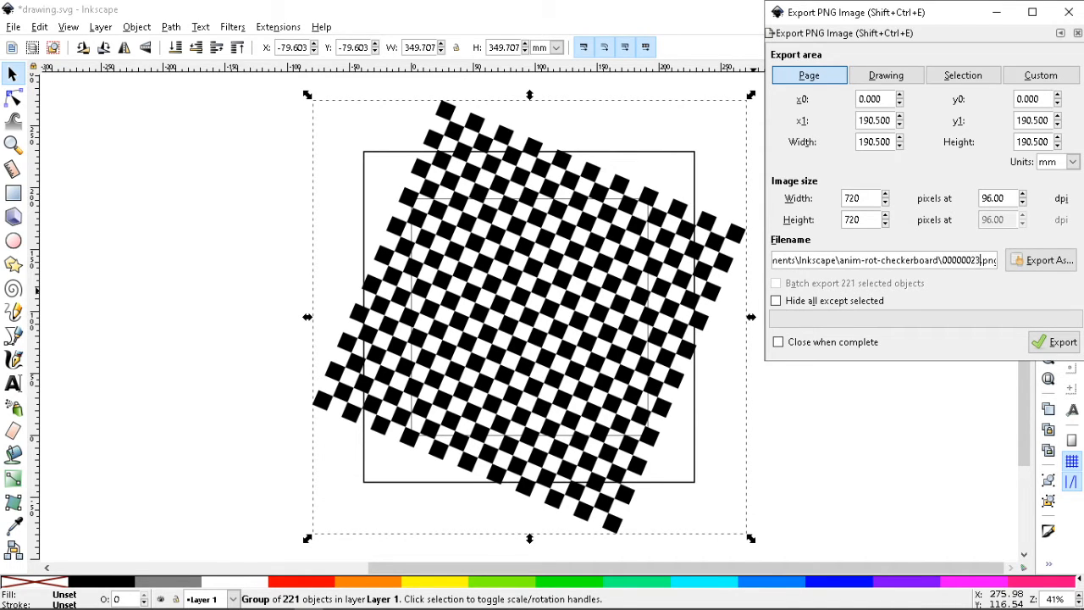
key("Return")
Step: Rotate the checkerboard group another degree clockwise and export the page as 00000024.png
key("bracketright")
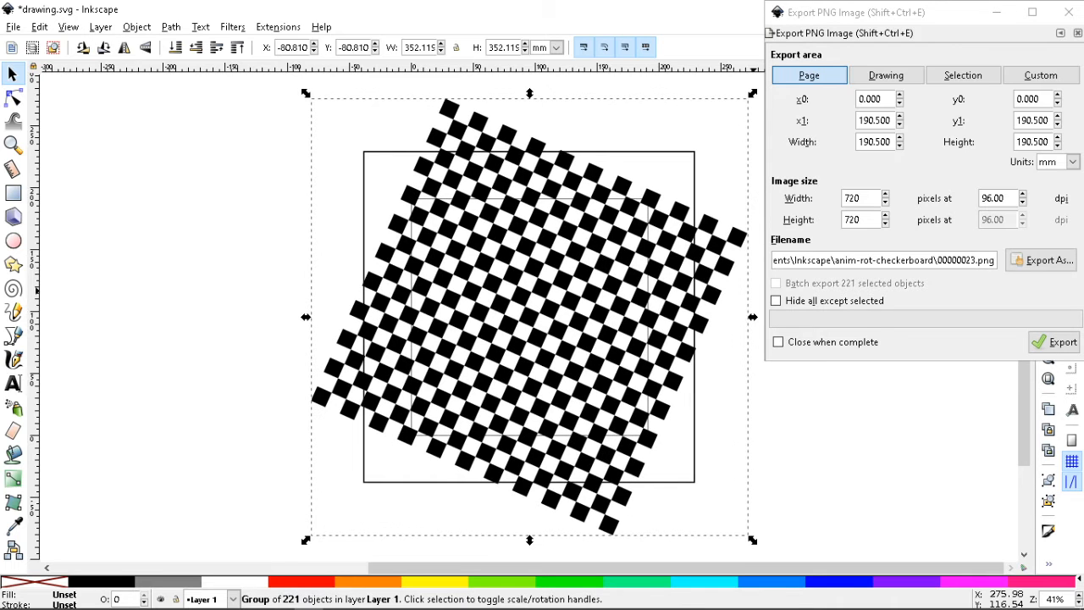
left_click(974, 263)
key("BackSpace")
type("4")
key("Return")
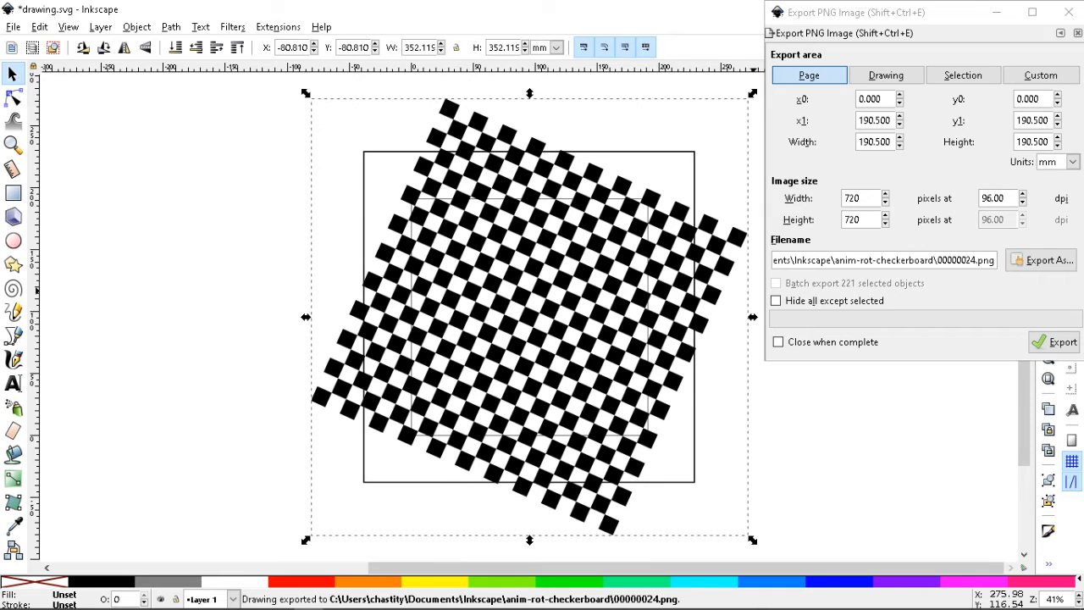
Step: Rotate the checkerboard group one more degree clockwise and export the page as 00000025.png
key("bracketright")
left_click(974, 262)
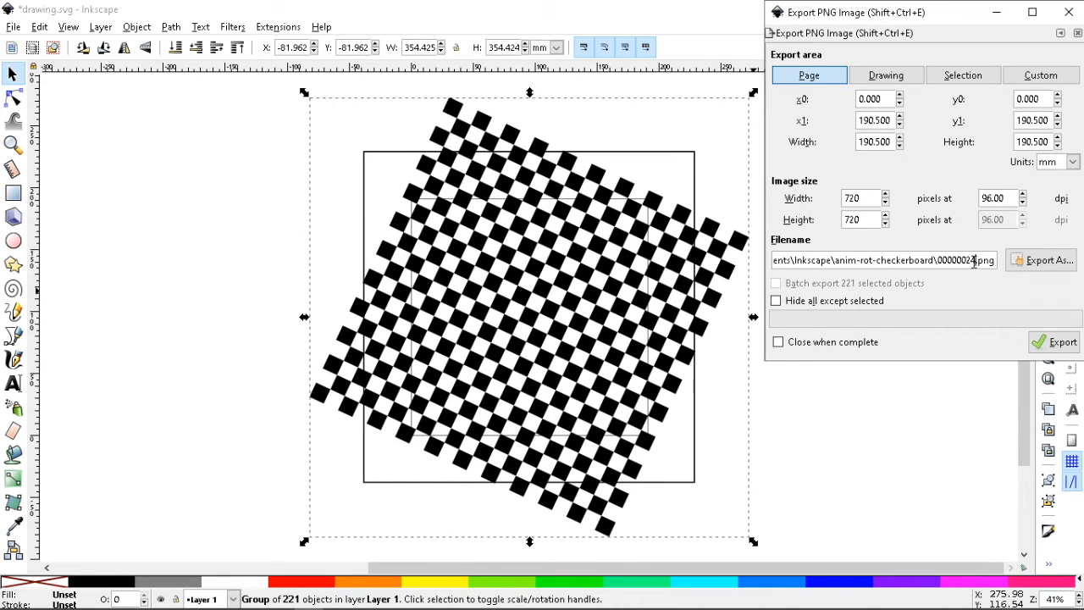
key("BackSpace")
type("5")
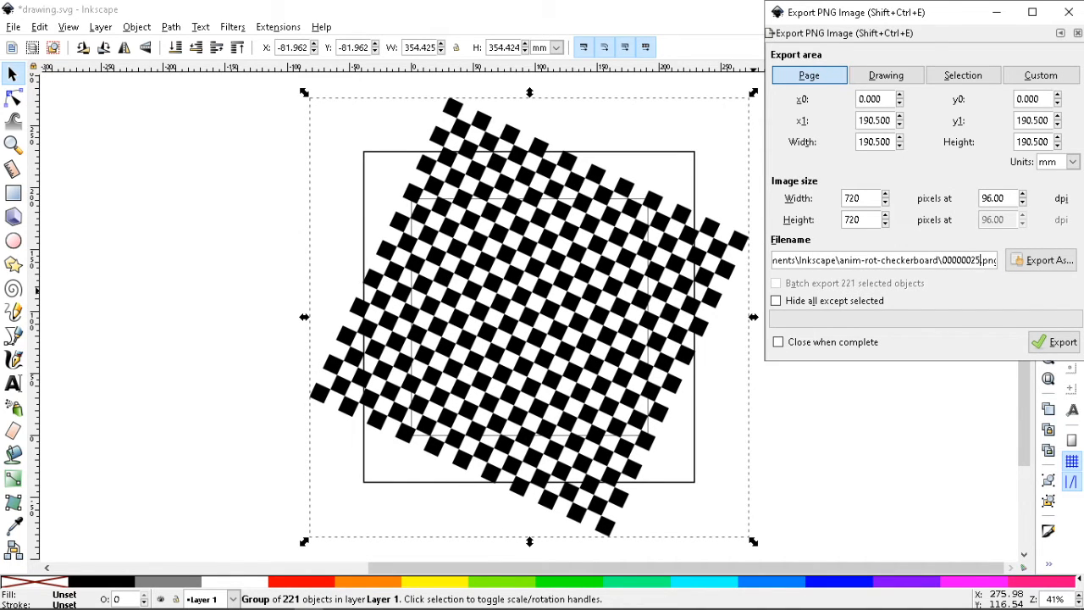
key("Return")
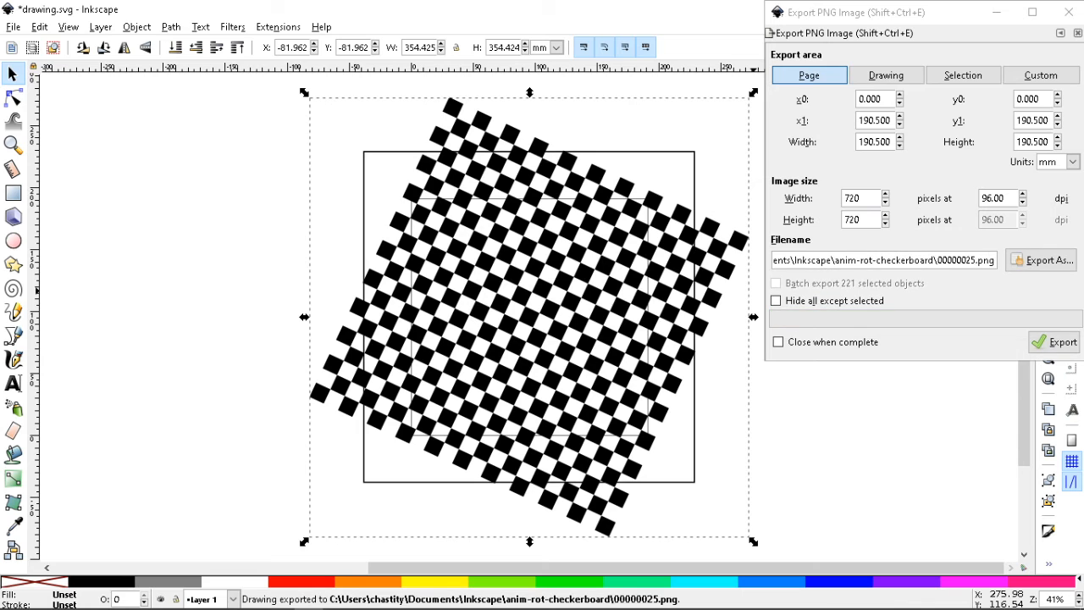
Step: Rotate the checkerboard group a further degree clockwise and export the page as 00000026.png
key("bracketright")
left_click(975, 263)
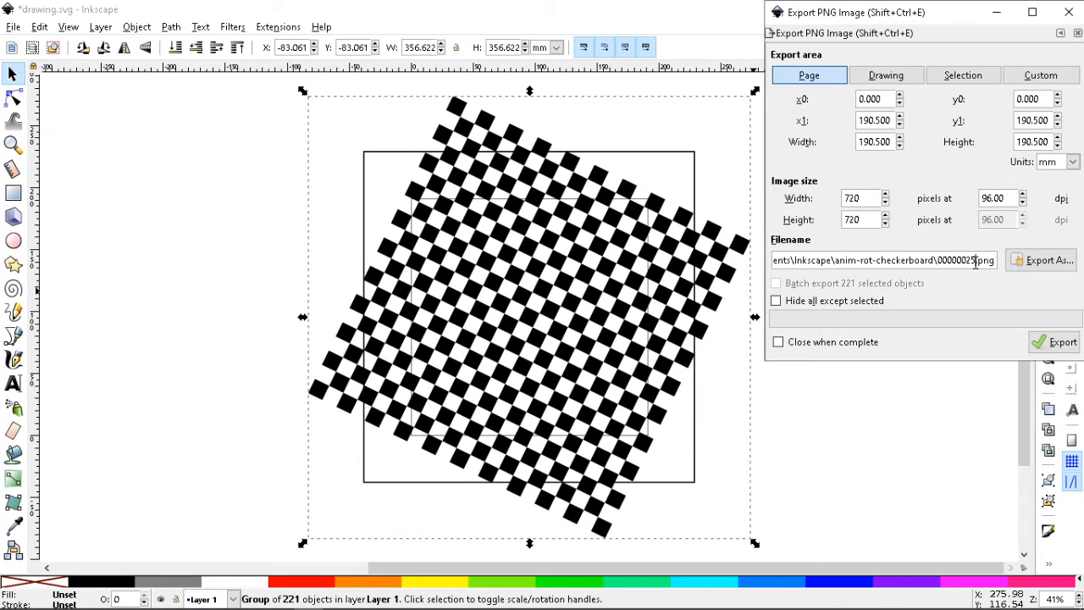
key("BackSpace")
type("6")
key("Return")
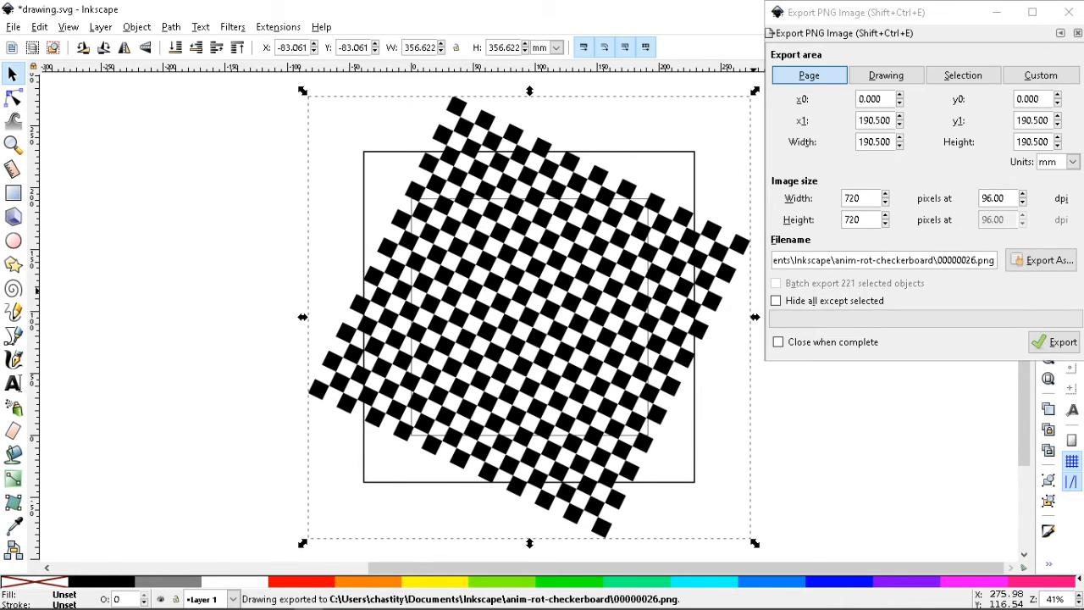
Step: Rotate the checkerboard group one degree clockwise and export the page as 00000027.png
key("bracketright")
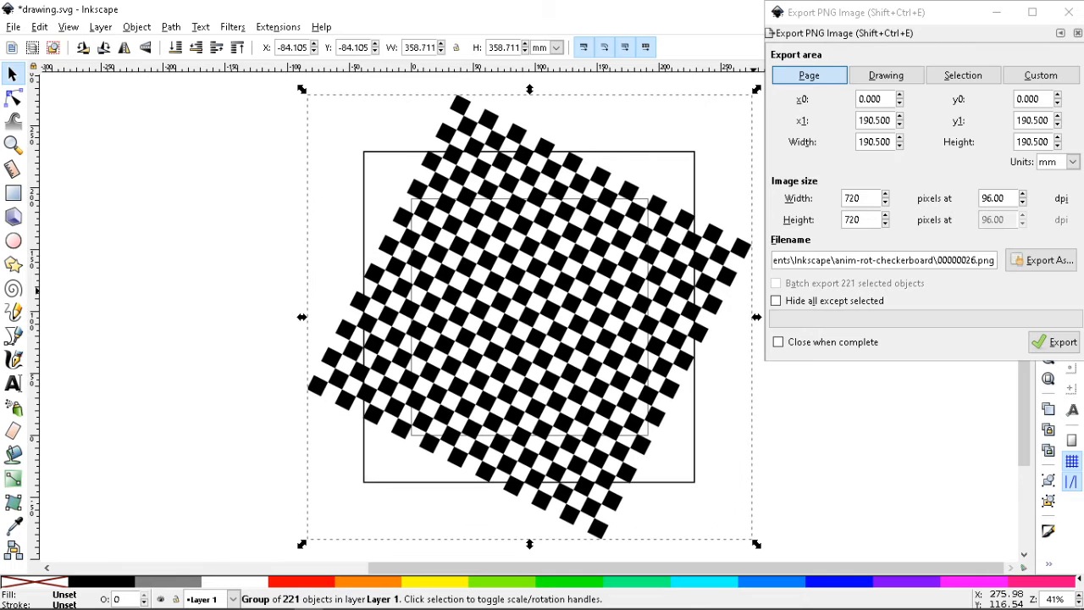
left_click(976, 263)
key("BackSpace")
type("7")
key("Return")
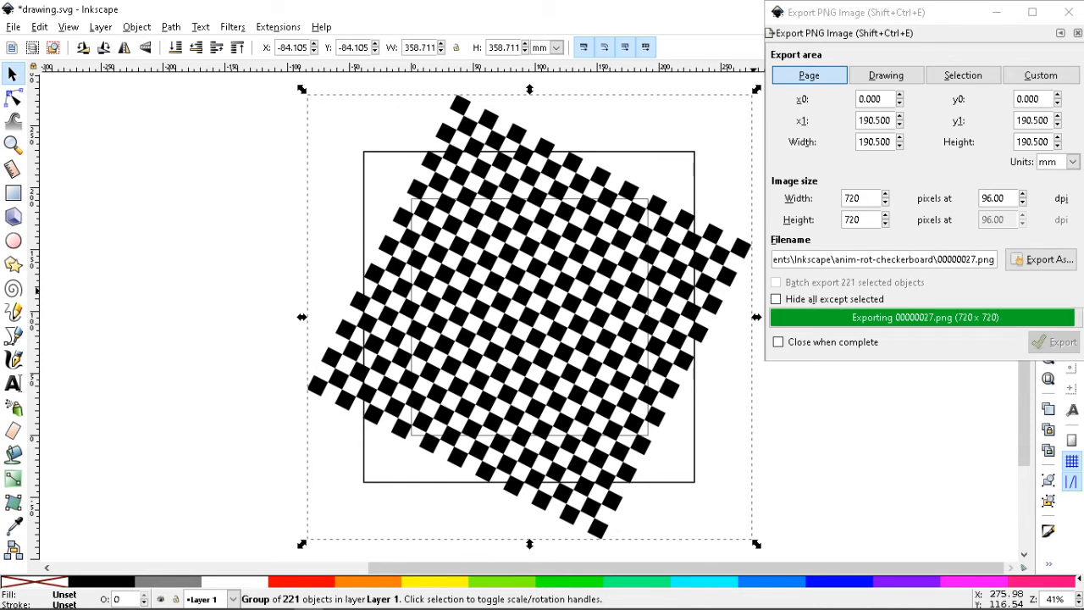
Step: Rotate the checkerboard group another degree clockwise and export the page as 00000028.png
key("bracketright")
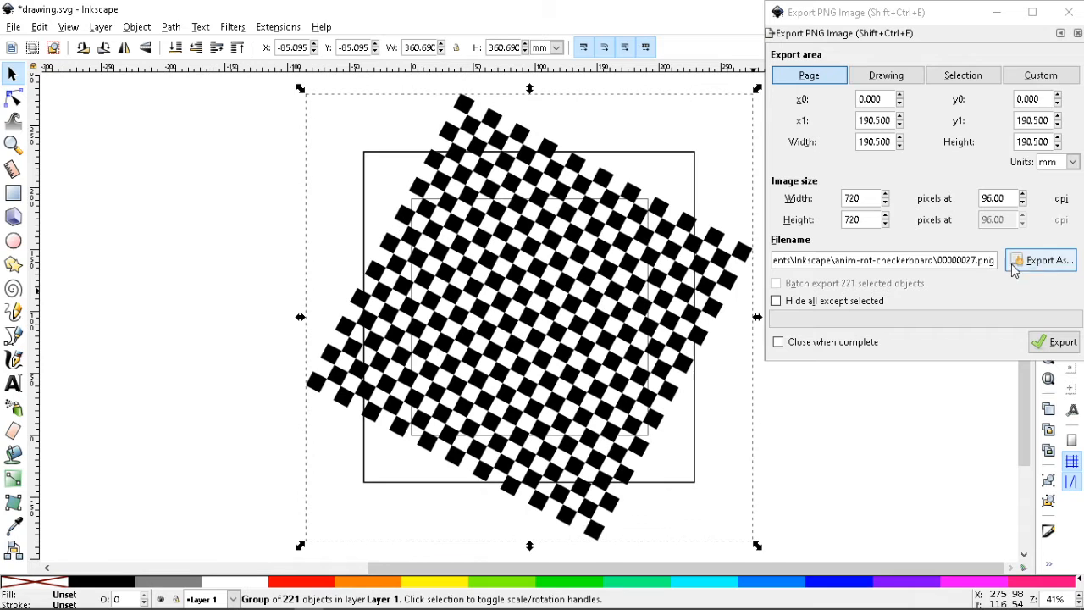
left_click(974, 260)
key("BackSpace")
type("8")
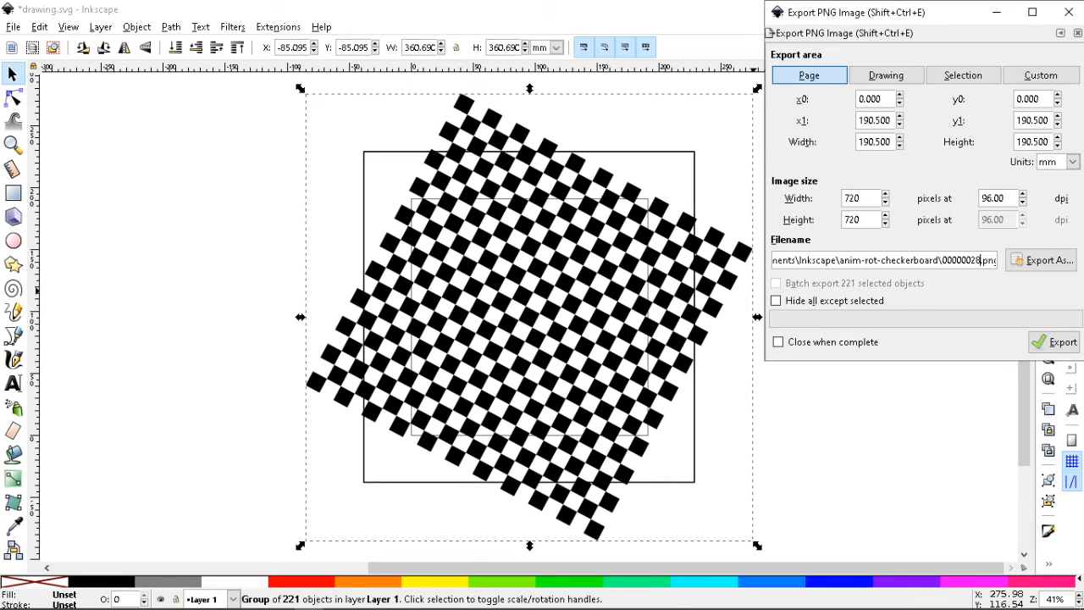
key("Return")
Step: Rotate the checkerboard group one more degree clockwise and export the page as 00000029.png
key("bracketright")
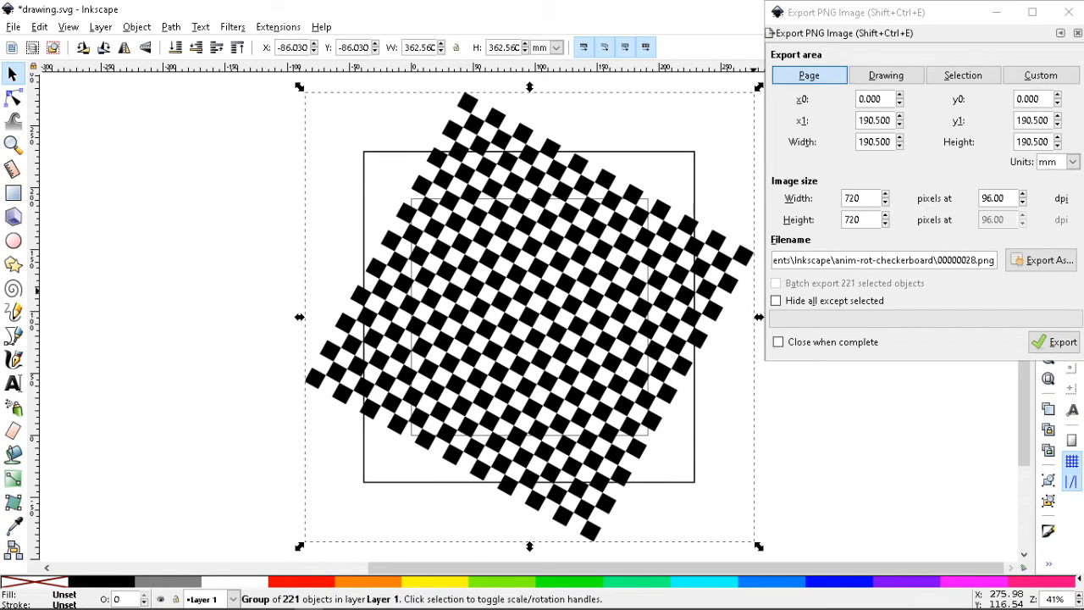
left_click(976, 263)
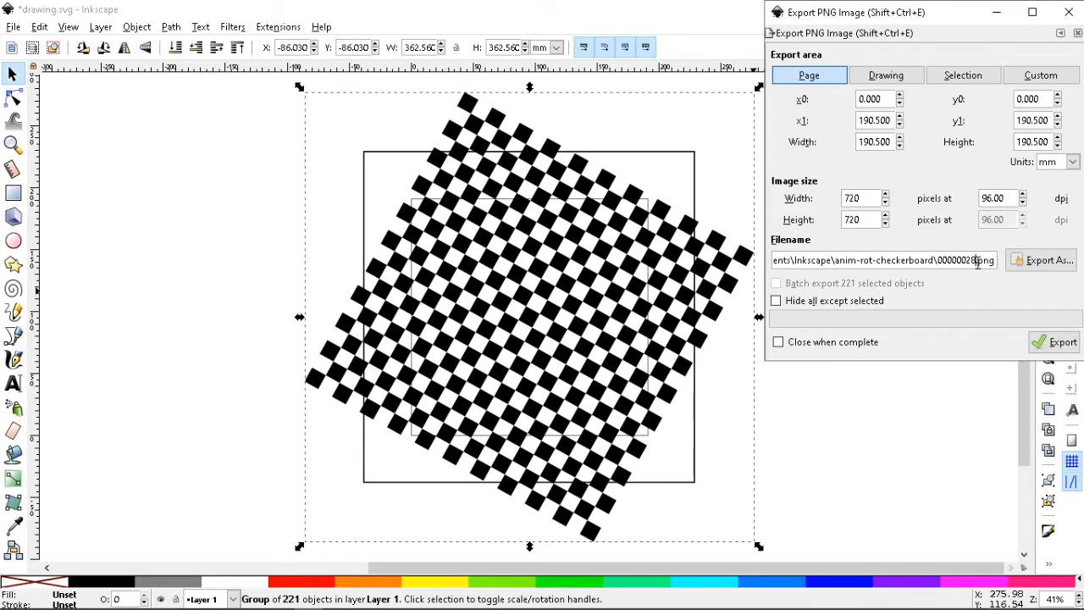
key("BackSpace")
type("9")
key("Return")
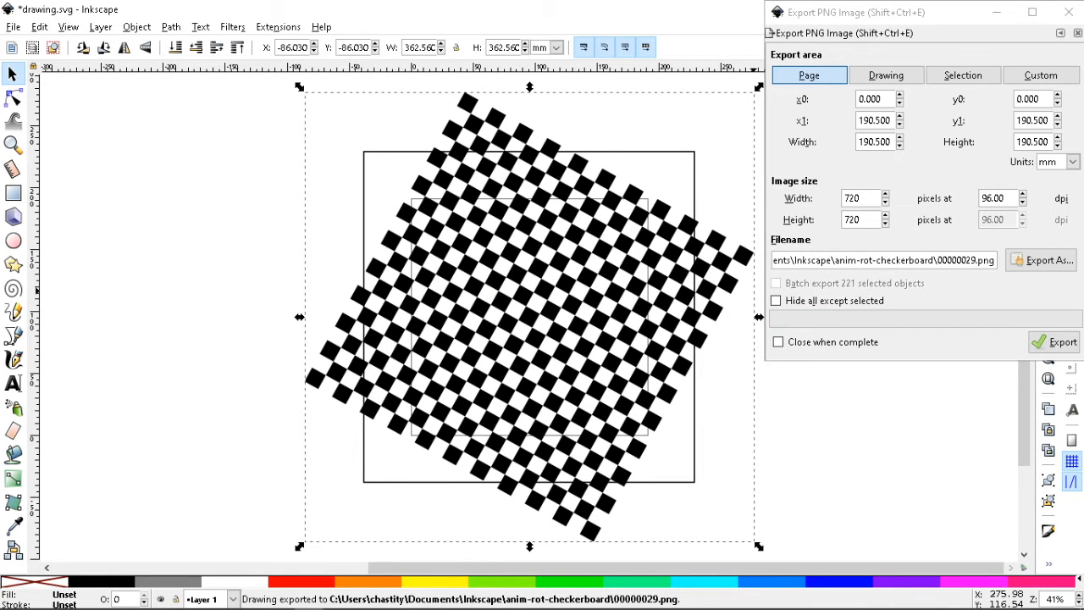
Step: Rotate the checkerboard group another degree clockwise and export the page as 00000030.png
key("bracketright")
left_click(976, 263)
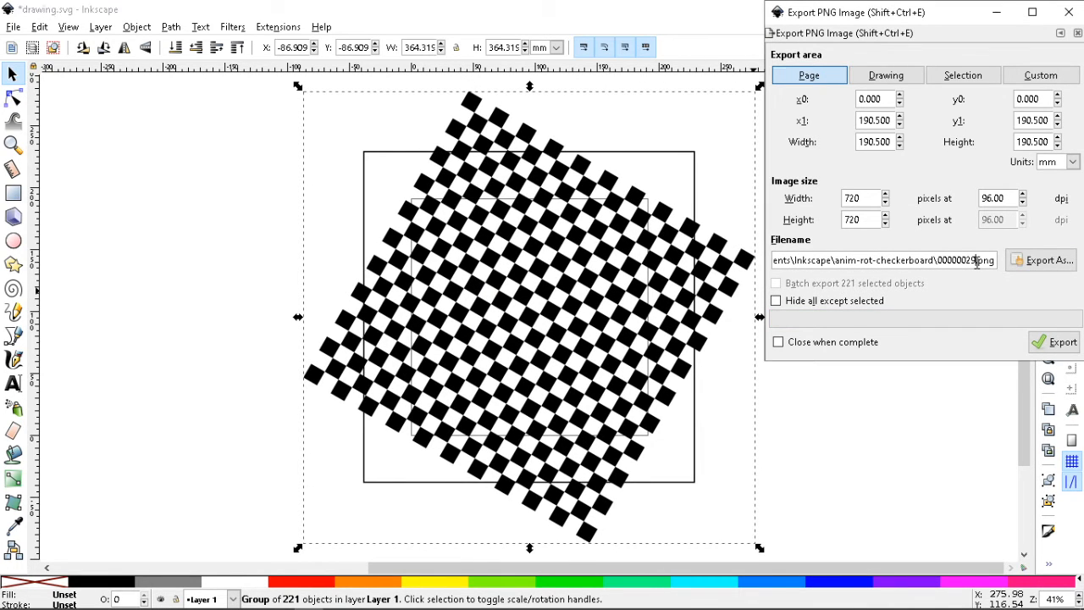
key("BackSpace")
key("BackSpace")
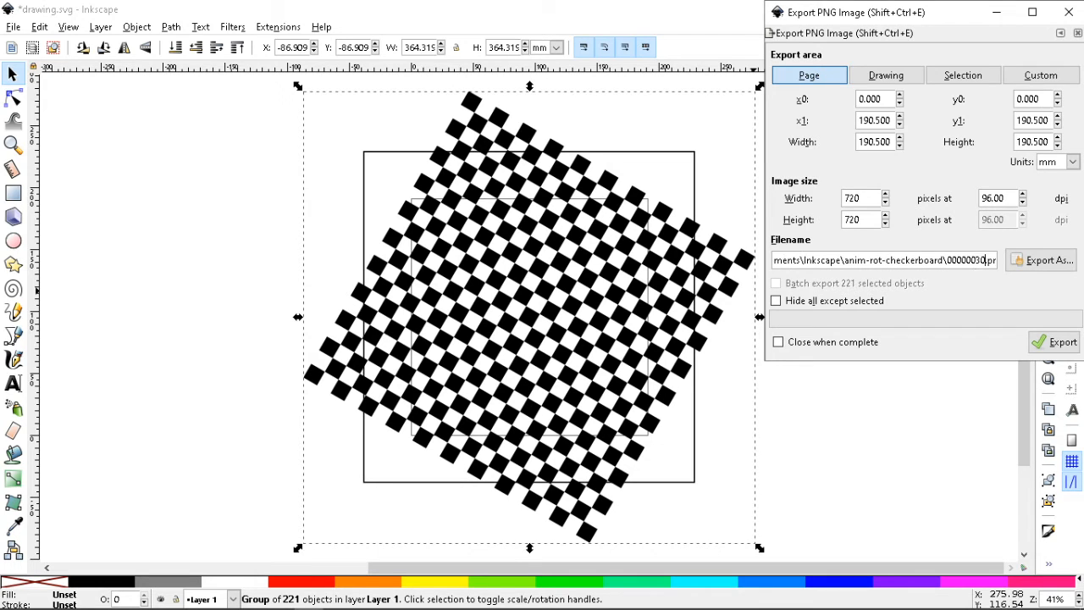
type("30")
key("Return")
Step: Rotate the checkerboard group one degree clockwise and export the page as 00000031.png
key("]")
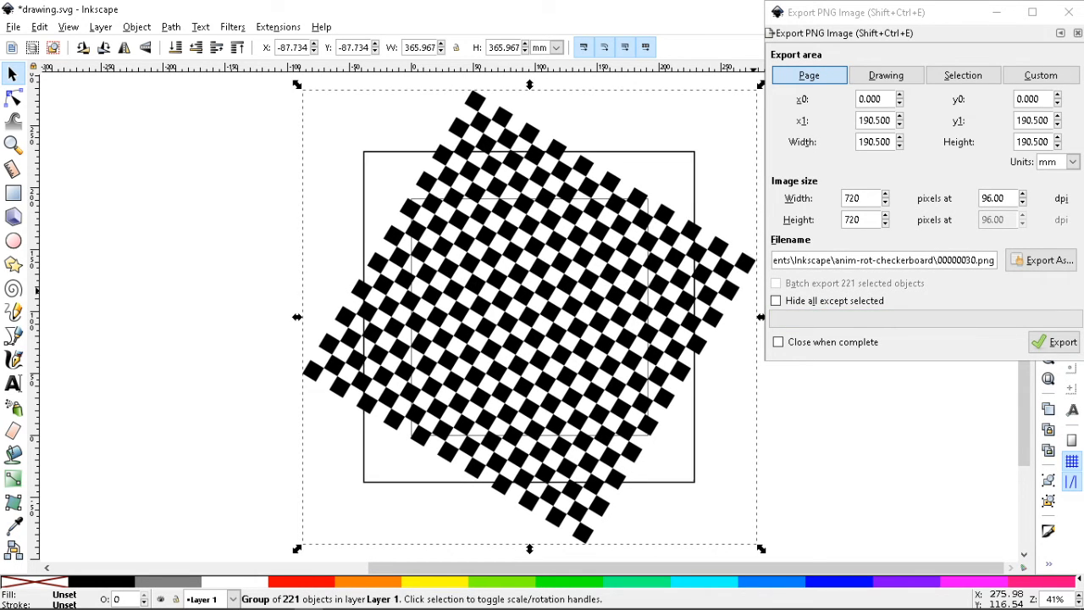
left_click(974, 262)
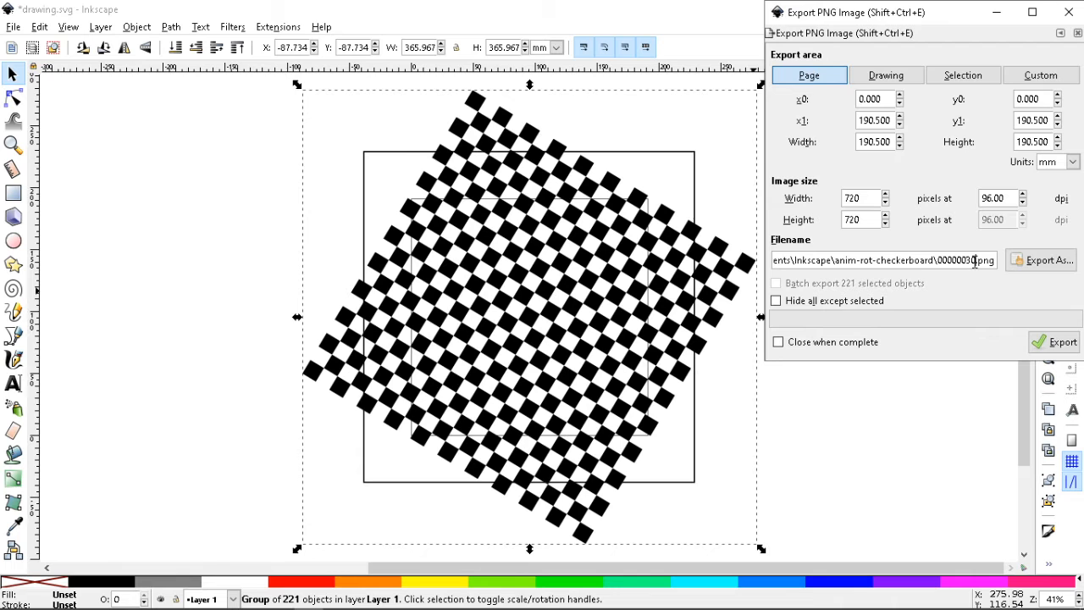
key("BackSpace")
type("1")
key("Return")
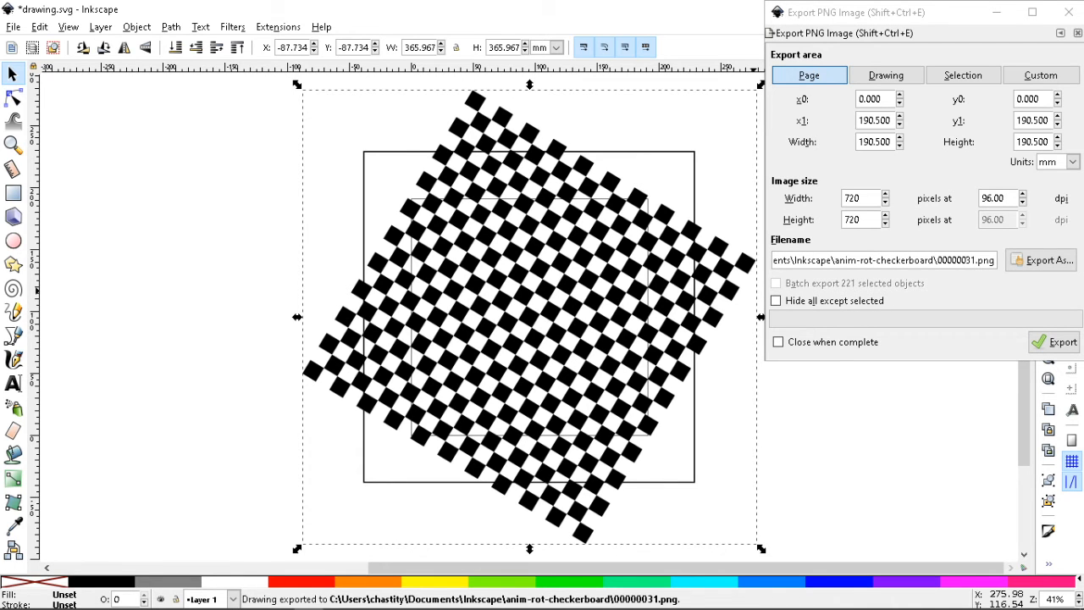
Step: Rotate the checkerboard group a further degree clockwise and export the page as 00000032.png
key("]")
left_click(976, 262)
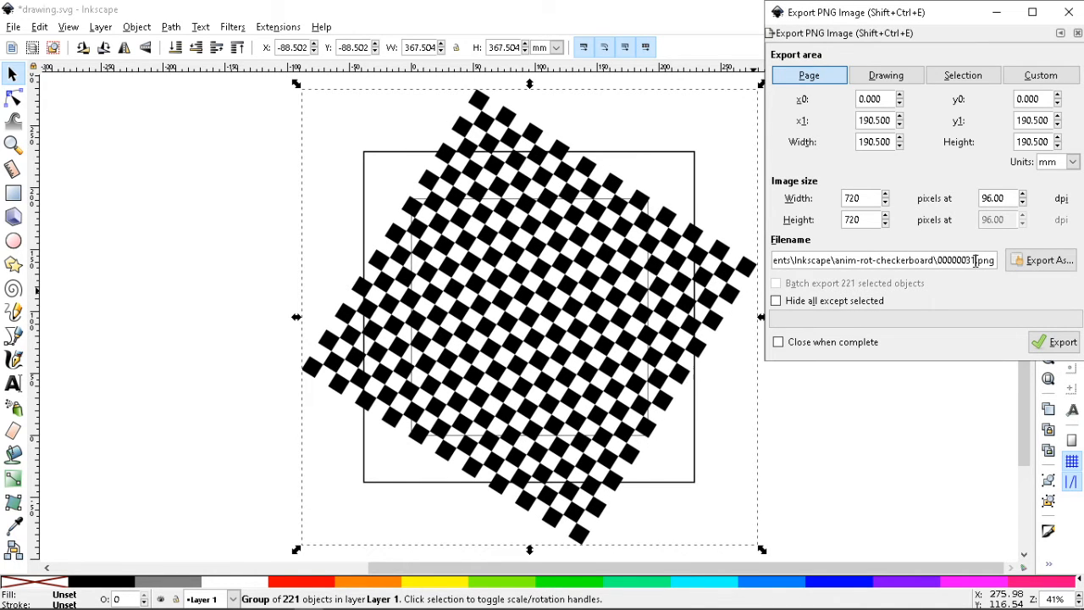
key("BackSpace")
type("2")
key("Return")
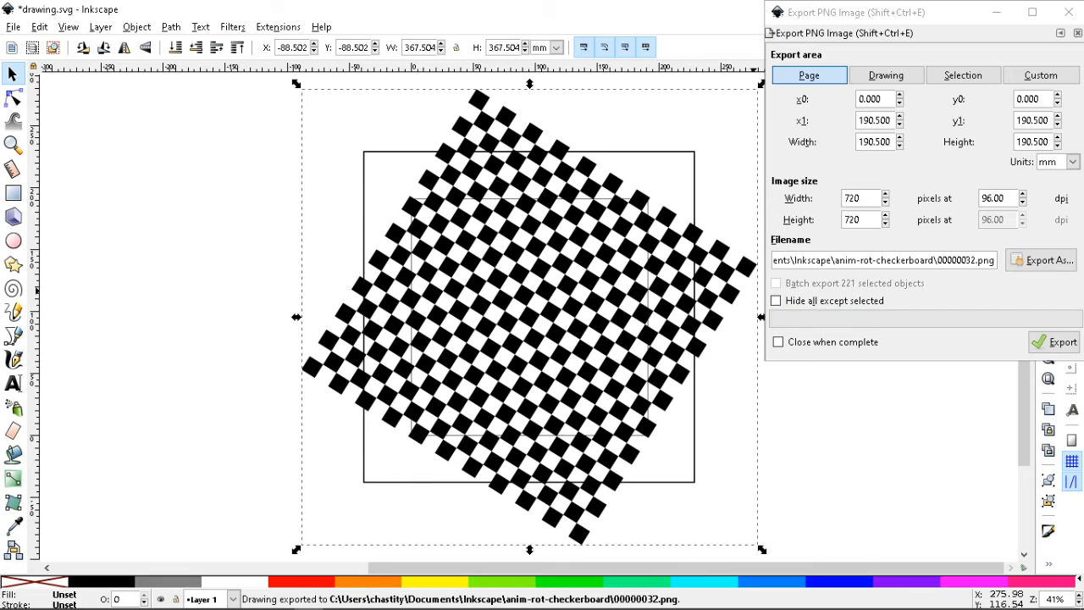
Step: Rotate the checkerboard group one more degree clockwise and export the page as 00000033.png
key("]")
left_click(974, 265)
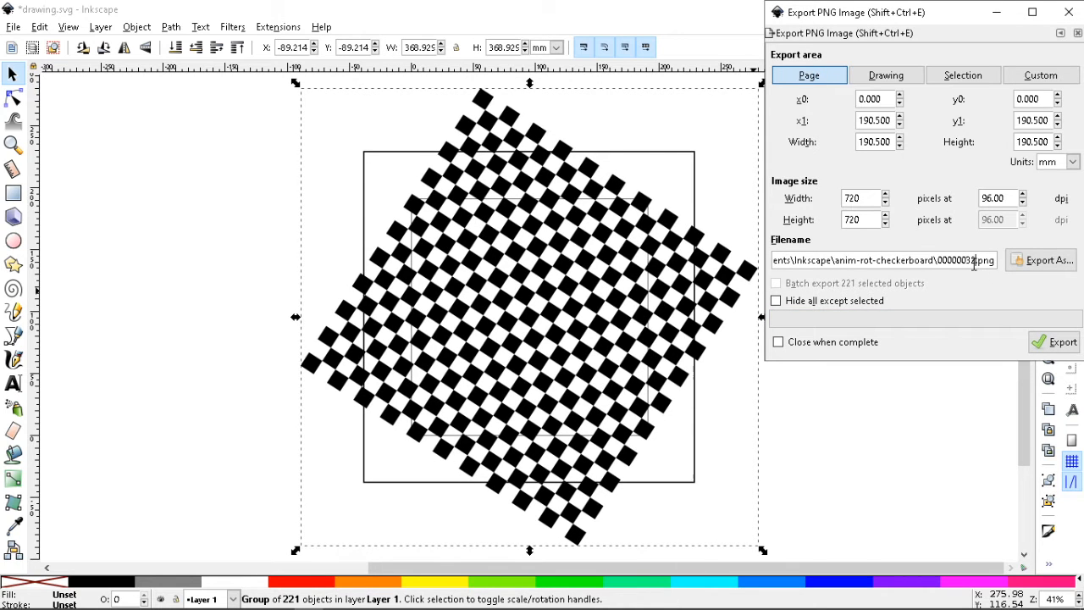
key("BackSpace")
type("3")
key("Return")
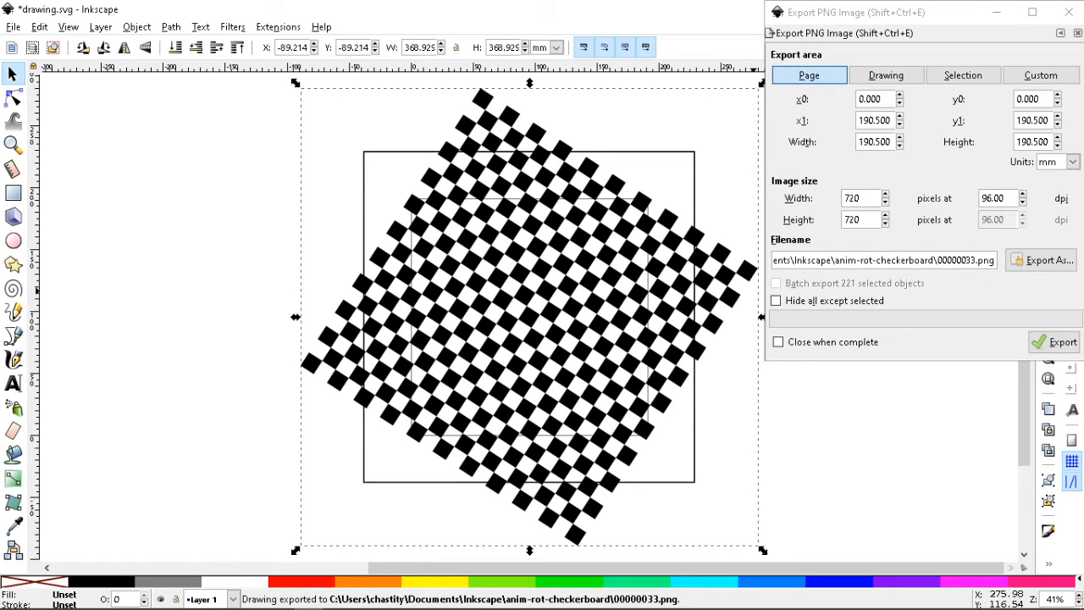
Step: Rotate the checkerboard group another degree clockwise and export the page as 00000034.png
key("]")
left_click(975, 265)
left_click(975, 265)
key("BackSpace")
type("4")
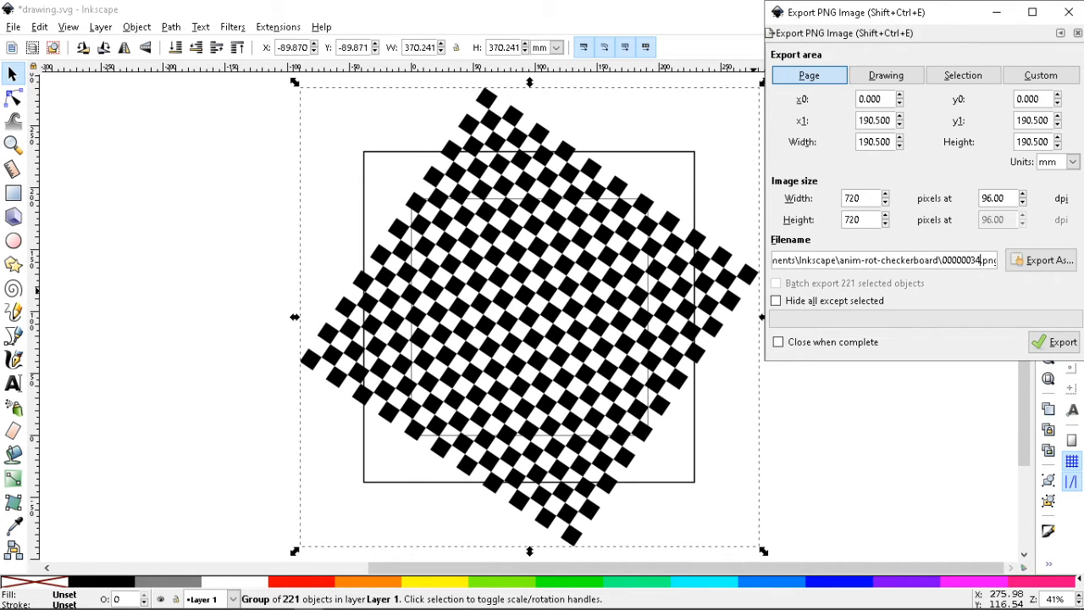
key("Return")
Step: Rotate the checkerboard group one degree clockwise and export the page as 00000035.png
key("bracketright")
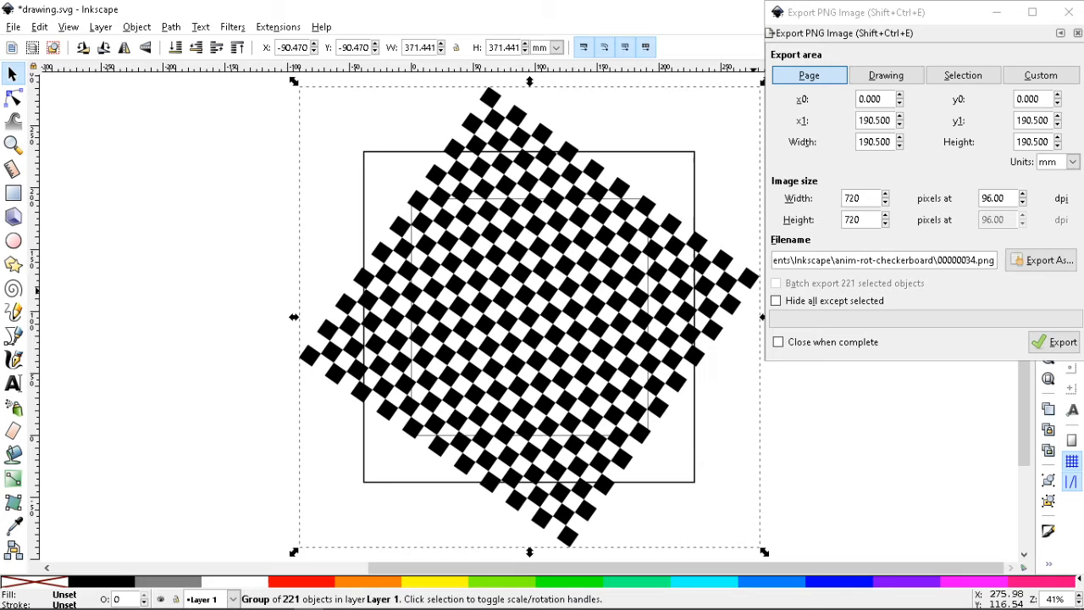
left_click(976, 262)
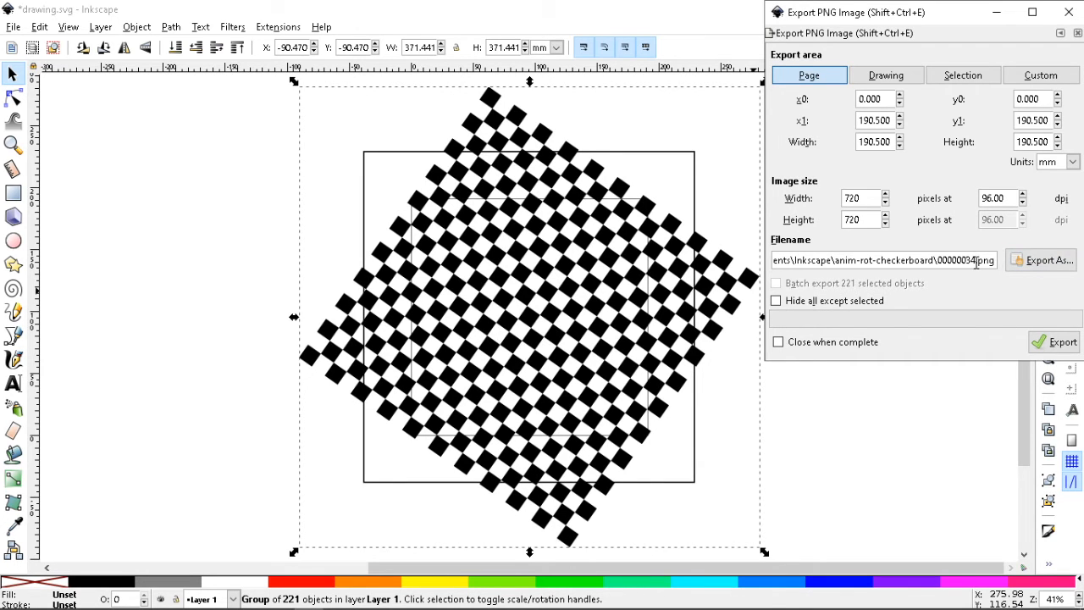
key("BackSpace")
type("5")
key("Return")
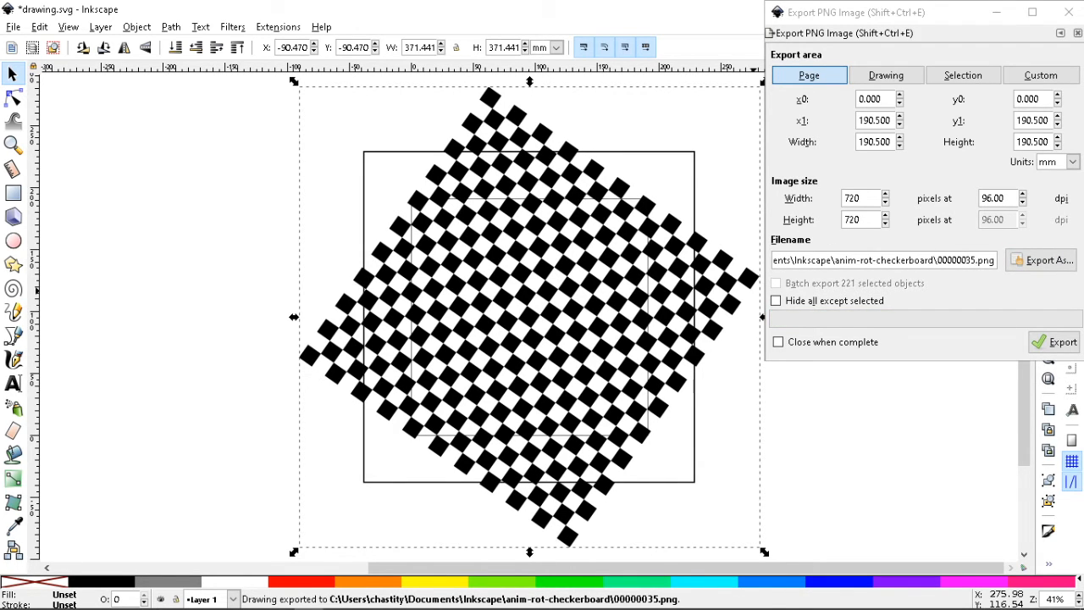
Step: Rotate the checkerboard group a further degree clockwise and export the page as 00000036.png
key("bracketright")
left_click(975, 264)
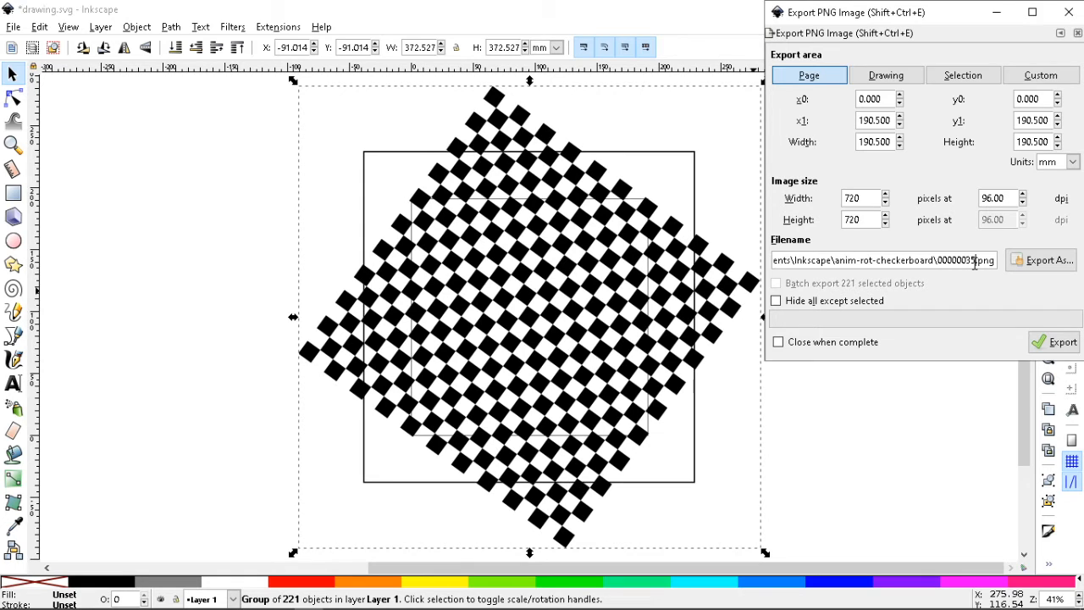
key("BackSpace")
type("6")
key("Return")
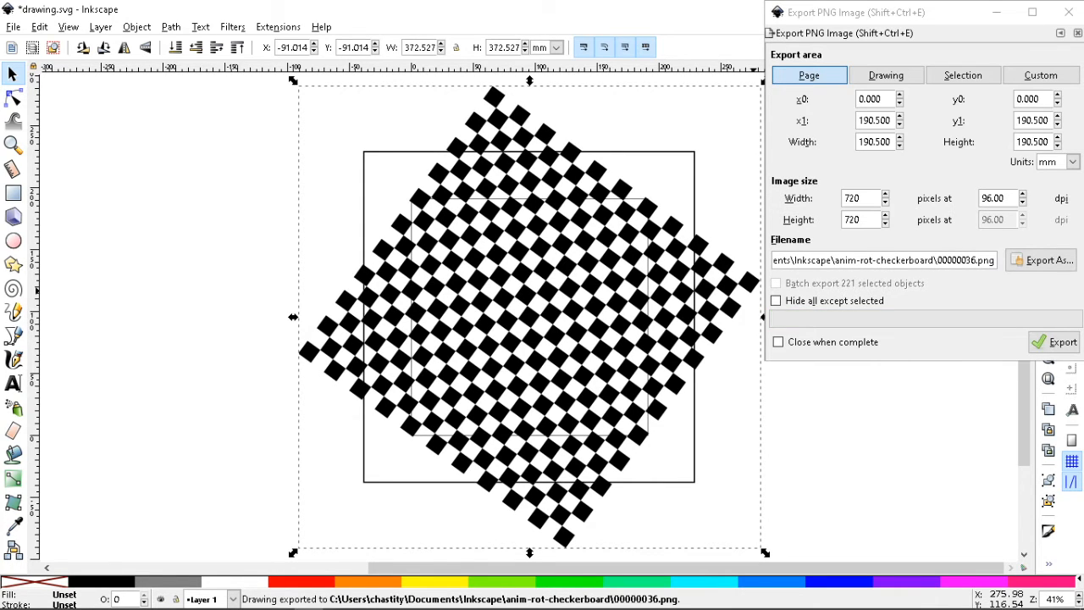
Step: Rotate the checkerboard group one more degree clockwise and export the page as 00000037.png
key("bracketright")
left_click(975, 263)
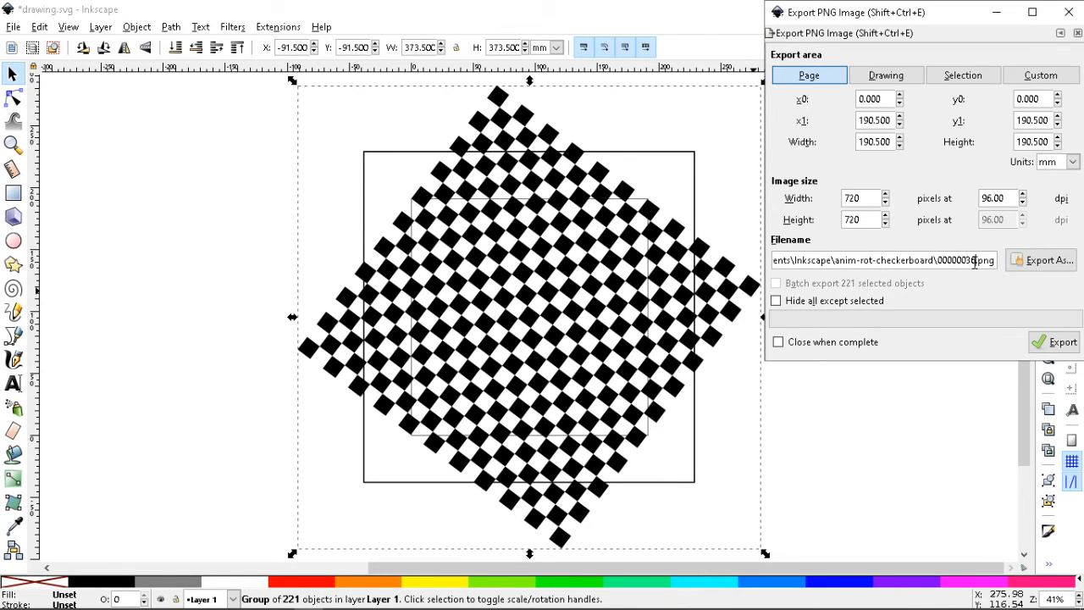
key("BackSpace")
type("7")
key("Return")
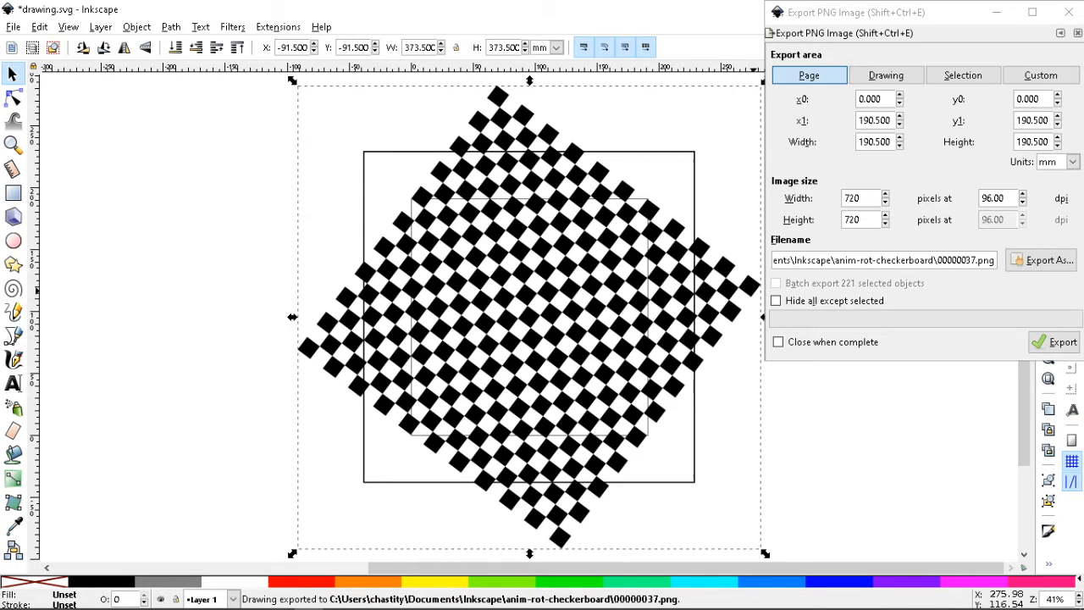
Step: Rotate the checkerboard group another degree clockwise and export the page as 00000038.png
key("bracketright")
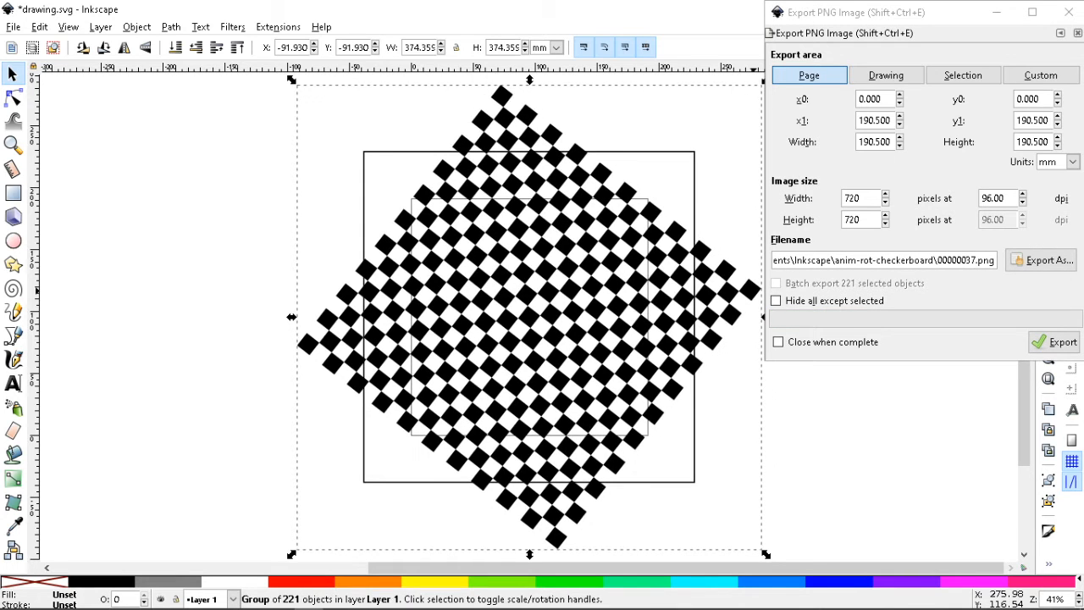
left_click(978, 263)
key("BackSpace")
type("8")
key("Return")
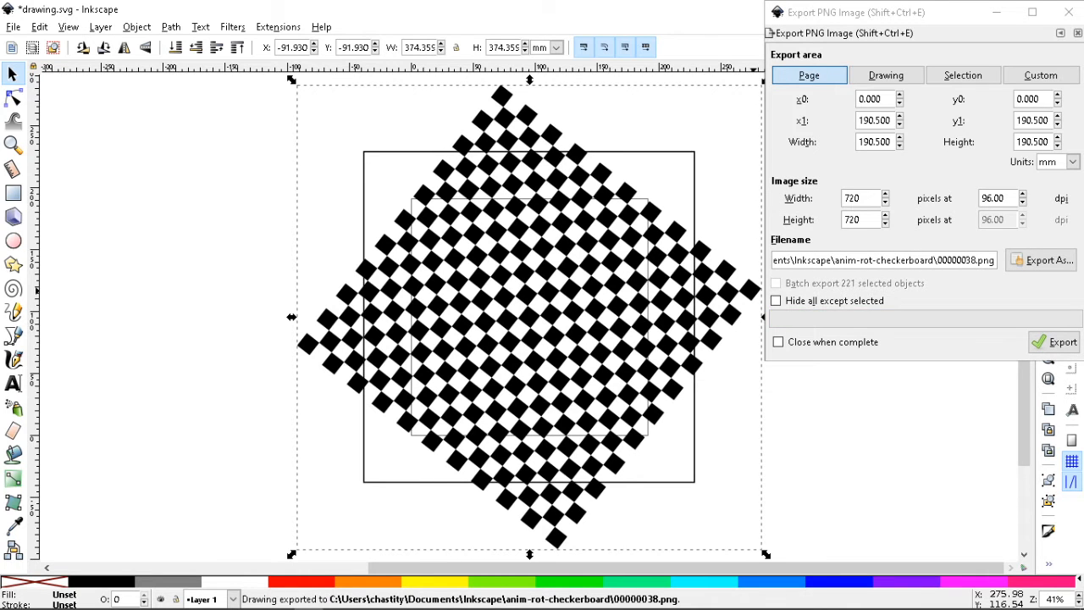
Step: Rotate the checkerboard group one degree clockwise and export the page as 00000039.png
key("bracketright")
left_click(974, 262)
key("BackSpace")
type("9")
key("Return")
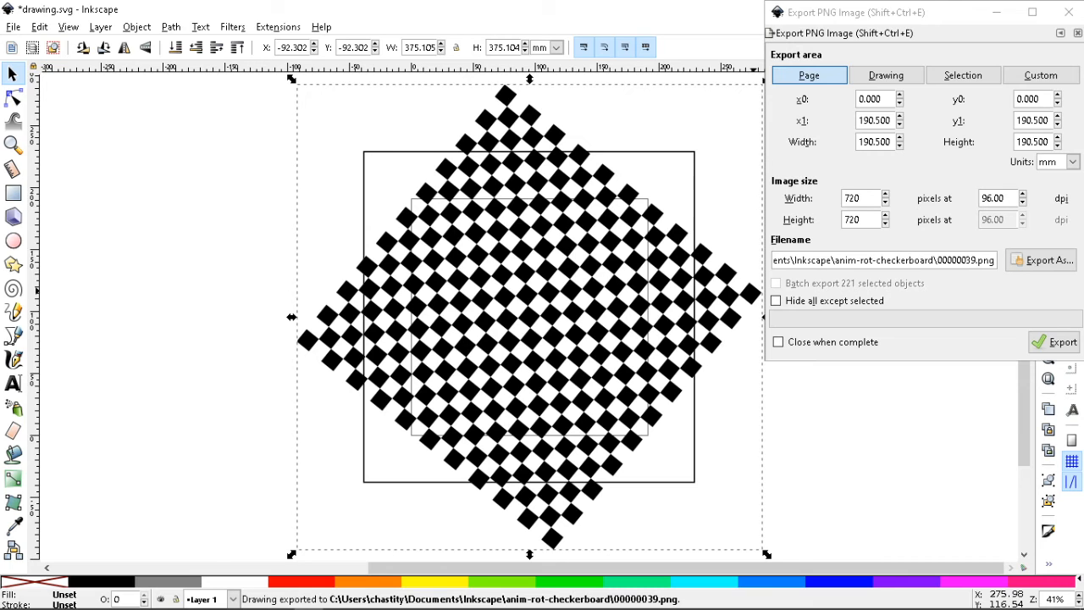
Step: Rotate the checkerboard group a further degree clockwise and export the page as 00000040.png
key("bracketright")
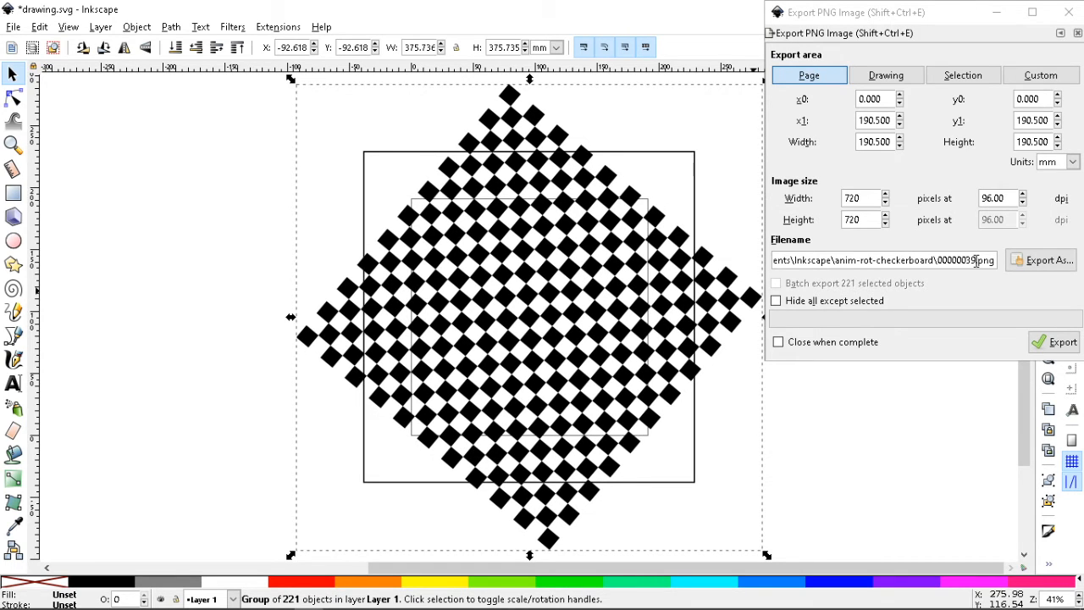
left_click(979, 263)
key("BackSpace")
key("BackSpace")
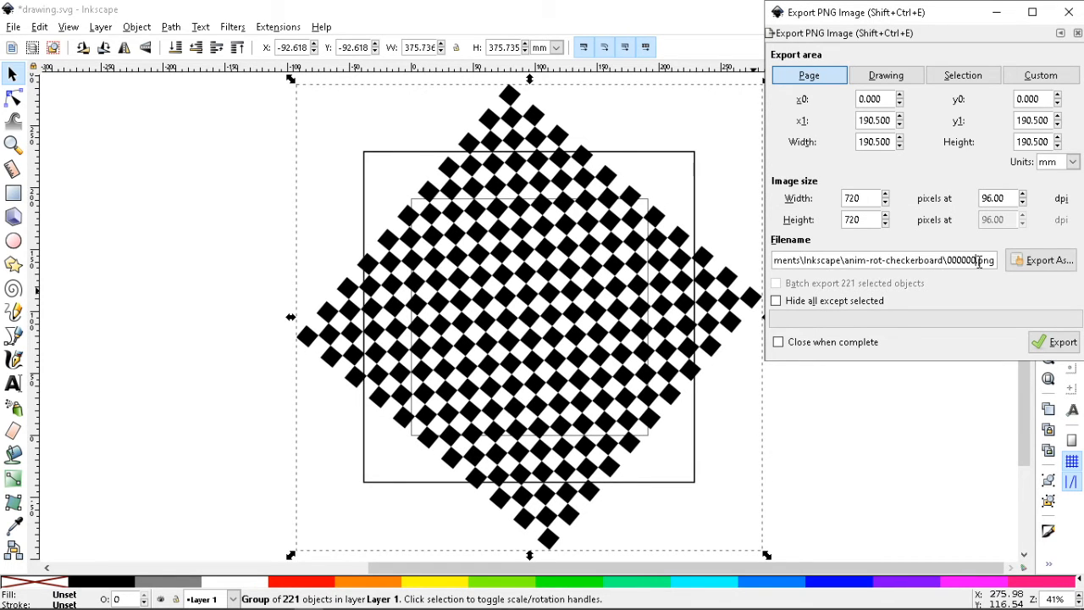
type("40")
key("Return")
Step: Rotate the checkerboard group one more degree clockwise and export the page as 00000041.png
key("bracketright")
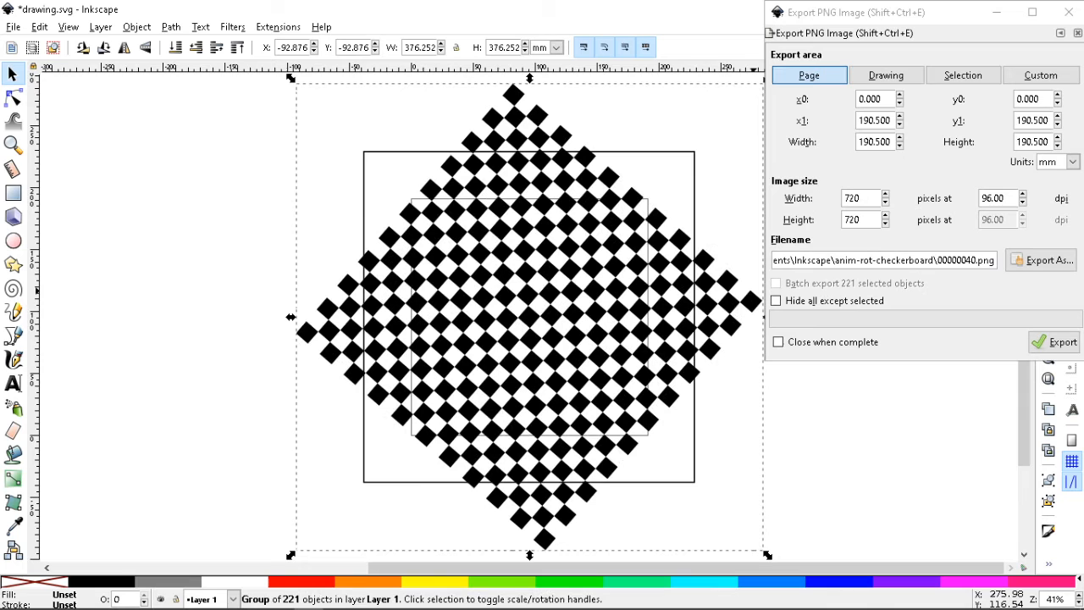
left_click(976, 261)
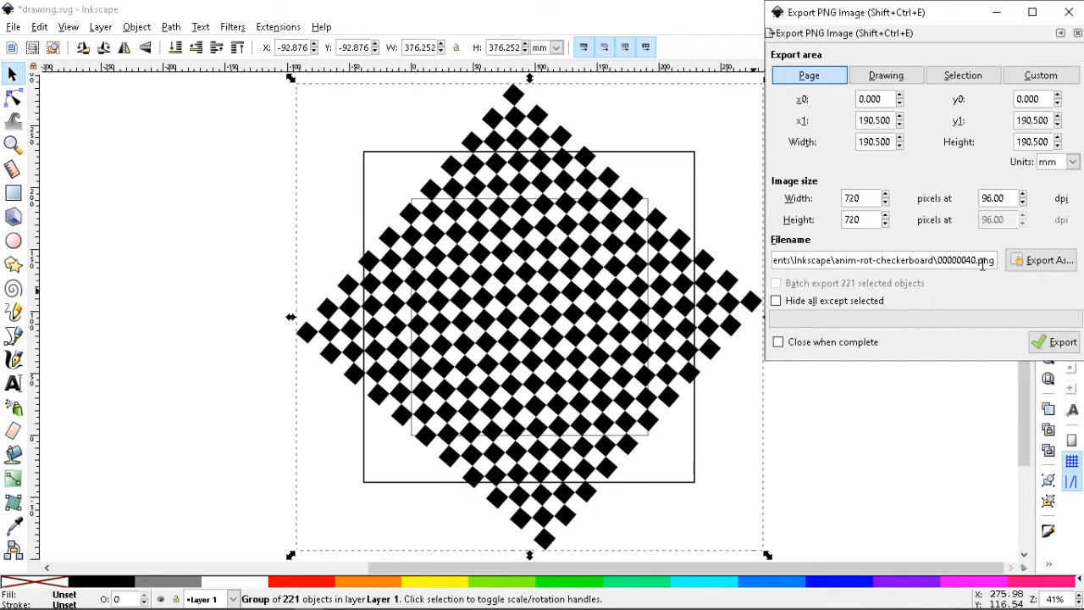
key("BackSpace")
type("1")
key("Return")
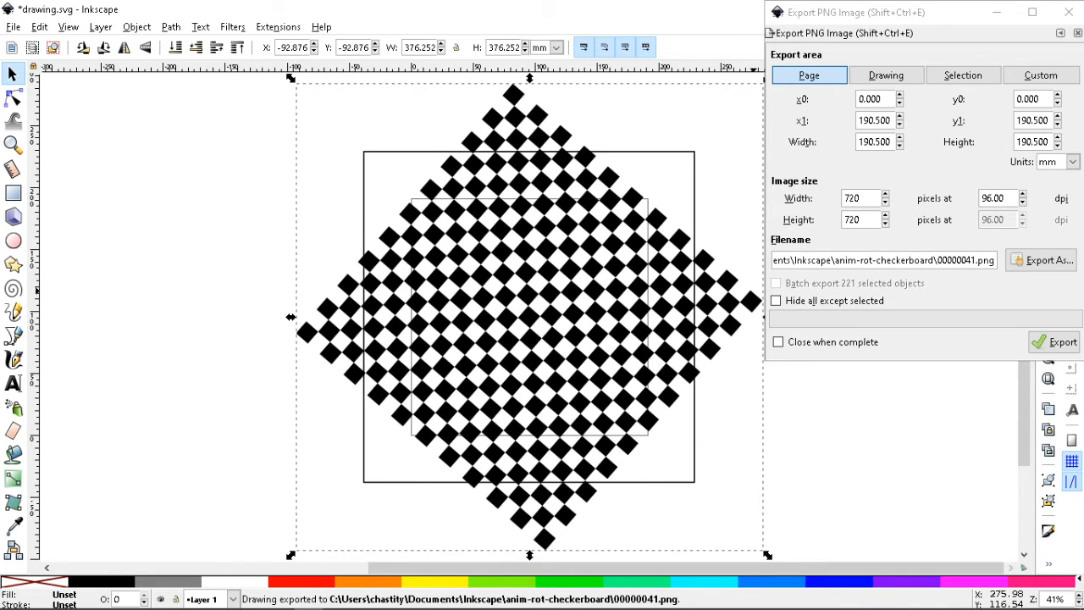
Step: Rotate the checkerboard group another degree clockwise and export the page as 00000042.png
key("bracketright")
left_click(976, 260)
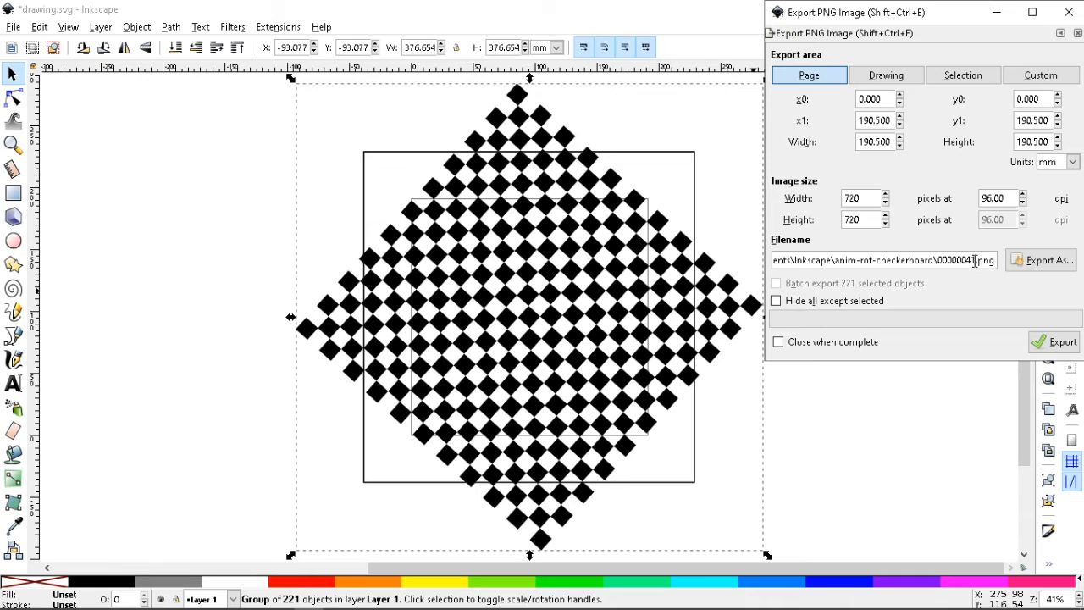
key("BackSpace")
type("2")
key("Return")
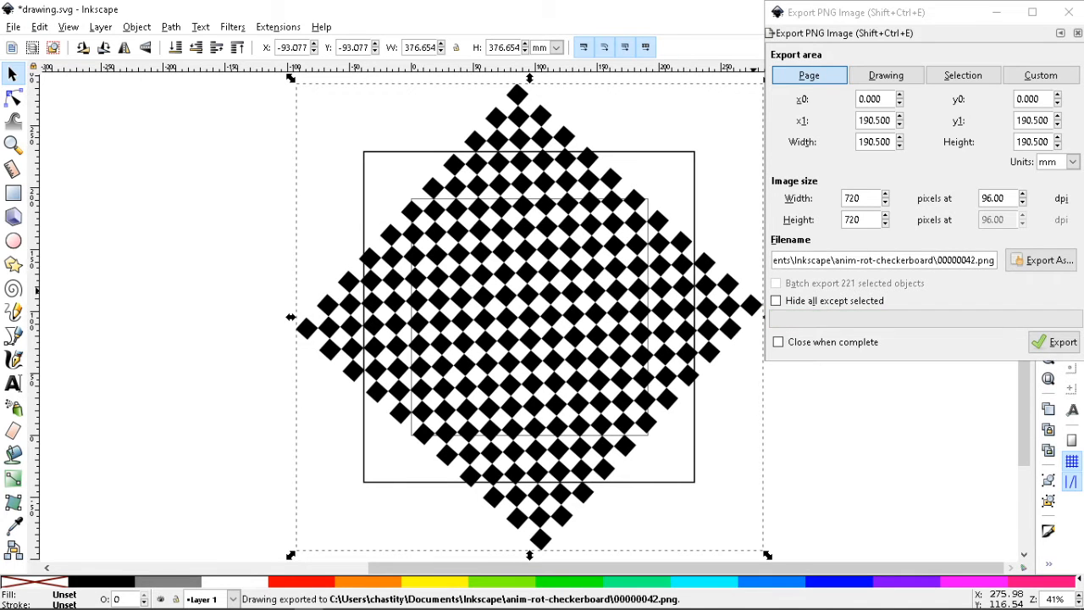
Step: Rotate the checkerboard group one degree clockwise and export the page as 00000043.png
key("bracketright")
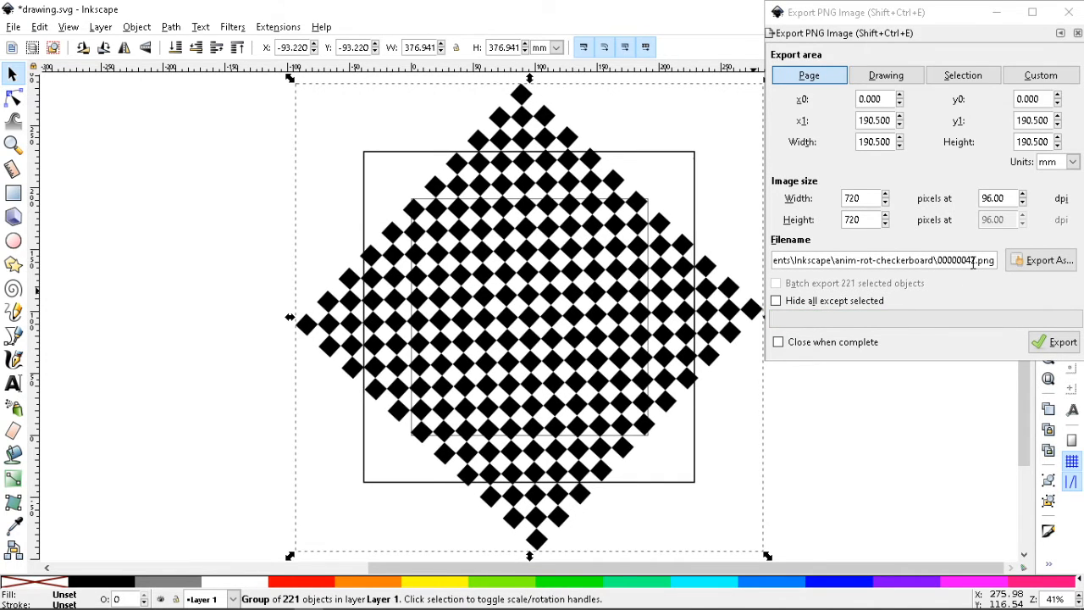
left_click(977, 261)
key("BackSpace")
type("3")
key("Return")
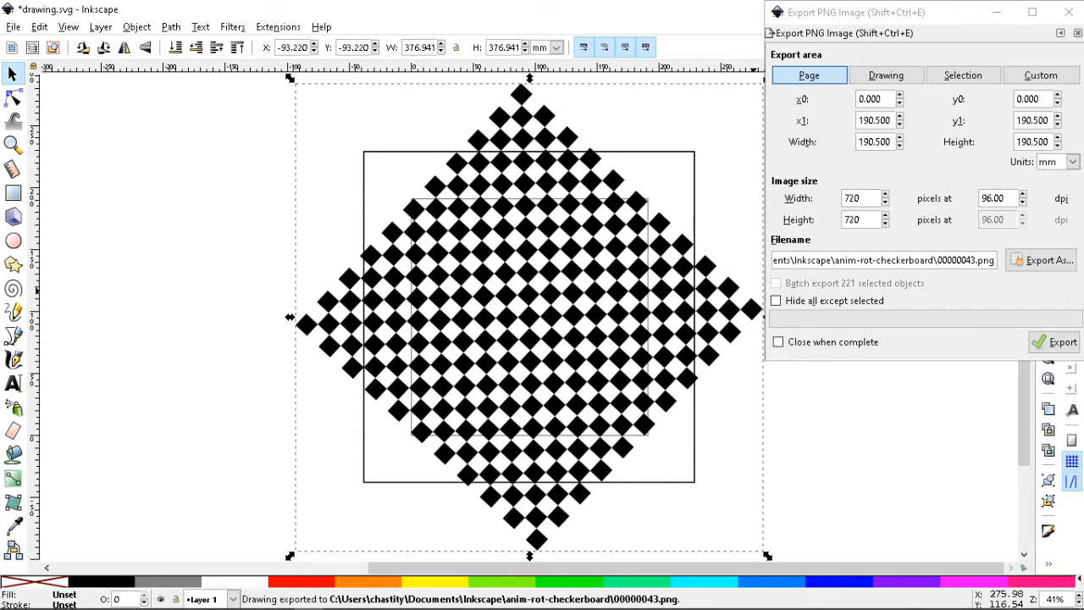
Step: Rotate the checkerboard group a further degree clockwise and export the page as 00000044.png
key("bracketright")
left_click(975, 263)
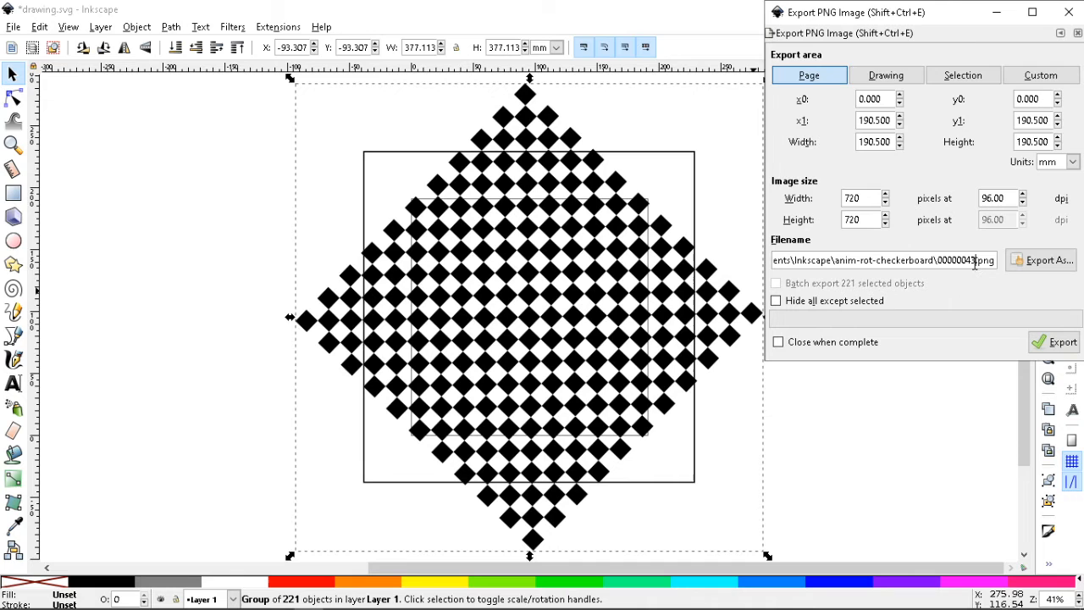
key("BackSpace")
type("4")
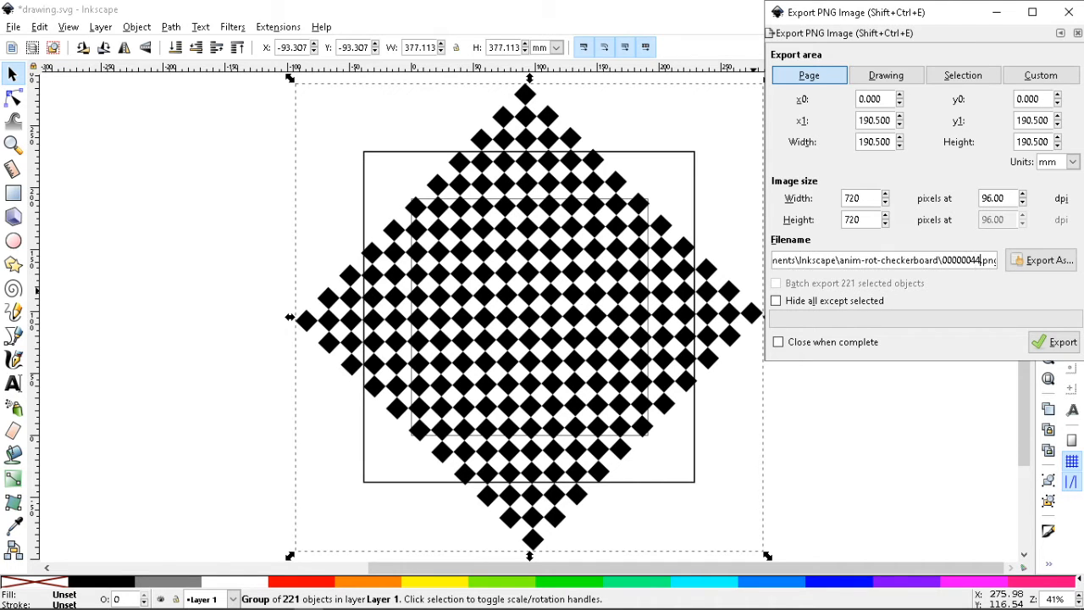
key("Return")
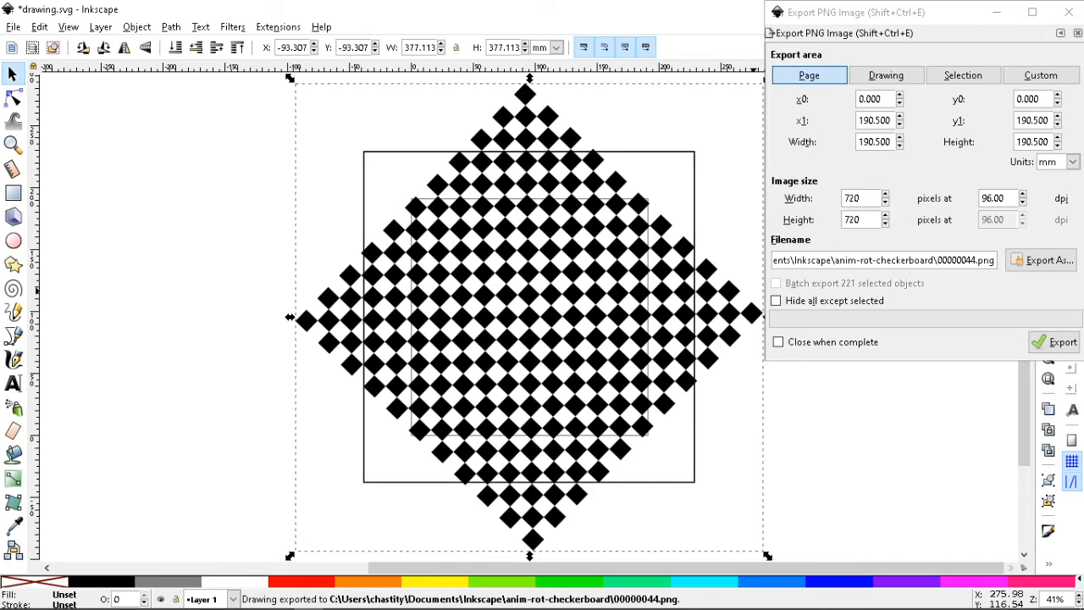
Step: Rotate the checkerboard group one degree clockwise and export the page as 00000045.png
key("bracketright")
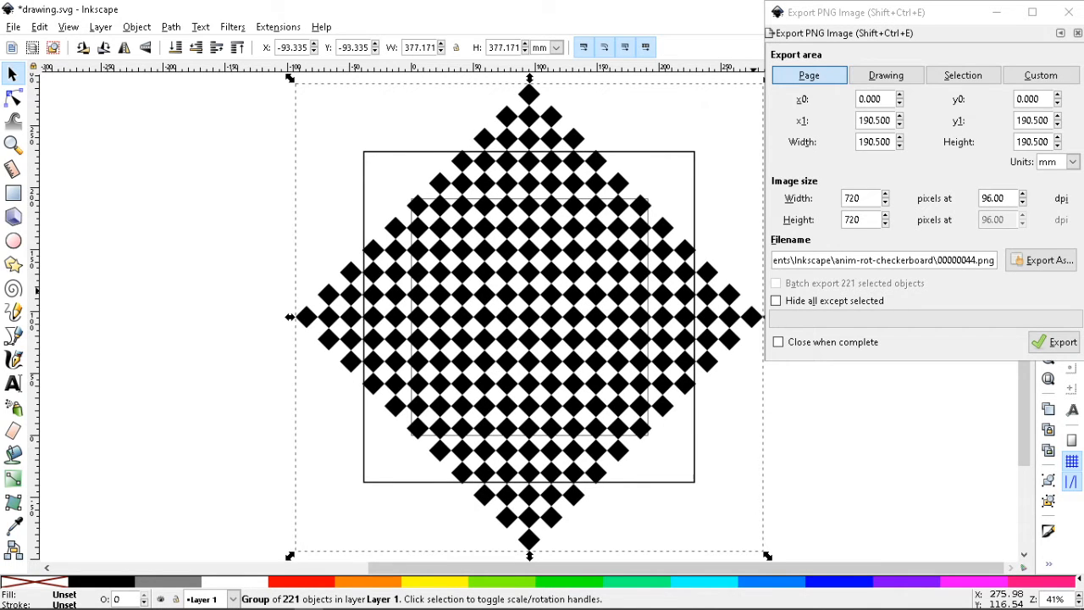
left_click(975, 263)
key("BackSpace")
type("5")
key("Return")
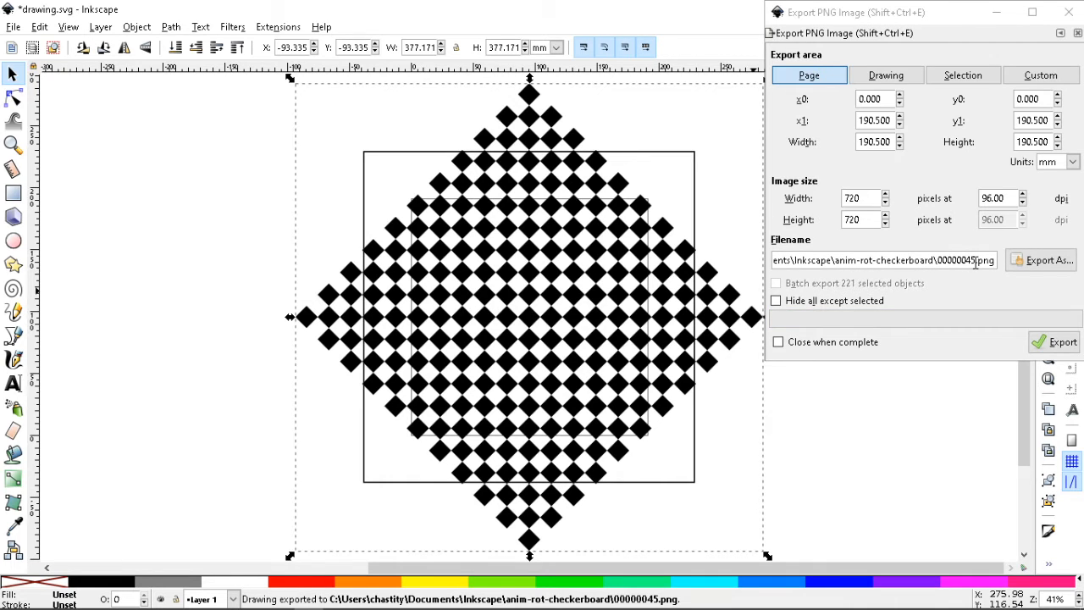
Step: Rotate the checkerboard group another degree clockwise and export the page as 00000046.png
key("bracketright")
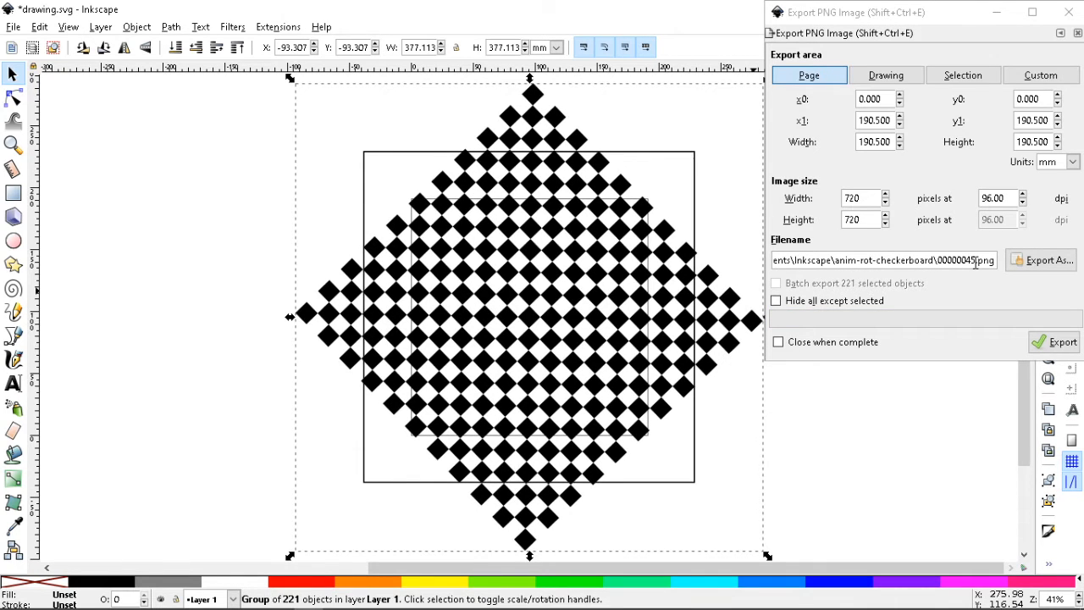
left_click(976, 263)
key("BackSpace")
type("6")
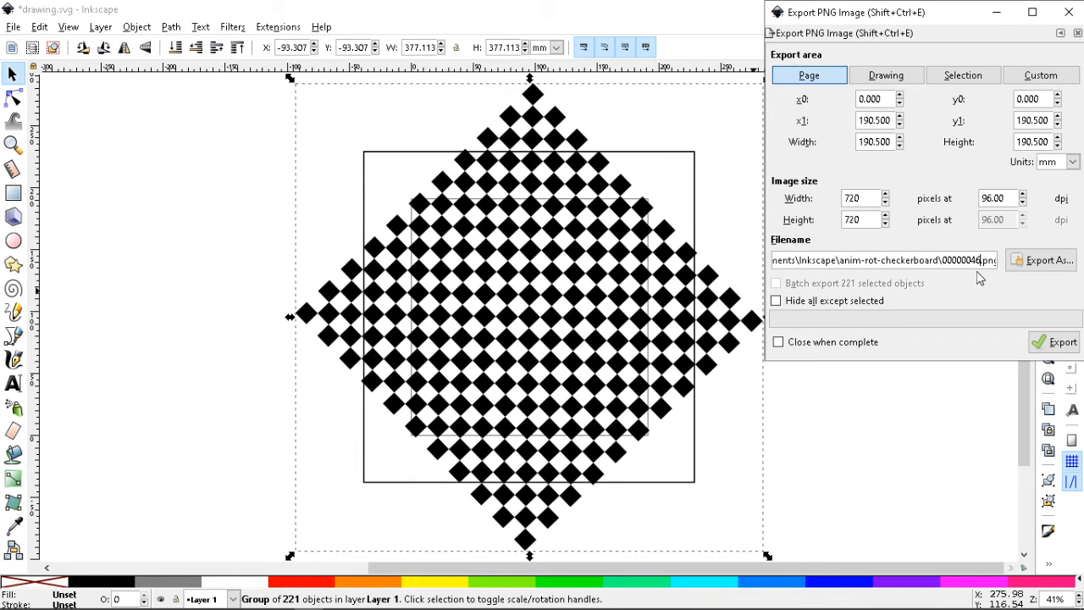
key("Return")
Step: Rotate the checkerboard group one more degree clockwise and export the page as 00000047.png
key("bracketright")
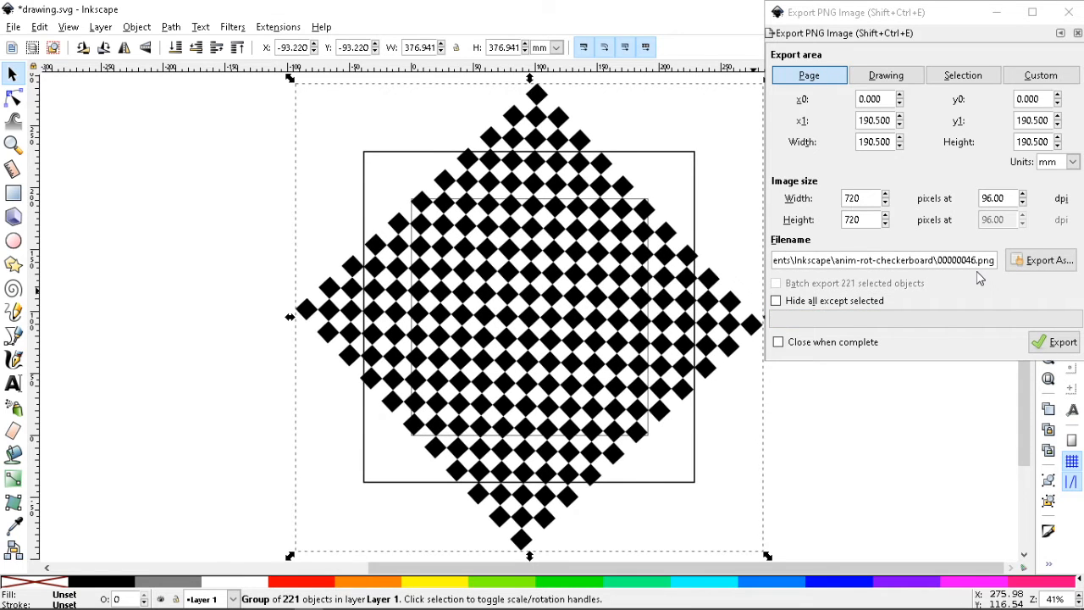
left_click(974, 261)
key("BackSpace")
type("7")
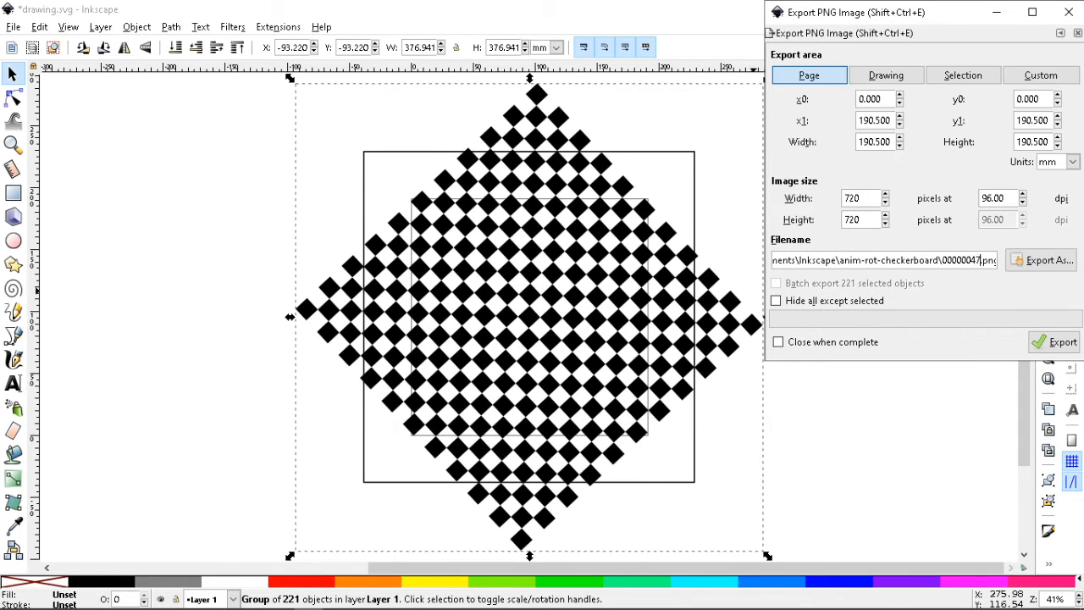
key("Return")
Step: Rotate the checkerboard group a further degree clockwise and export the page as 00000048.png
key("bracketright")
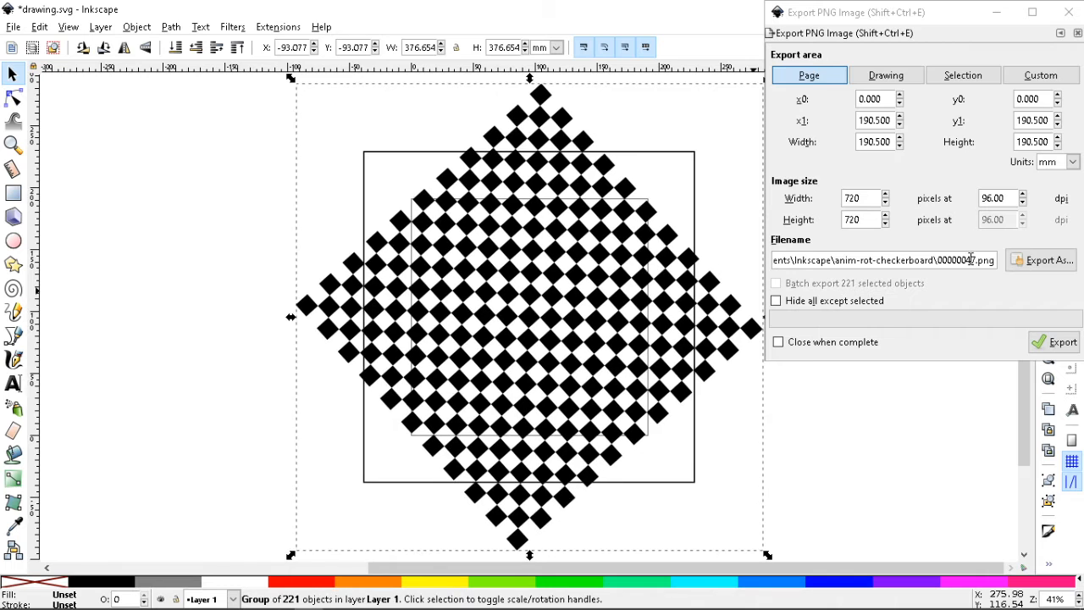
left_click(976, 261)
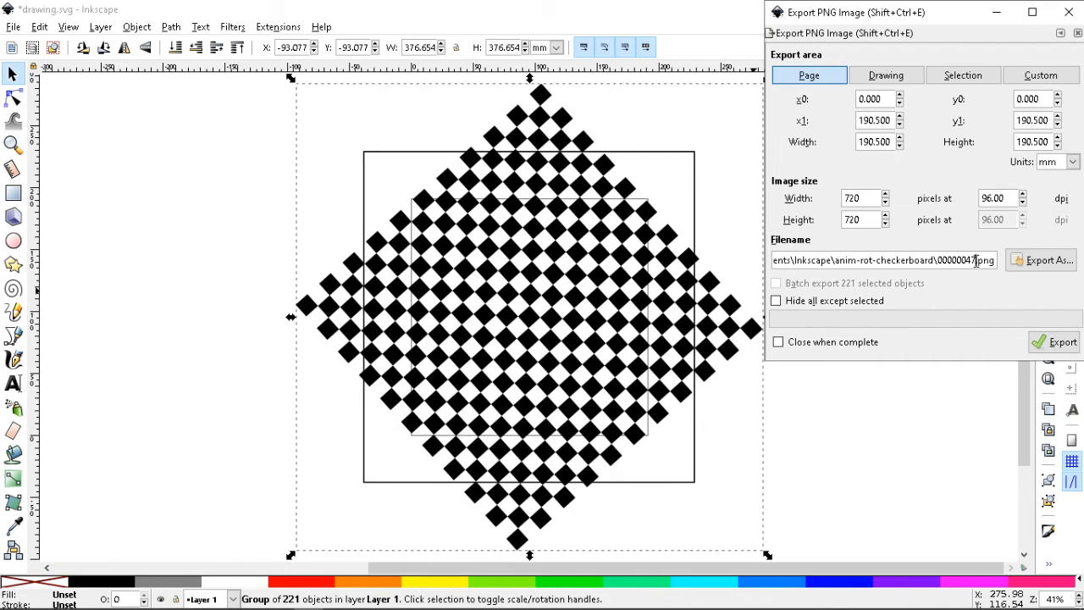
key("BackSpace")
type("8")
key("Return")
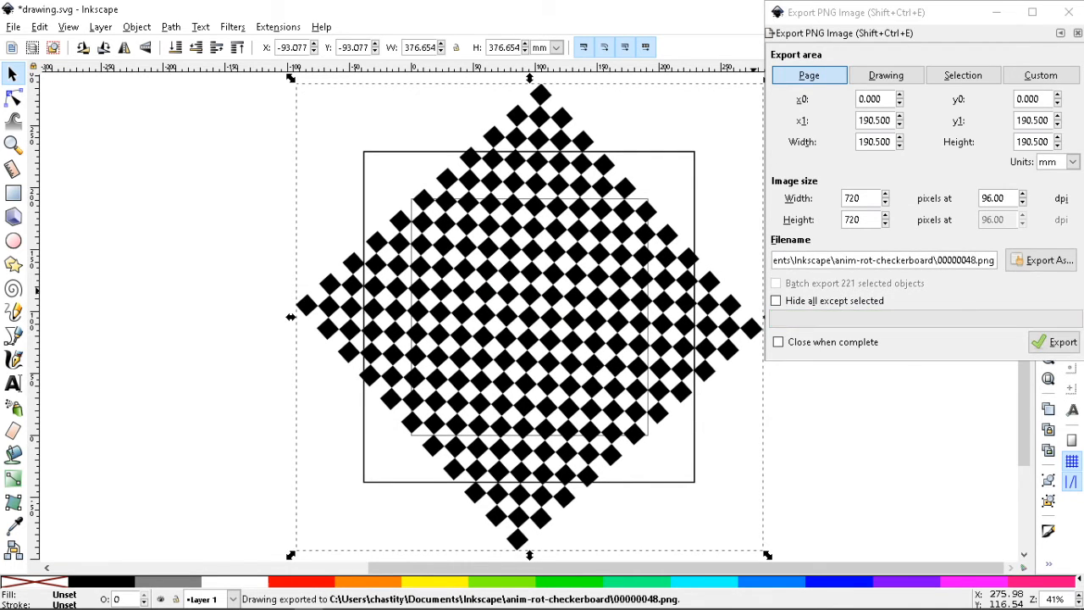
Step: Rotate the checkerboard group one degree clockwise and export the page as 00000049.png
key("bracketright")
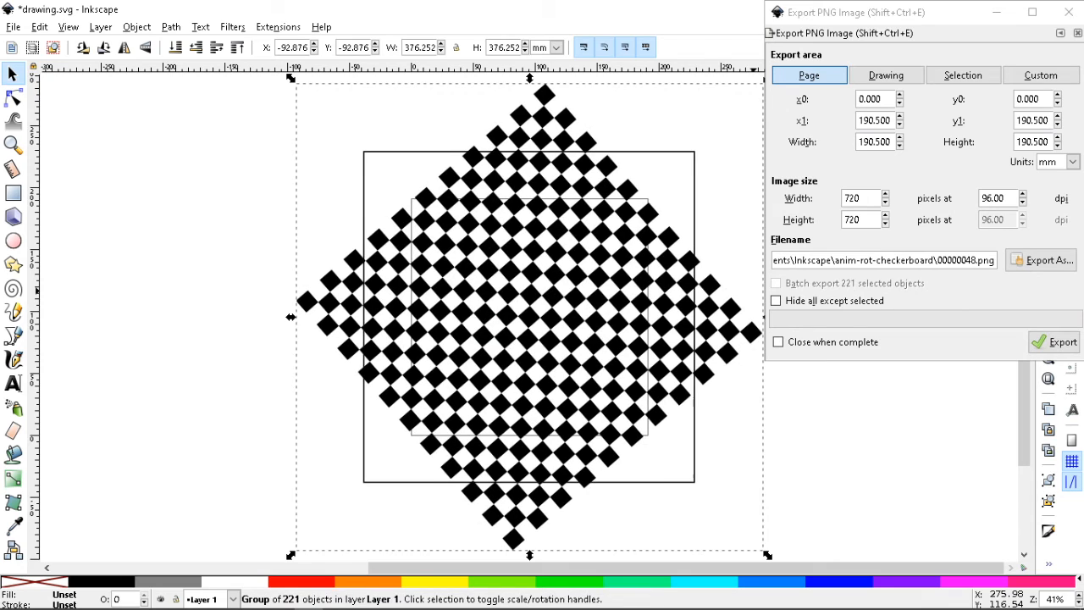
left_click(975, 261)
key("BackSpace")
type("9")
key("Return")
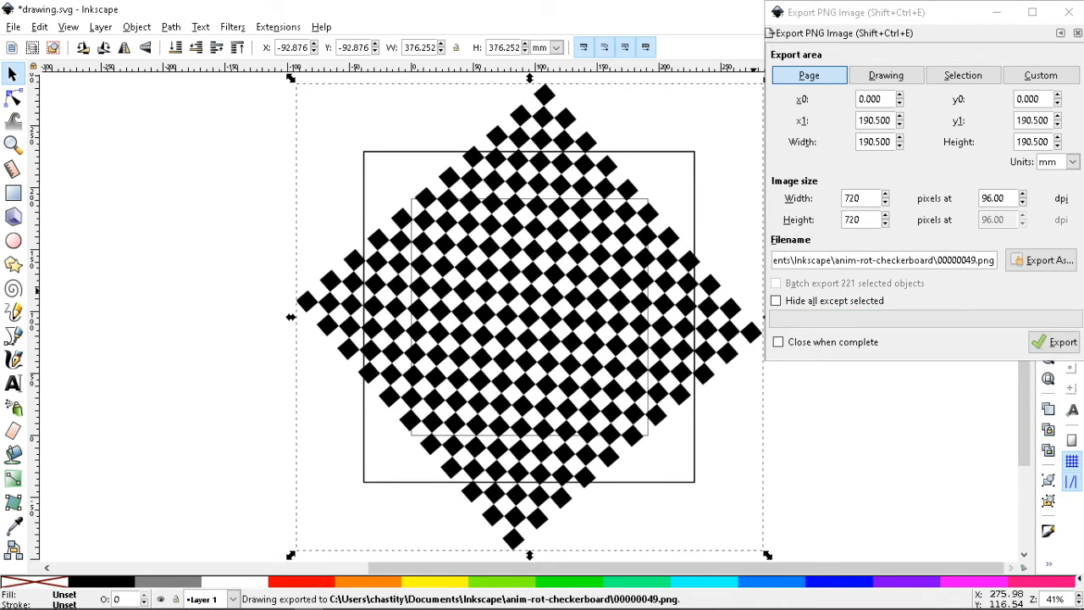
Step: Rotate the checkerboard group another degree clockwise and export the page as 00000050.png
key("bracketright")
left_click(975, 261)
key("BackSpace")
key("BackSpace")
type("50")
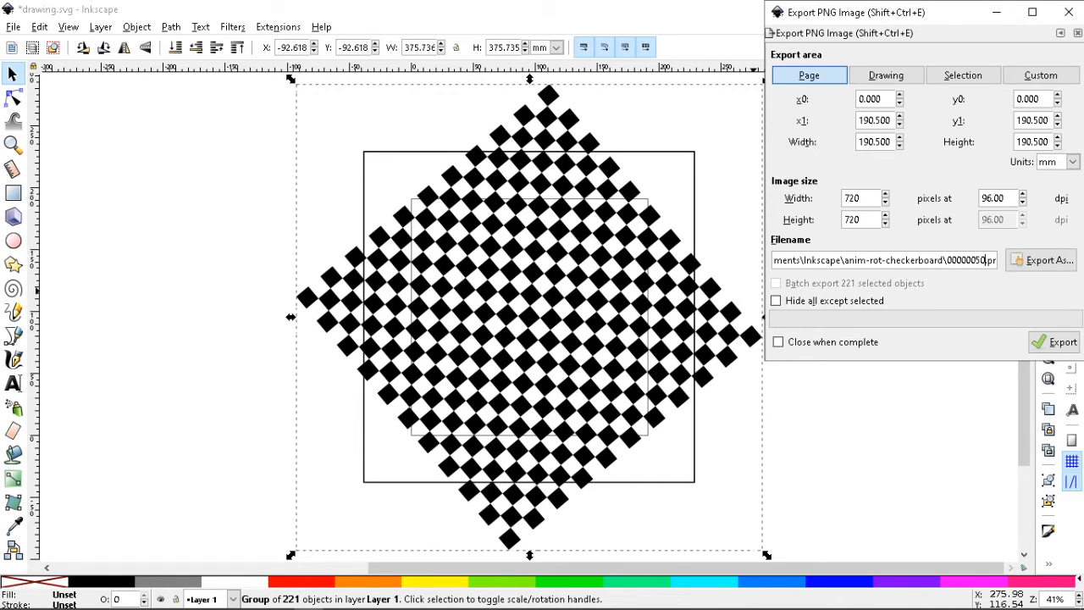
key("Return")
Step: Rotate the checkerboard group one more degree clockwise and export the page as 00000051.png
key("bracketright")
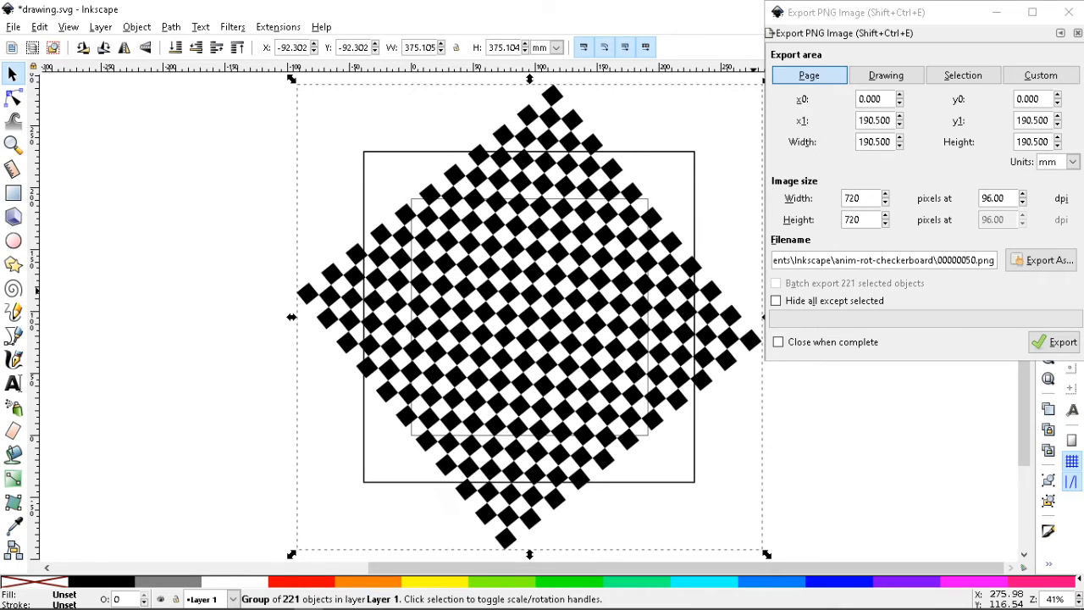
left_click(975, 260)
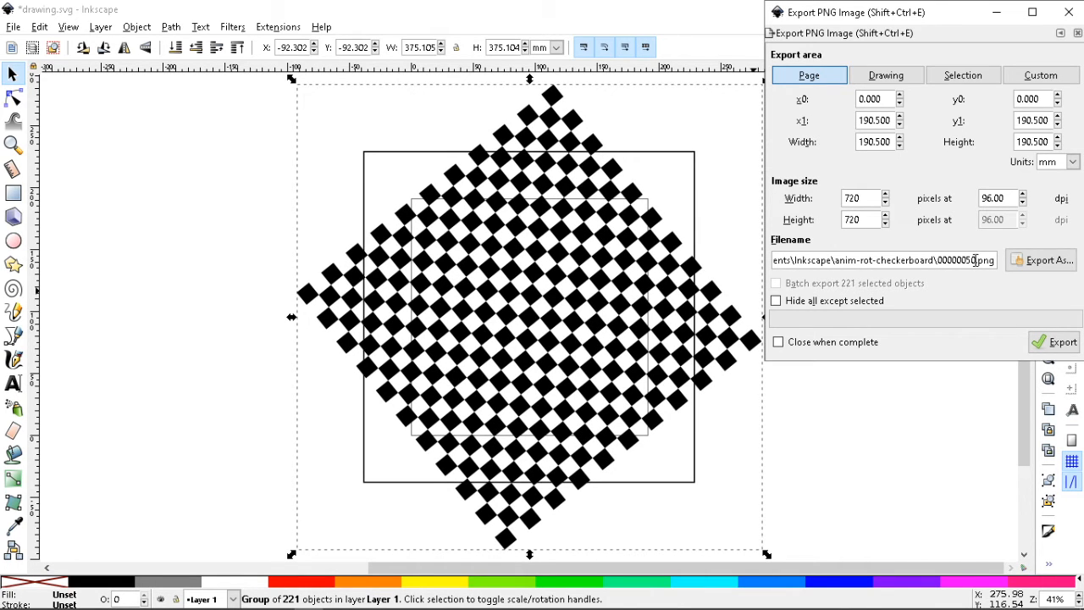
key("BackSpace")
type("1")
key("Return")
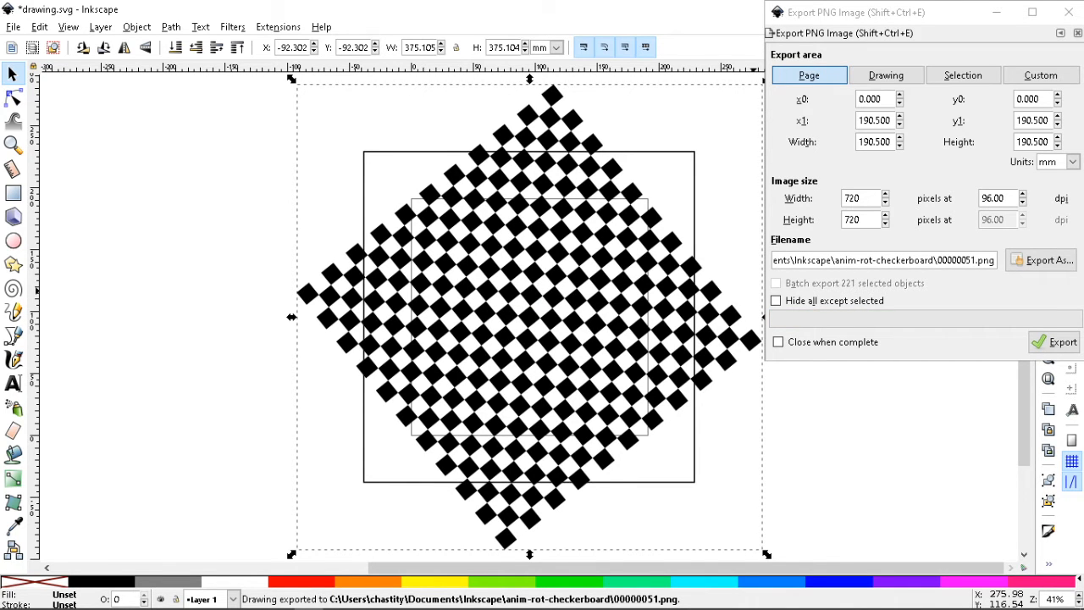
Step: Rotate the checkerboard group a further degree clockwise and export the page as 00000052.png
key("bracketright")
left_click(975, 260)
key("BackSpace")
type("2")
key("Return")
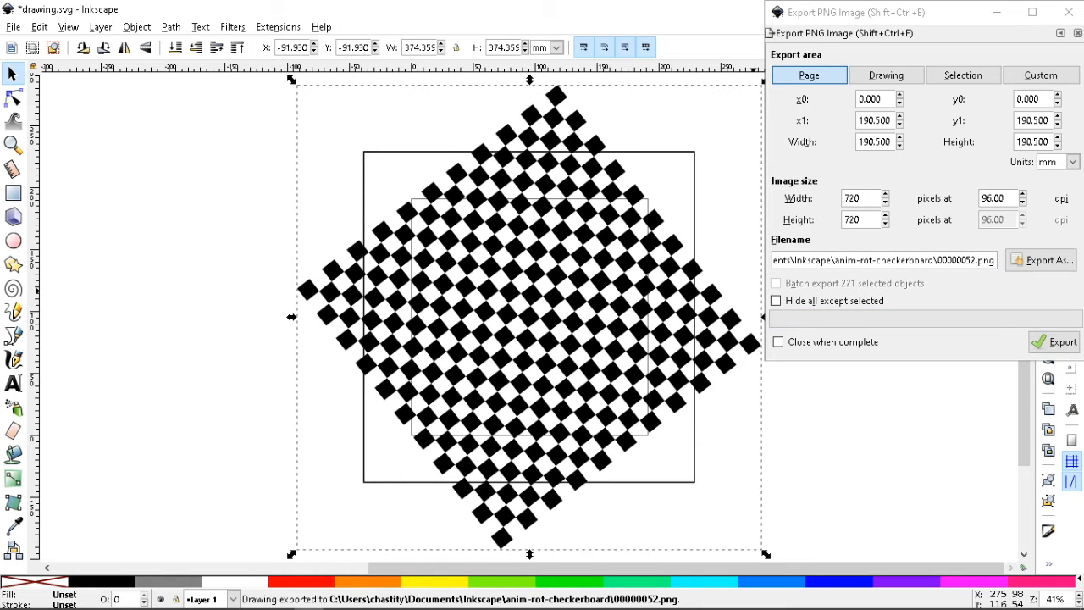
Step: Rotate the checkerboard group one degree clockwise and export the page as 00000053.png
key("bracketright")
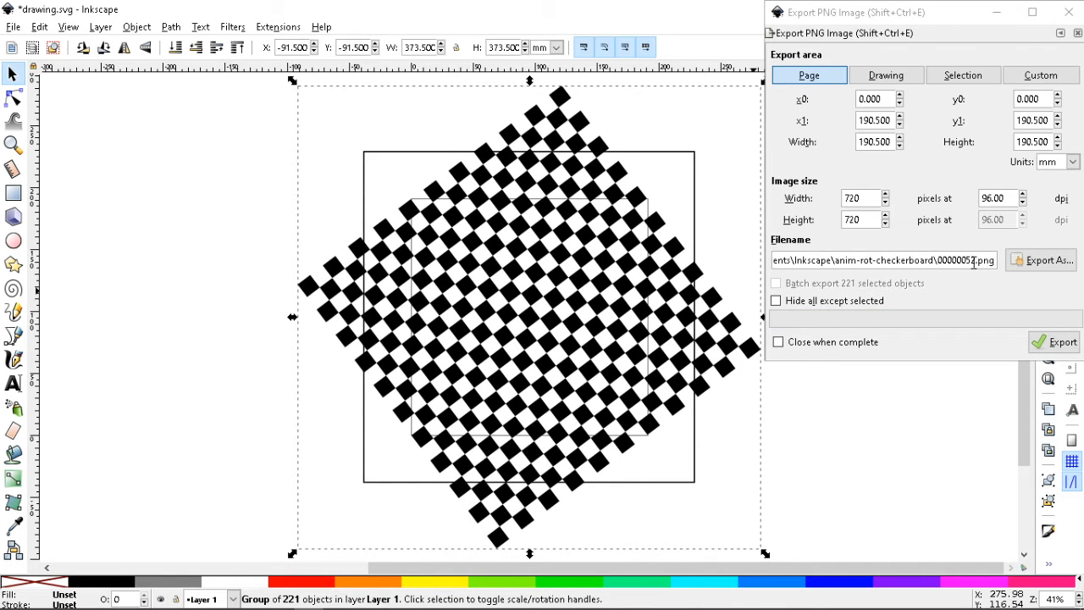
left_click(975, 260)
key("BackSpace")
type("3")
key("Return")
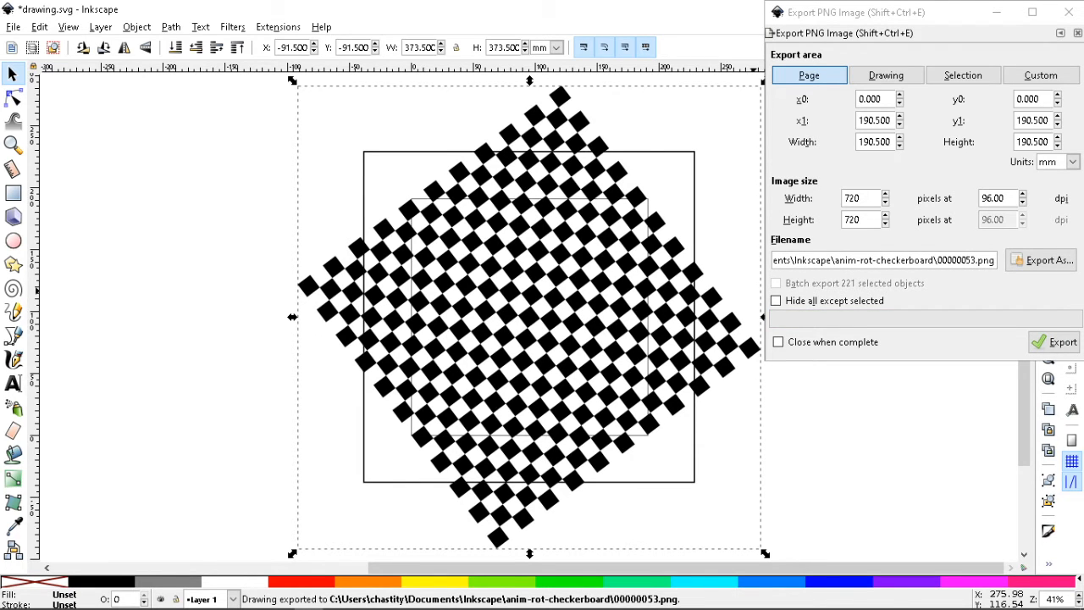
Step: Rotate the checkerboard group another degree clockwise and export the page as 00000054.png
key("bracketright")
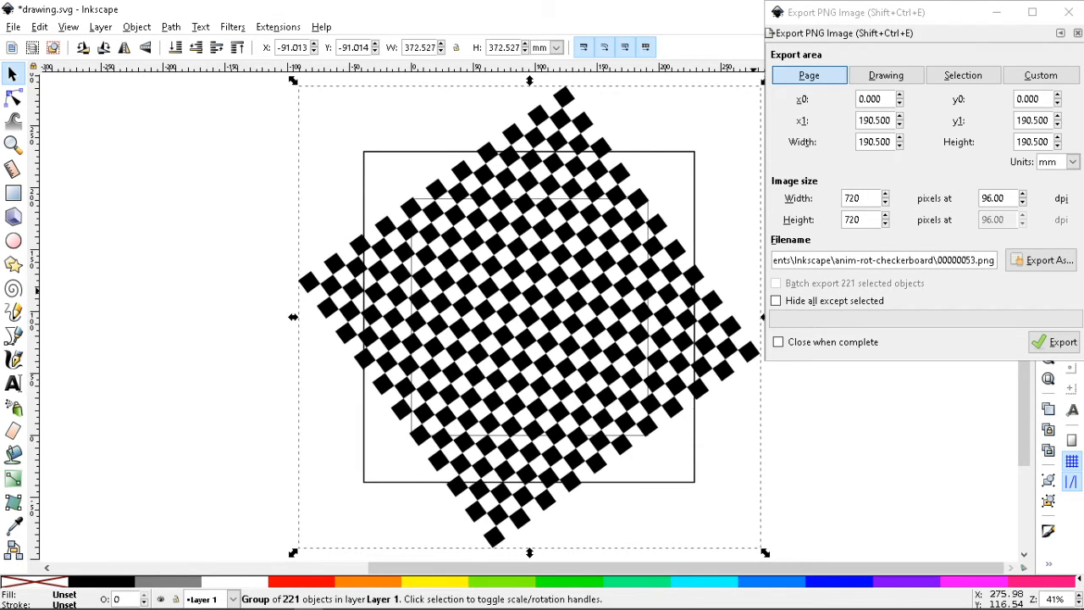
left_click(975, 260)
key("BackSpace")
type("4")
key("Return")
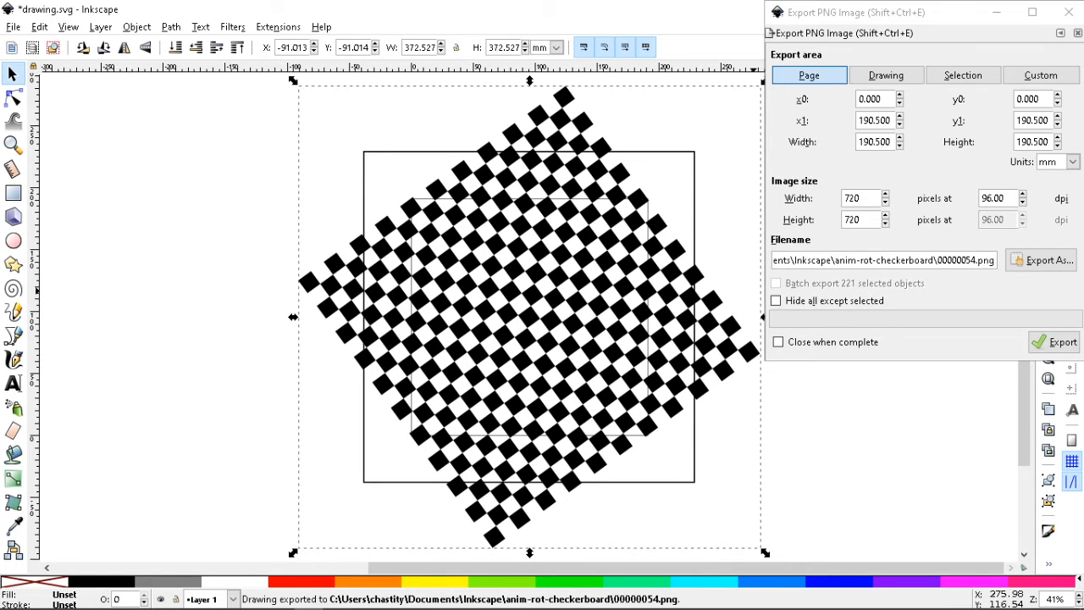
Step: Rotate the checkerboard group one more degree clockwise and export the page as 00000055.png
key("bracketright")
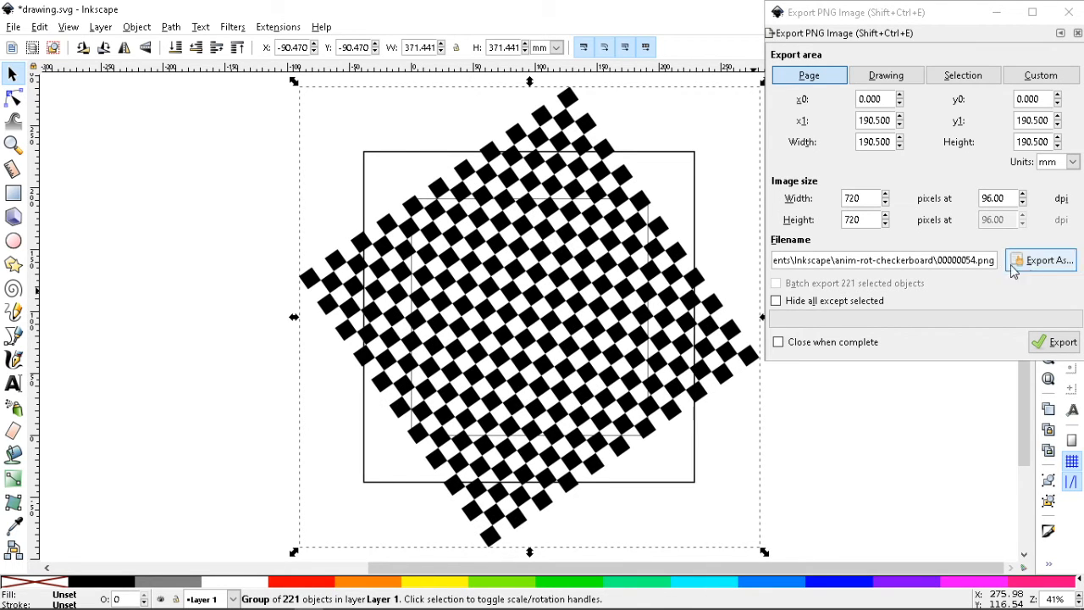
left_click(978, 261)
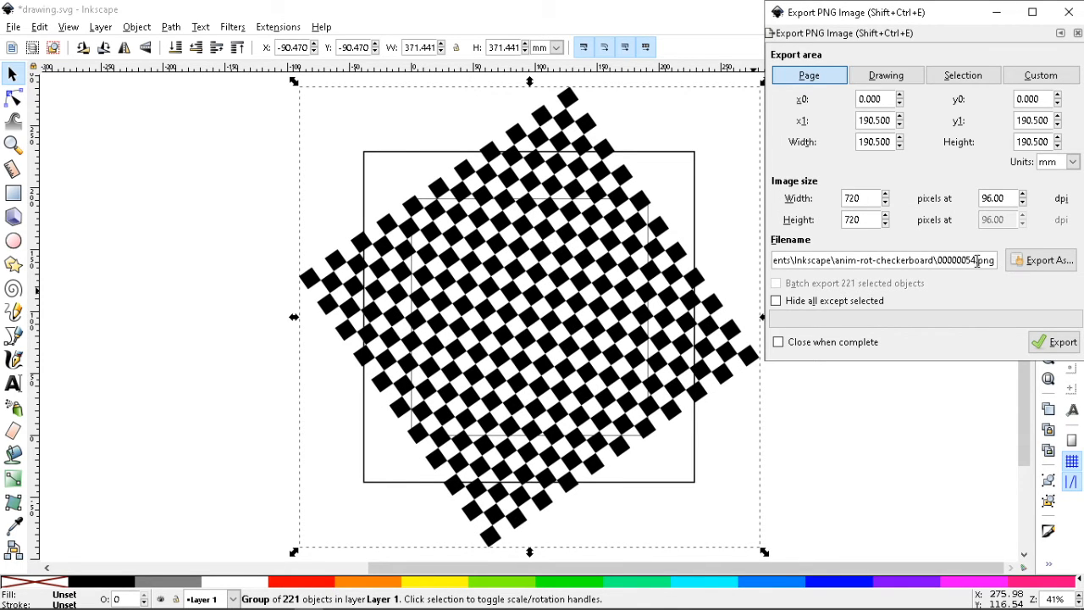
key("BackSpace")
type("5")
key("Return")
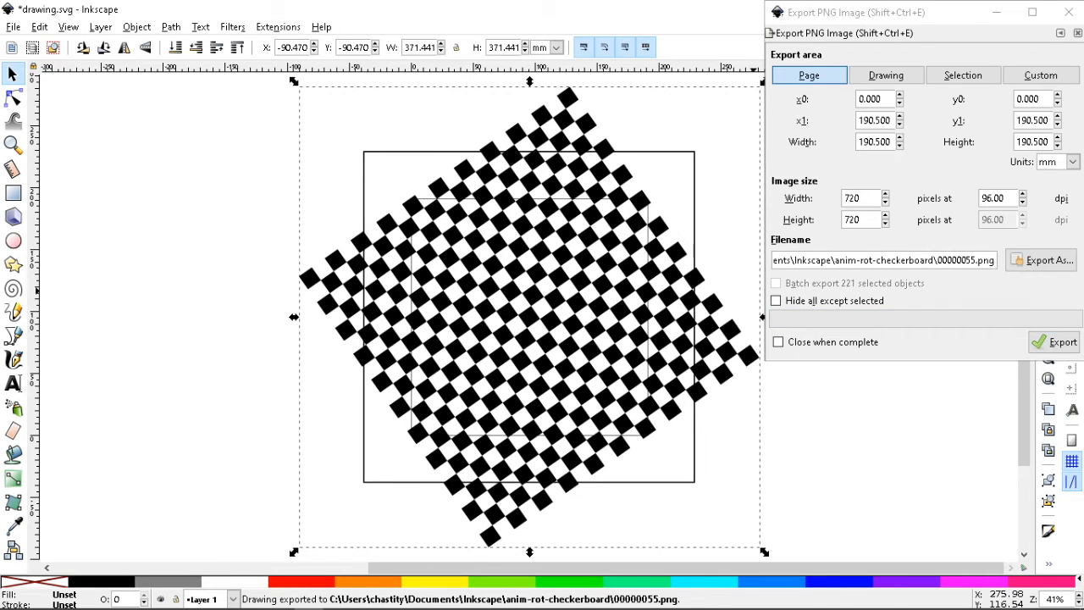
Step: Rotate the checkerboard group a further degree clockwise and export the page as 00000056.png
key("bracketright")
left_click(975, 261)
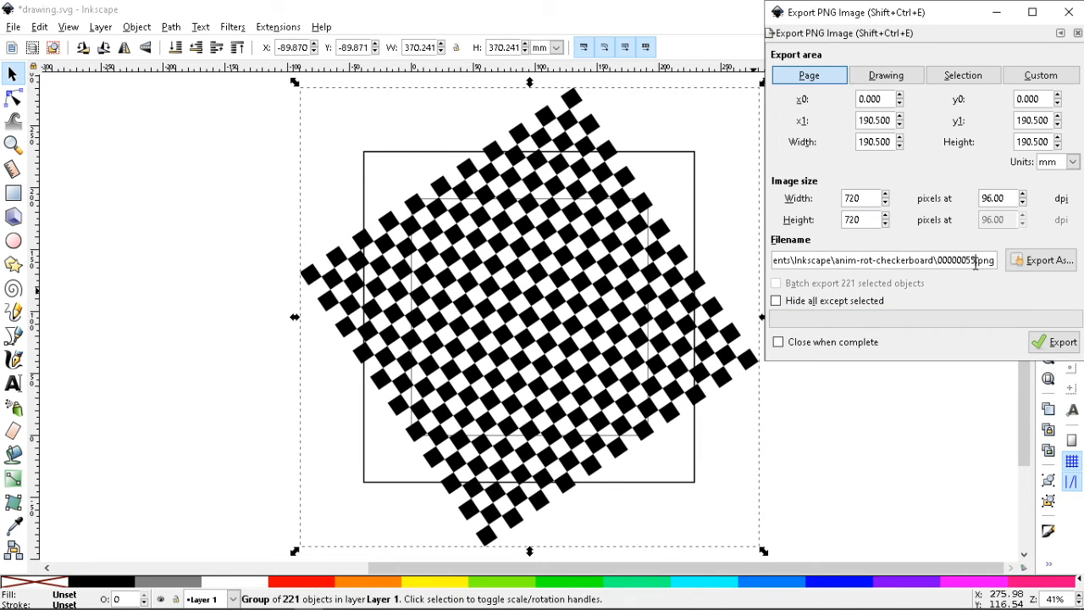
key("BackSpace")
type("6")
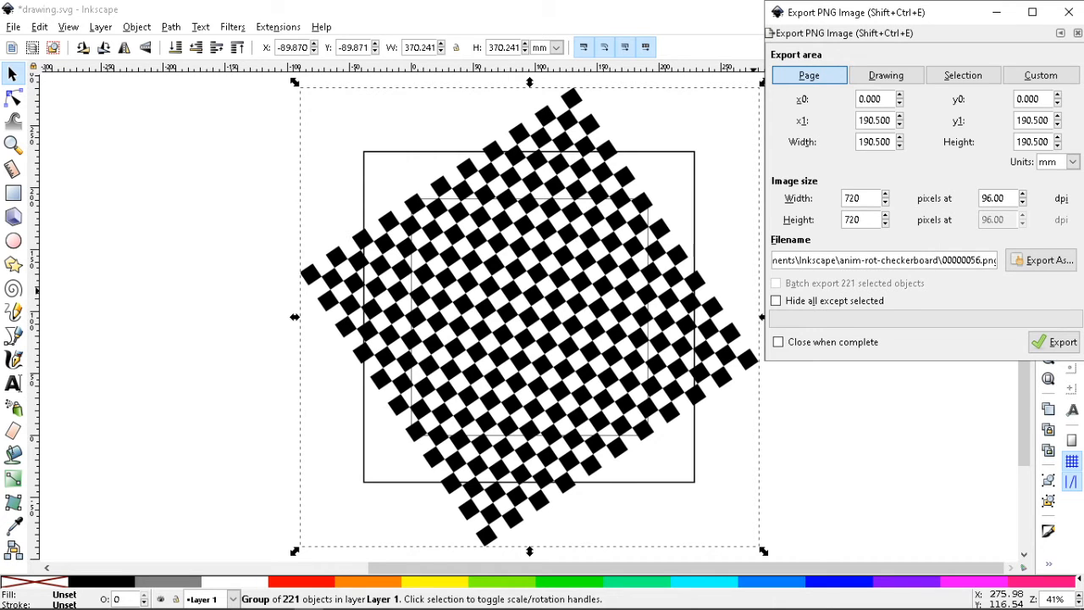
key("Return")
Step: Rotate the checkerboard group one degree clockwise and export the page as 00000057.png
key("bracketright")
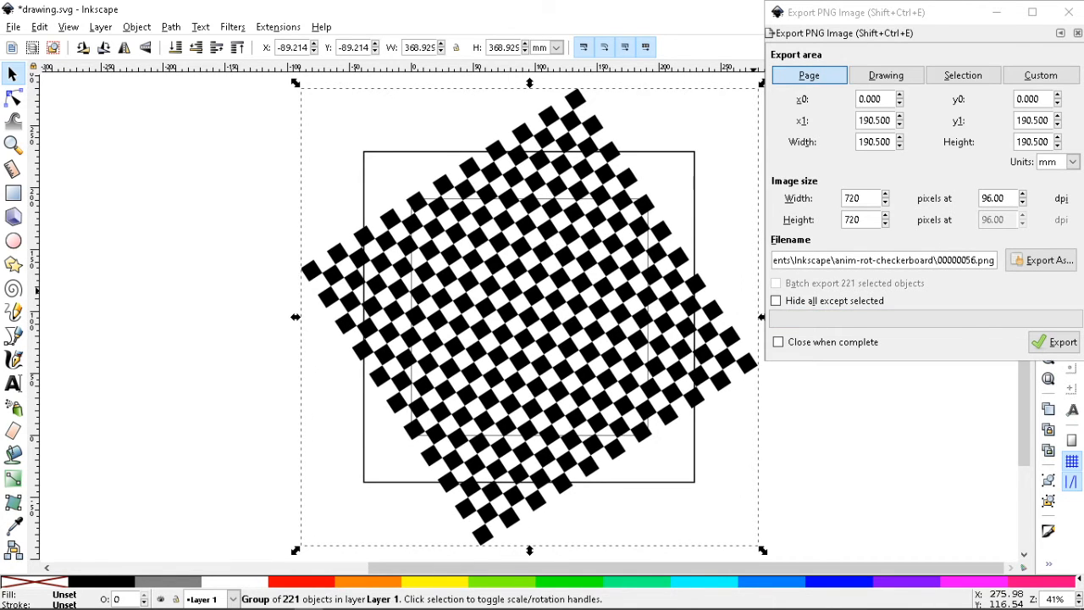
left_click(976, 262)
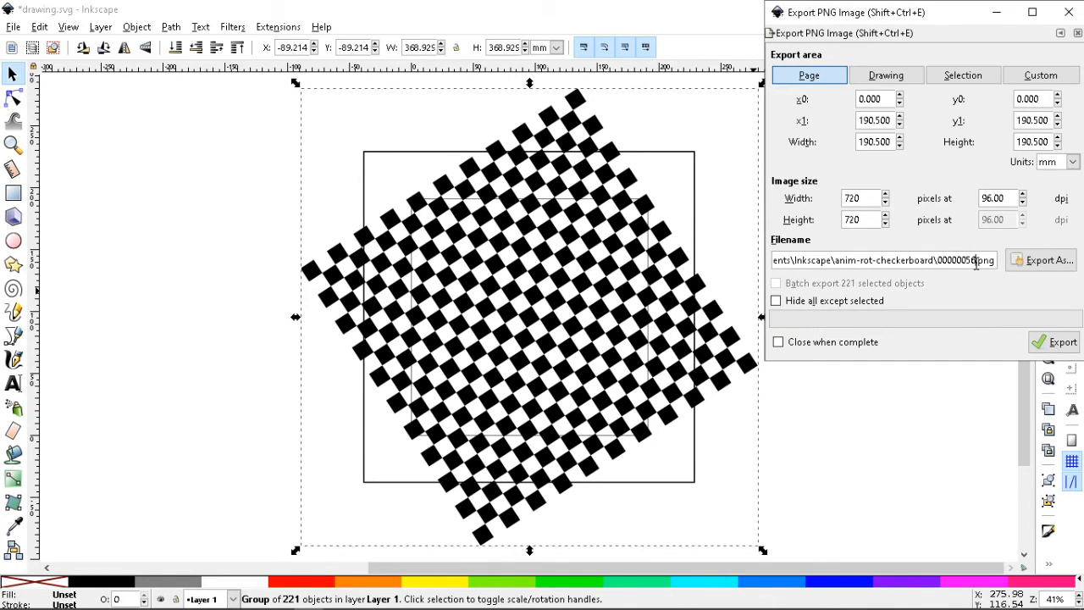
key("BackSpace")
type("7")
key("Return")
Step: Rotate the checkerboard group another degree clockwise and export the page as 00000058.png
key("bracketright")
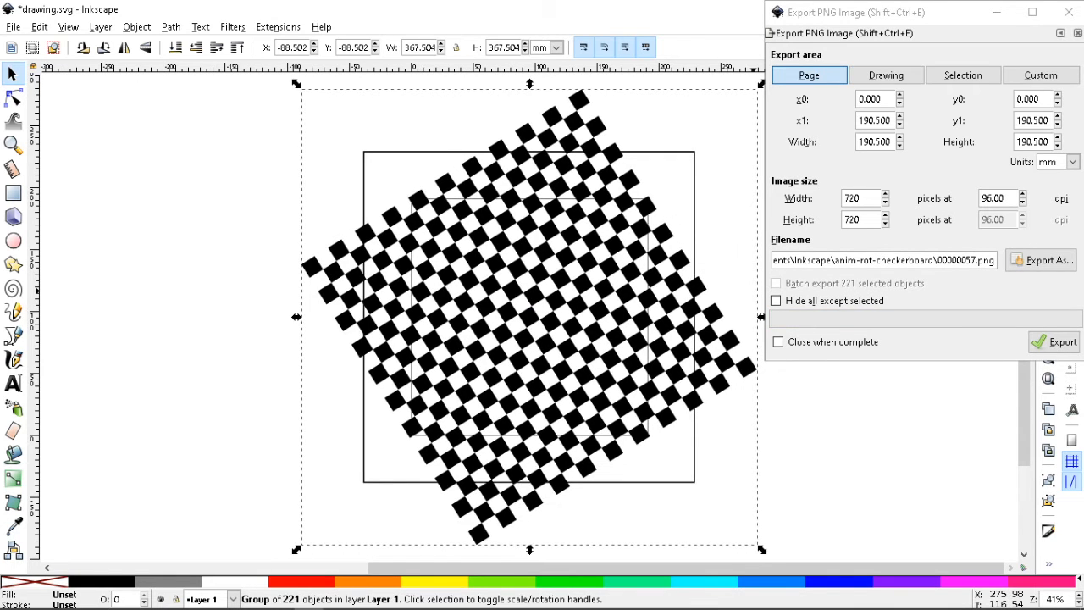
left_click(976, 262)
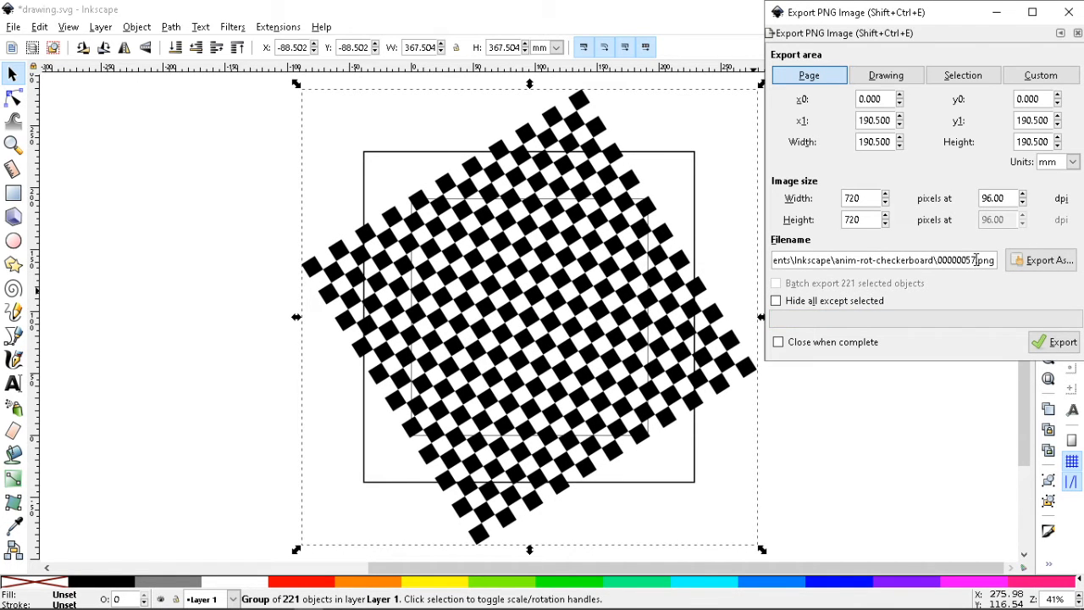
key("BackSpace")
type("8")
key("Return")
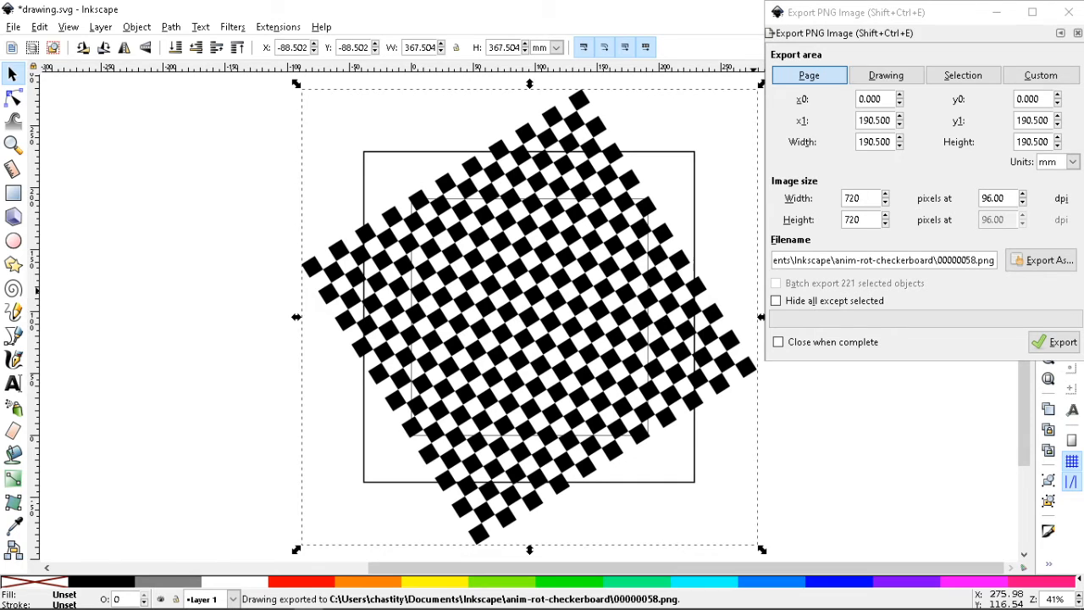
Step: Rotate the checkerboard group one more degree clockwise and export the page as 00000059.png
key("bracketright")
left_click(976, 259)
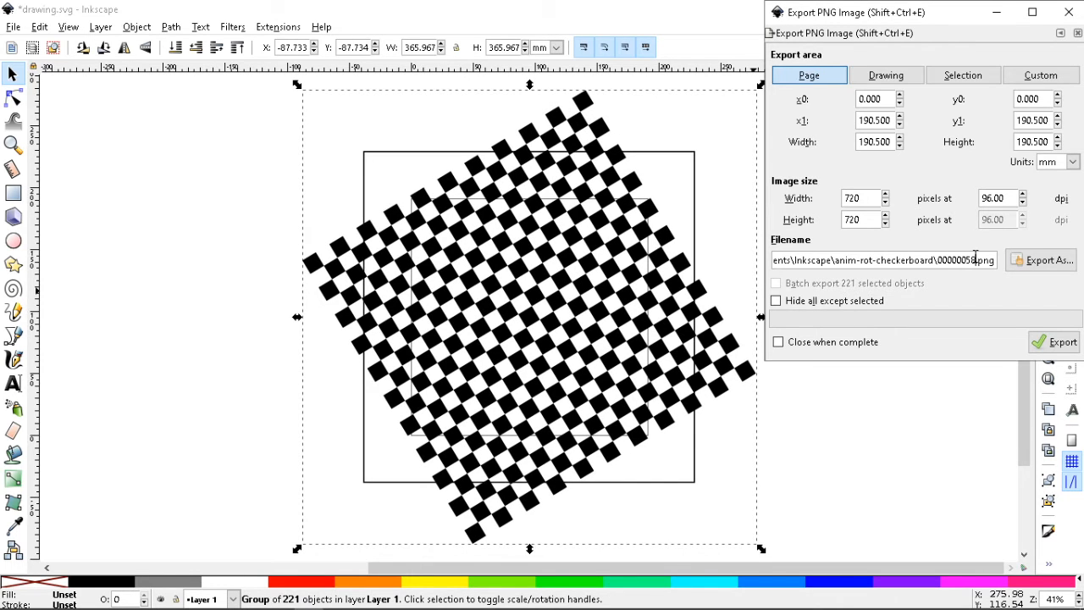
key("BackSpace")
type("9")
key("Return")
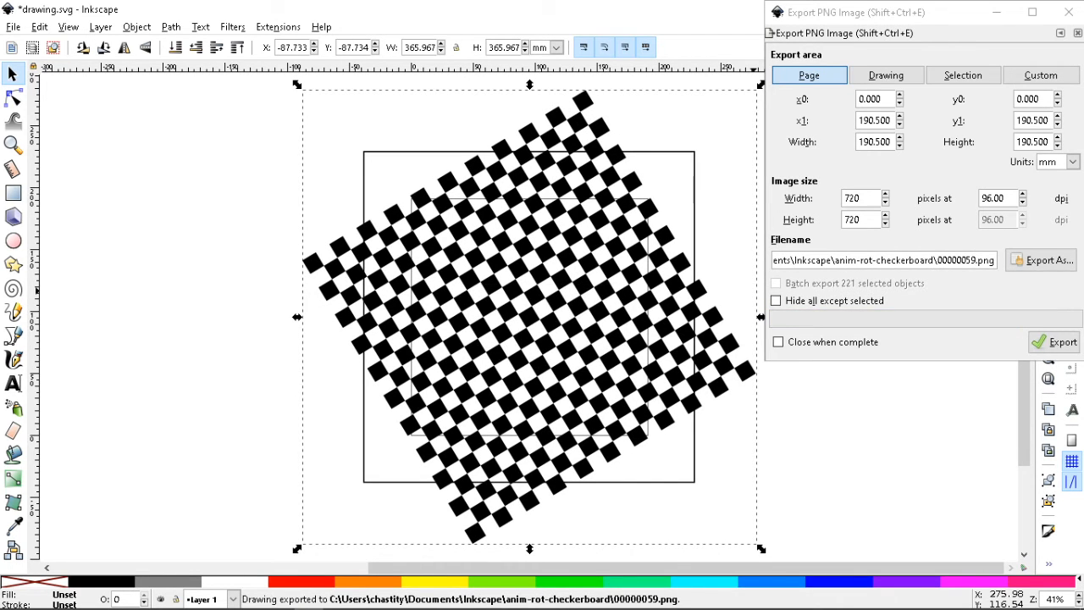
Step: Rotate the checkerboard group a further degree clockwise and export the page as 00000060.png
key("]")
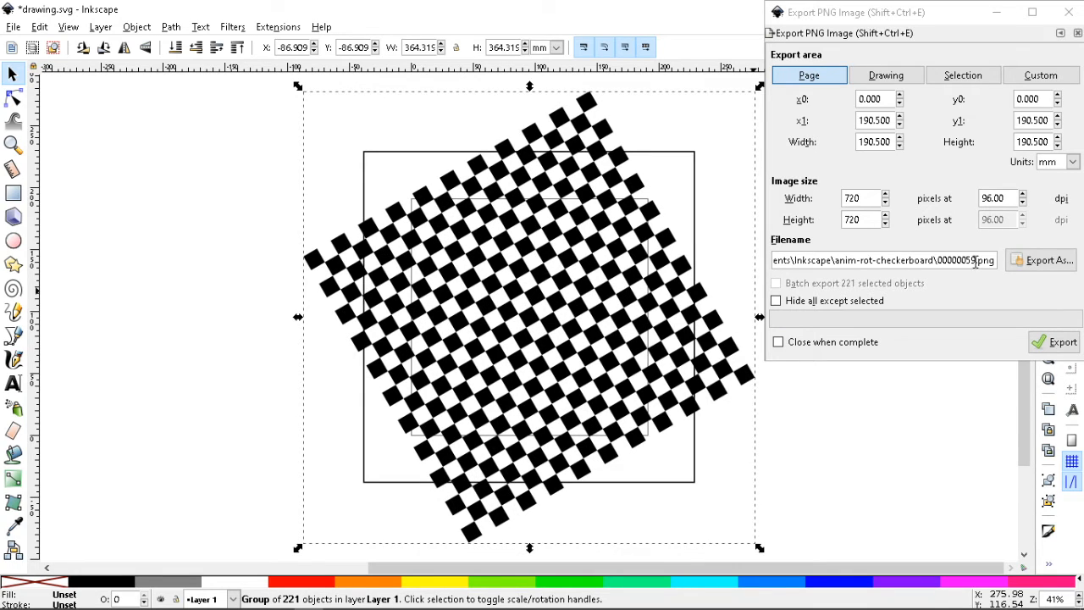
left_click(976, 263)
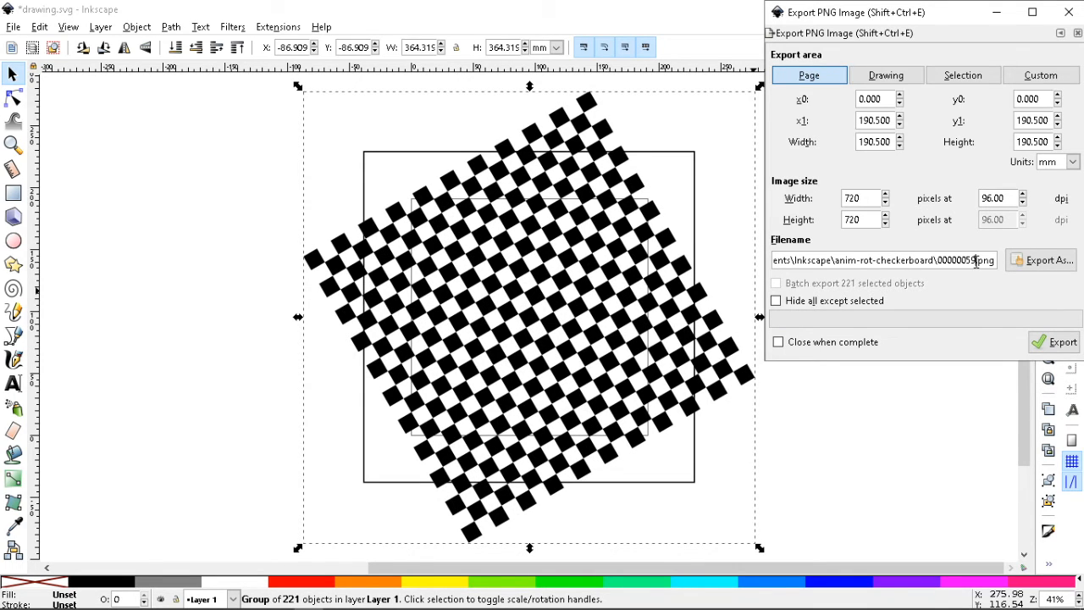
key("BackSpace")
key("BackSpace")
type("60")
key("Return")
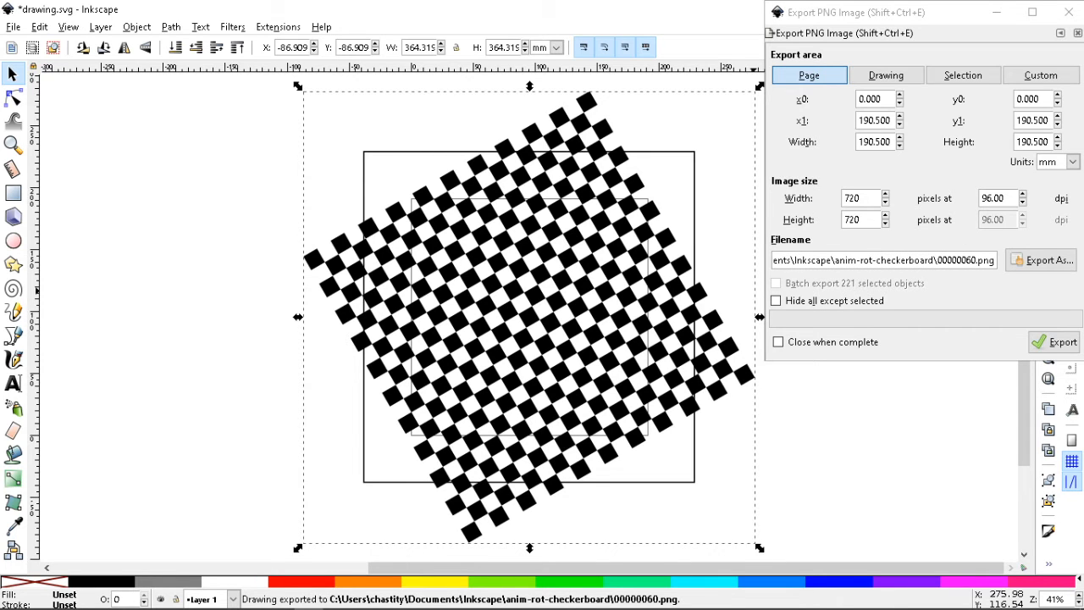
Step: Rotate the checkerboard group one degree clockwise and export the page as 00000061.png
key("bracketright")
left_click(979, 261)
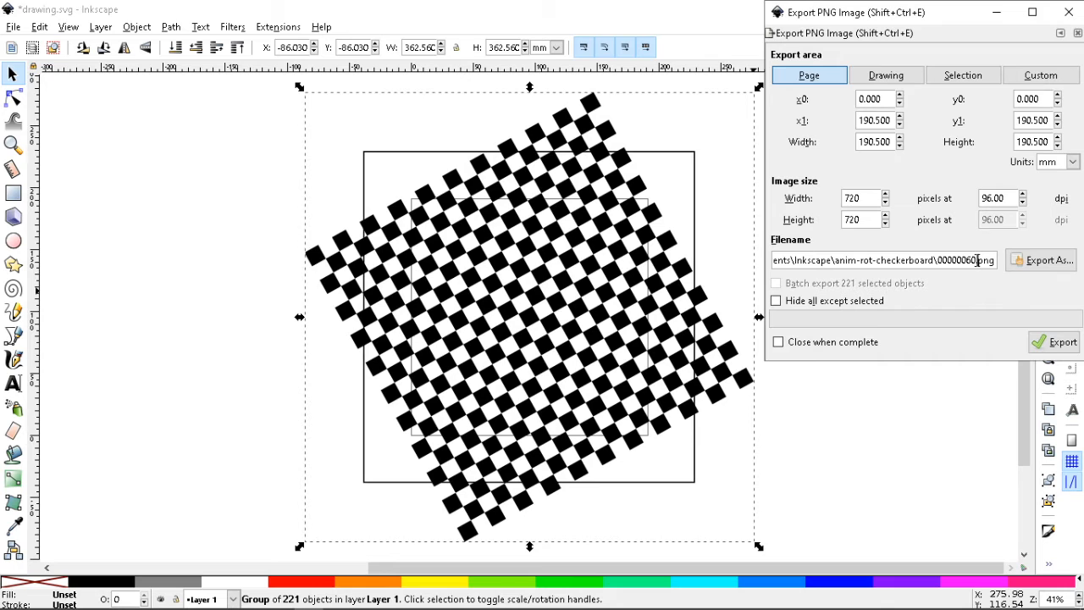
key("BackSpace")
type("1")
key("Return")
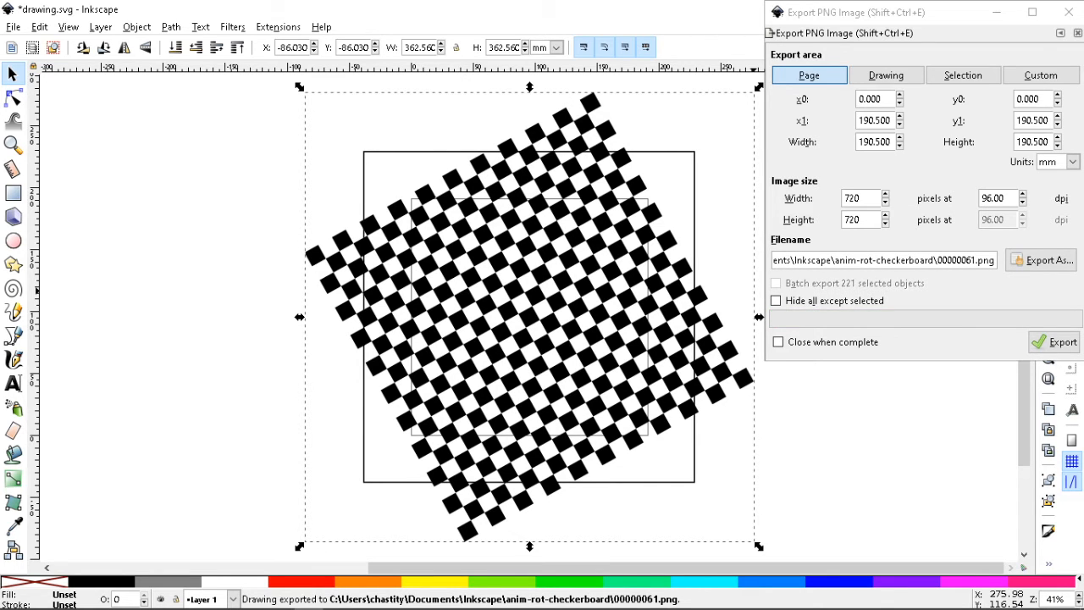
Step: Rotate the checkerboard group another degree clockwise and export the page as 00000062.png
key("bracketright")
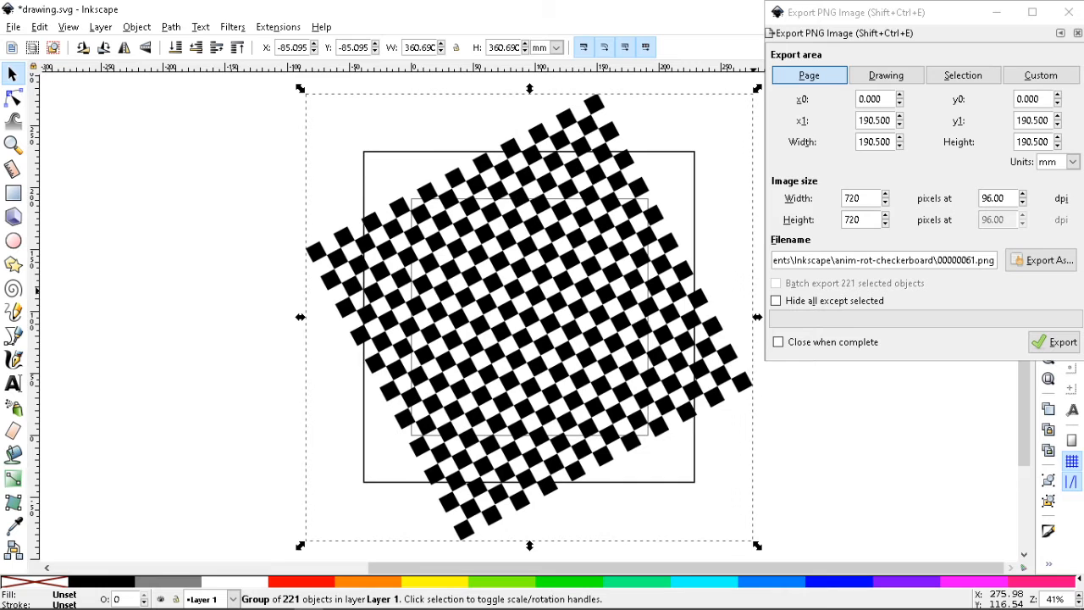
left_click(976, 261)
key("BackSpace")
type("2")
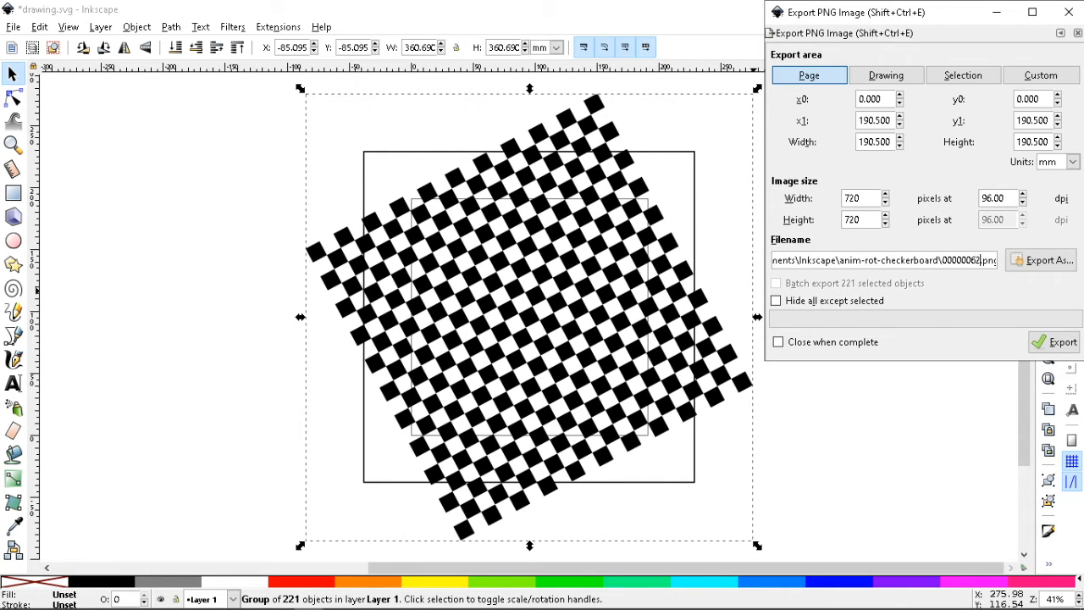
key("Return")
Step: Rotate the checkerboard group one more degree clockwise and export the page as 00000063.png
key("bracketright")
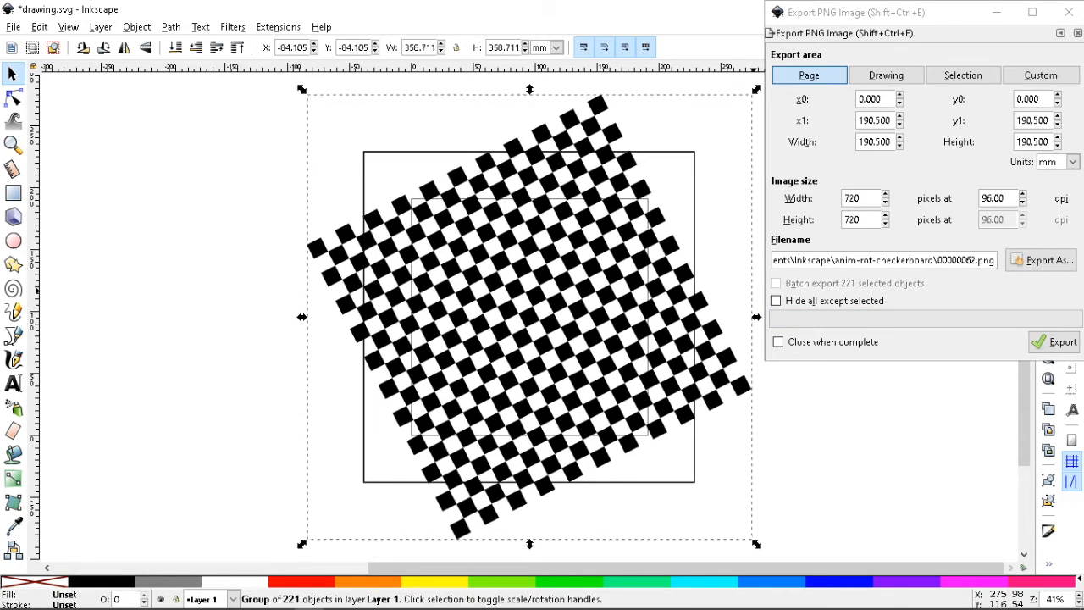
left_click(974, 262)
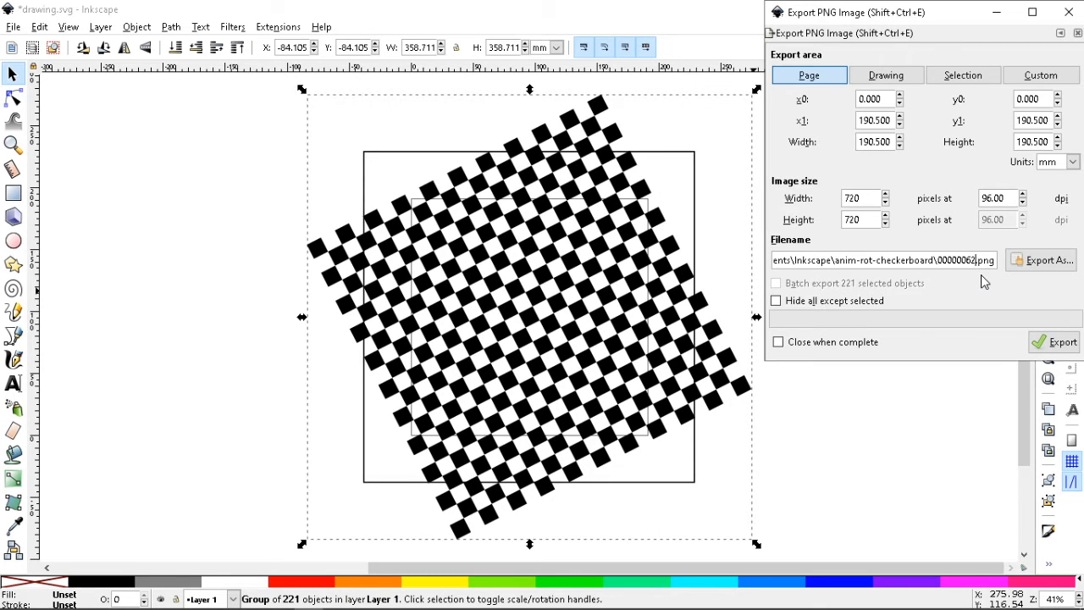
key("BackSpace")
type("3")
key("Return")
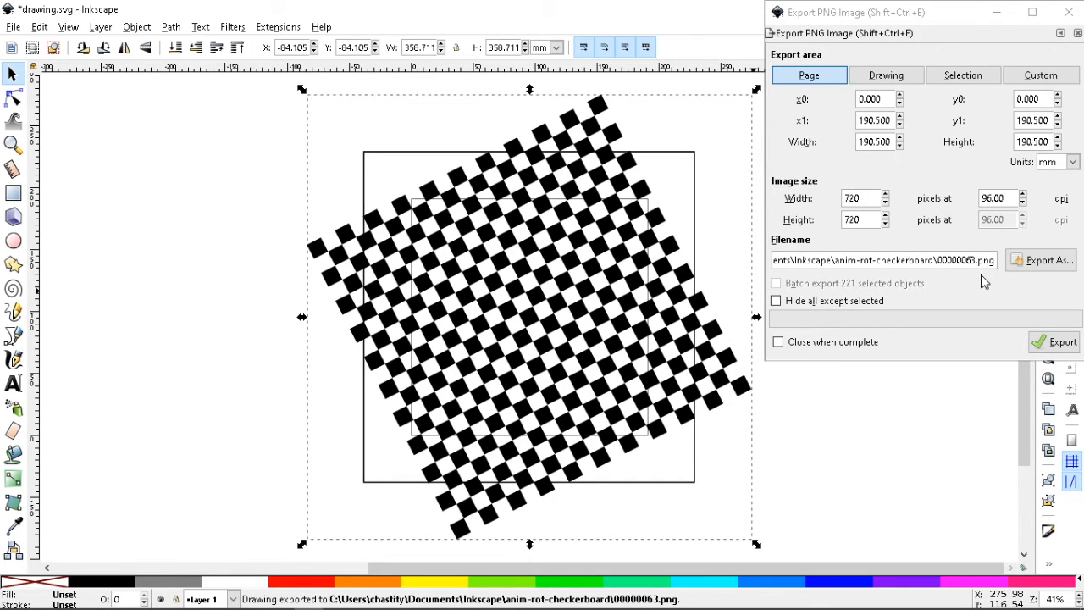
Step: Rotate the checkerboard group a further degree clockwise and export the page as 00000064.png
key("bracketright")
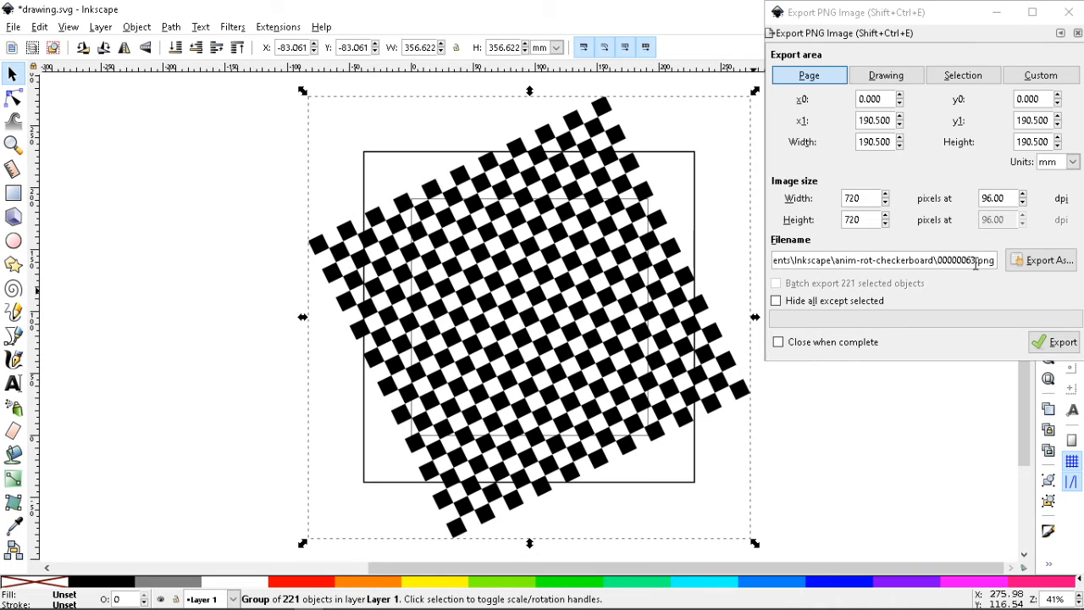
left_click(976, 264)
key("BackSpace")
type("4")
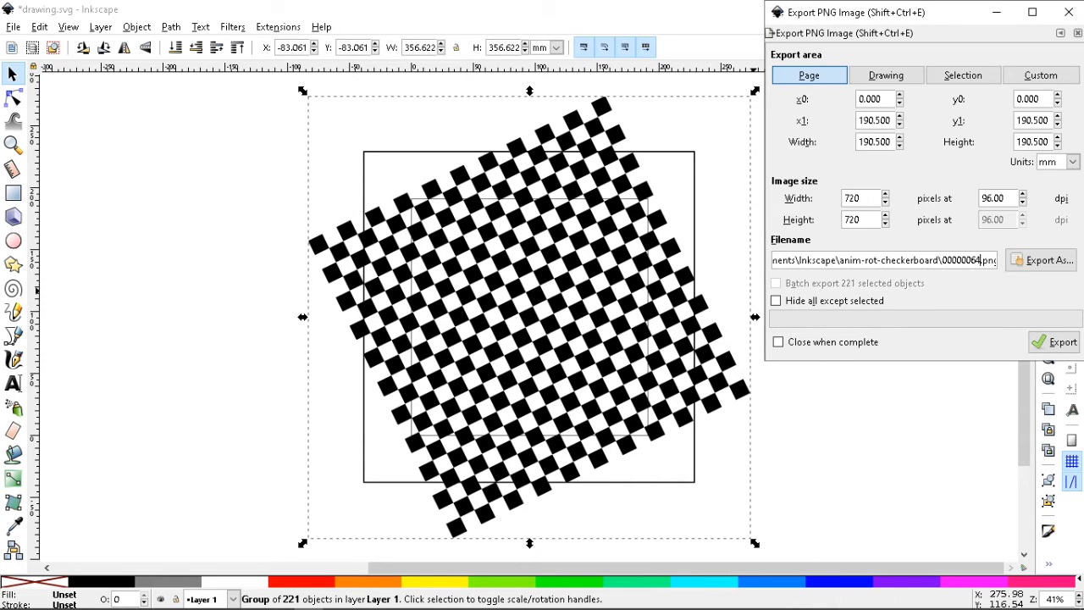
key("Return")
Step: Rotate the checkerboard group one degree clockwise and export the page as 00000065.png
key("bracketright")
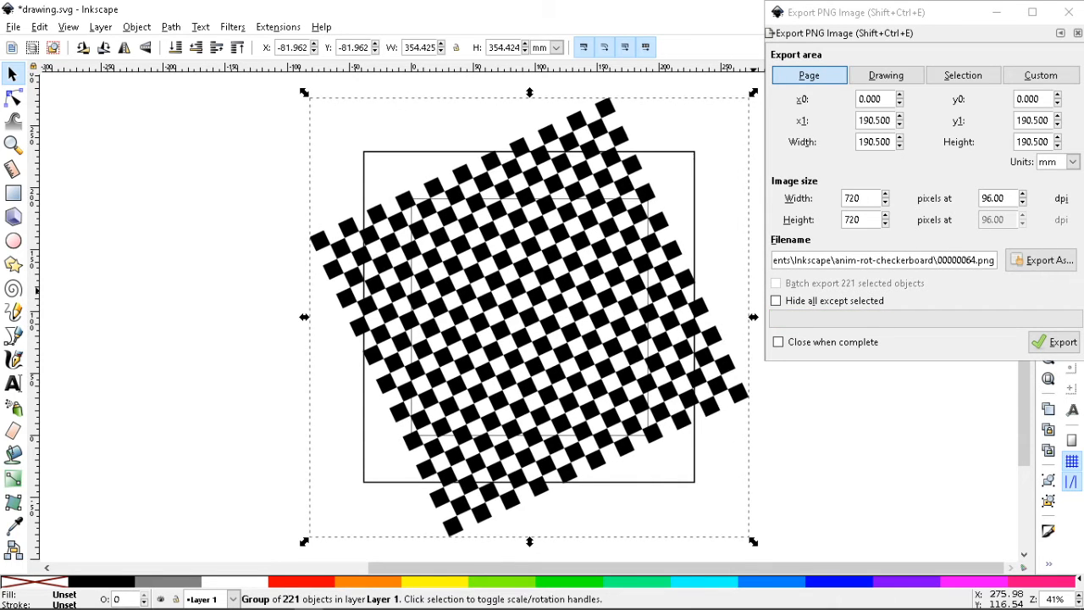
left_click(976, 262)
key("BackSpace")
type("5")
key("Return")
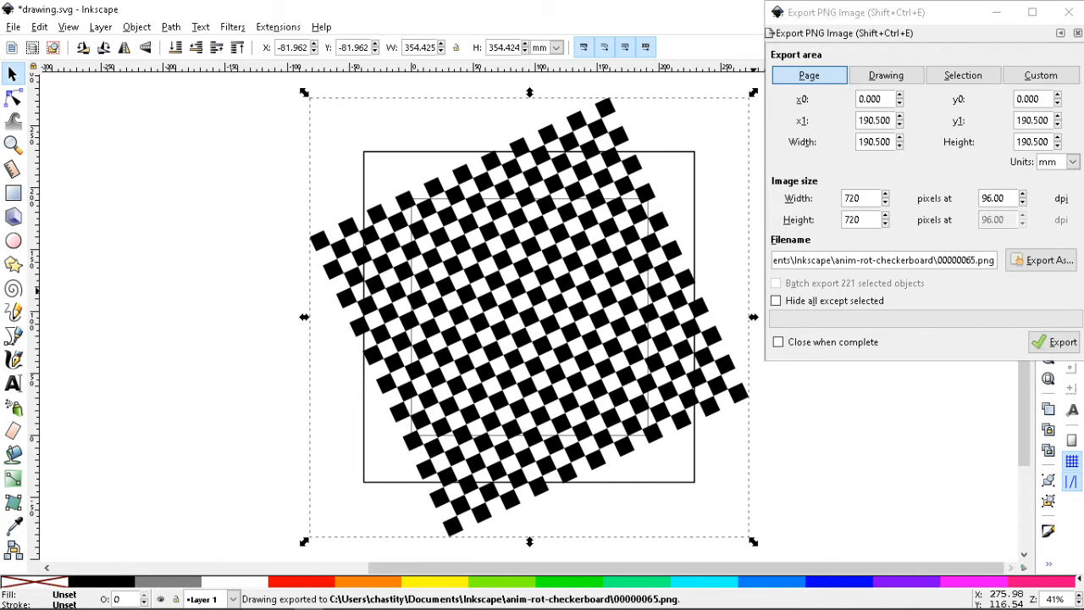
Step: Rotate the checkerboard group another degree clockwise and export the page as 00000066.png
key("bracketright")
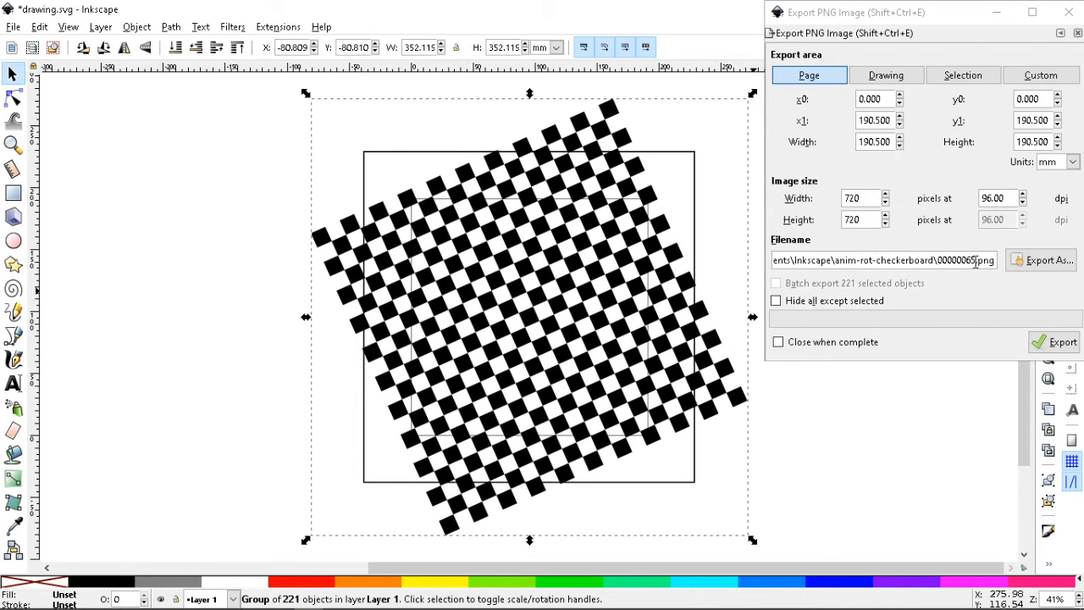
left_click(976, 262)
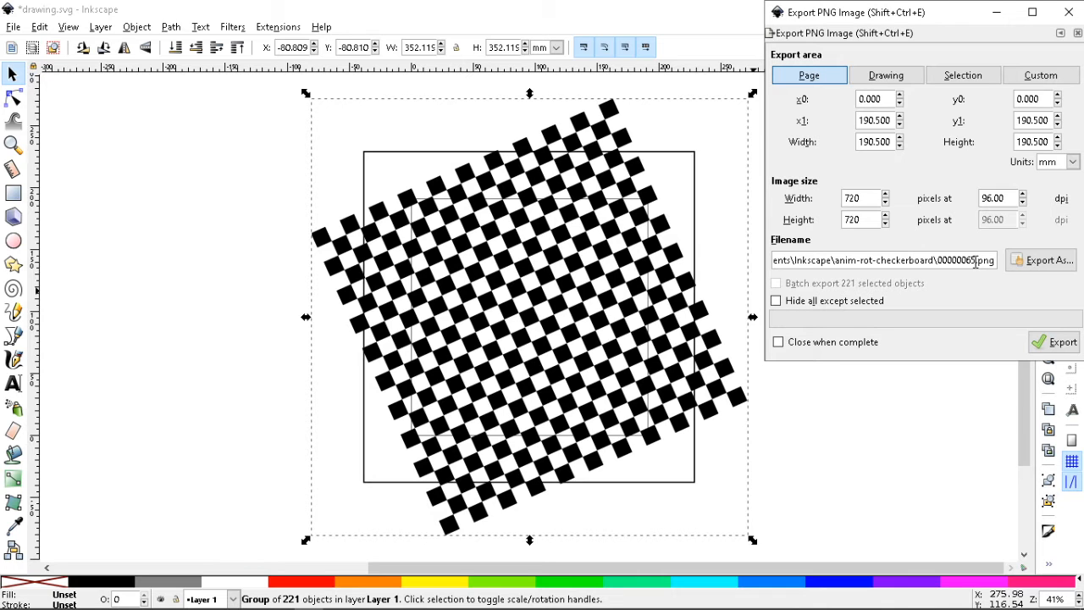
key("BackSpace")
type("6")
key("Return")
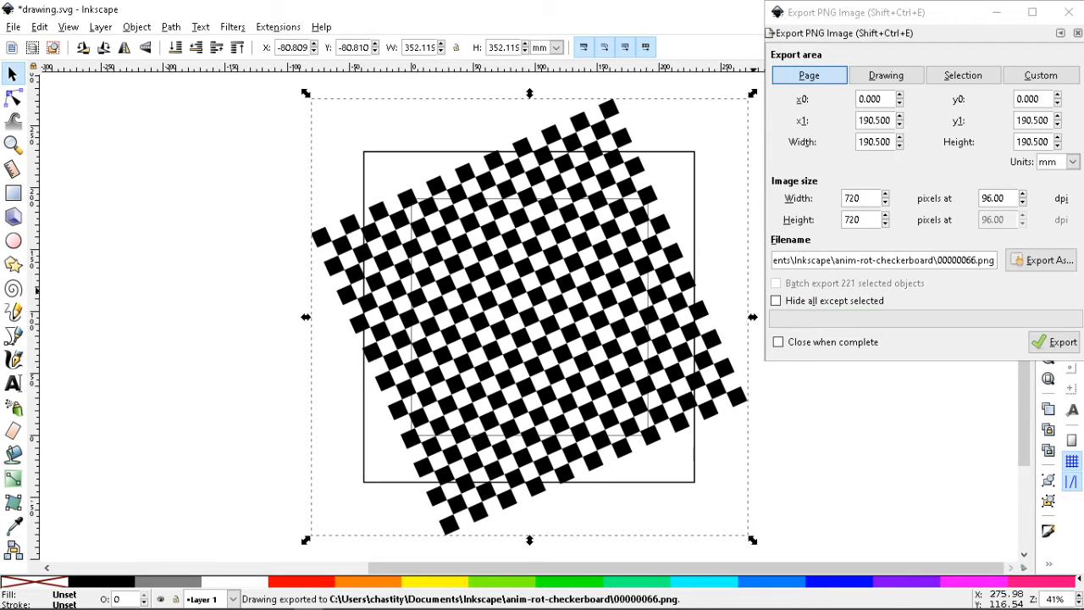
Step: Rotate the checkerboard group one more degree clockwise and export the page as 00000067.png
key("bracketright")
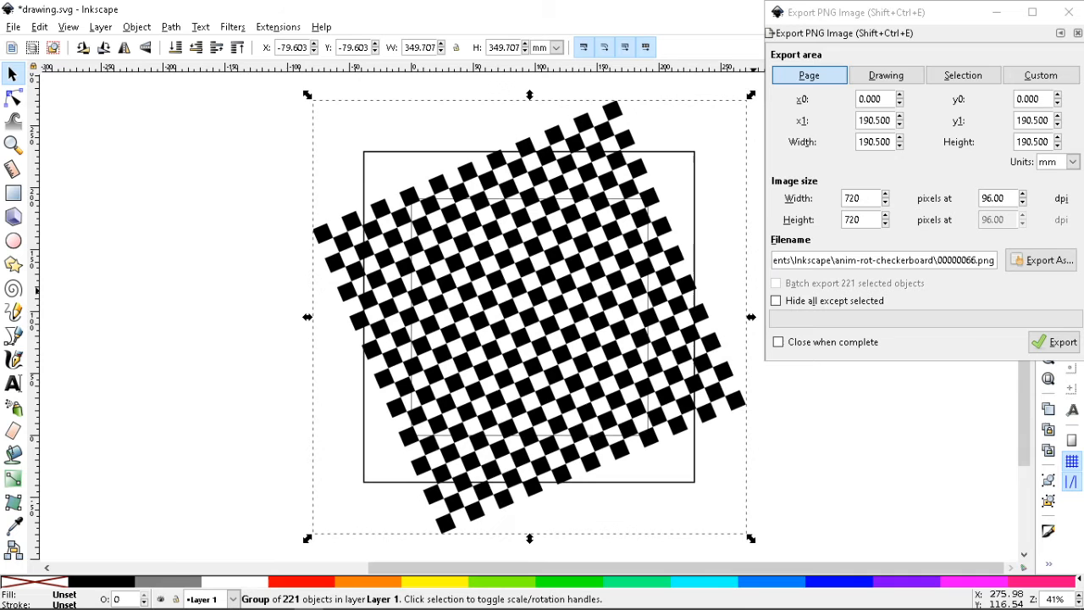
left_click(975, 262)
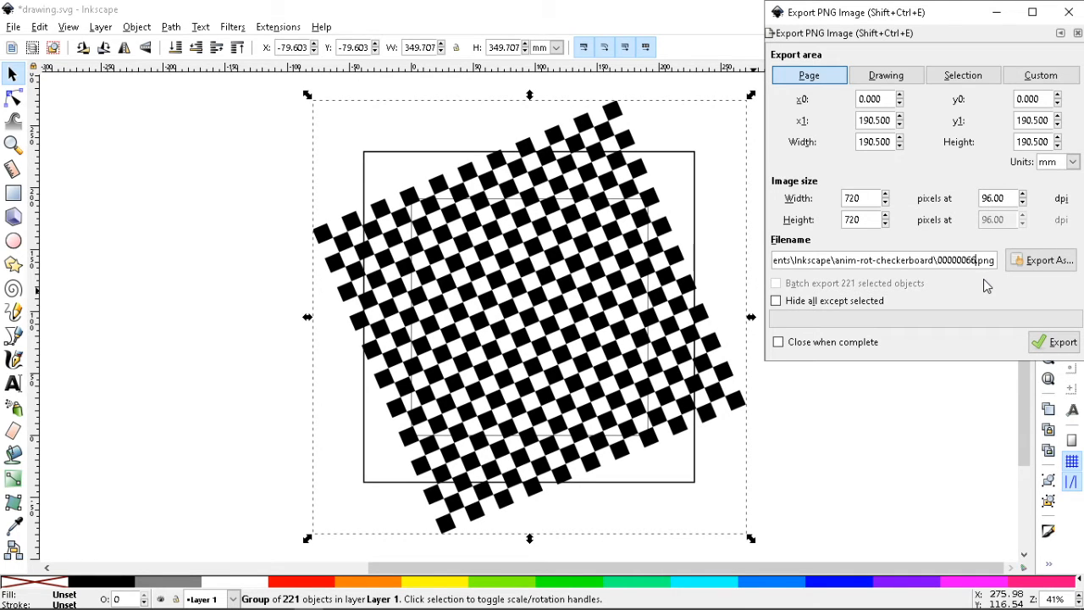
key("BackSpace")
type("7")
key("Return")
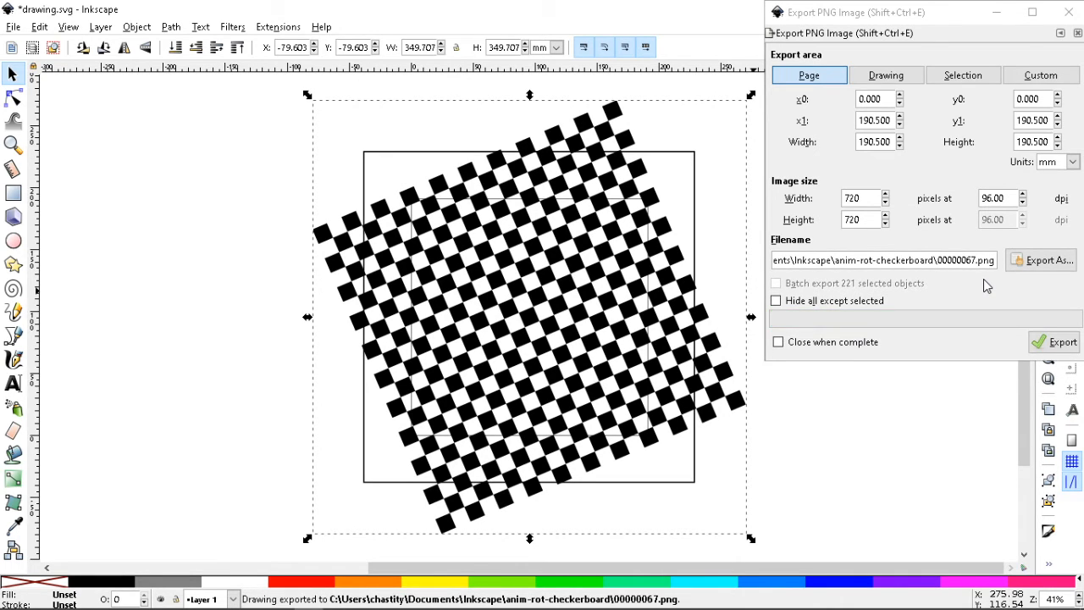
Step: Rotate the checkerboard group one increment clockwise and export the page as 00000068.png in the anim-rot-checkerboard folder
key("bracketright")
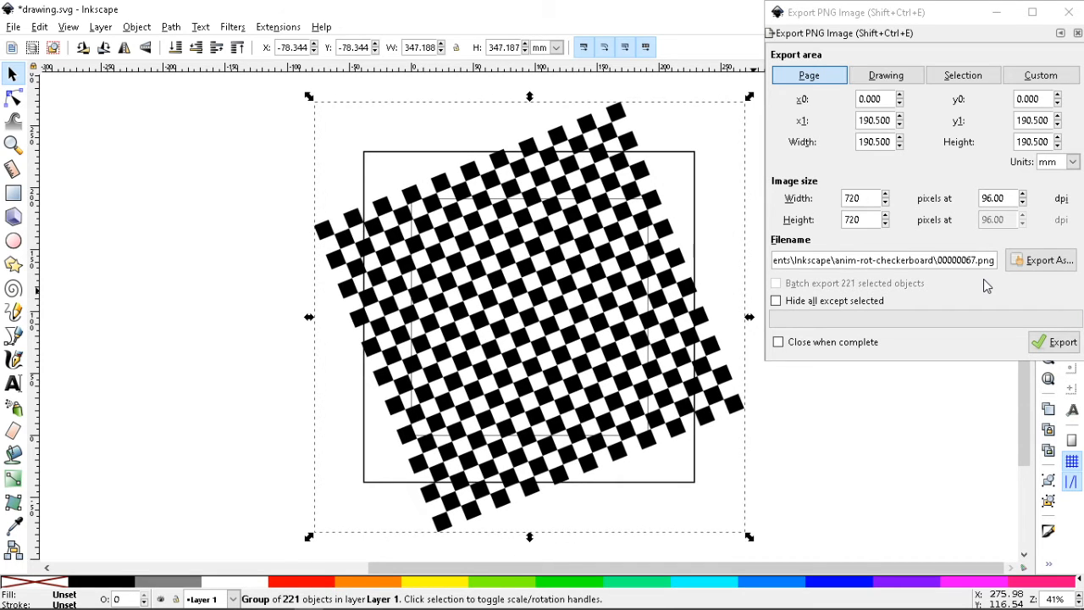
left_click(976, 262)
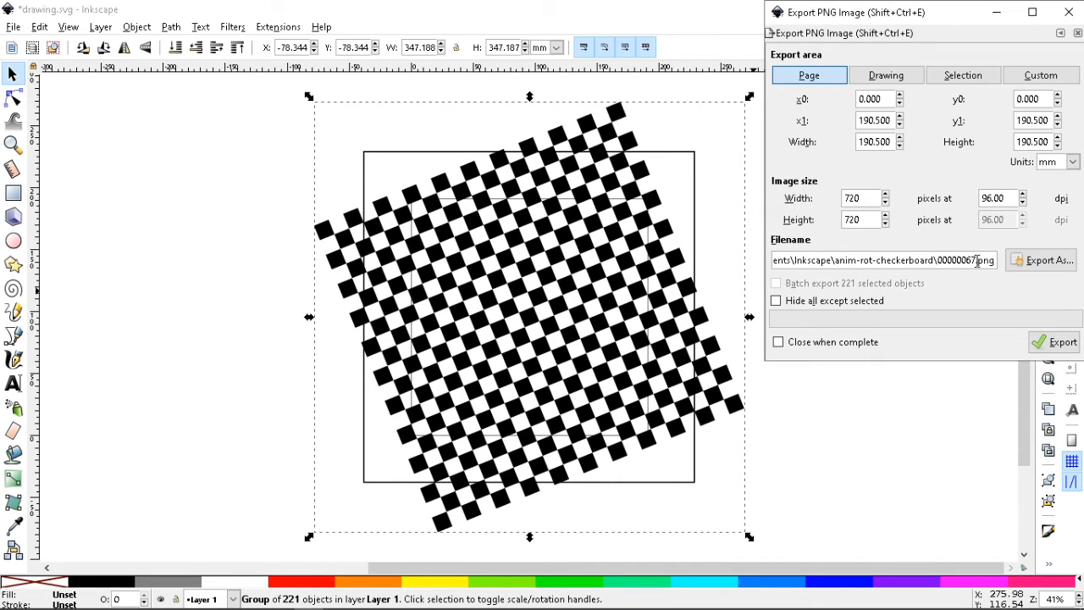
key("BackSpace")
type("8")
key("Return")
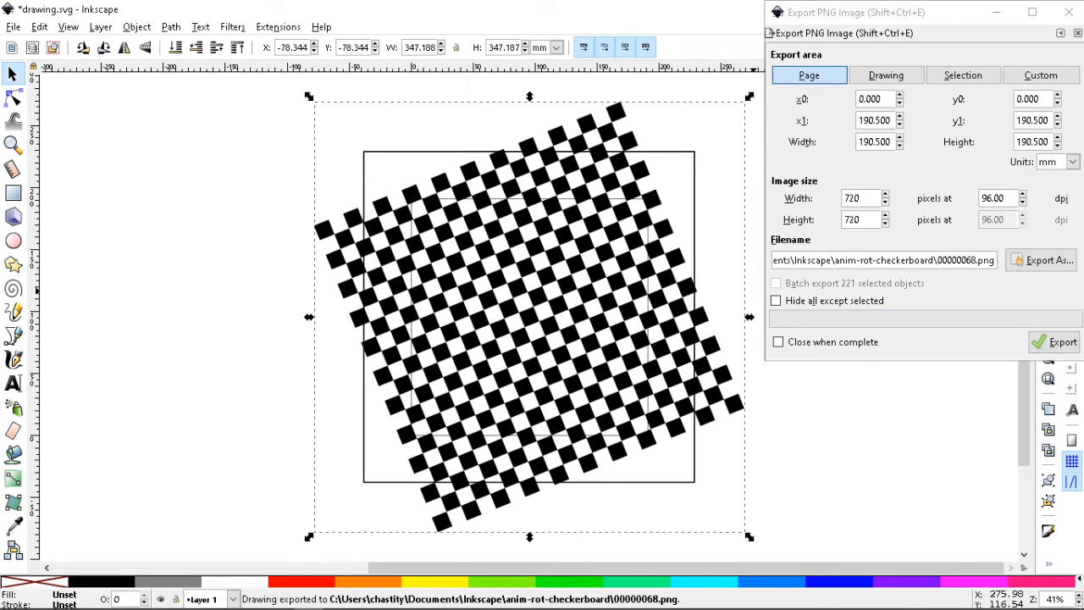
Step: Rotate the checkerboard group one increment clockwise and export the page as 00000069.png
key("bracketright")
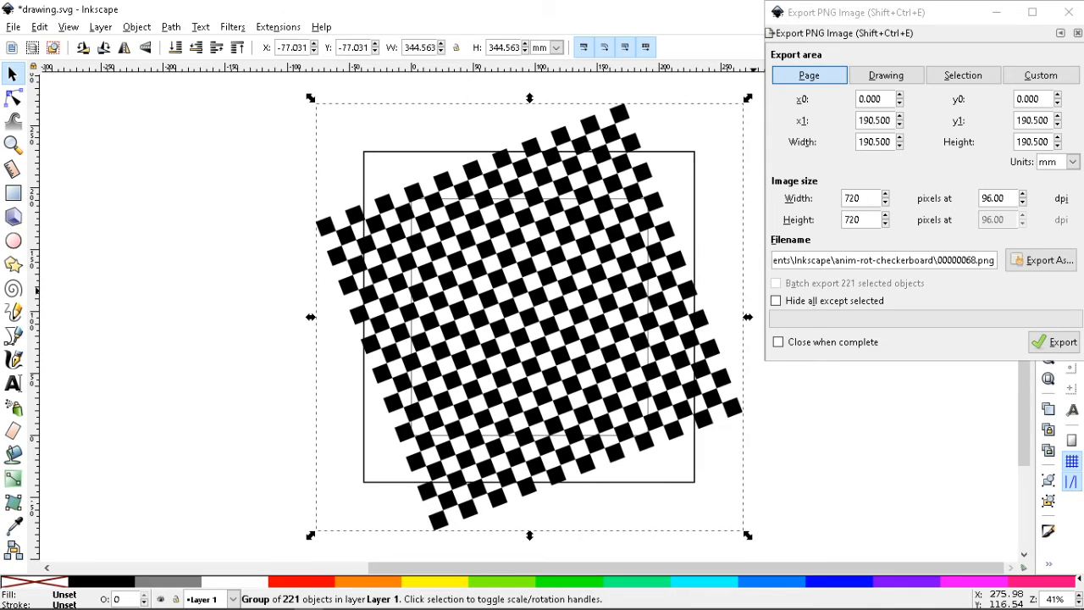
left_click(975, 260)
key("BackSpace")
type("9")
key("Return")
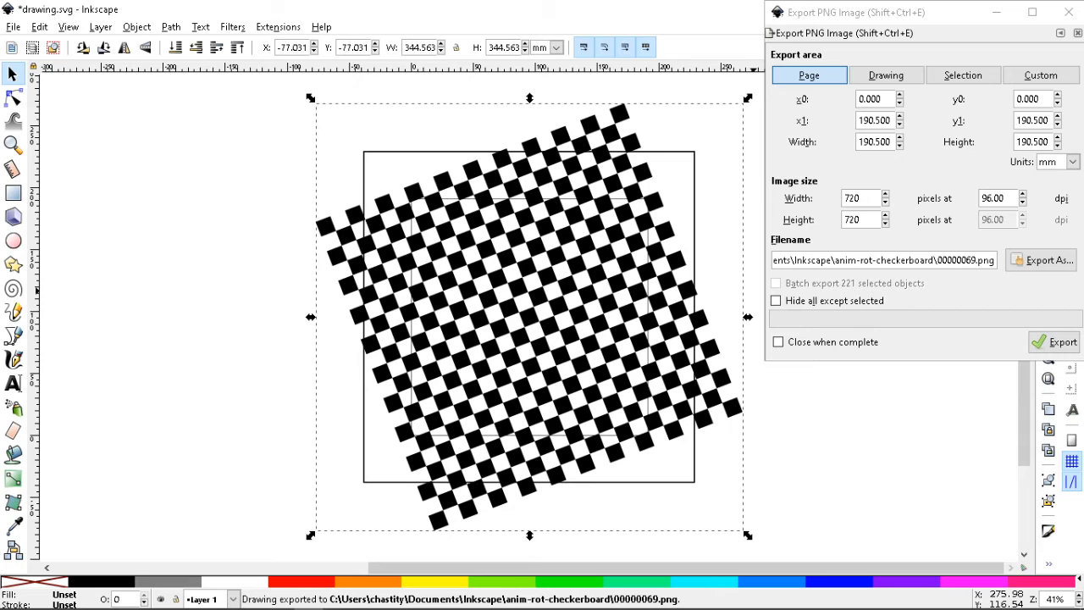
Step: Rotate the checkerboard group one increment clockwise and export the page as 00000070.png
key("bracketright")
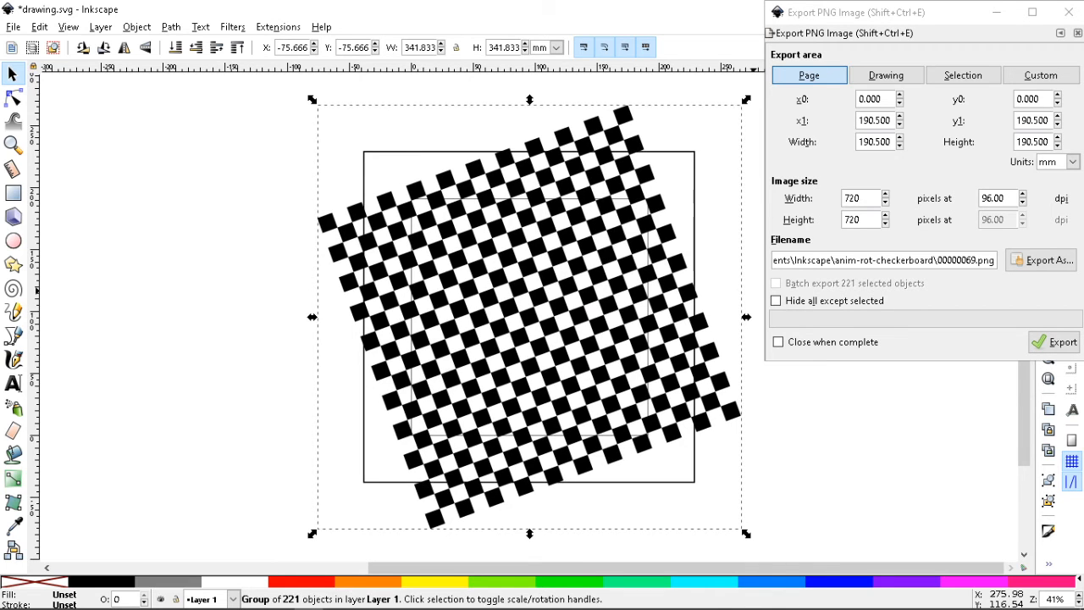
left_click(979, 260)
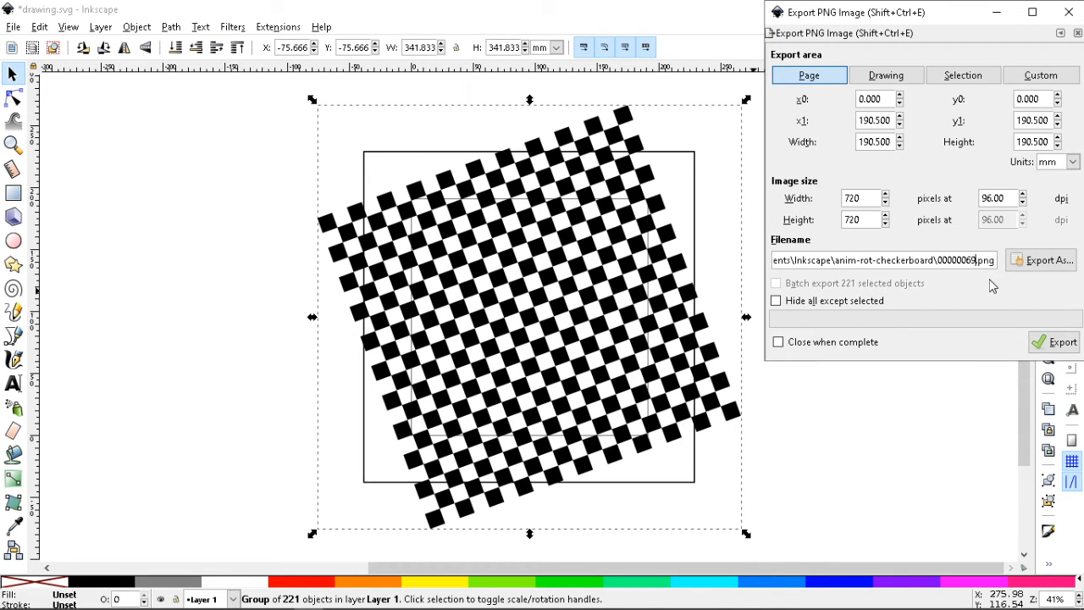
key("BackSpace")
key("BackSpace")
type("70")
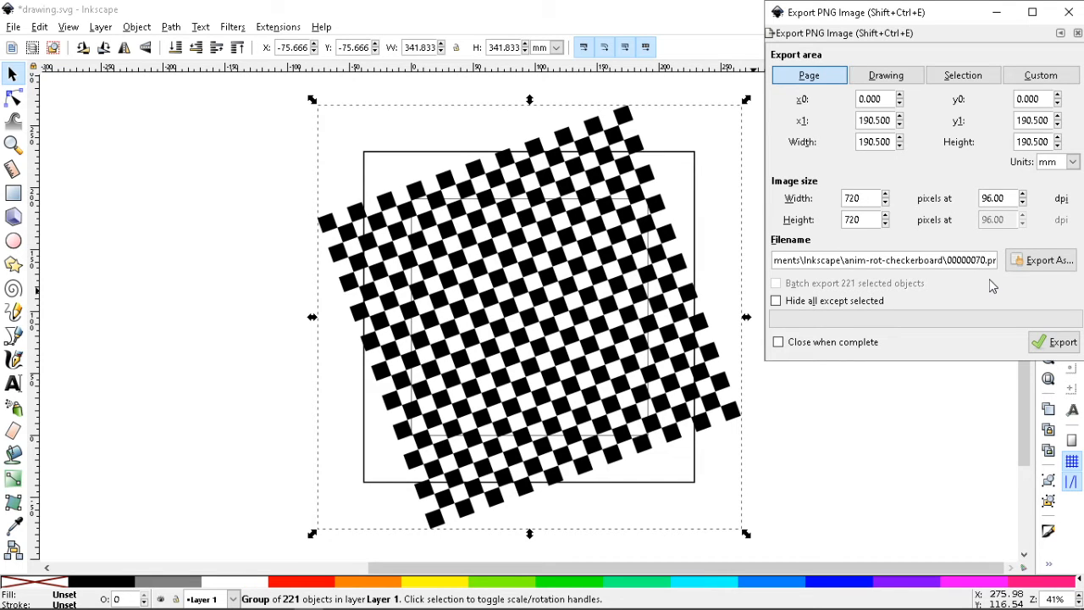
key("Return")
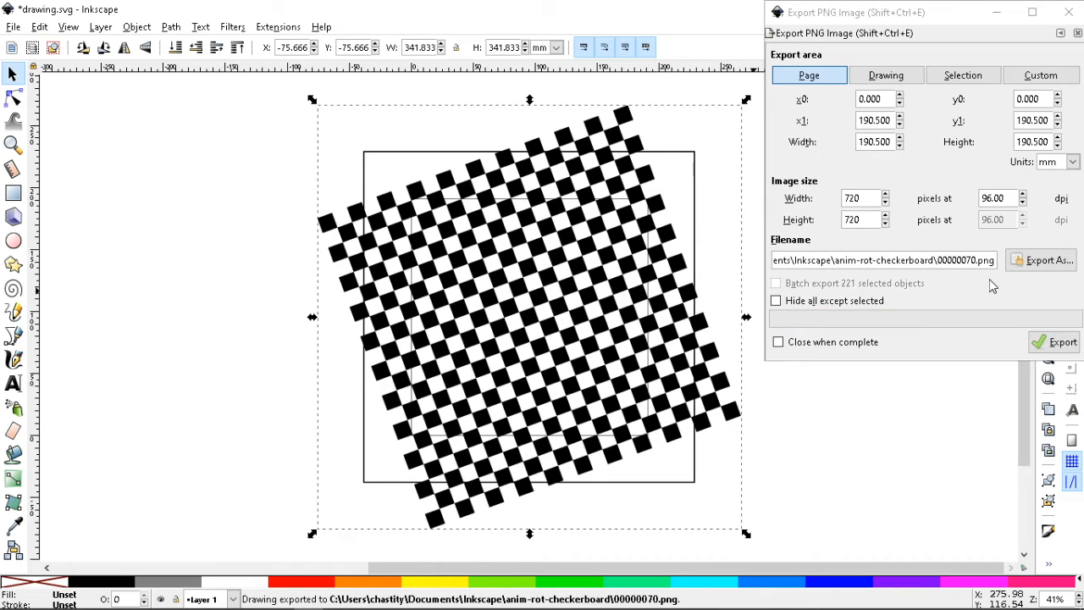
Step: Rotate the checkerboard group one increment clockwise and export the page as 00000071.png
key("bracketright")
left_click(975, 261)
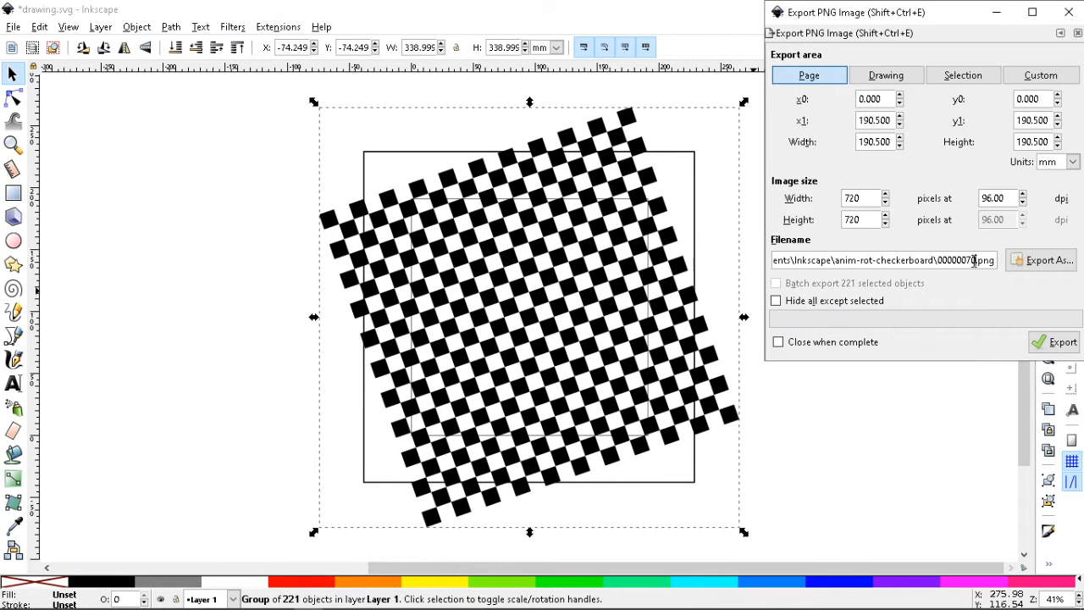
key("BackSpace")
type("1")
key("Return")
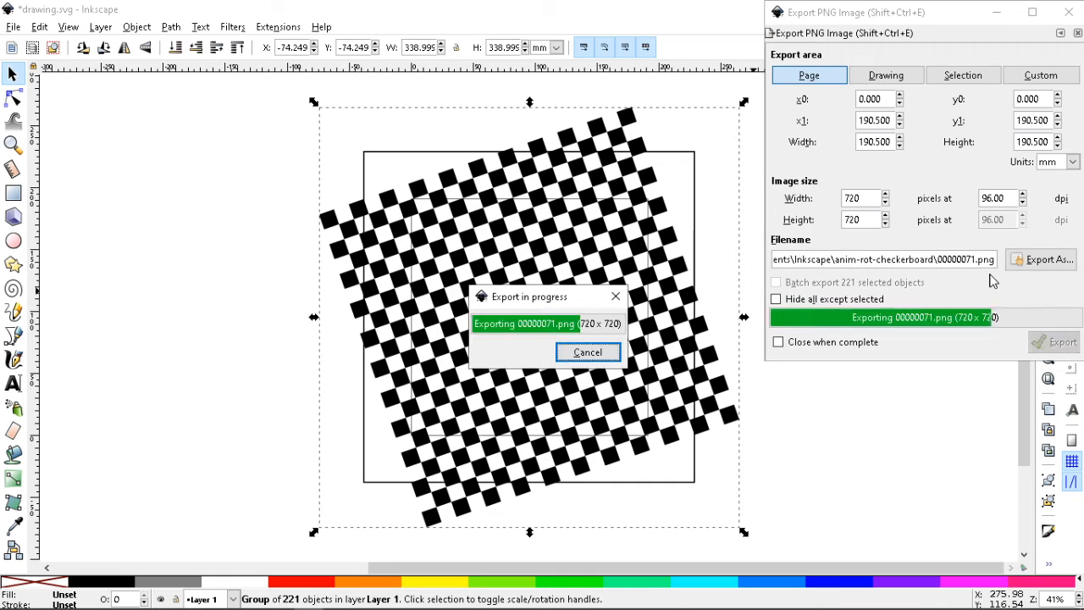
Step: Rotate the checkerboard group one increment clockwise and export the page as 00000072.png
key("bracketright")
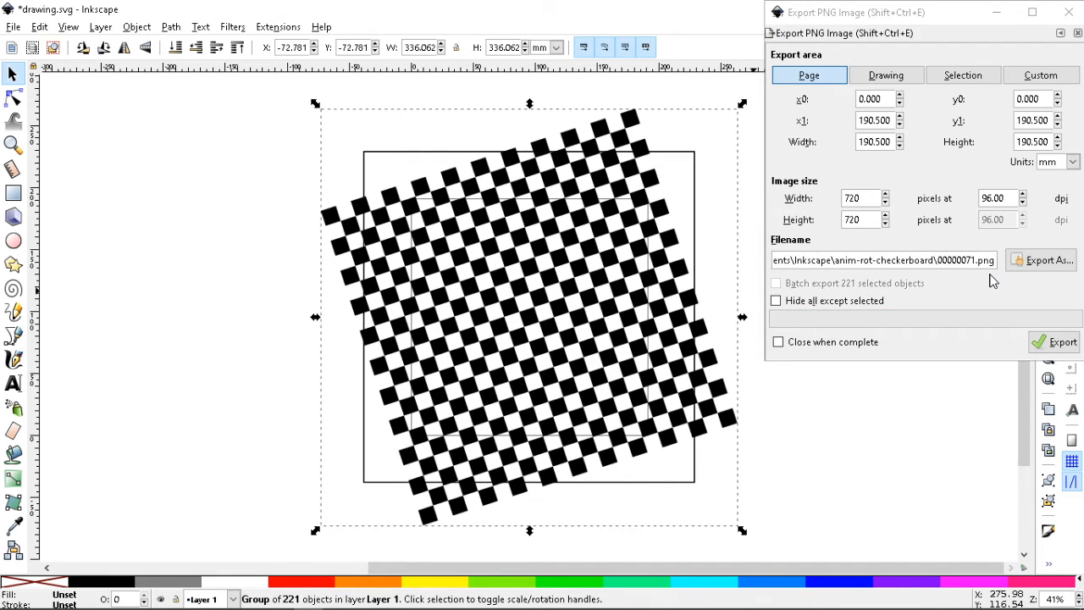
left_click(977, 261)
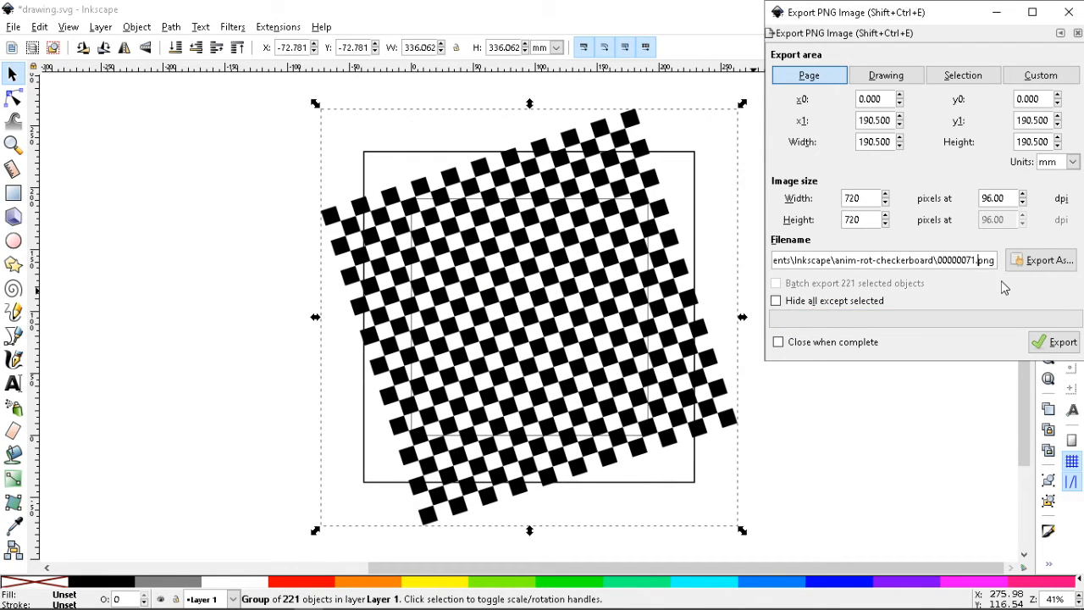
key("BackSpace")
type("2")
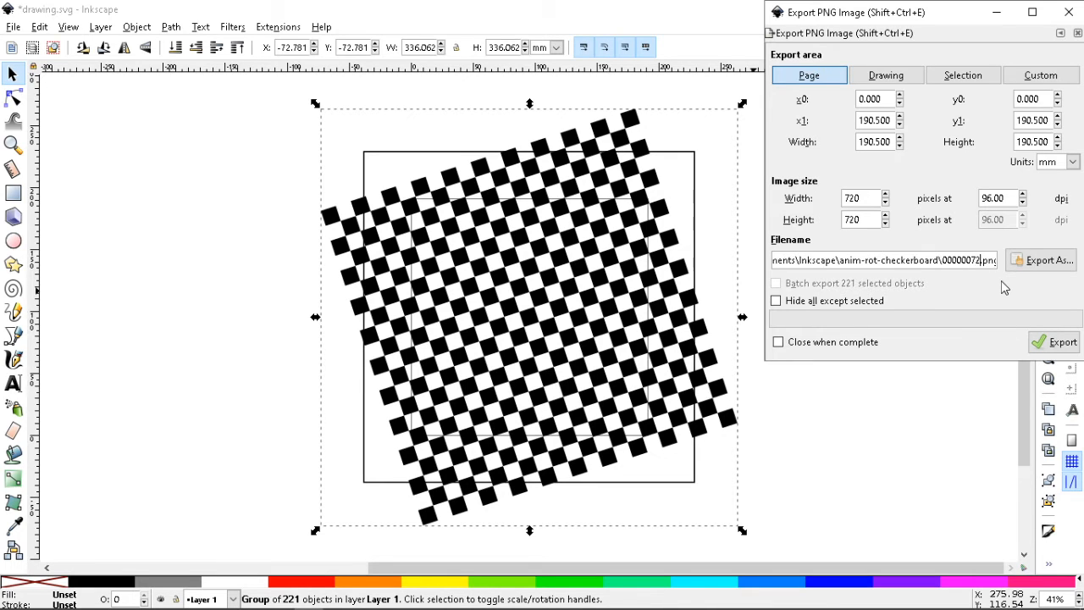
key("Return")
Step: Rotate the checkerboard group one increment clockwise and export the page as 00000073.png
key("bracketright")
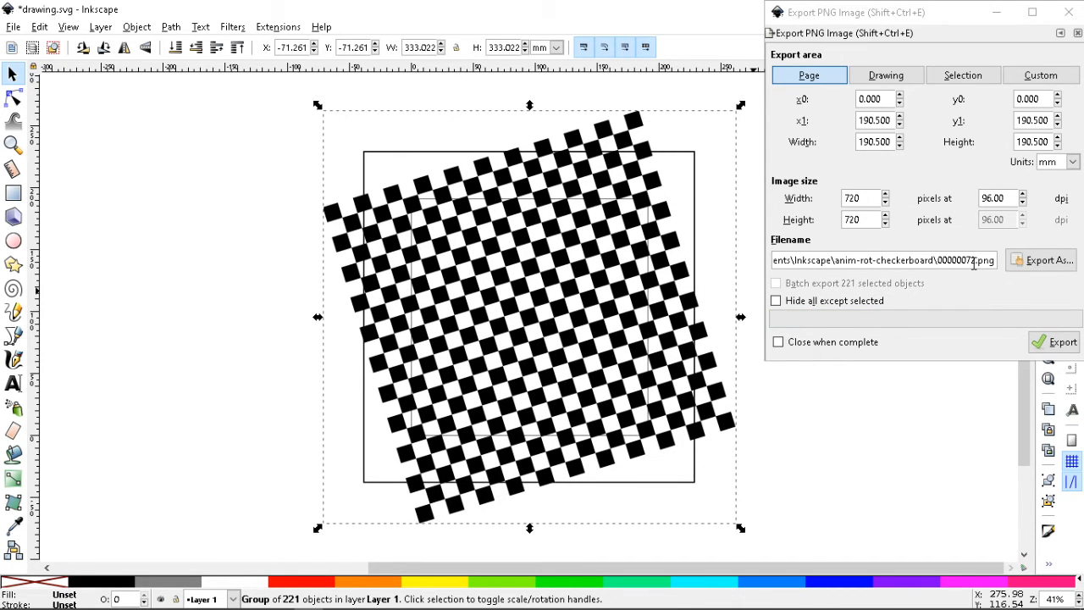
left_click(975, 262)
key("BackSpace")
type("3")
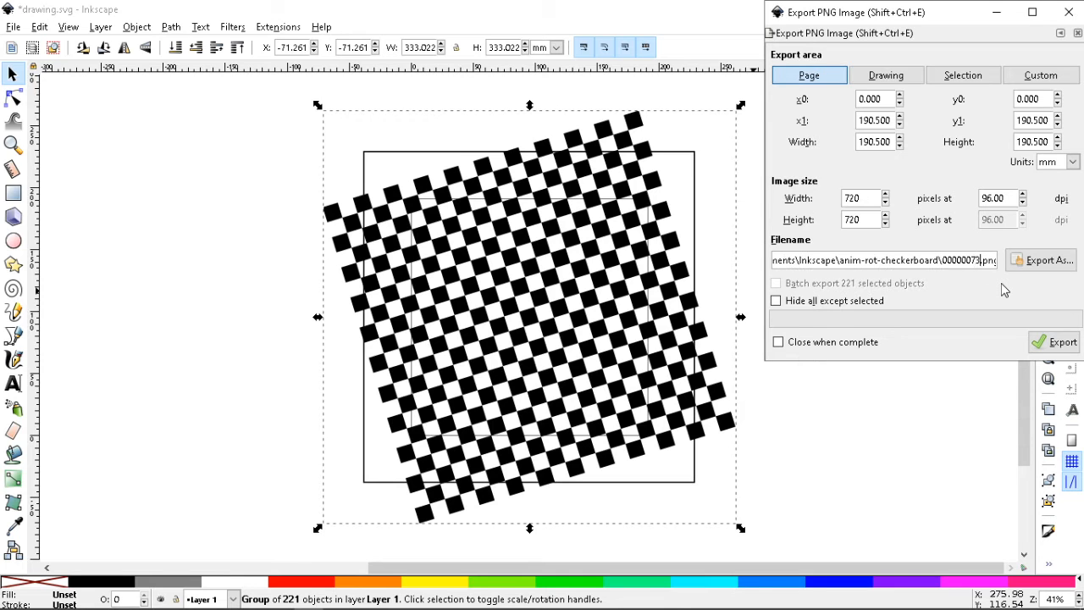
key("Return")
Step: Rotate the checkerboard group one increment clockwise and export the page as 00000074.png
key("bracketright")
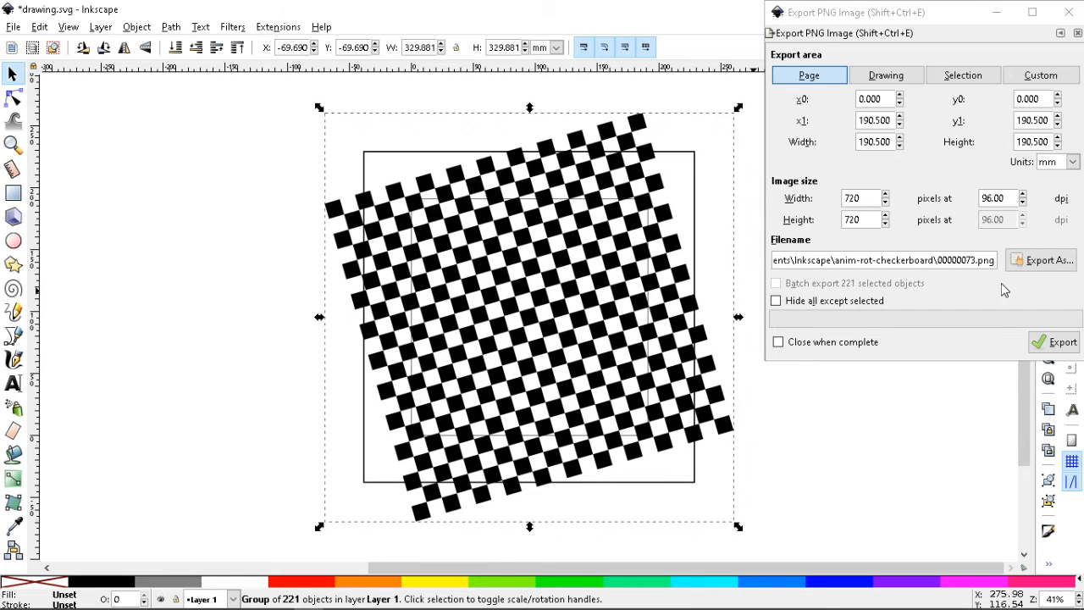
left_click(976, 262)
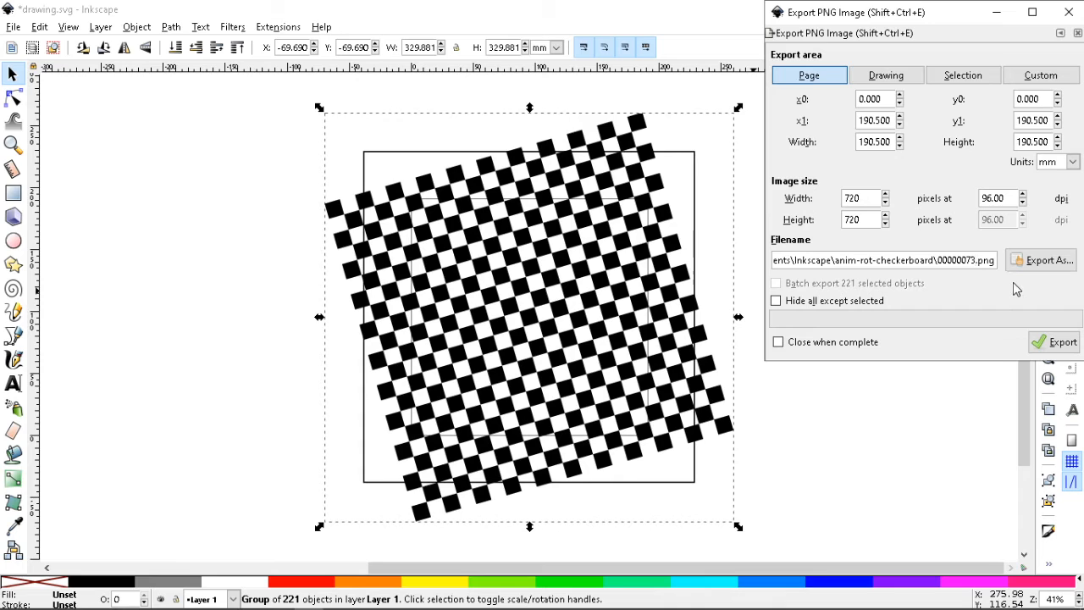
key("BackSpace")
type("4")
key("Return")
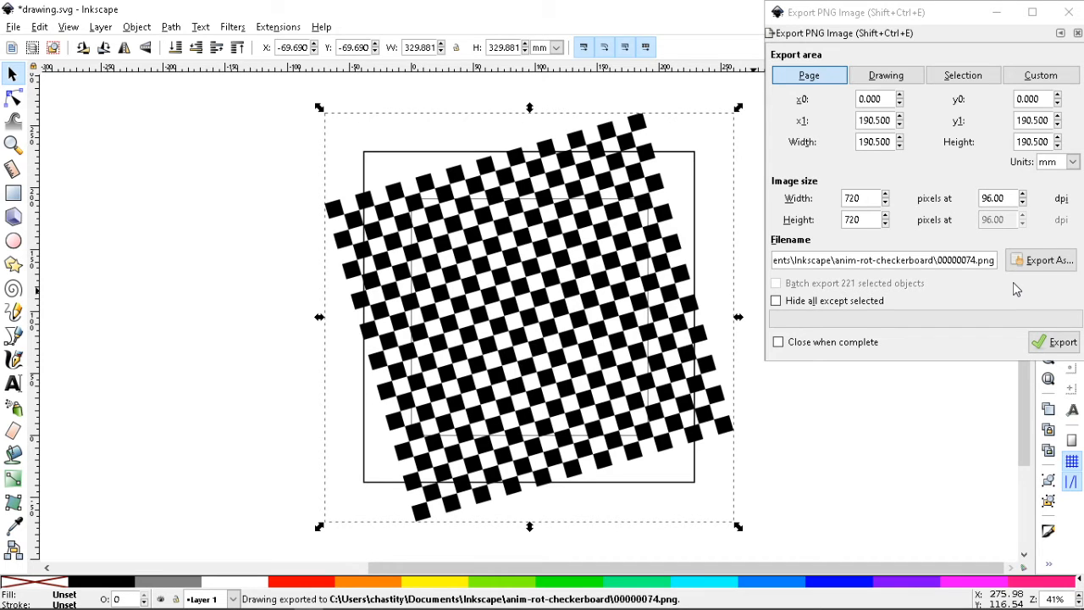
Step: Rotate the checkerboard group one increment clockwise and export the page as 00000075.png
key("bracketright")
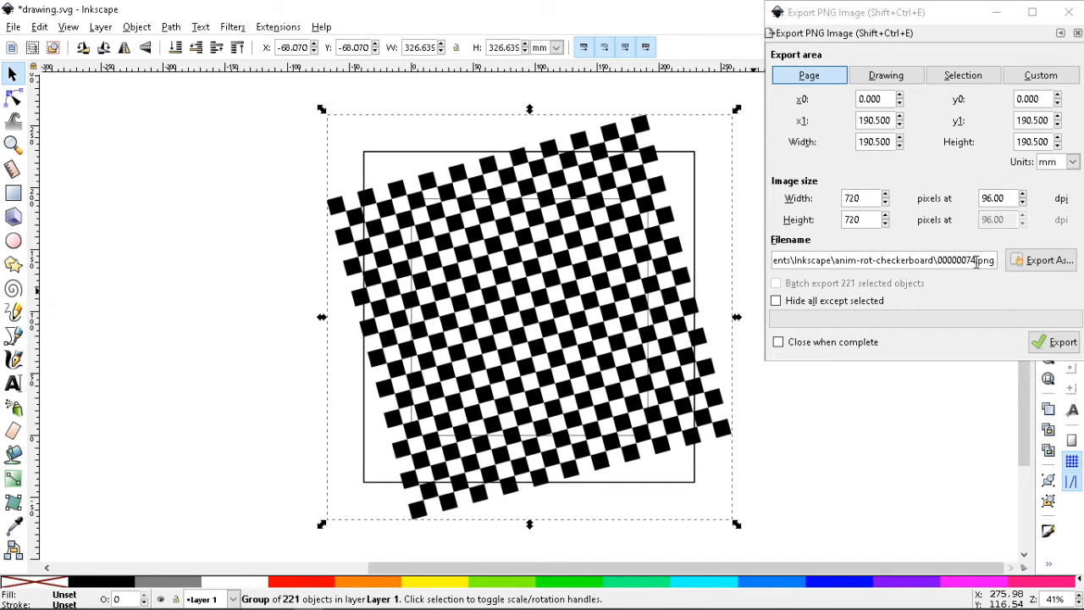
left_click(977, 263)
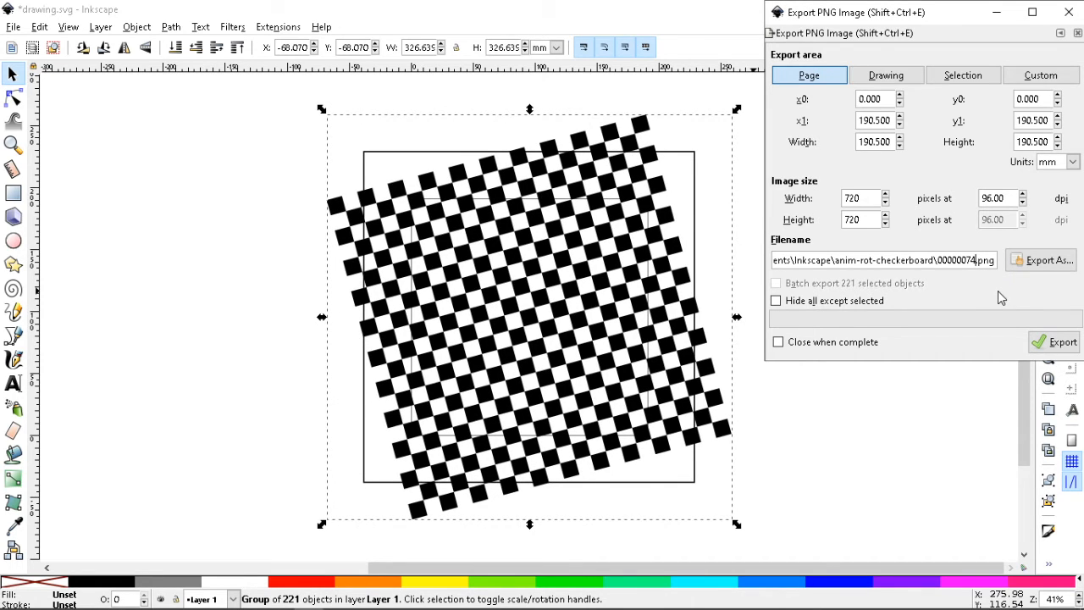
key("BackSpace")
type("5")
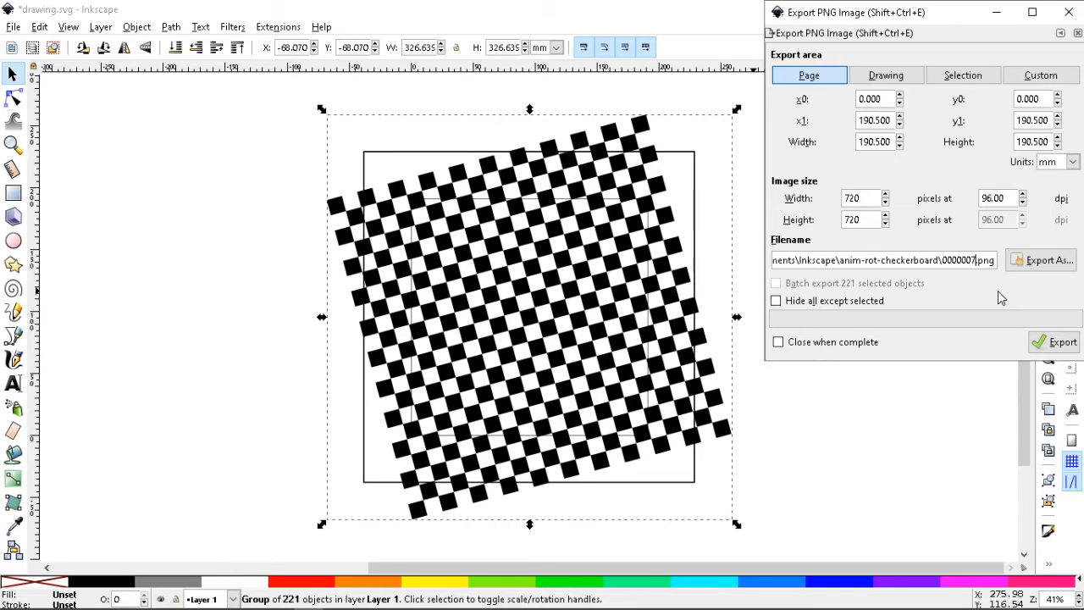
key("Return")
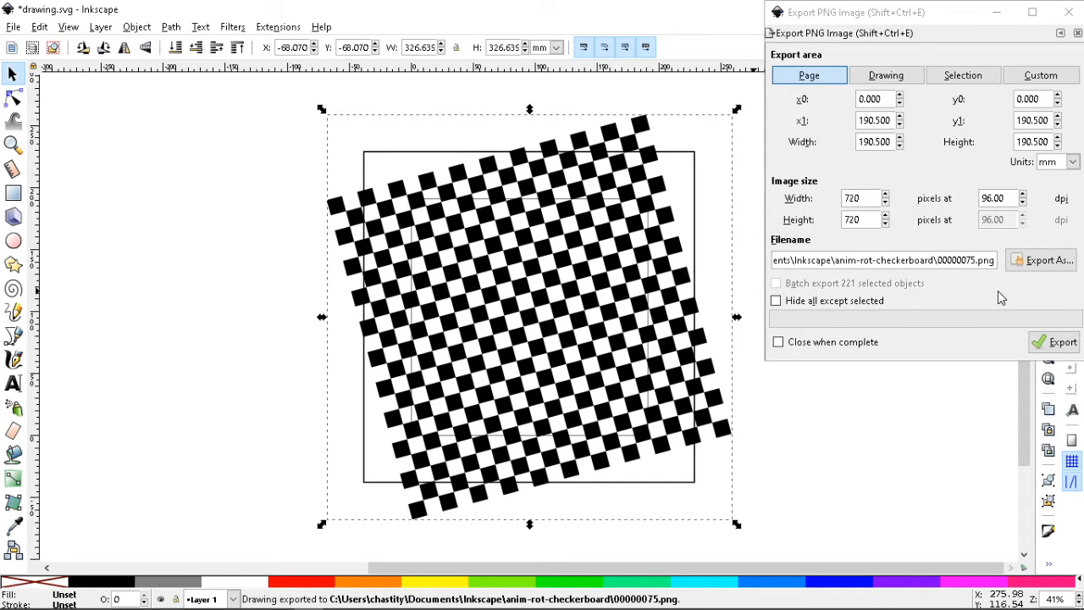
Step: Rotate the checkerboard group one increment clockwise and export the page as 00000076.png
key("bracketright")
left_click(977, 263)
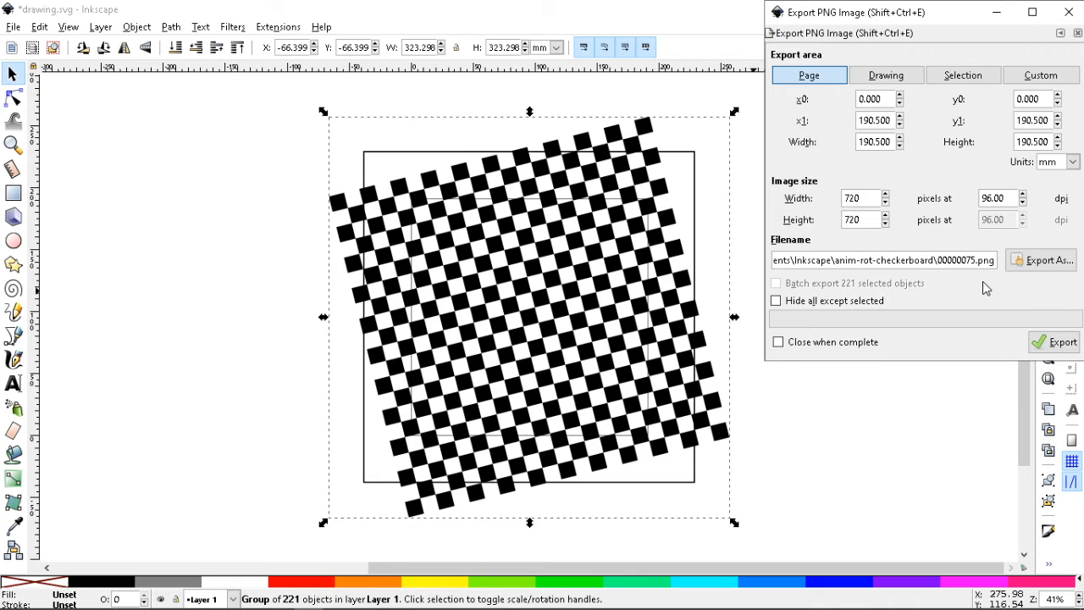
key("BackSpace")
type("6")
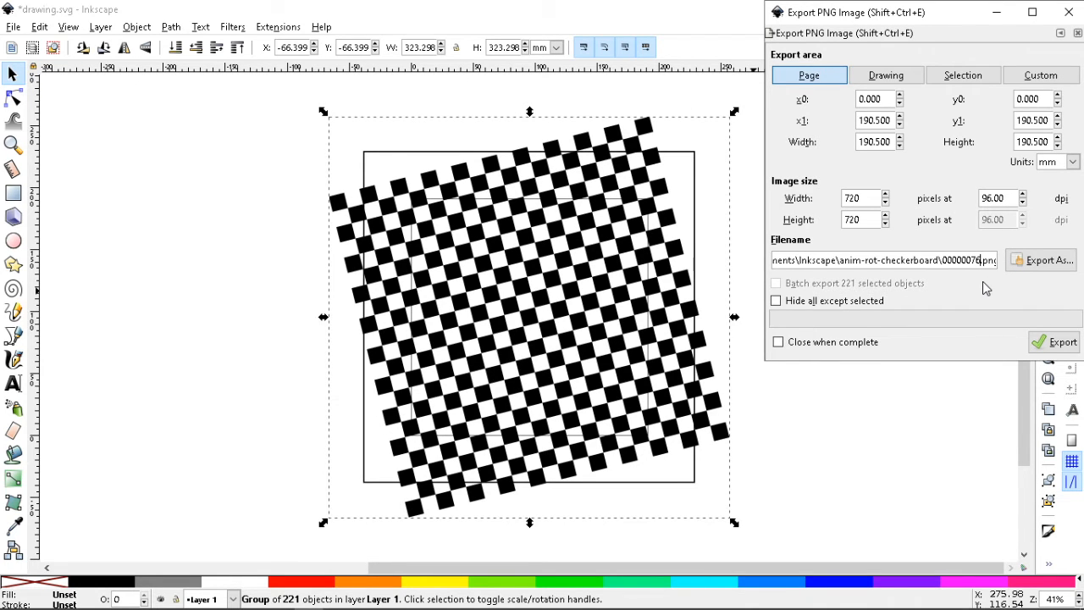
key("Return")
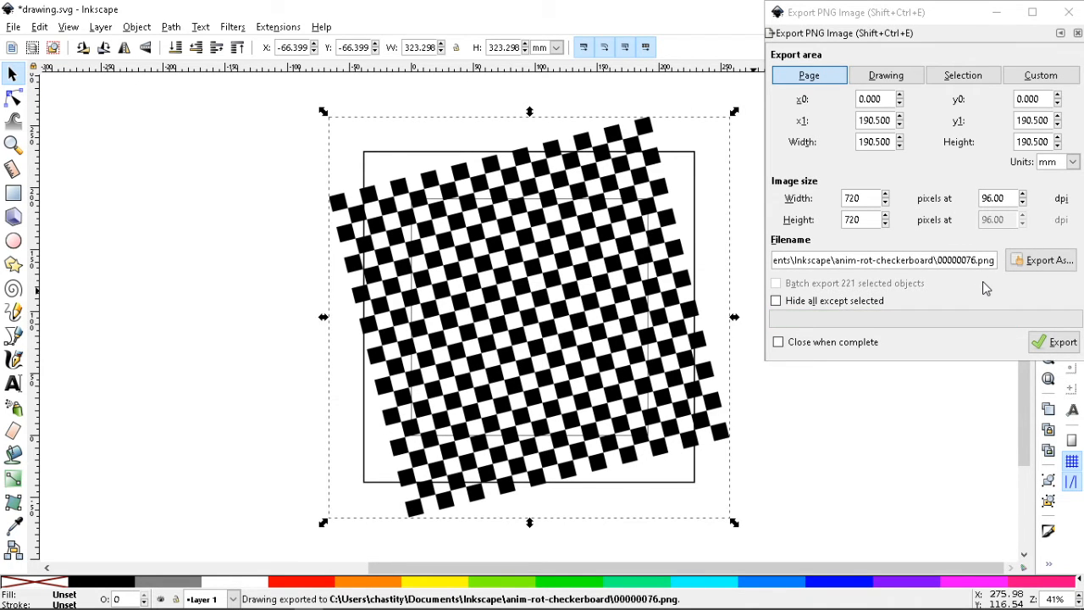
Step: Rotate the checkerboard group one increment clockwise and export the page as 00000077.png
key("bracketright")
left_click(978, 265)
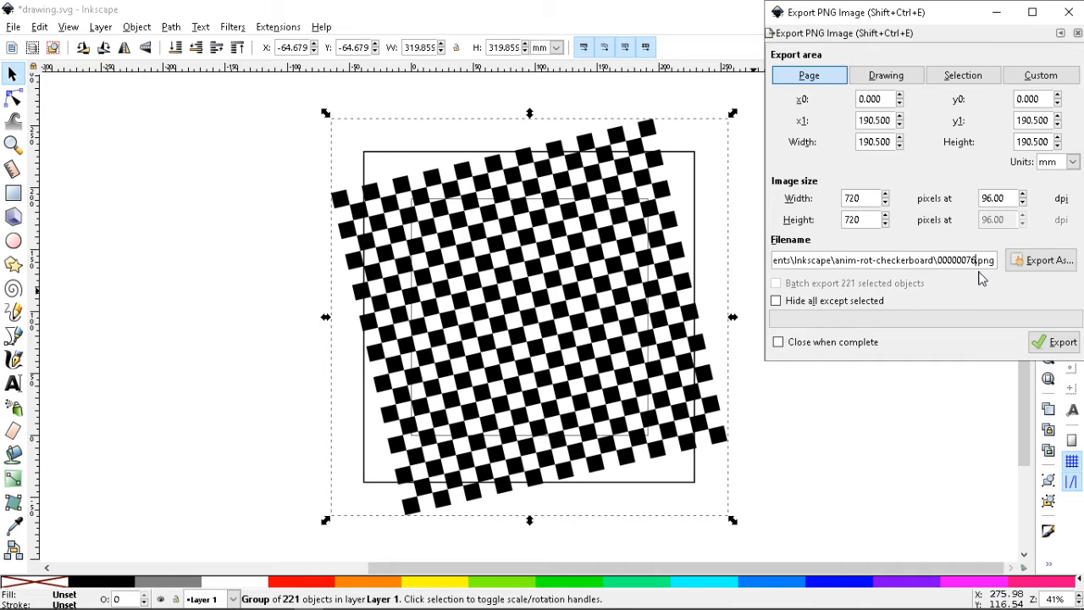
key("BackSpace")
type("7")
key("Return")
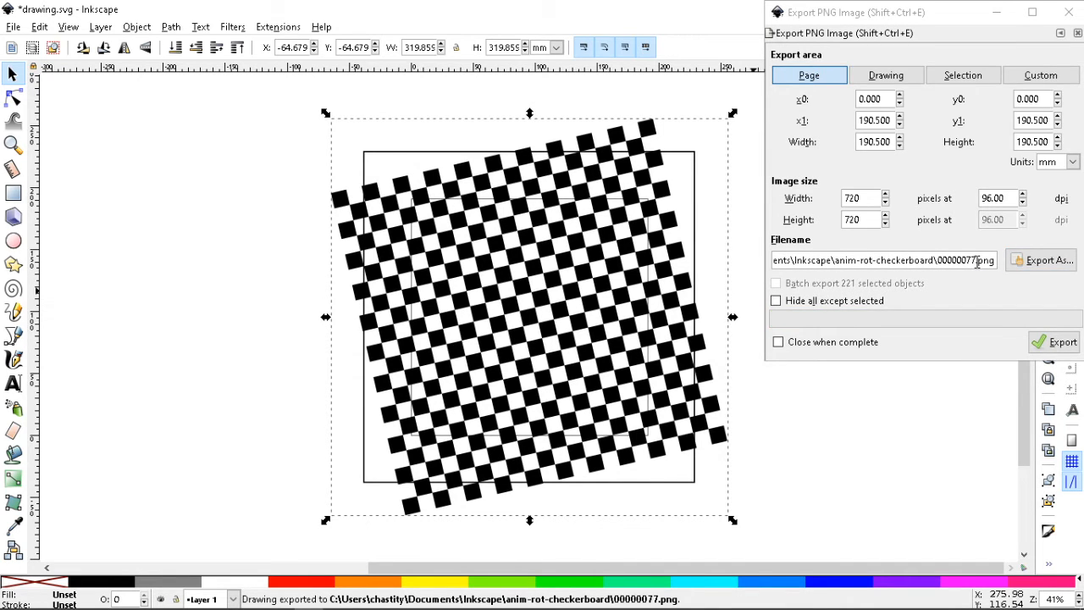
Step: Export the page again as 00000078.png with the checkerboard at its current rotation
left_click(978, 262)
key("Left")
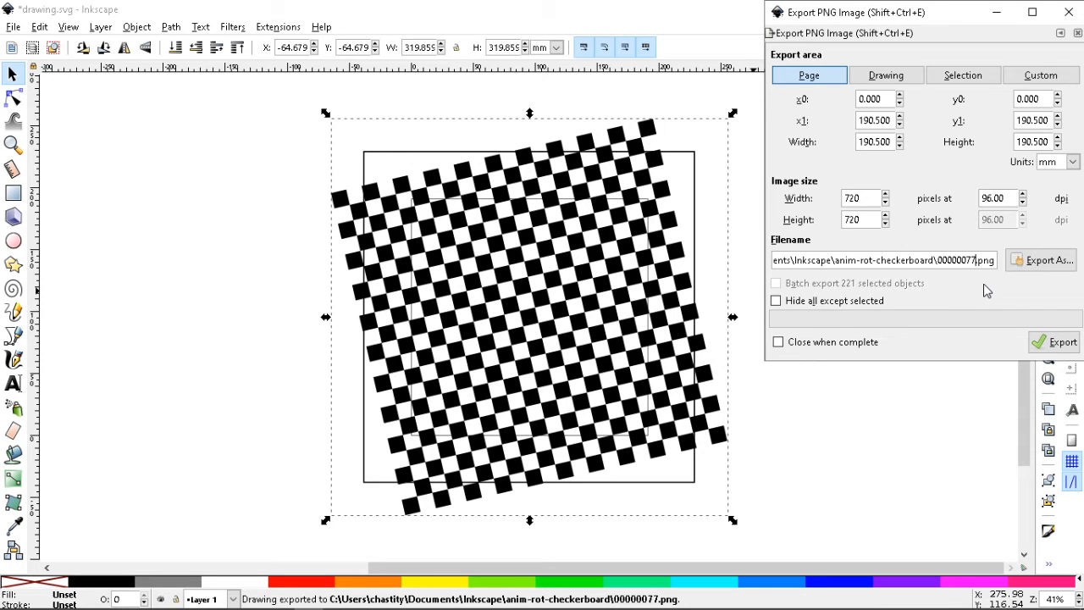
key("BackSpace")
type("8")
key("Return")
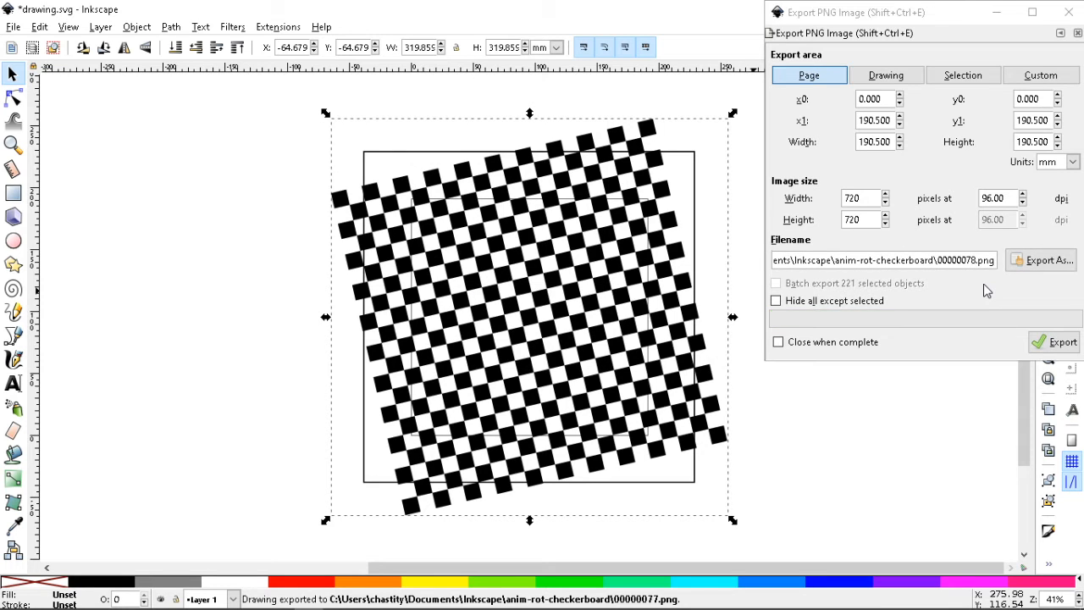
Step: Rotate the checkerboard group one increment clockwise and export the page as 00000079.png
key("]")
left_click(976, 264)
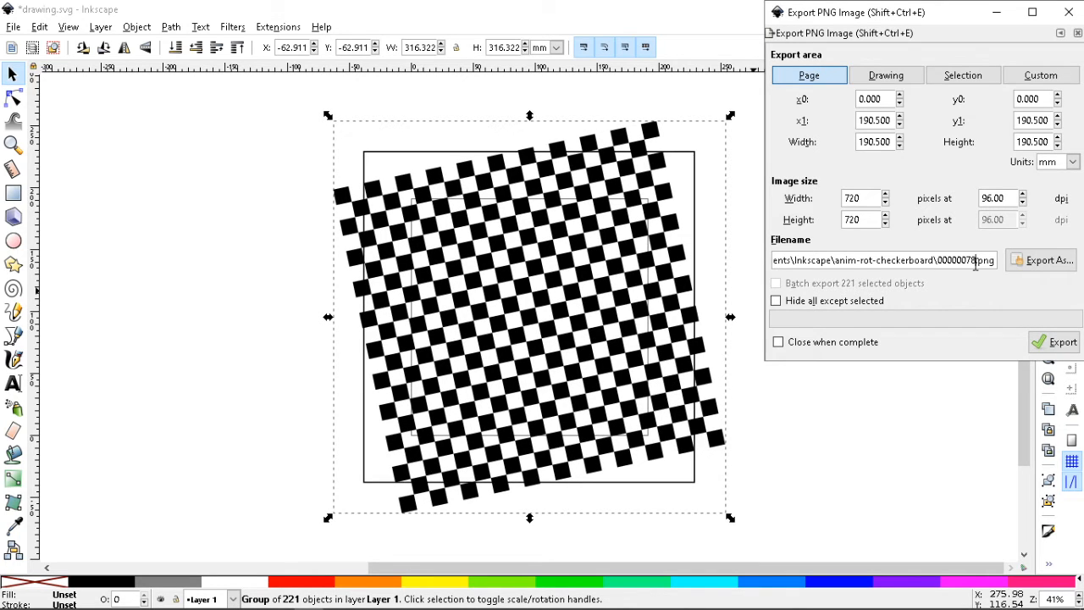
key("BackSpace")
type("9")
key("Return")
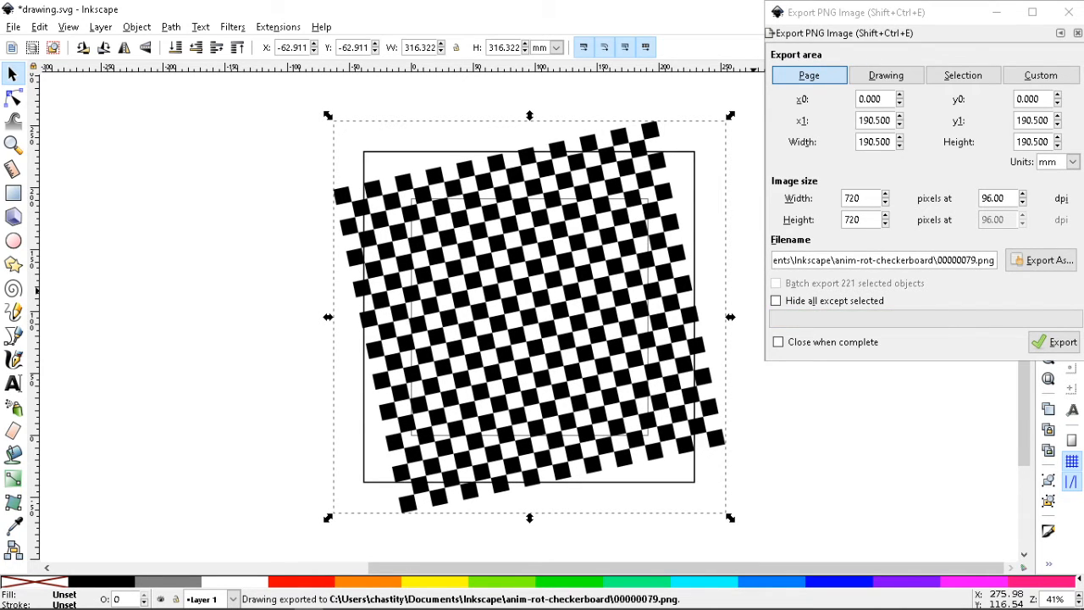
Step: Rotate the checkerboard group one increment clockwise and export the page as 00000080.png
key("]")
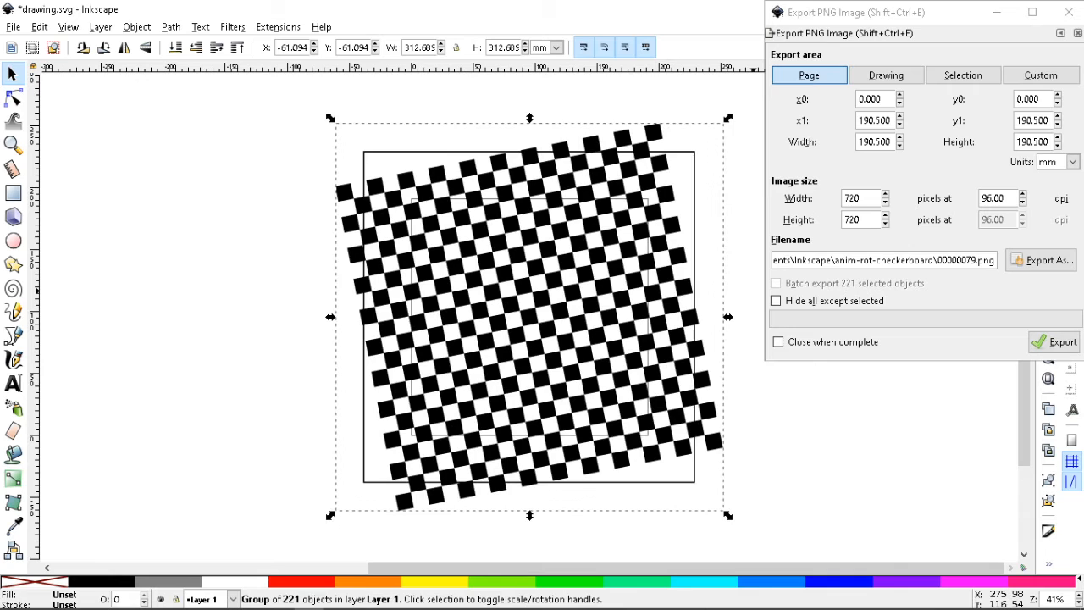
left_click(975, 260)
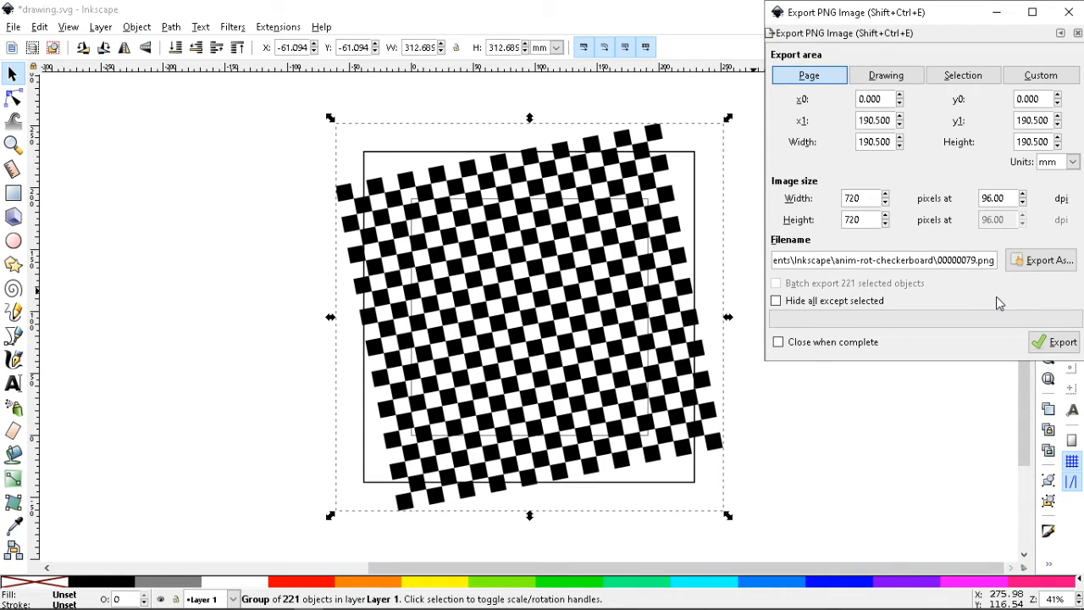
key("BackSpace")
key("BackSpace")
type("80")
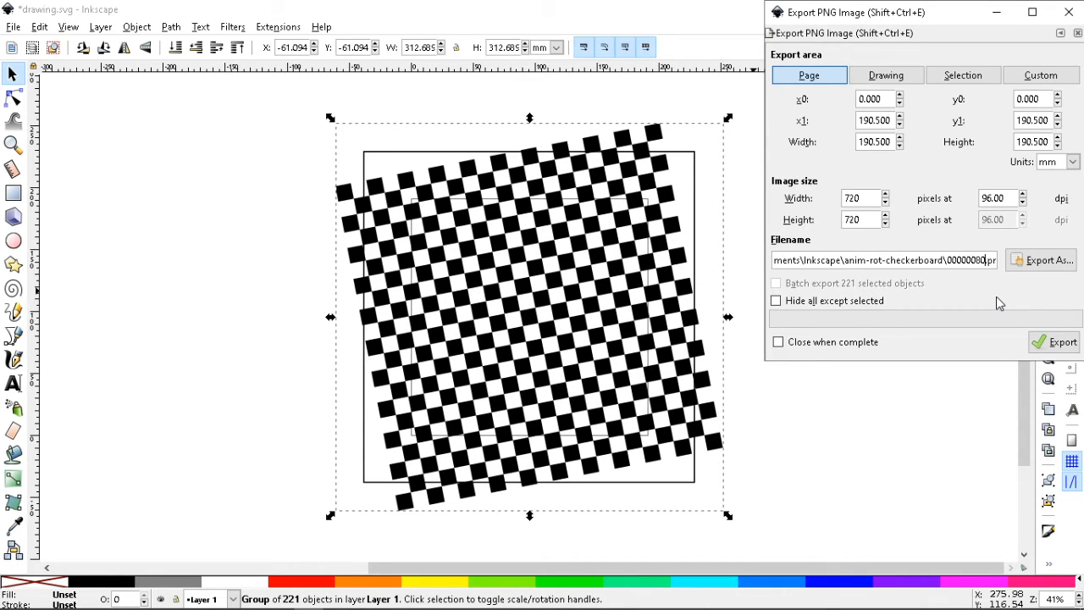
key("Return")
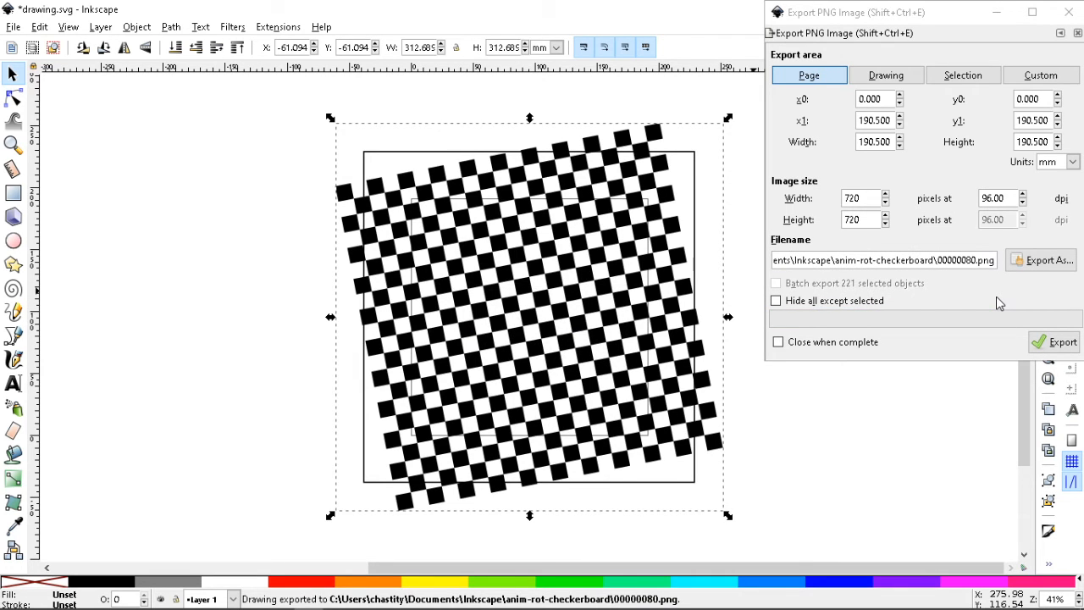
Step: Rotate the checkerboard group one increment clockwise and export the page as 00000081.png
key("]")
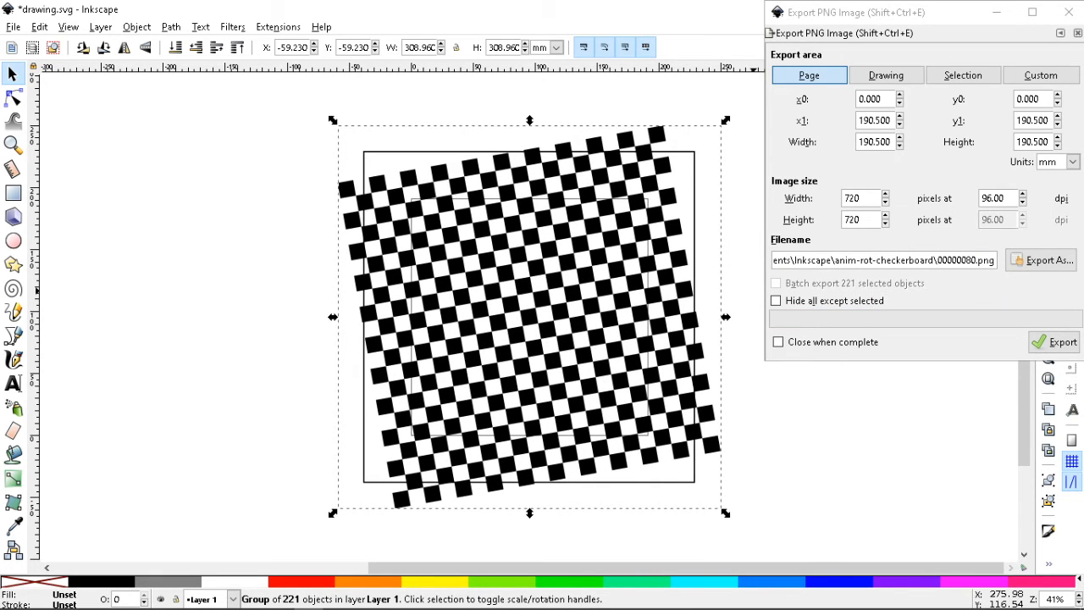
left_click(976, 261)
key("BackSpace")
type("1")
key("Return")
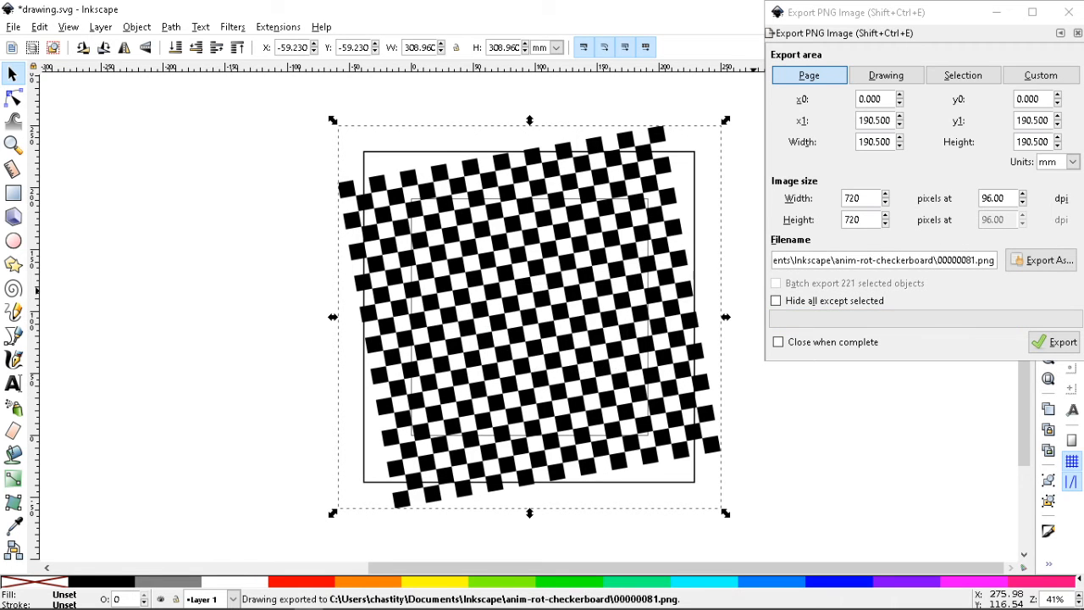
Step: Rotate the checkerboard group one increment clockwise and export the page as 00000082.png
key("]")
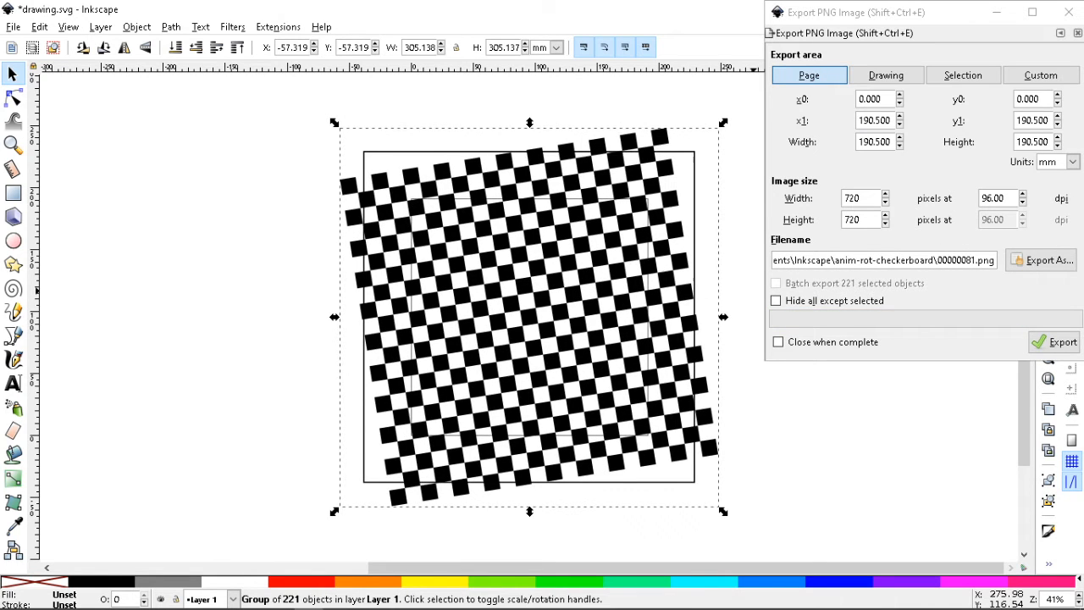
left_click(976, 261)
key("BackSpace")
type("2")
key("Return")
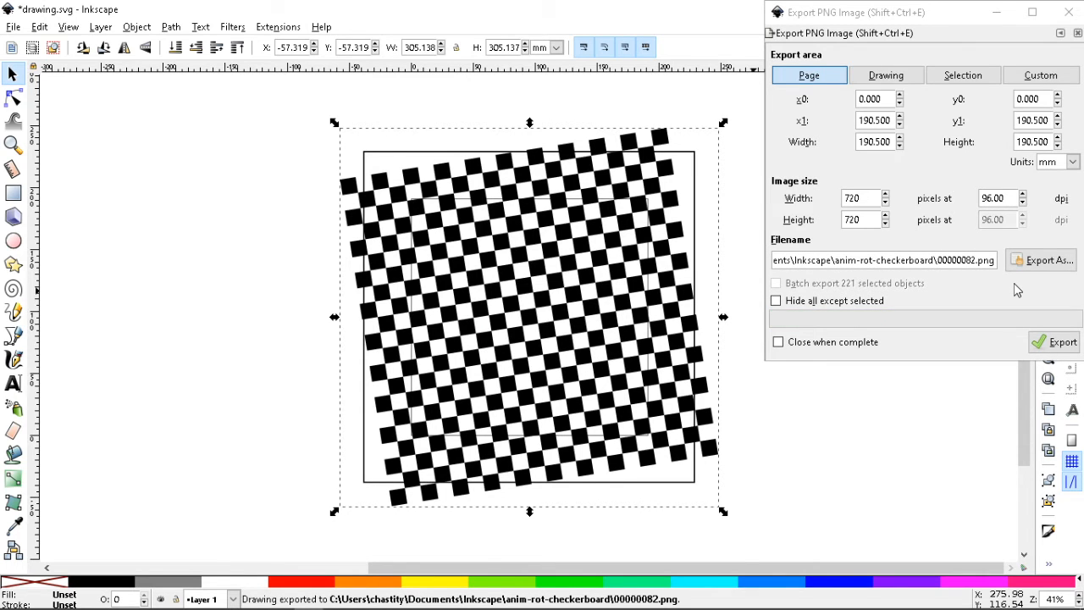
Step: Rotate the checkerboard group one increment clockwise and export the page as 00000083.png
key("]")
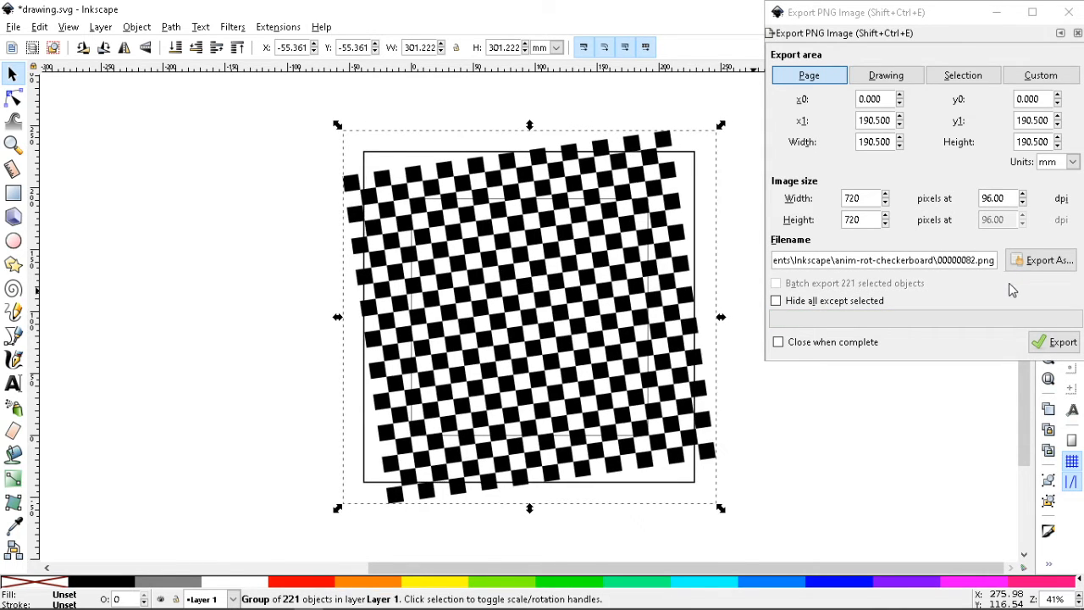
left_click(976, 262)
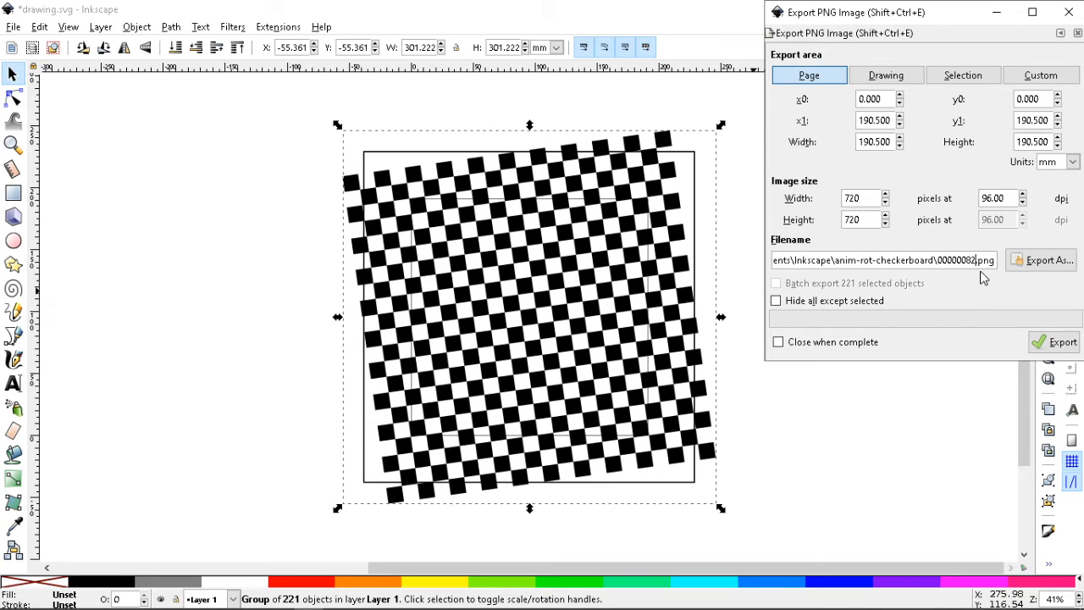
key("BackSpace")
type("3")
key("Return")
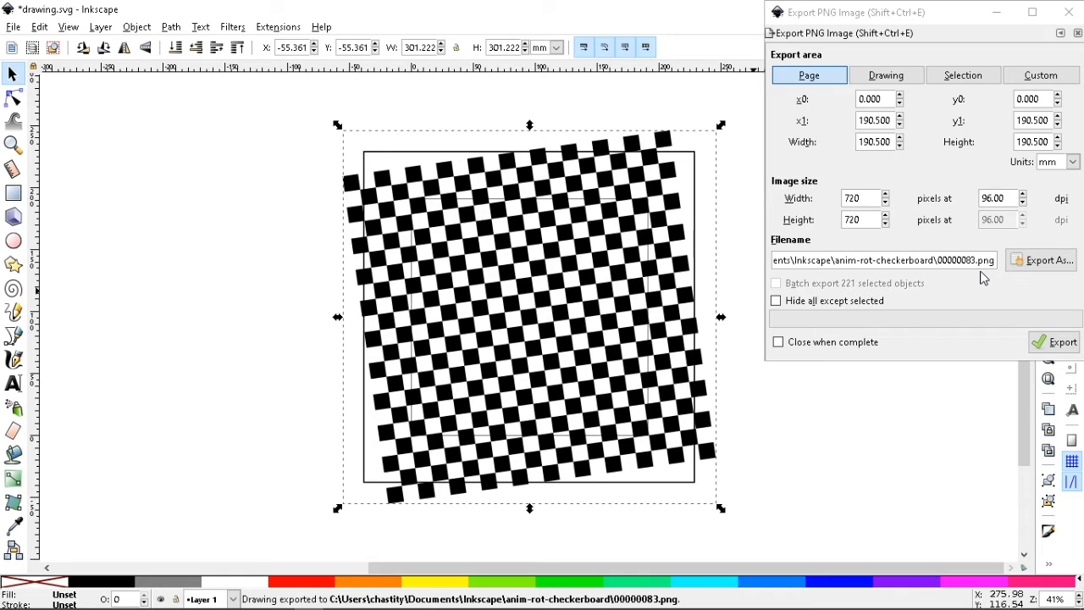
Step: Rotate the checkerboard group one increment clockwise and export the page as 00000084.png
key("bracketright")
left_click(977, 260)
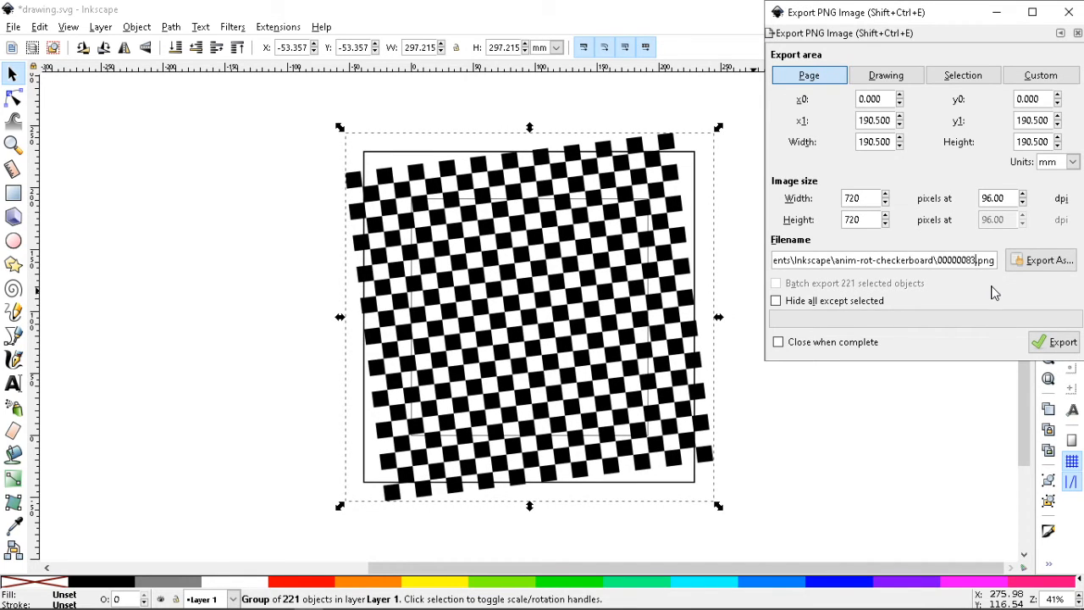
key("BackSpace")
type("4")
key("Return")
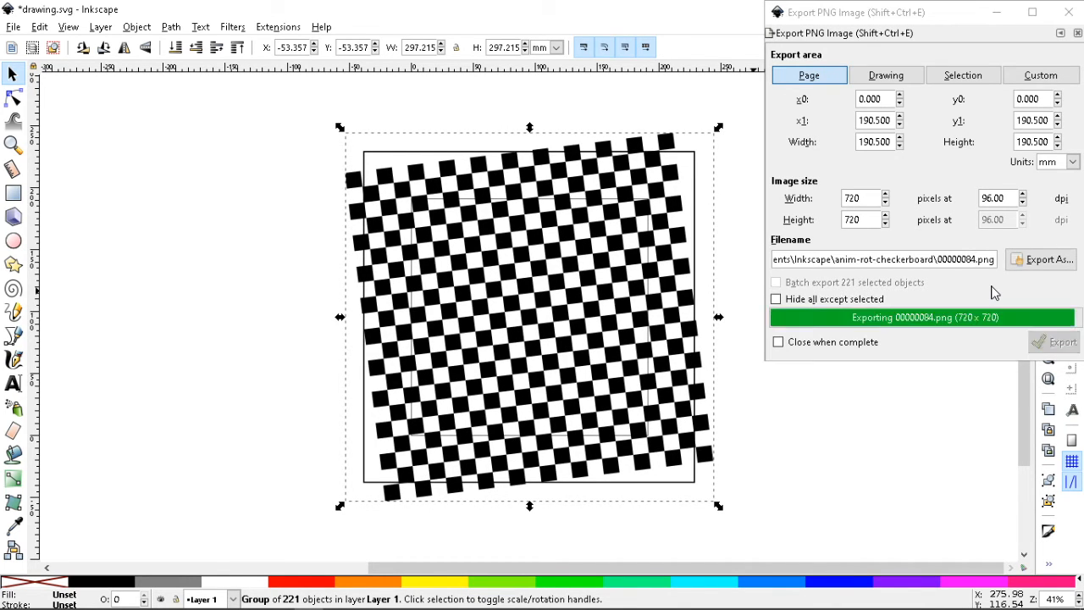
Step: Rotate the checkerboard group one increment clockwise and export the page as 00000085.png
key("bracketright")
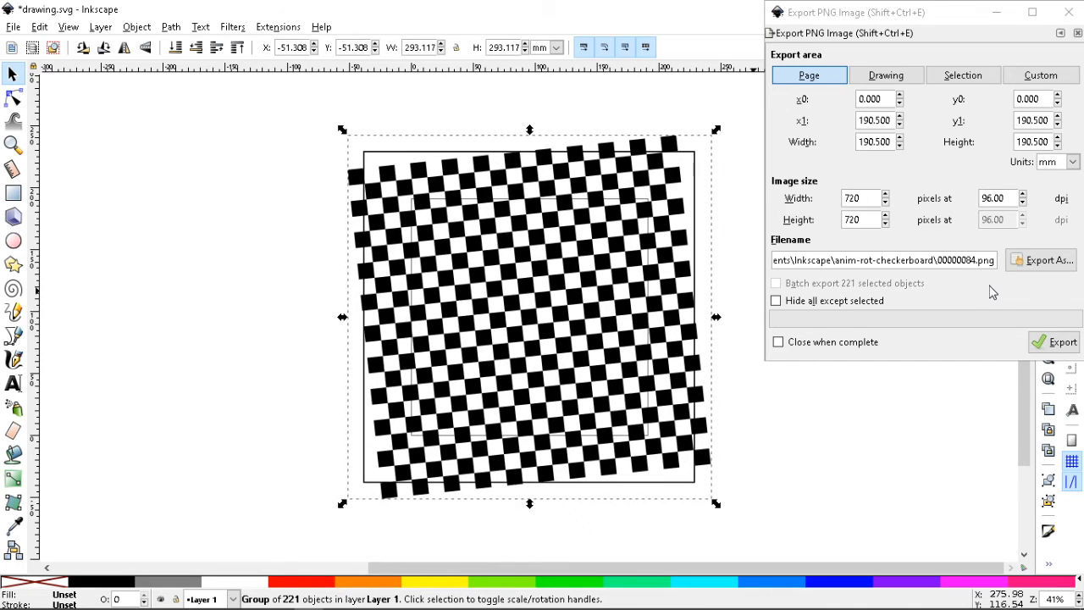
left_click(975, 261)
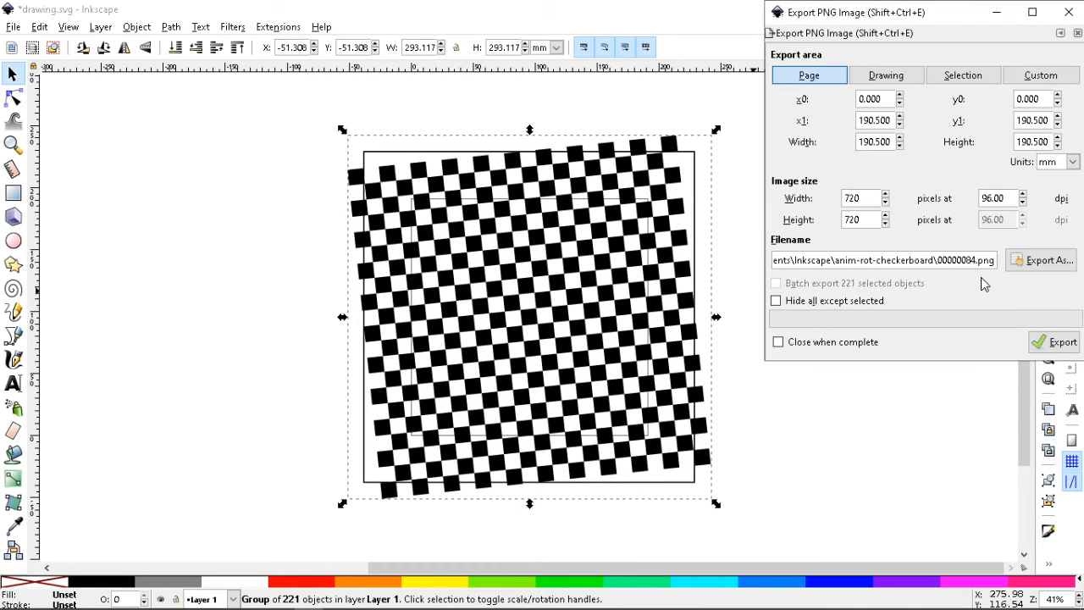
key("BackSpace")
type("5")
key("Return")
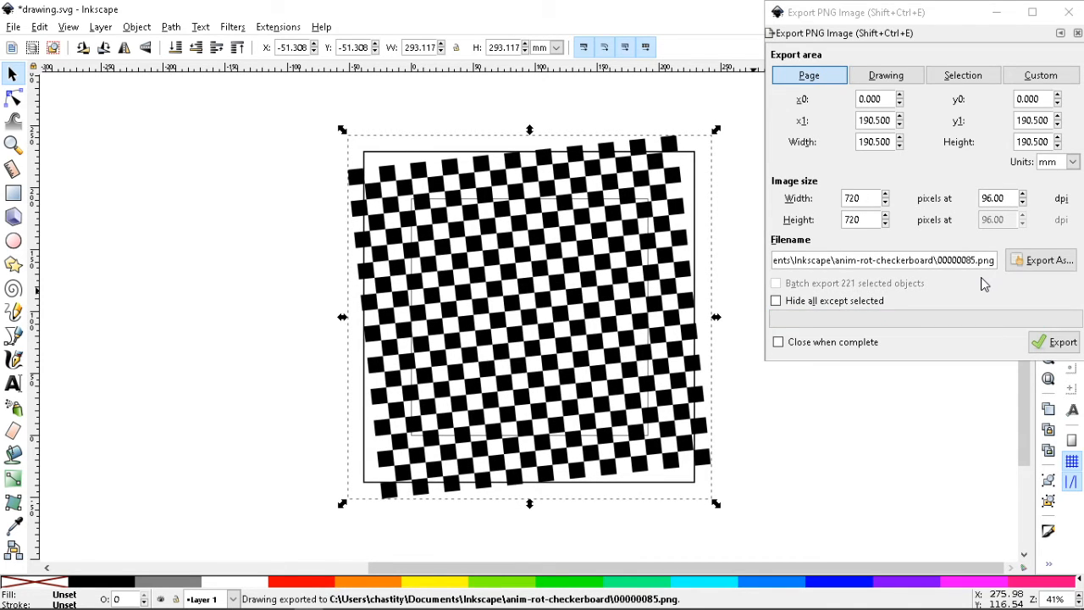
Step: Rotate the checkerboard group one increment clockwise and export the page as 00000086.png
key("bracketright")
left_click(975, 263)
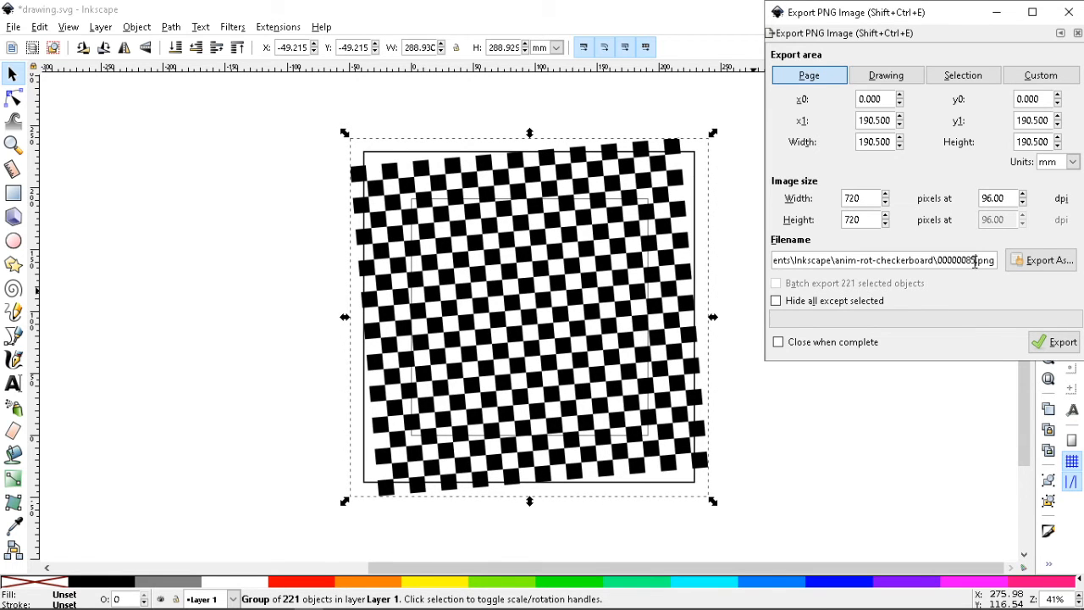
key("BackSpace")
type("6")
key("Return")
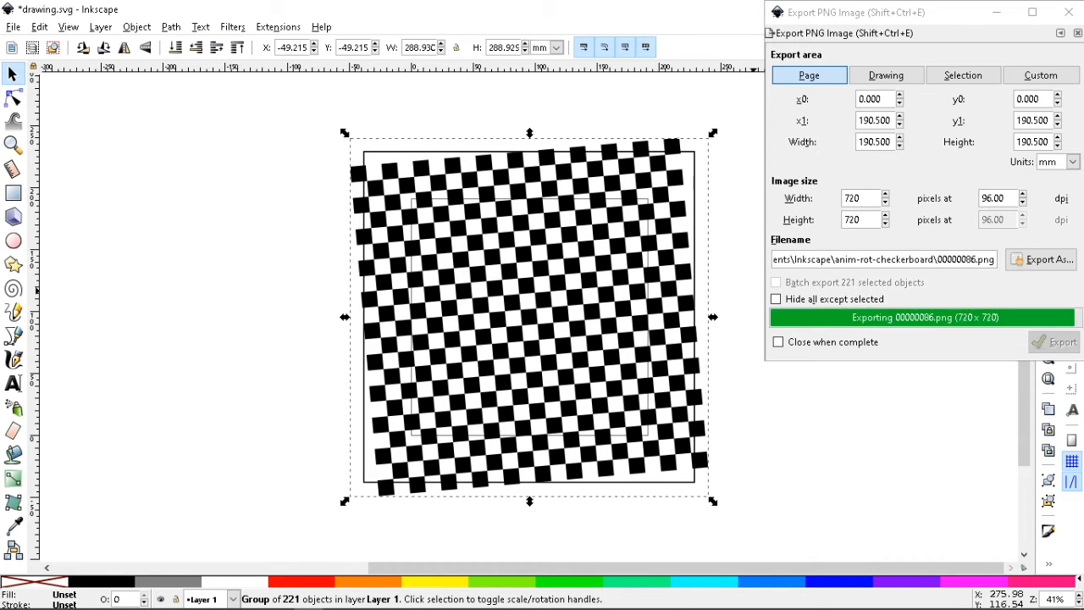
Step: Rotate the checkerboard group one increment clockwise and export the page as 00000087.png
key("bracketright")
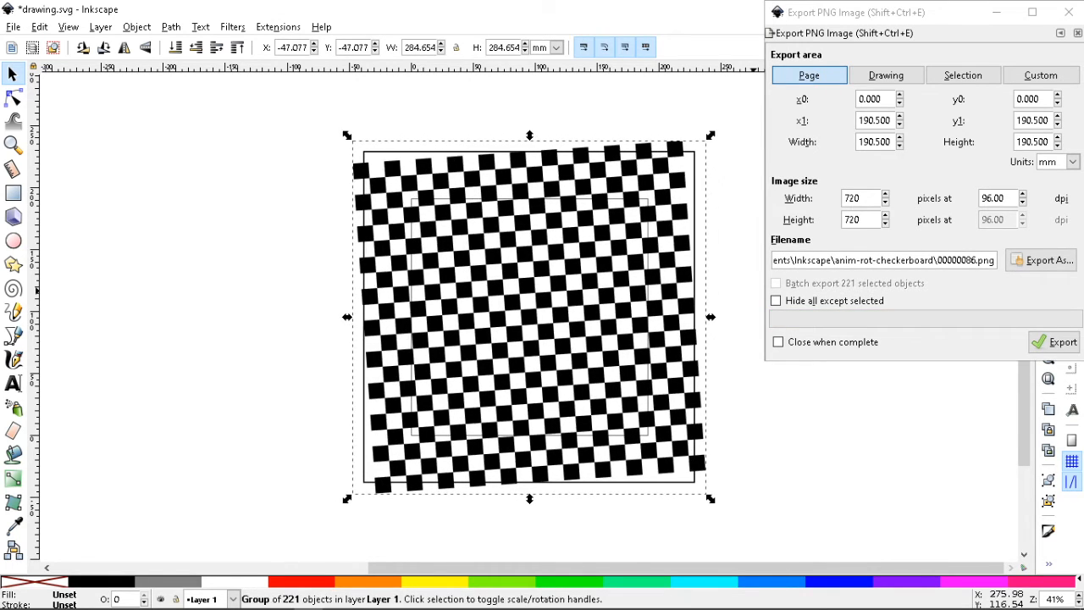
left_click(975, 263)
key("BackSpace")
type("7")
key("Return")
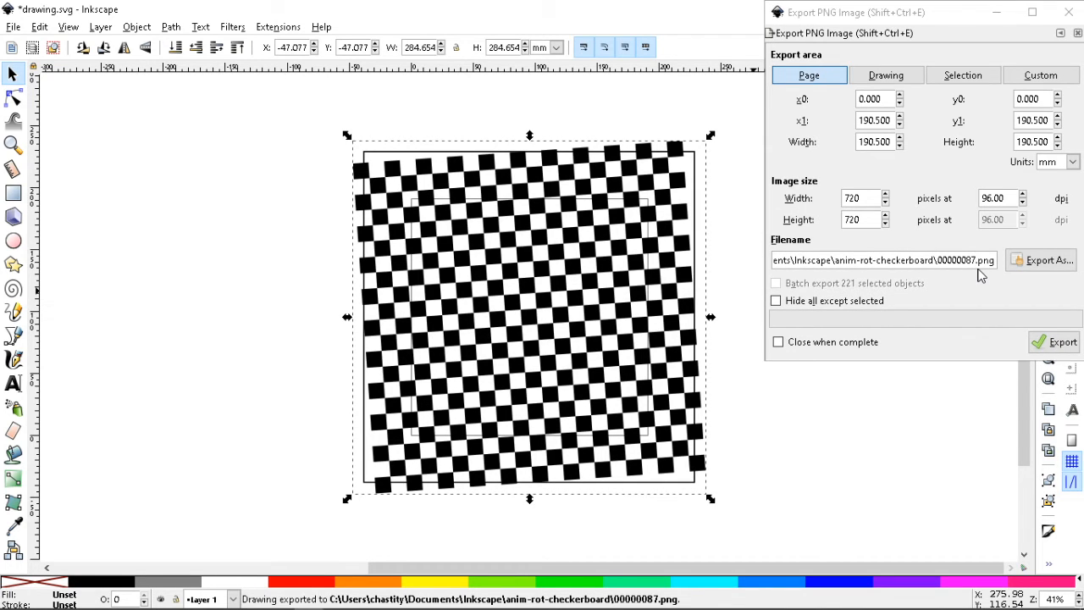
Step: Export the page again as 00000088.png with the checkerboard at its current rotation
left_click(975, 263)
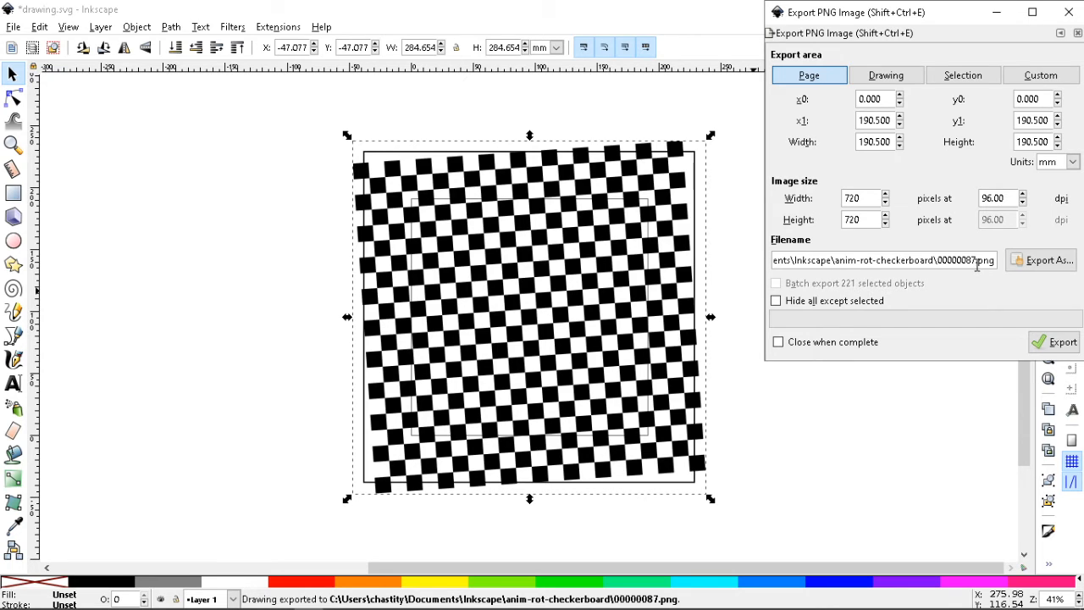
key("BackSpace")
type("8")
key("Return")
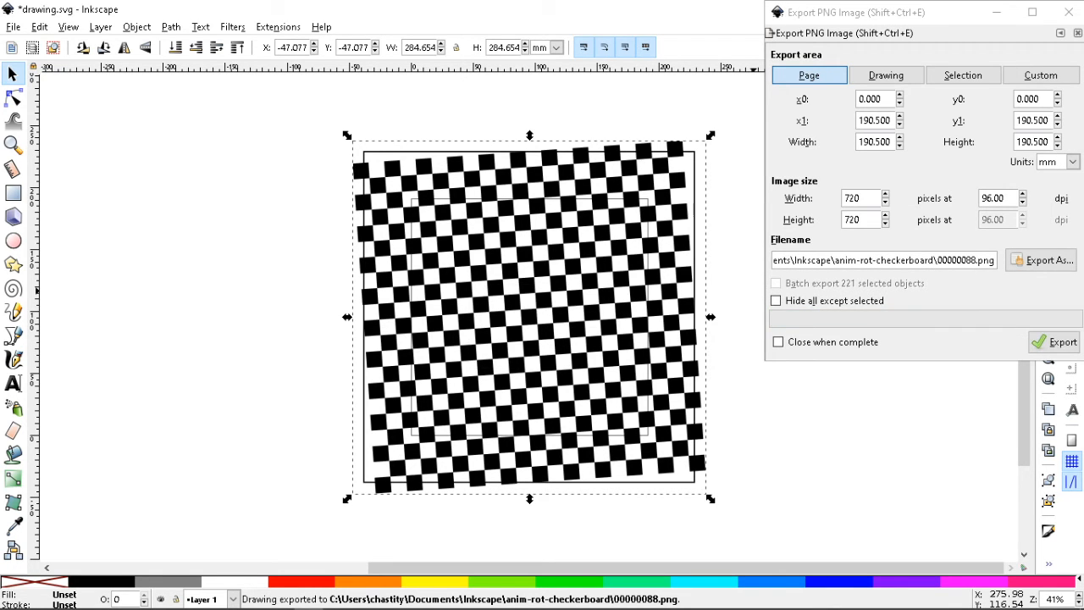
Step: Rotate the checkerboard group one increment clockwise and export the page as 00000089.png
key("]")
left_click(974, 262)
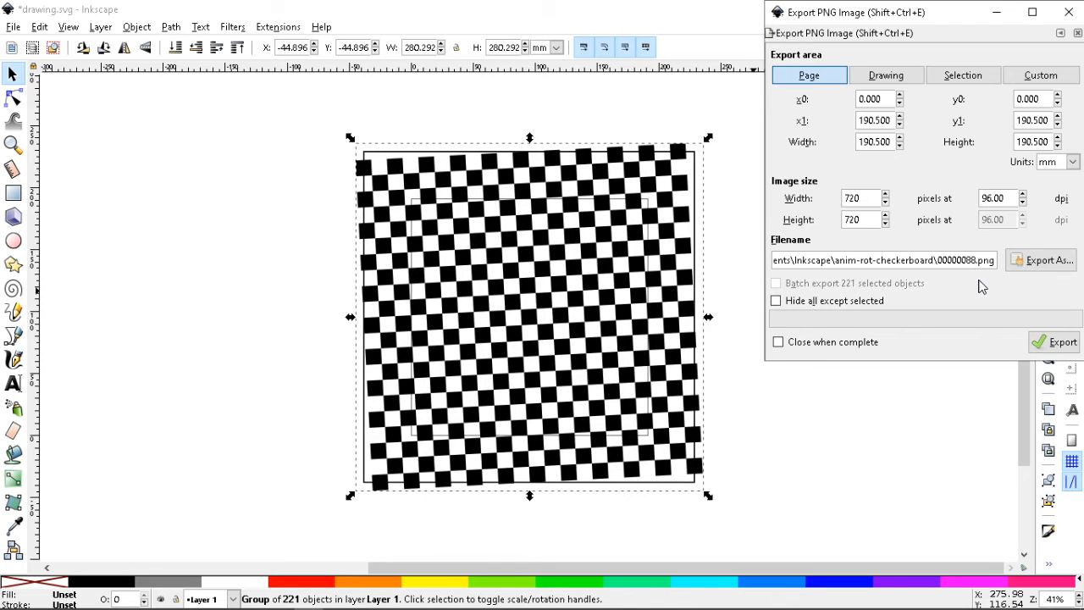
key("BackSpace")
type("9")
key("Return")
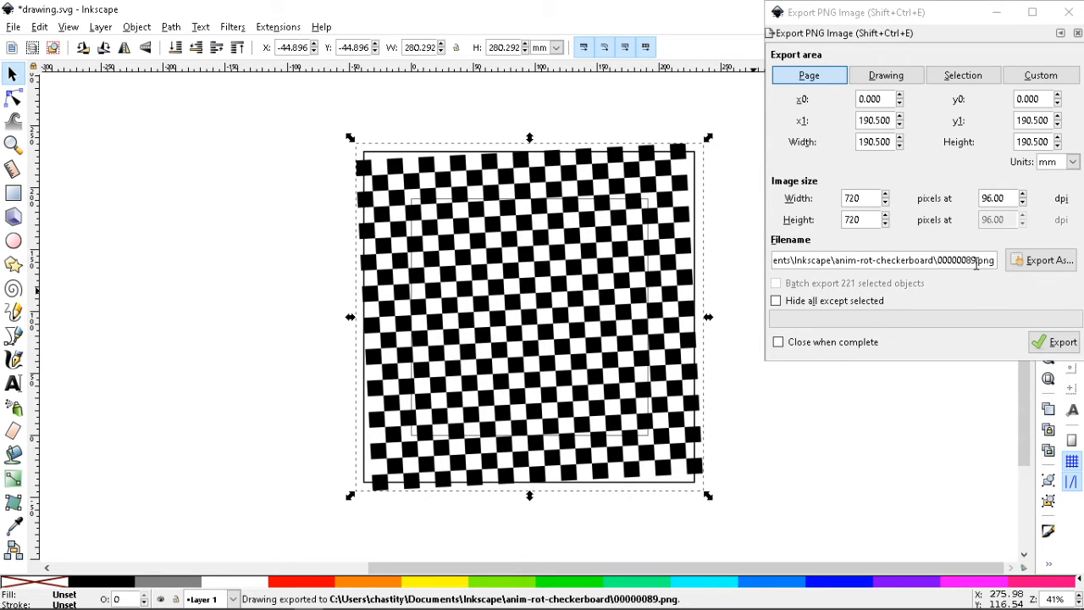
Step: Rotate the checkerboard group one increment clockwise and export the page as 00000090.png
key("bracketright")
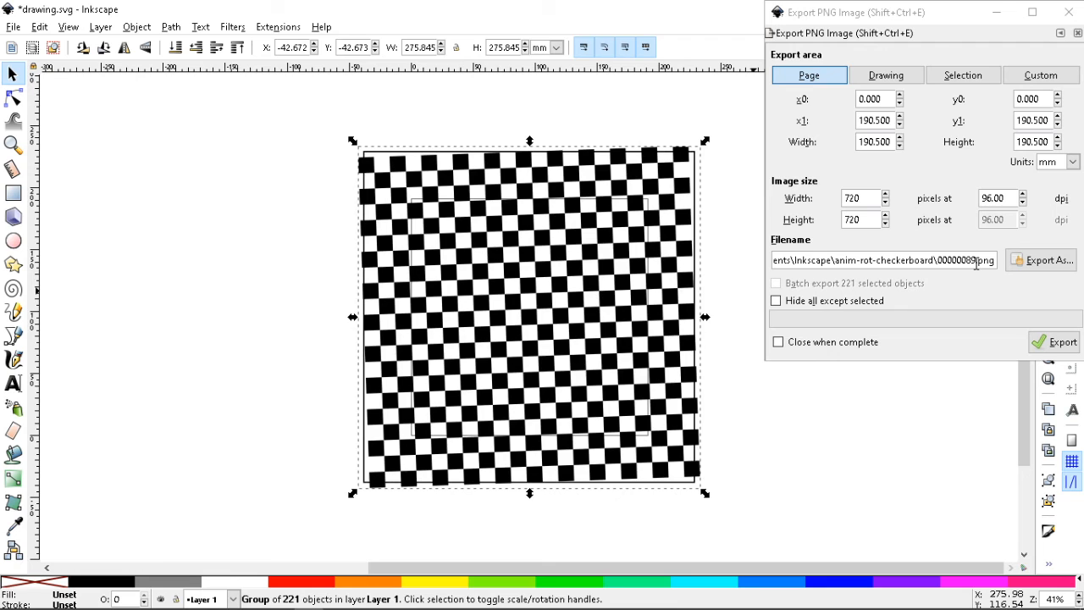
left_click(976, 263)
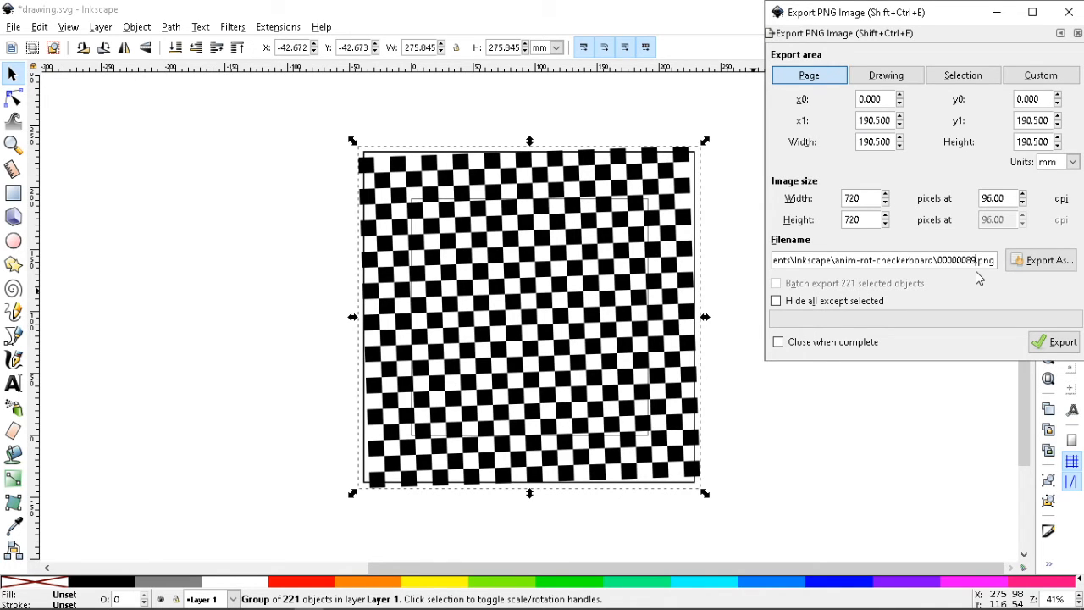
key("BackSpace")
key("BackSpace")
type("90")
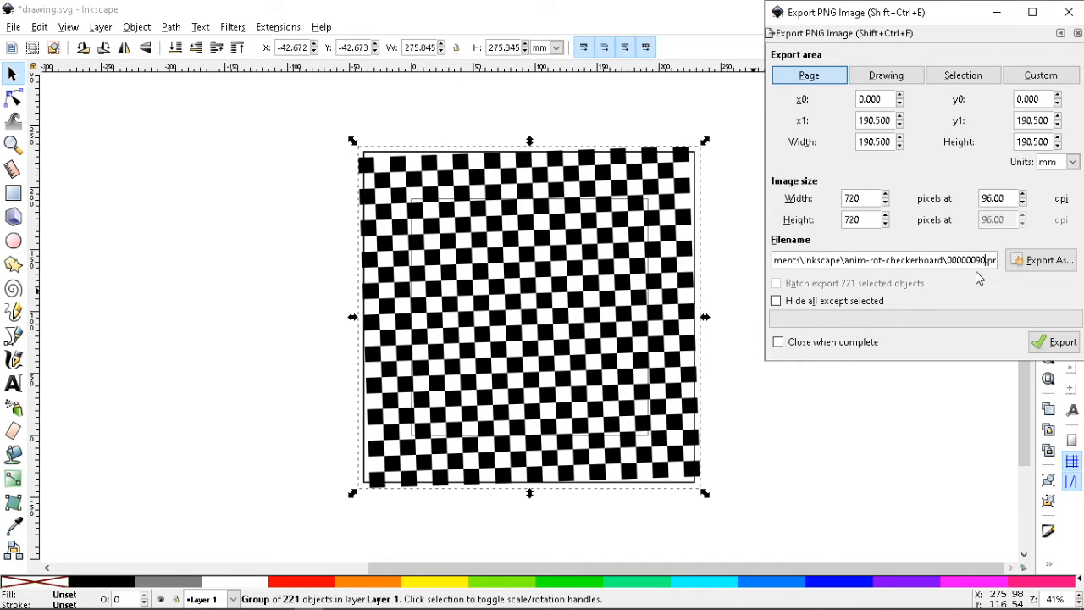
key("Return")
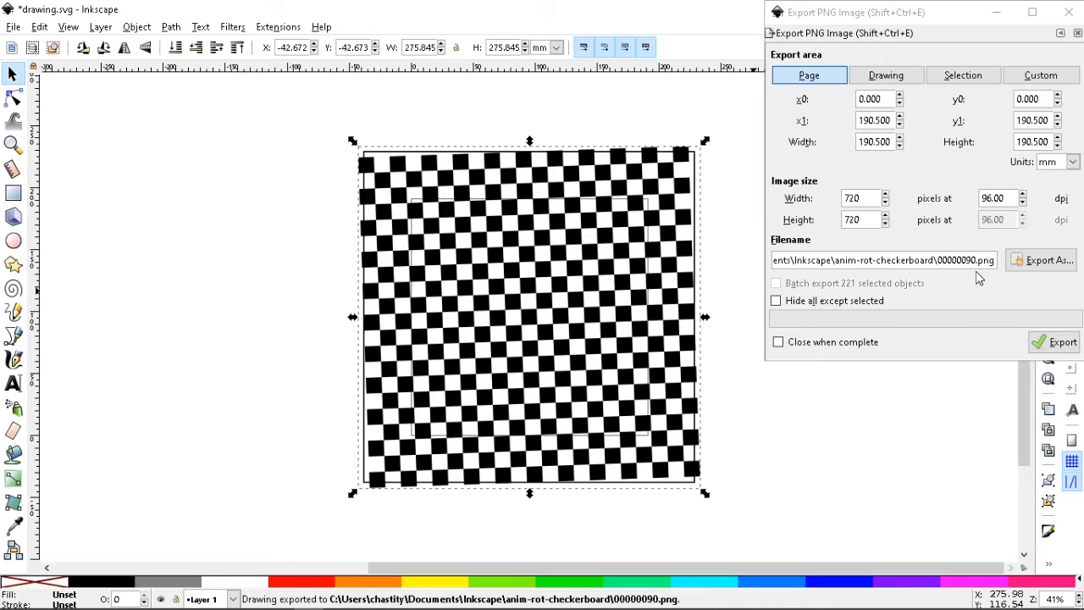
Step: Rotate the checkerboard group one increment clockwise and export the page as 00000091.png
key("]")
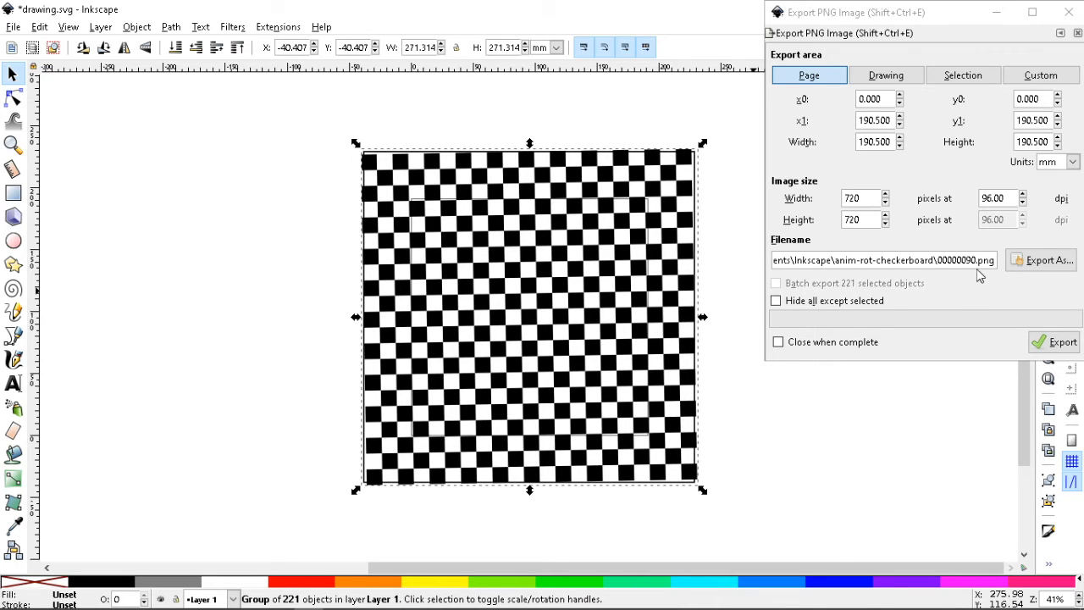
left_click(975, 261)
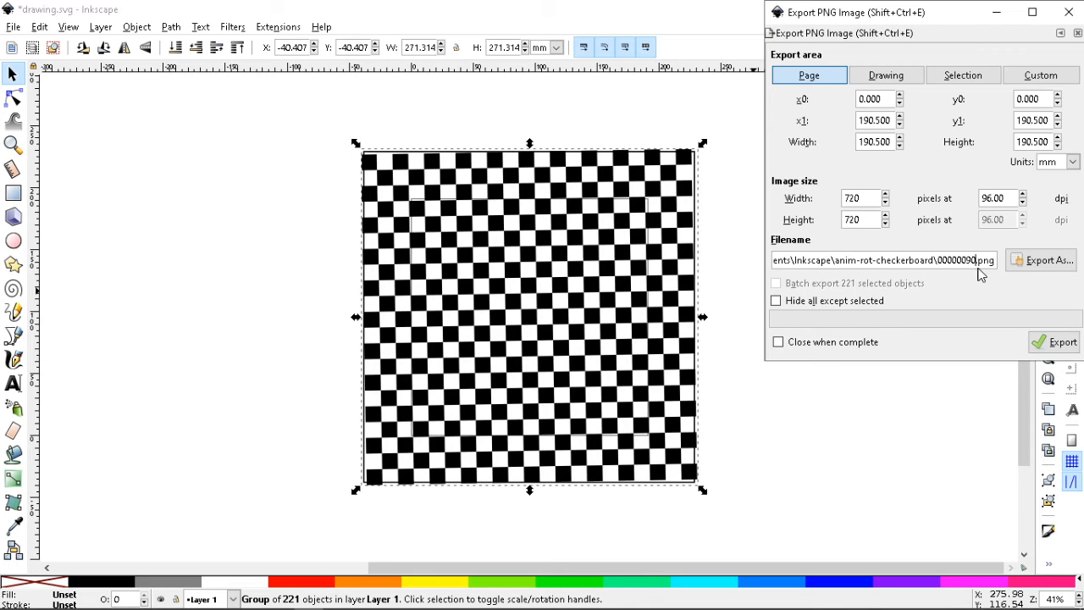
key("BackSpace")
type("1")
key("Return")
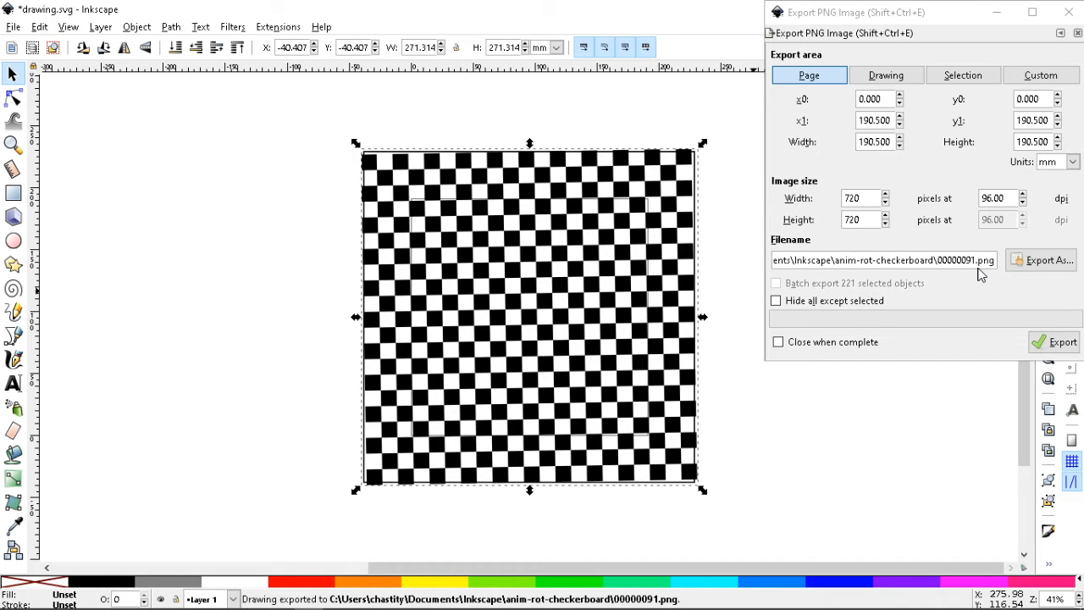
Step: Rotate the checkerboard group one increment clockwise and export the page as 00000092.png
key("]")
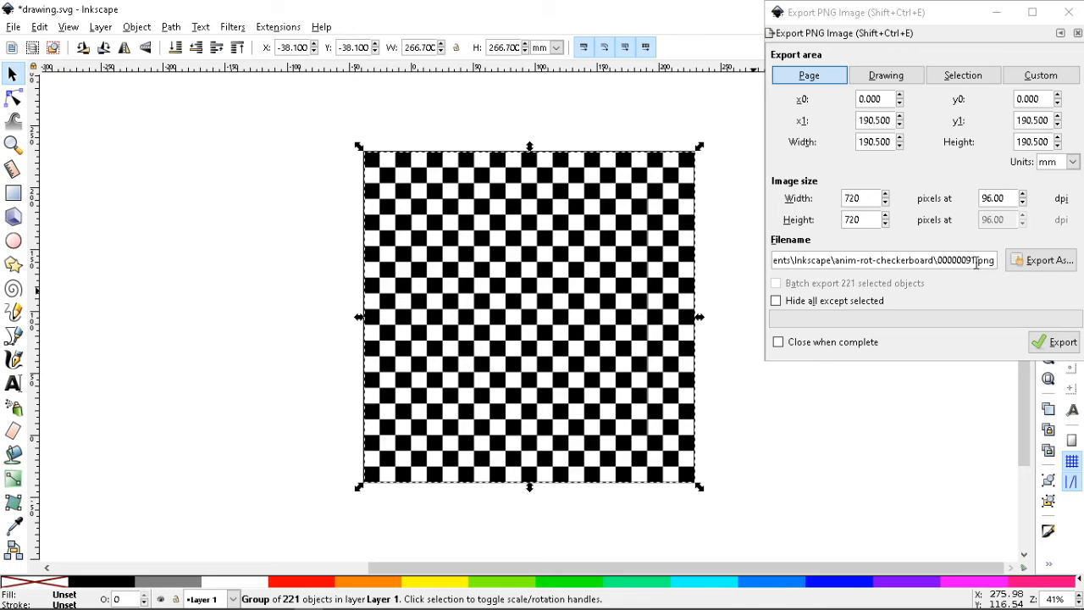
left_click(980, 278)
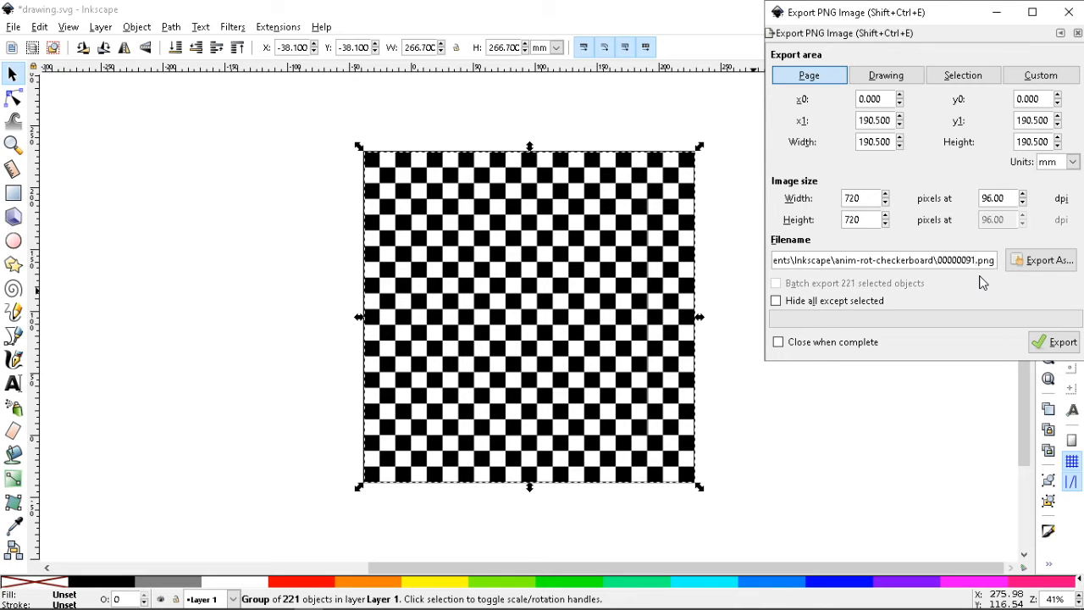
key("BackSpace")
type("2")
key("Return")
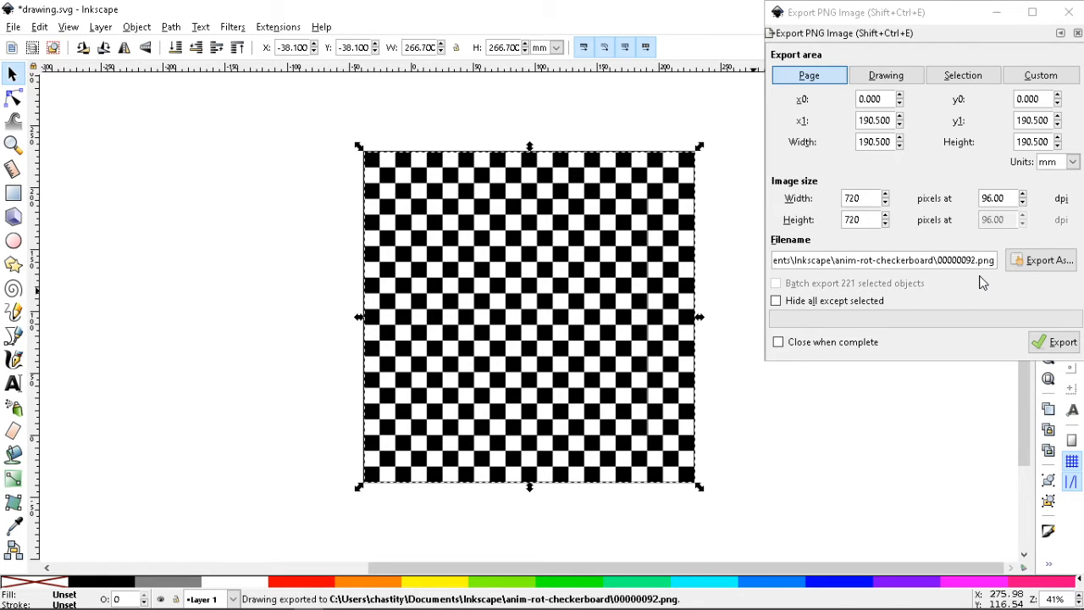
key("plus")
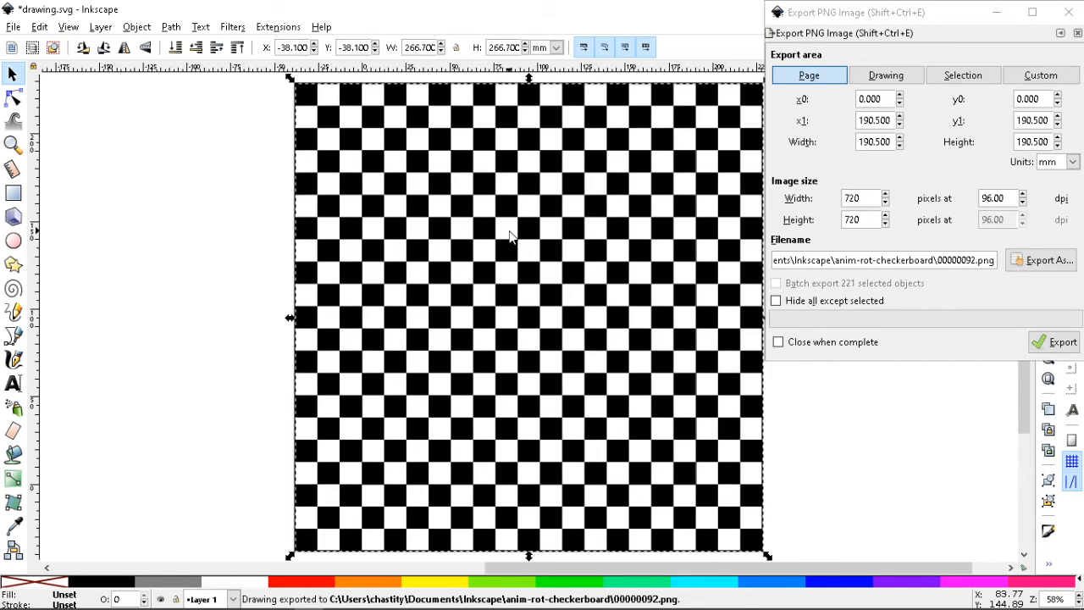
Step: Close the PNG export dialog and exit Inkscape to return to the anim-rot-checkerboard folder
key("plus")
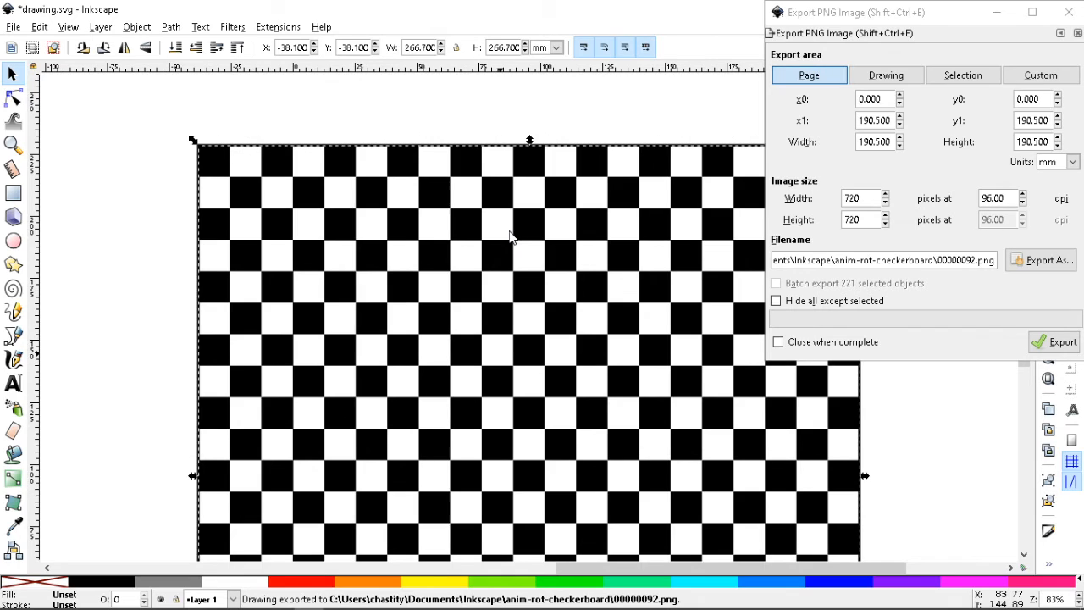
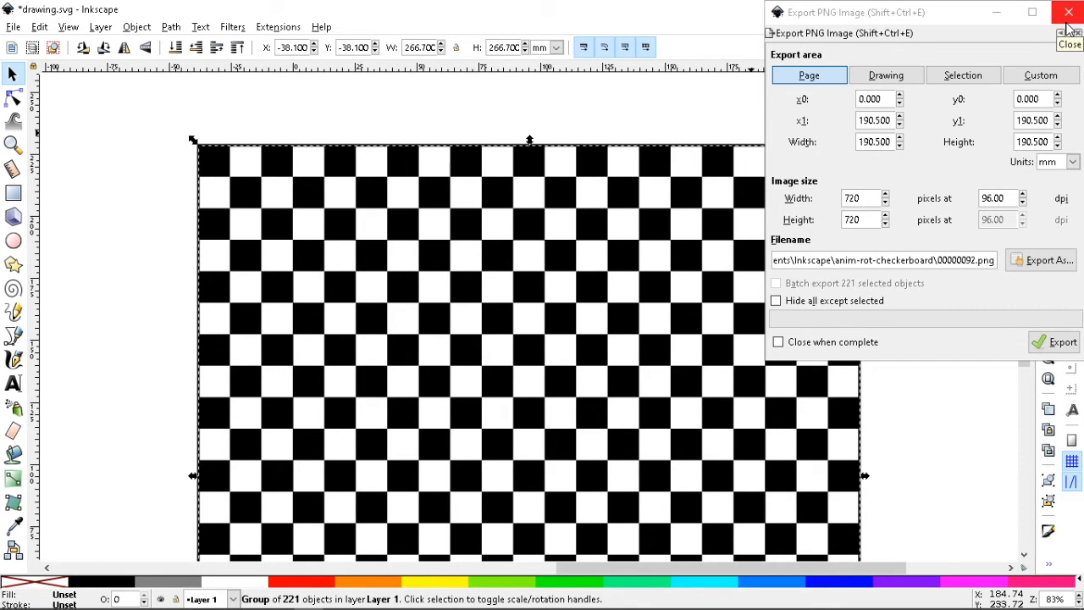
left_click(1069, 11)
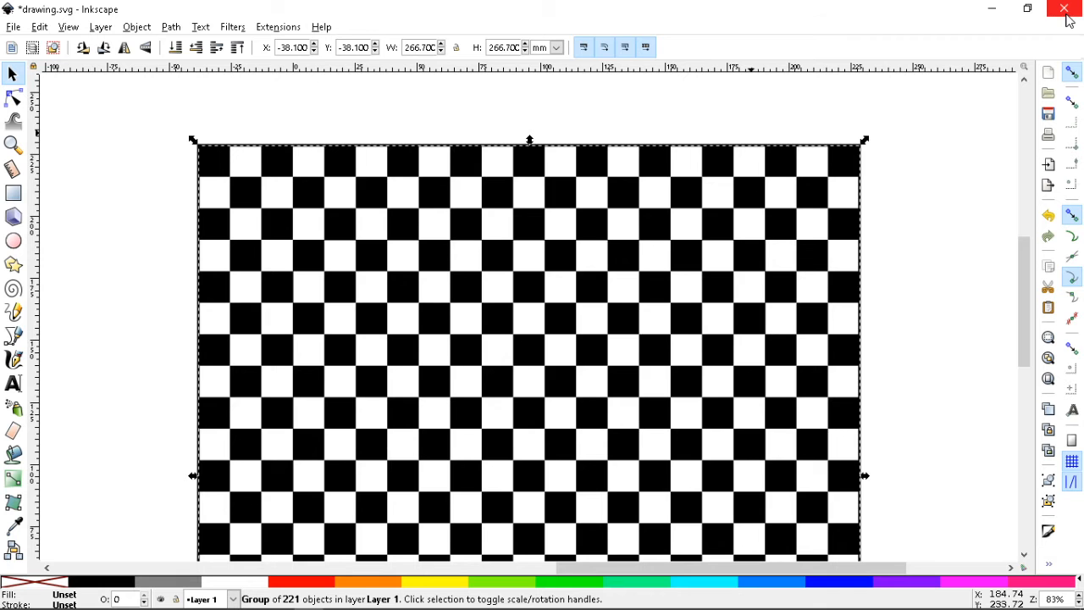
left_click(1066, 10)
left_click(471, 377)
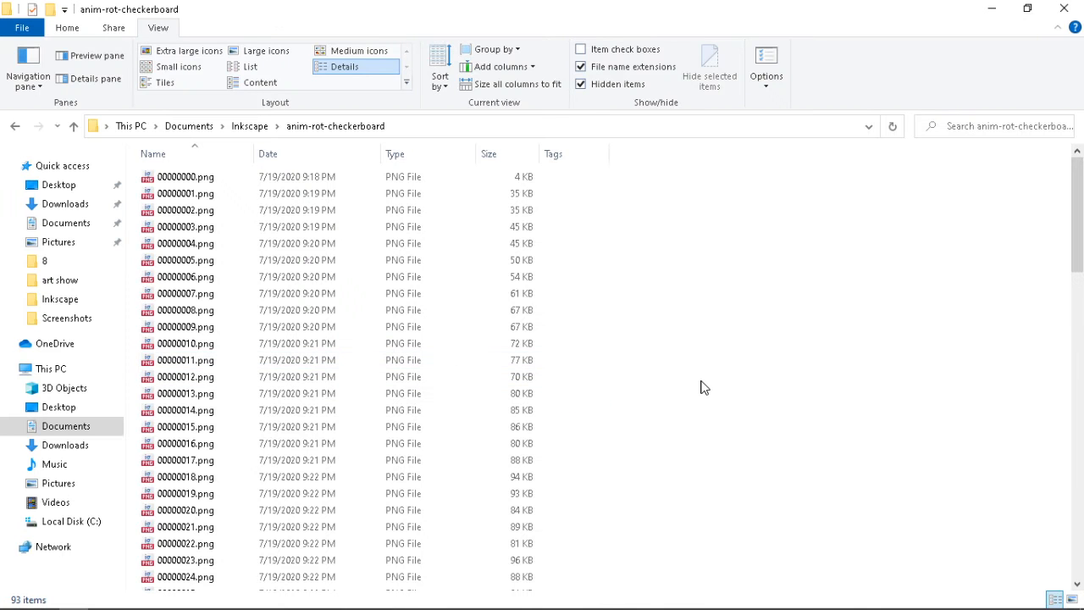
Step: Look through the exported PNG files in the anim-rot-checkerboard folder and open 00000000.png in ImageGlass
scroll(701, 390, "down", 11)
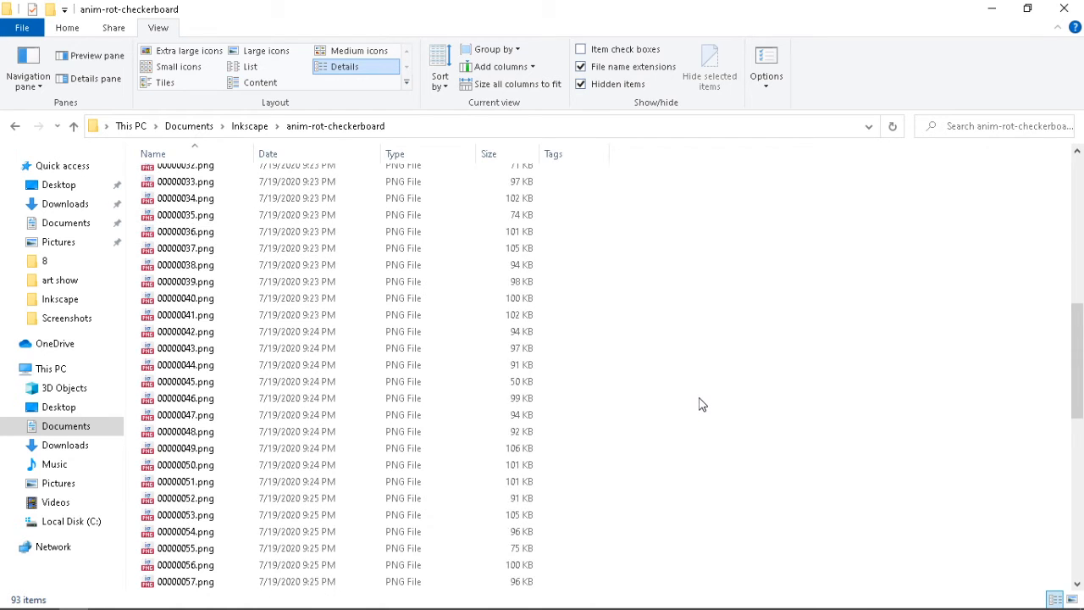
scroll(702, 405, "down", 12)
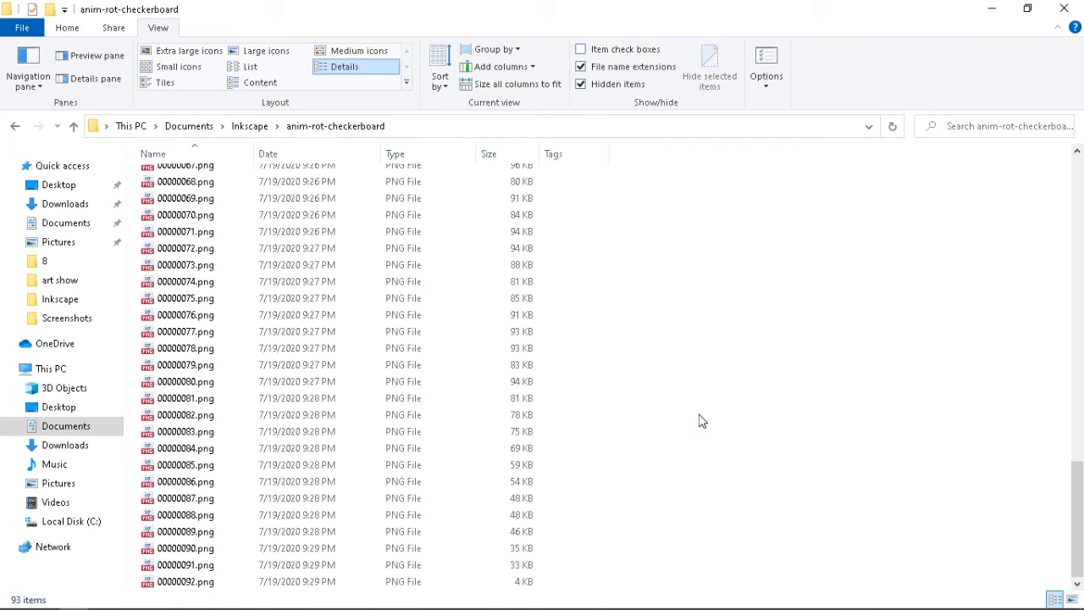
scroll(701, 421, "up", 20)
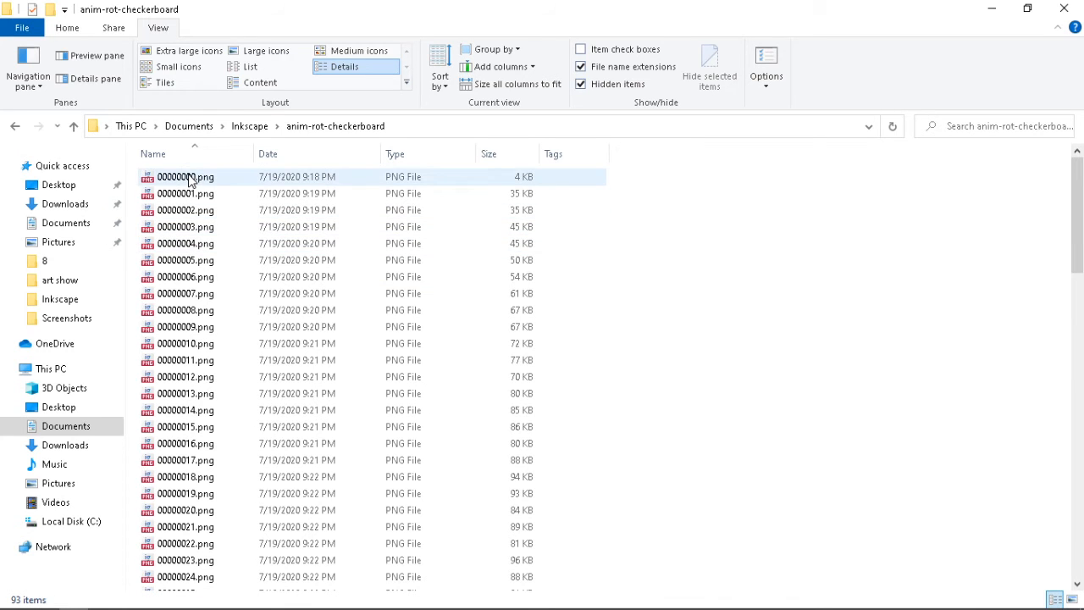
right_click(577, 221)
left_click(669, 214)
right_click(669, 214)
left_click(635, 188)
left_click(208, 181)
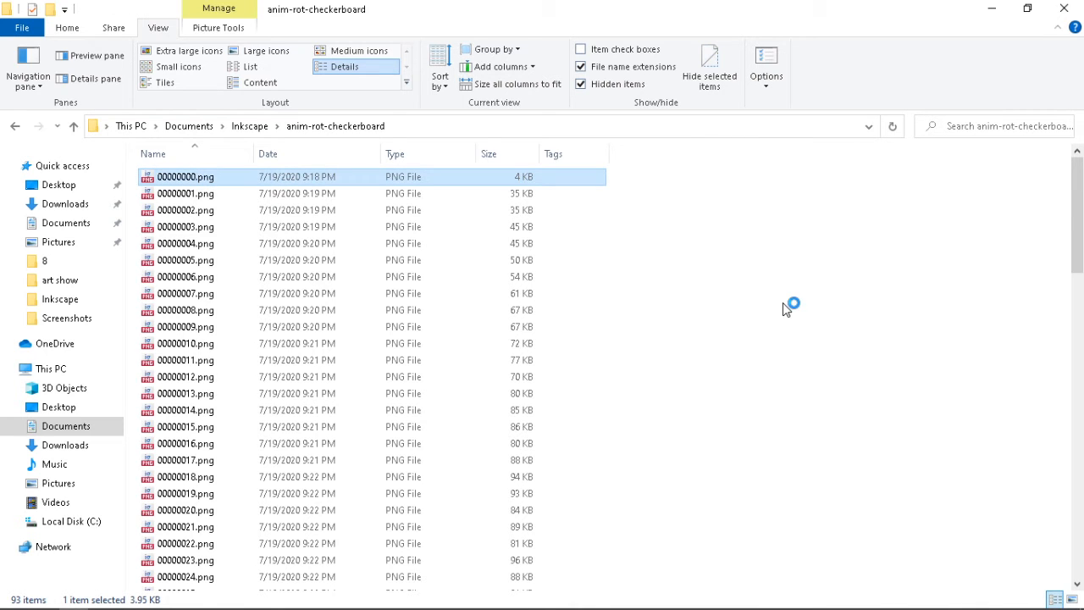
key("Return")
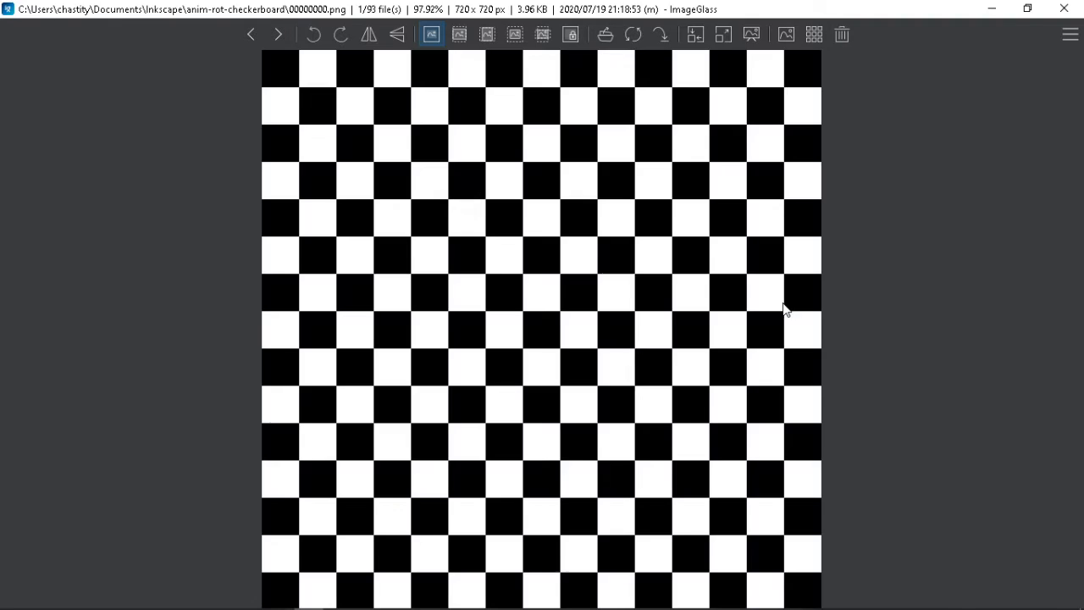
Step: Compare the first frame 00000000.png with the last frame 00000092.png by switching between them, ending on 00000000.png
key("Right")
key("Right")
key("Right")
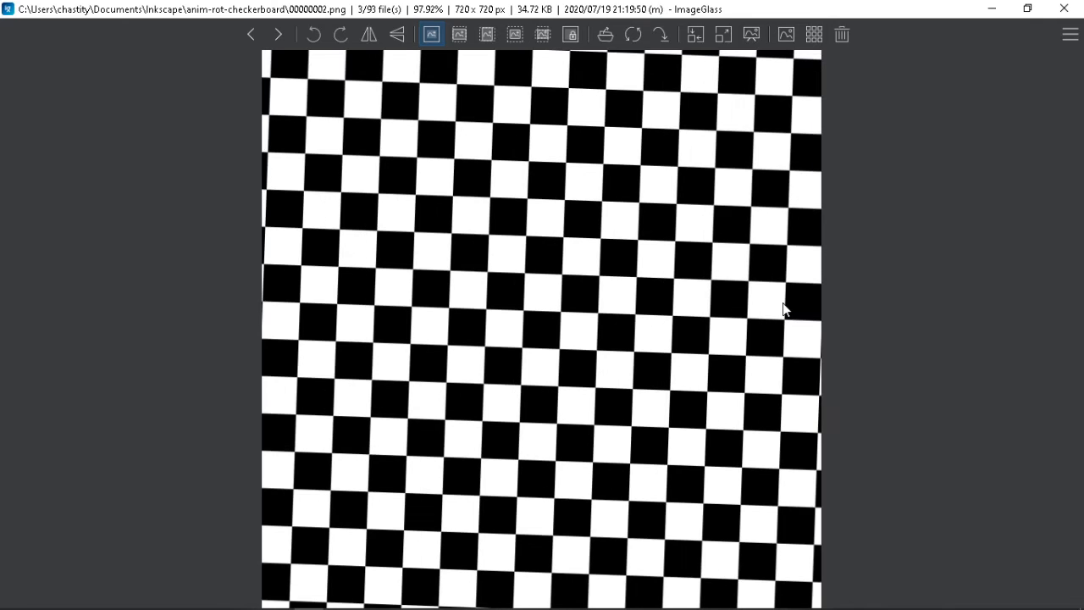
key("Left")
key("Left")
key("Left")
key("Left")
key("Right")
key("Left")
key("Right")
key("Left")
key("Right")
key("Left")
key("Right")
key("Right")
key("Left")
key("Left")
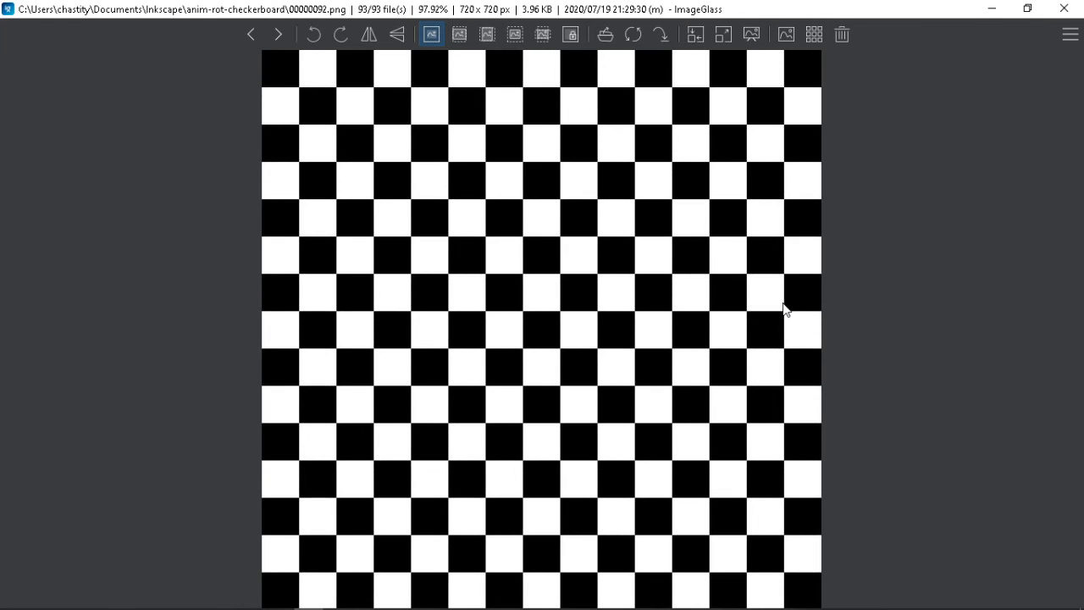
key("Right")
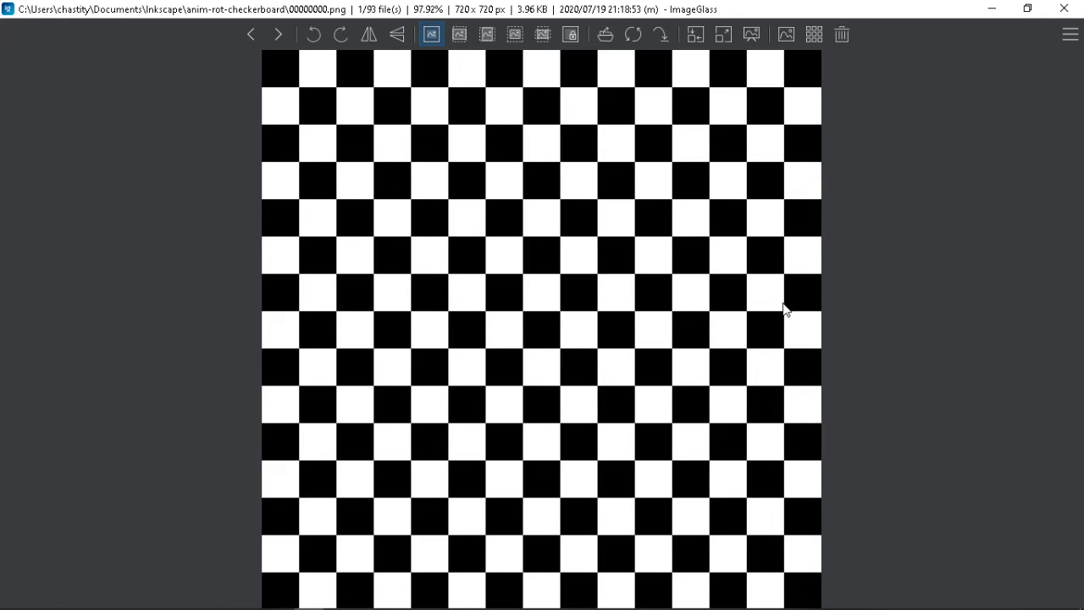
Step: Step forward through the frames from 00000000.png to 00000010.png to examine the rotation
key("Right")
key("Right")
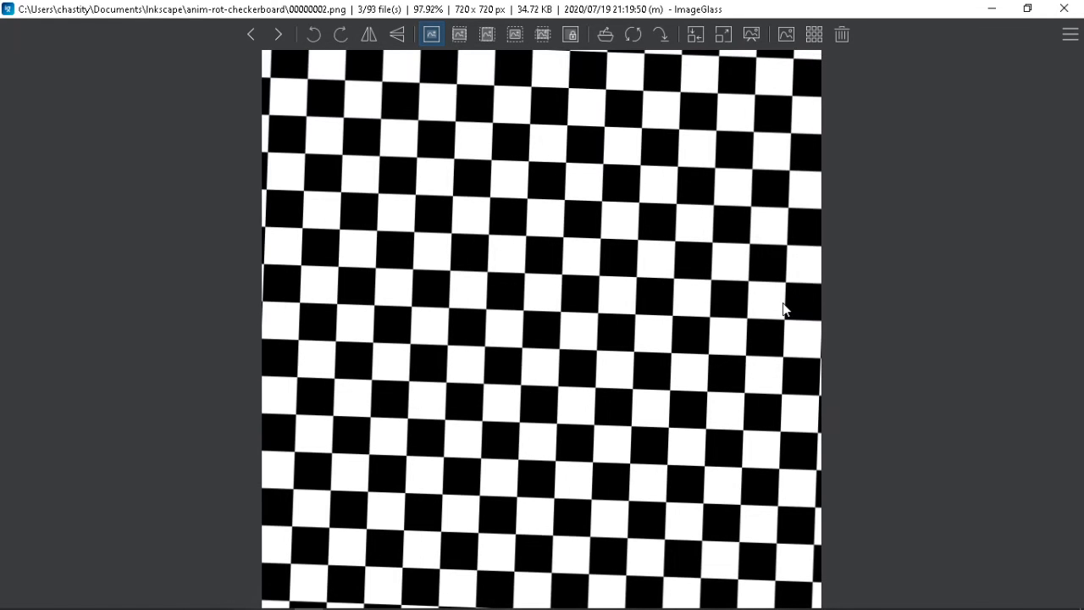
key("Right")
key("Right")
key("Right")
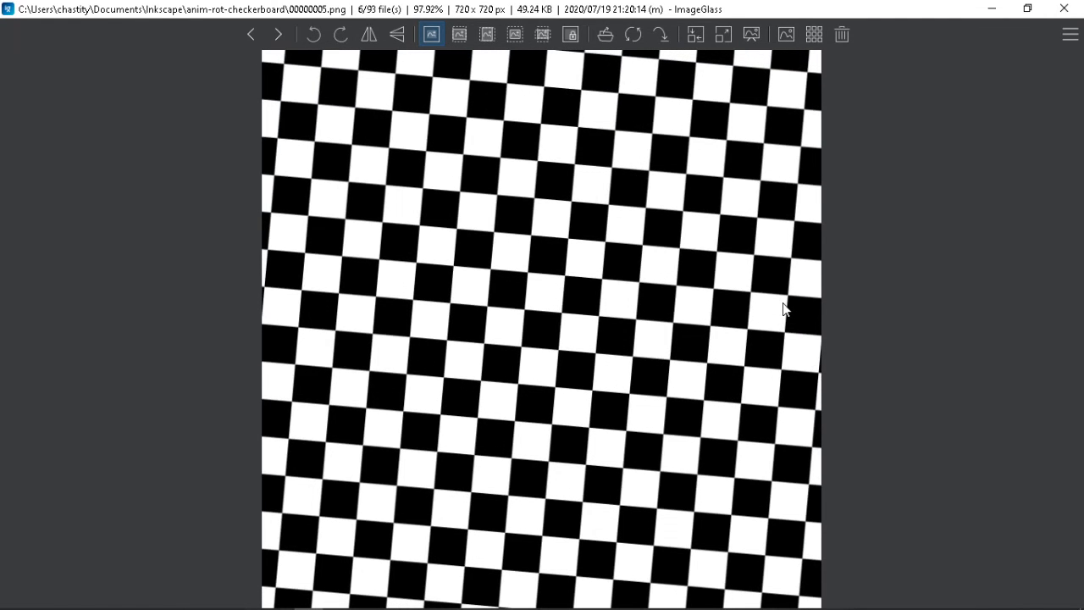
key("Right")
key("Right")
key("Right")
key("Right")
key("Right")
key("Right")
key("Right")
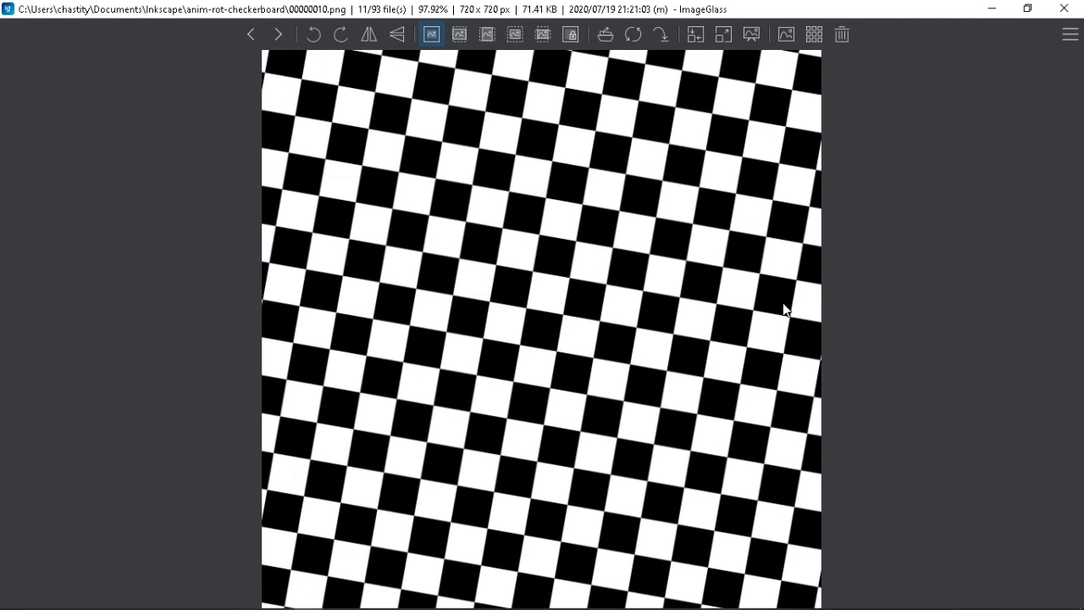
Step: Step back through the frames from 00000010.png toward the start of the sequence to examine the reverse rotation
key("Left")
key("Left")
key("Left")
key("Left")
key("Left")
key("Left")
key("Left")
key("Left")
key("Left")
Step: Step forward frame by frame from the start of the sequence to 00000078.png to preview the checkerboard's rotation
key("Right")
key("Right")
key("Right")
key("Right")
key("Right")
key("Right")
key("Right")
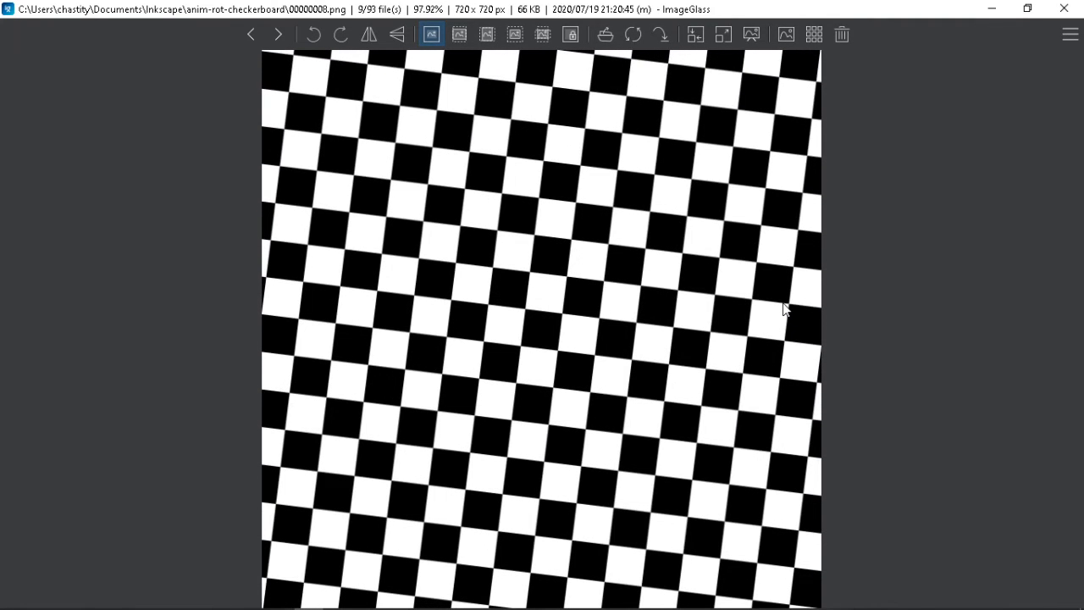
key("Right")
key("Right")
key("Right")
key("Right")
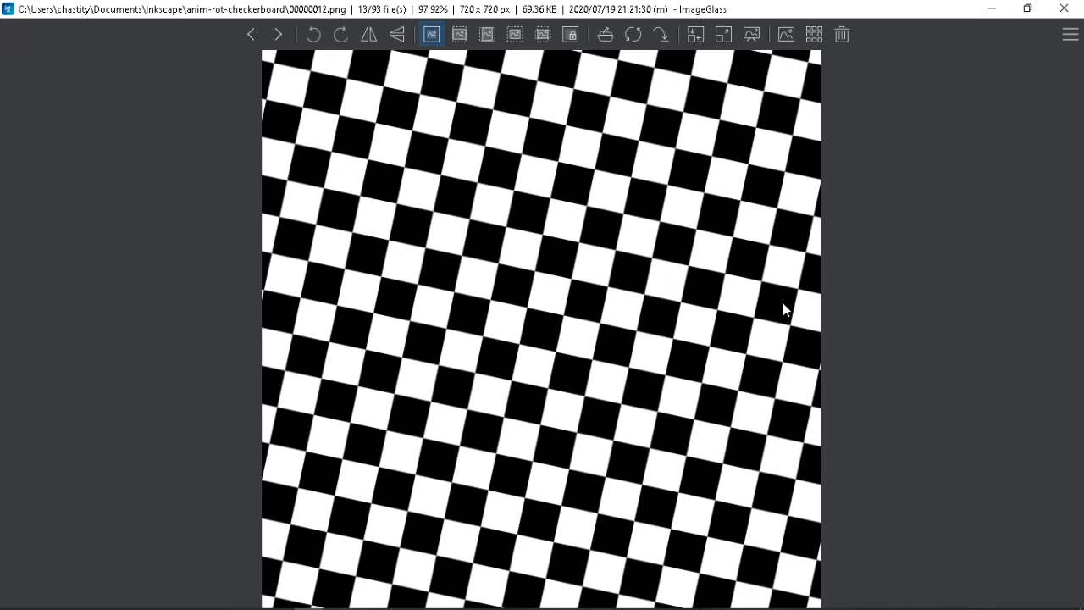
key("Right")
key("Right")
key("Right")
key("Right")
key("Right")
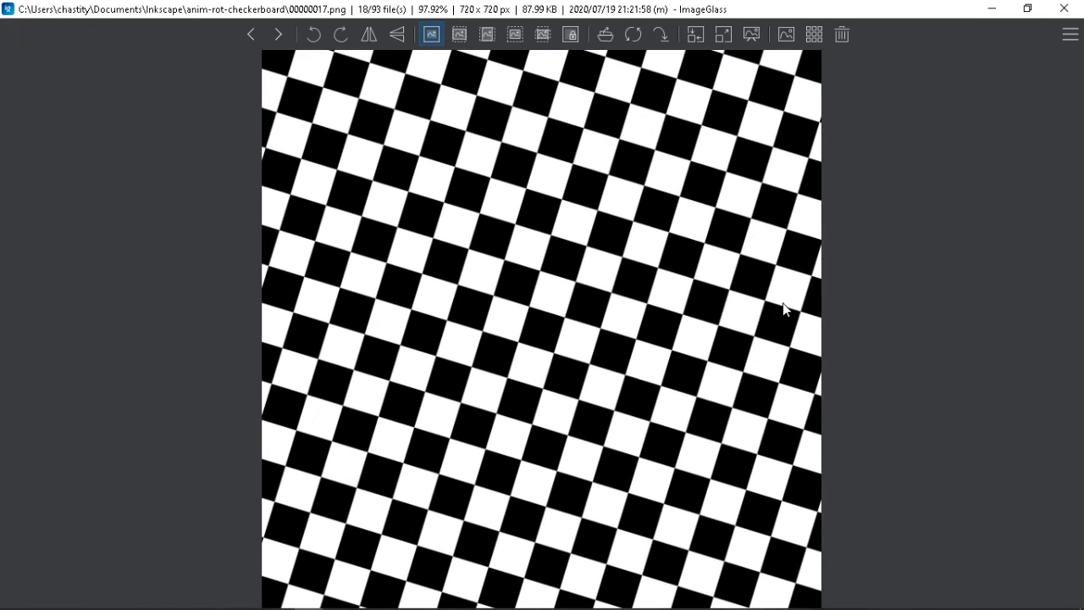
key("Right")
key("Right")
key("Right")
key("Right")
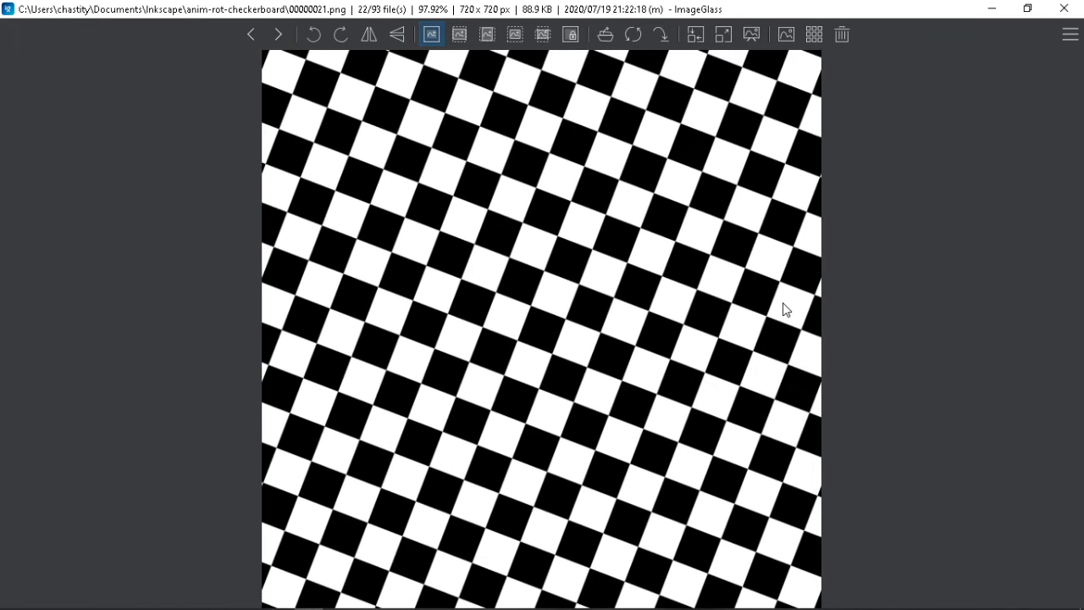
key("Right")
key("Right")
key("Right")
key("Right")
key("Right")
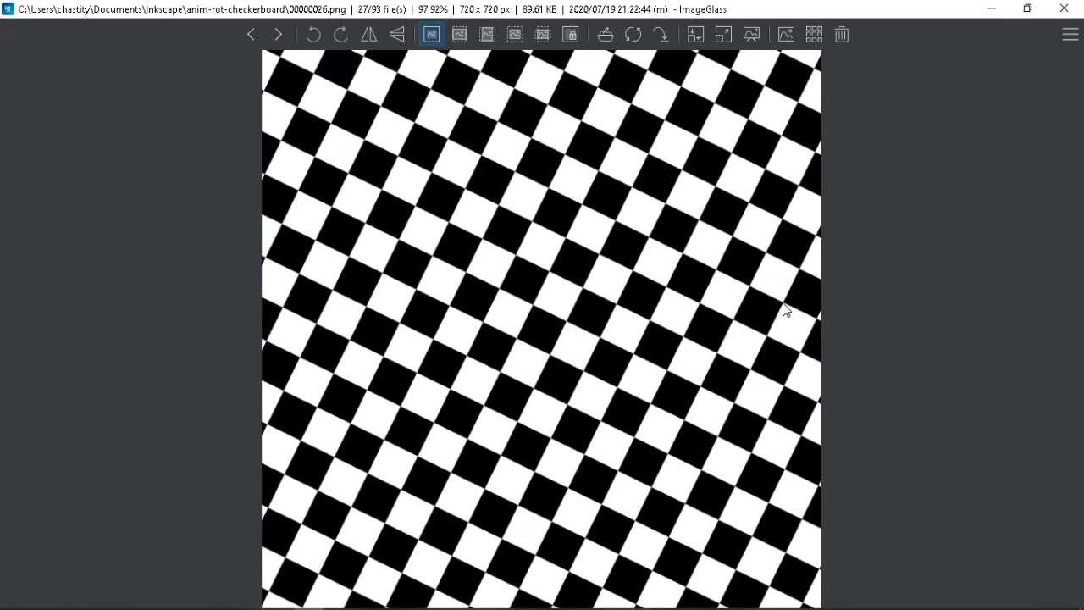
key("Right")
key("Right")
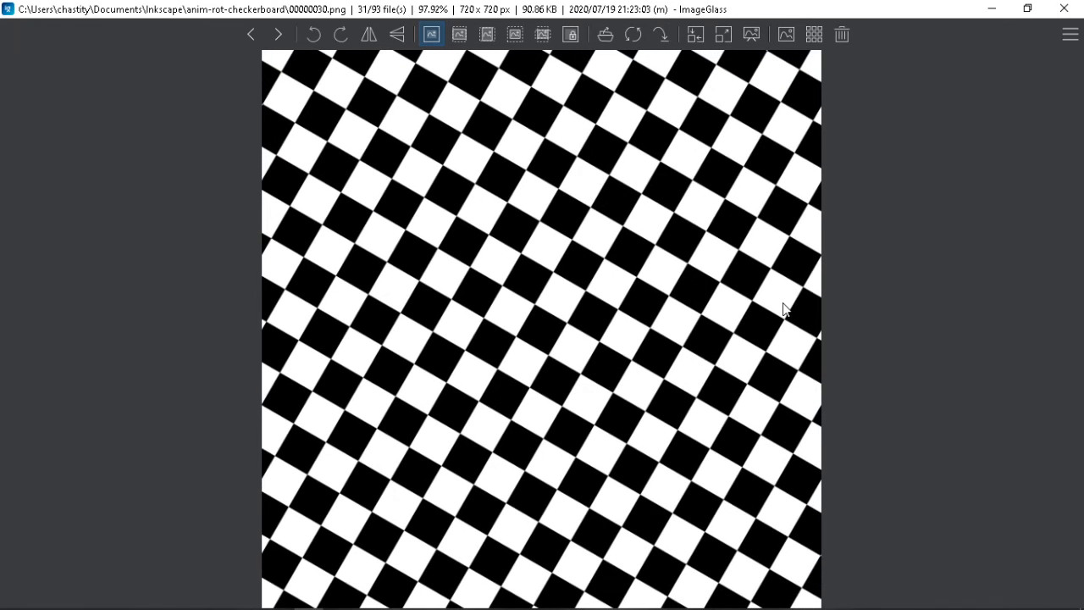
key("Right")
key("Right")
key("Right")
key("Right")
key("Right")
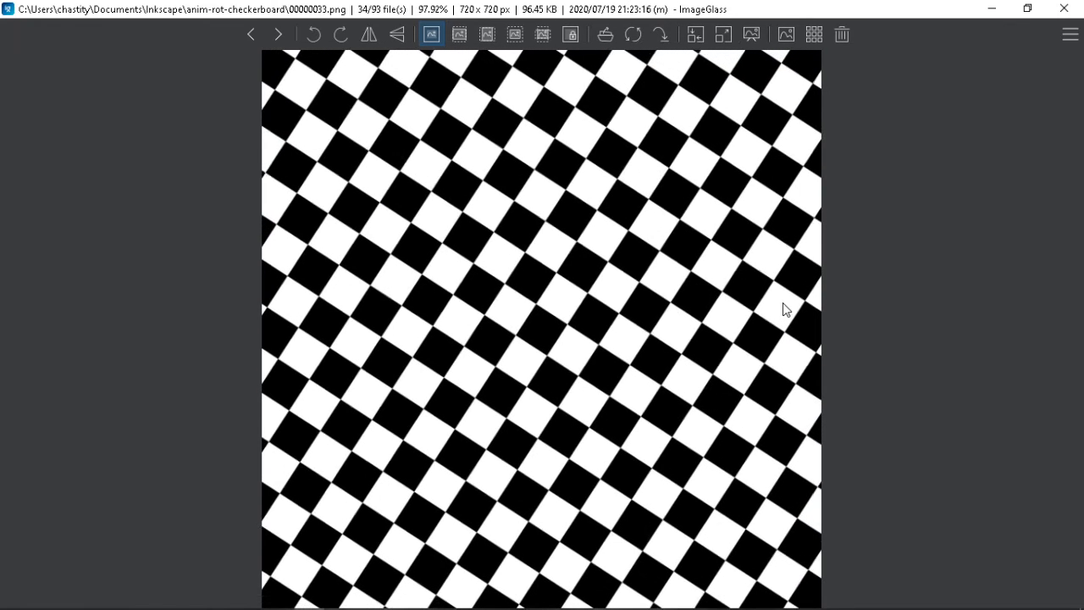
key("Right")
key("Right")
key("Right")
key("Right")
key("Right")
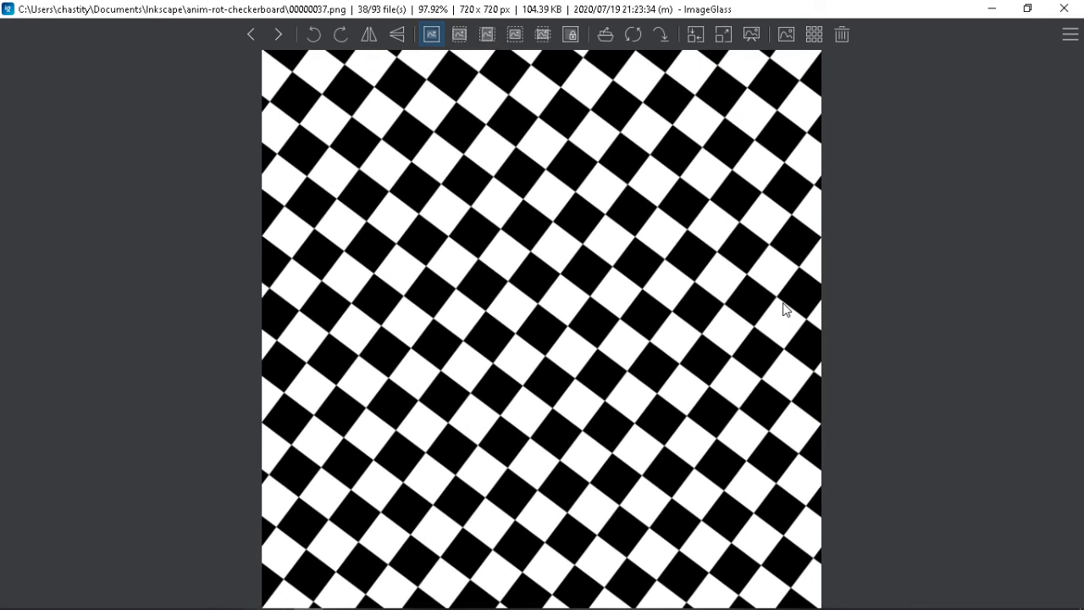
key("Right")
key("Right")
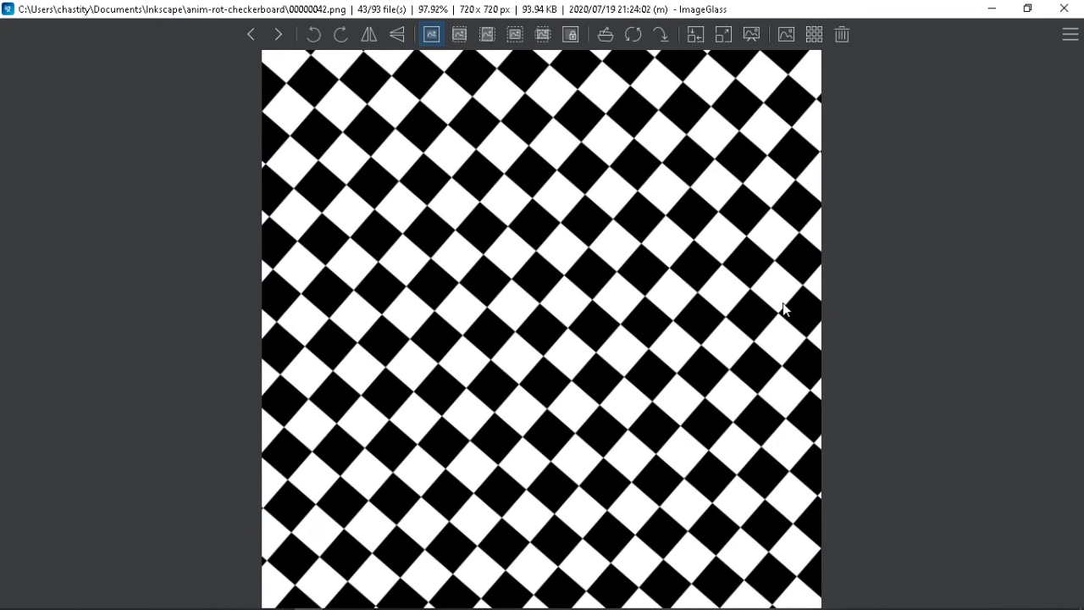
key("Right")
key("Right")
key("Right")
key("Right")
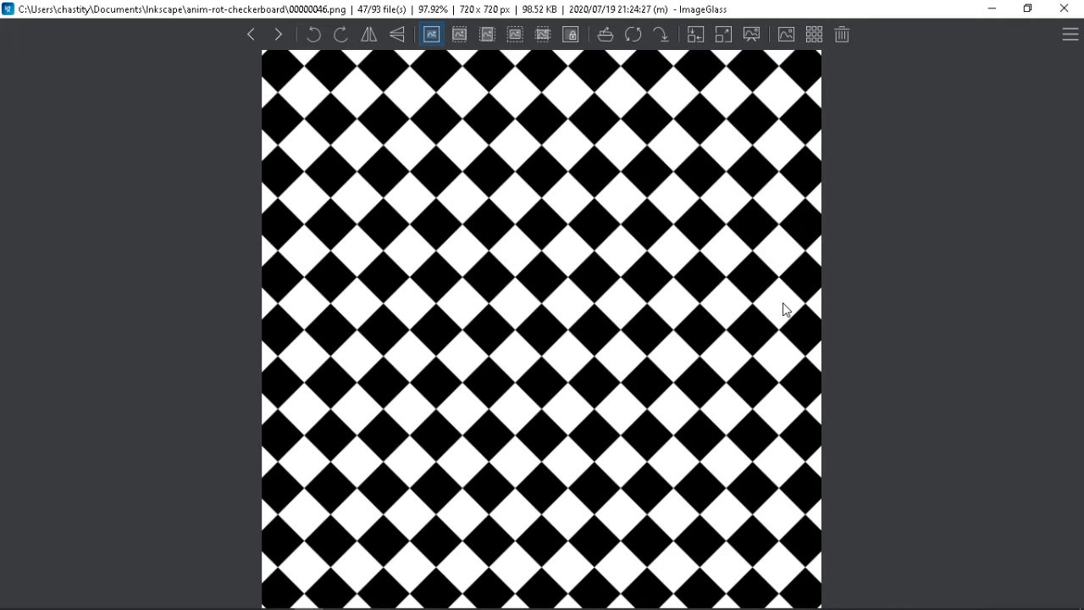
key("Right")
key("Right")
key("Right")
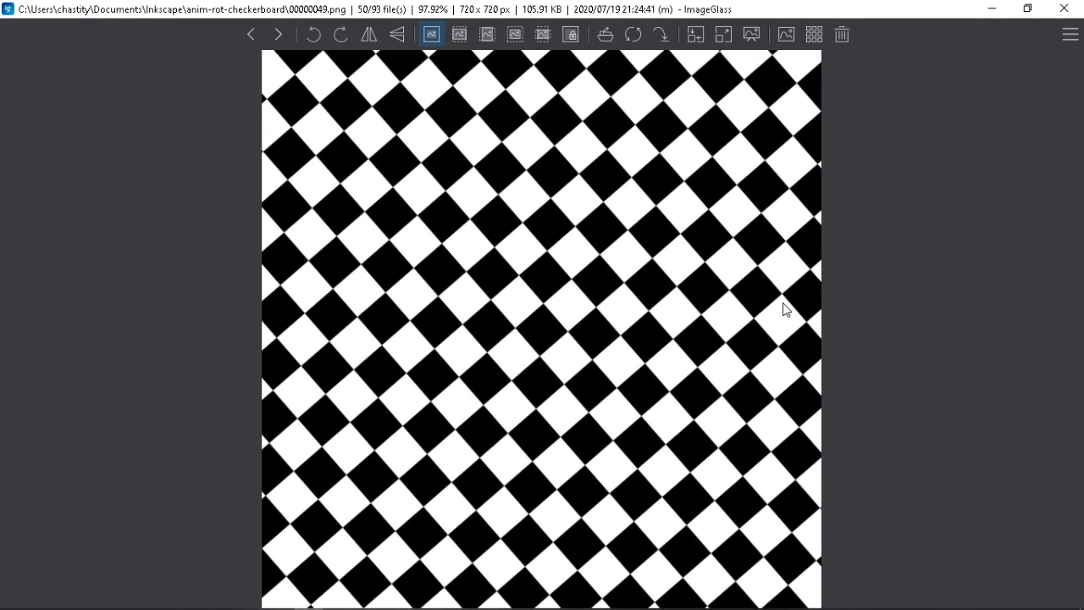
key("Right")
key("Left")
key("Right")
key("Right")
key("Right")
key("Right")
key("Right")
key("Right")
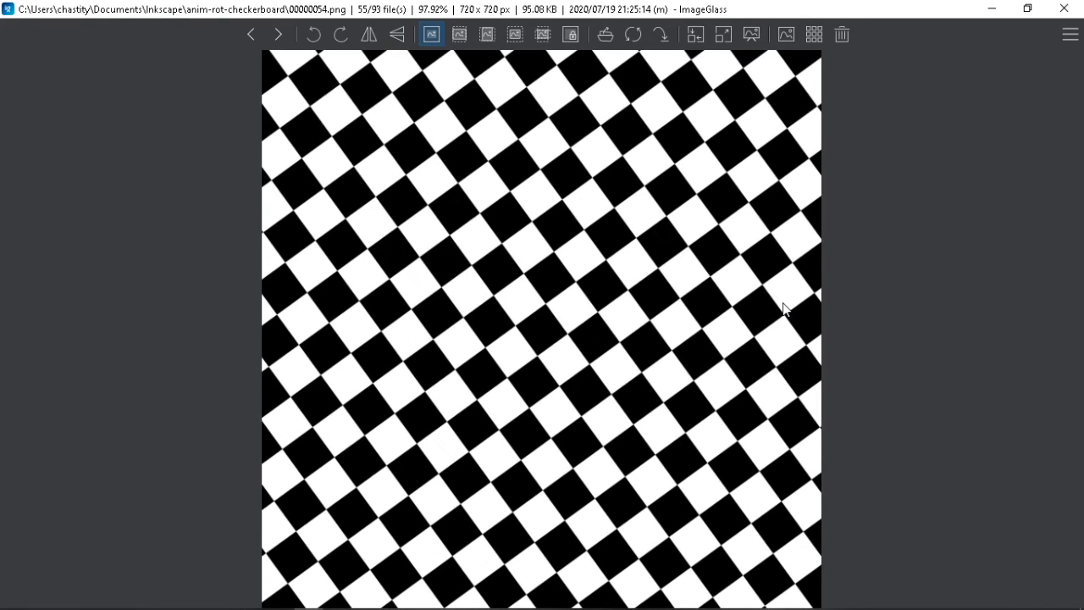
key("Right")
key("Right")
key("Right")
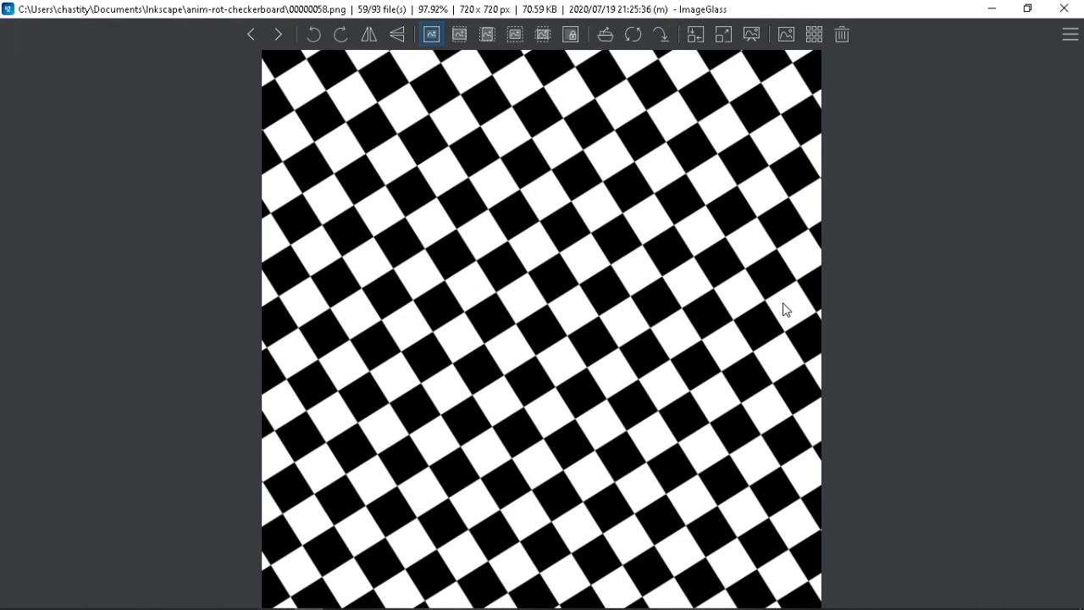
key("Right")
key("Right")
key("Right")
key("Right")
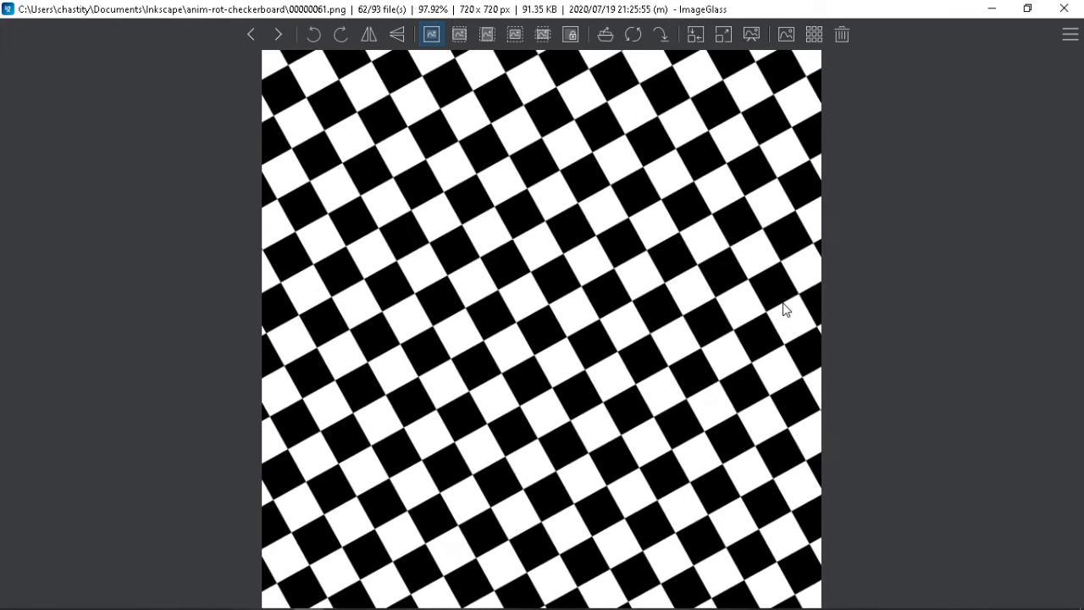
key("Right")
key("Right")
key("Right")
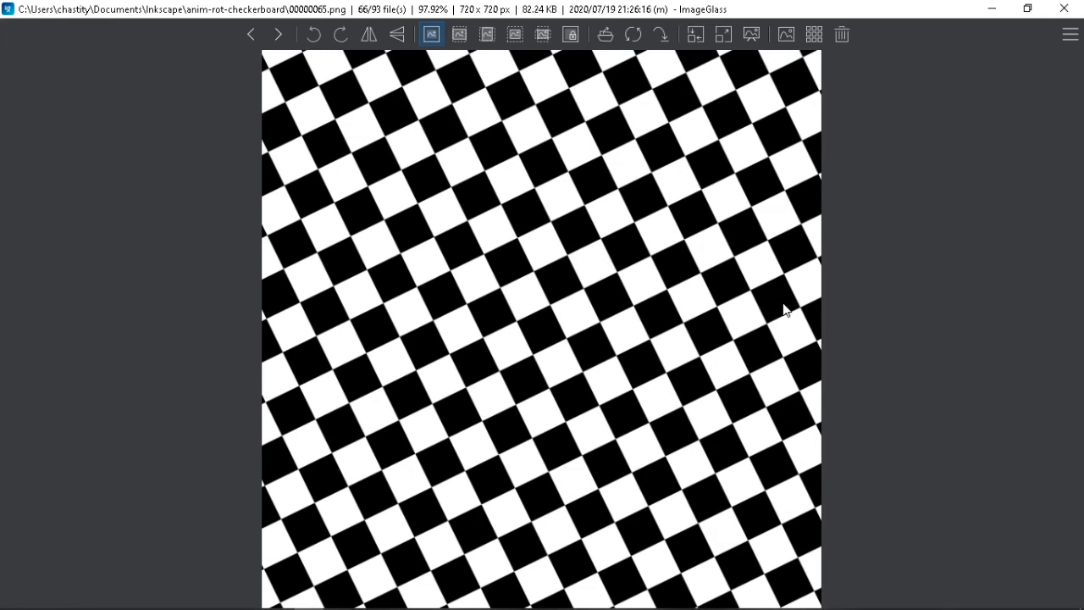
key("Right")
key("Right")
key("Right")
key("Right")
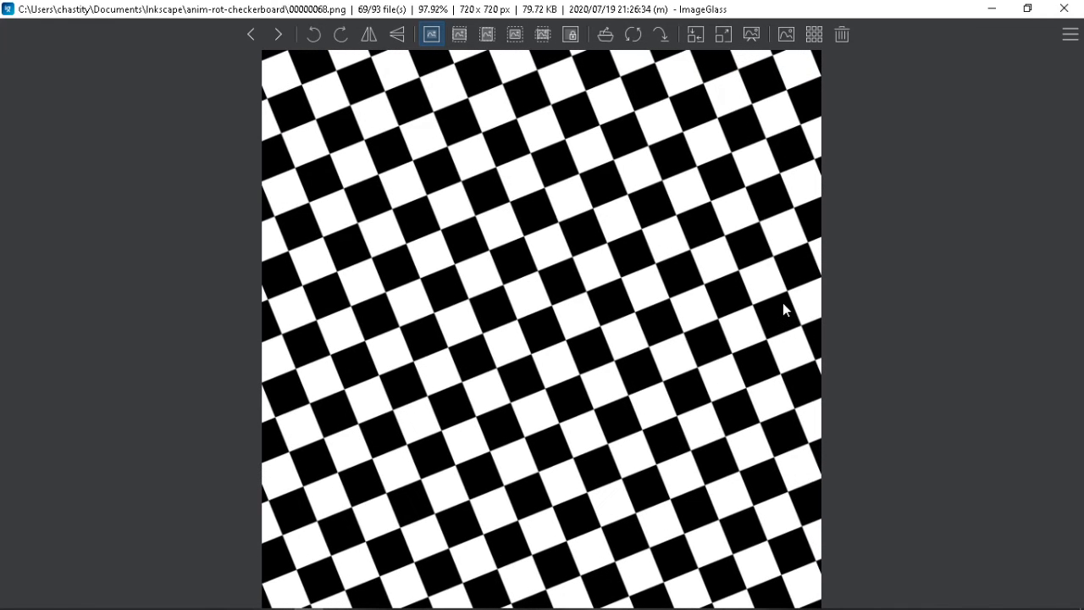
key("Right")
key("Right")
key("Right")
key("Right")
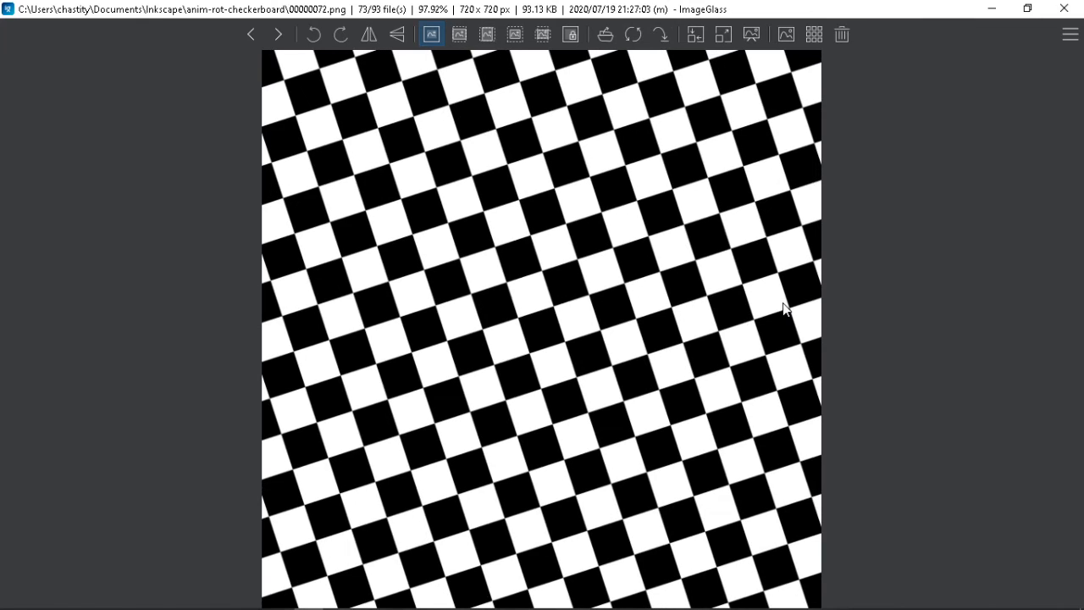
key("Right")
key("Right")
key("Right")
key("Right")
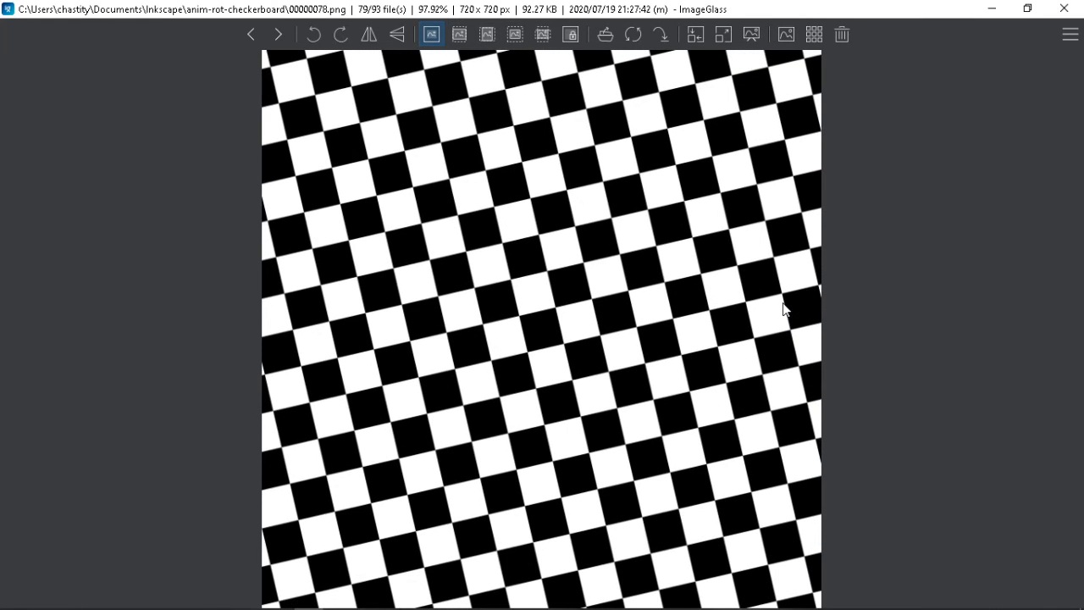
Step: Compare neighbouring frames around 00000075.png to 00000078.png by moving back and forth, ending on 00000078.png
key("Left")
key("Left")
key("Right")
key("Right")
key("Right")
key("Left")
key("Left")
key("Left")
key("Right")
key("Left")
key("Right")
key("Right")
key("Right")
key("Left")
key("Left")
key("Left")
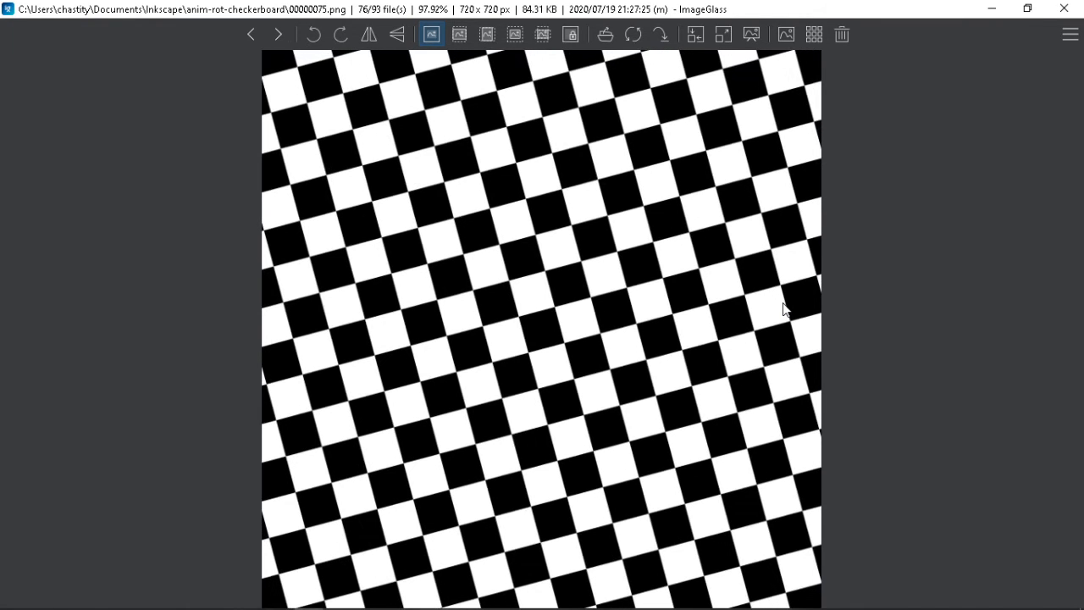
key("Right")
key("Right")
key("Left")
key("Left")
key("Right")
key("Right")
key("Right")
key("Right")
key("Right")
key("Right")
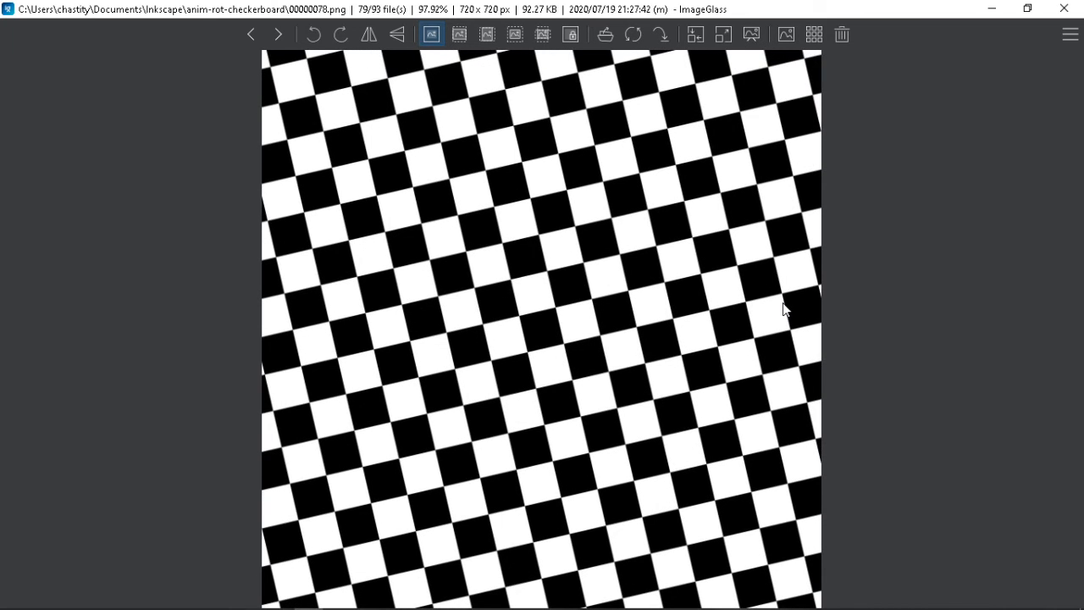
Step: Step forward through the frames from 00000078.png to the final 00000092.png to examine the end of the rotation, then close the image viewer
key("Right")
key("Right")
key("Right")
key("Right")
key("Right")
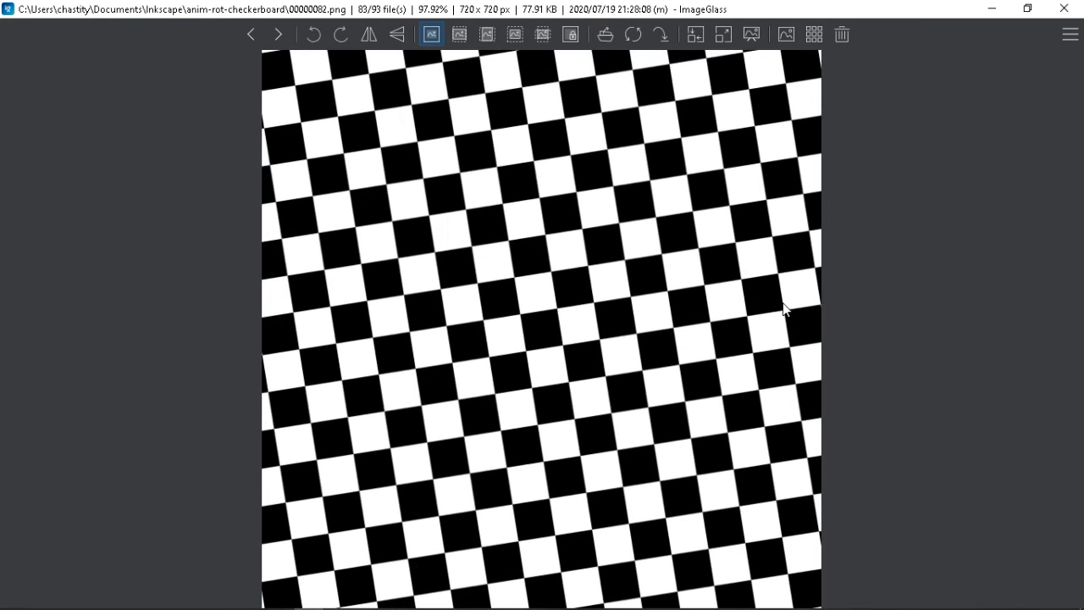
key("Right")
key("Right")
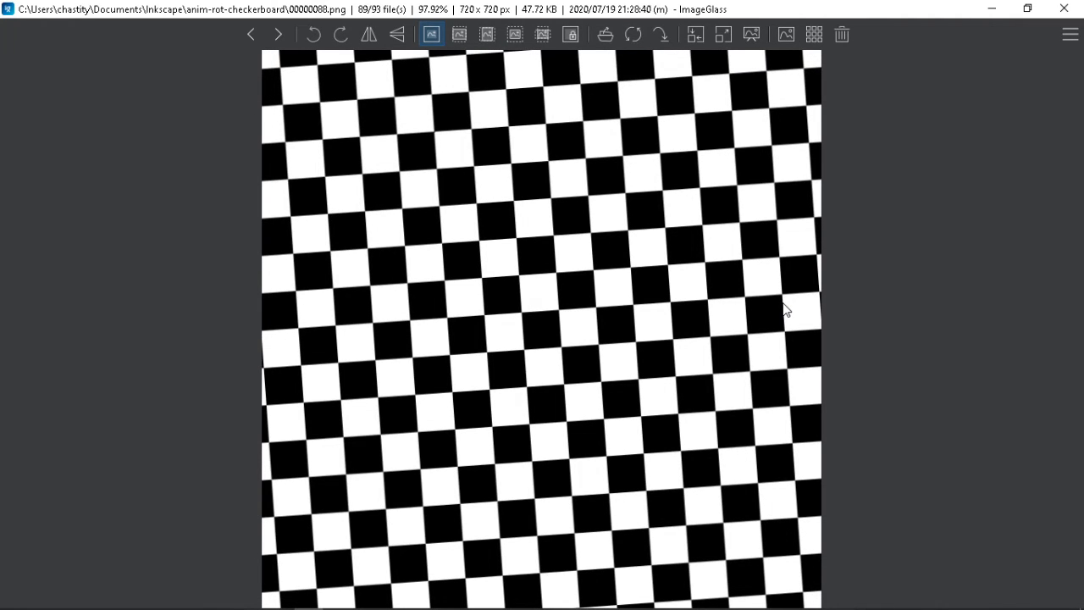
key("Right")
key("Right")
key("Right")
key("Right")
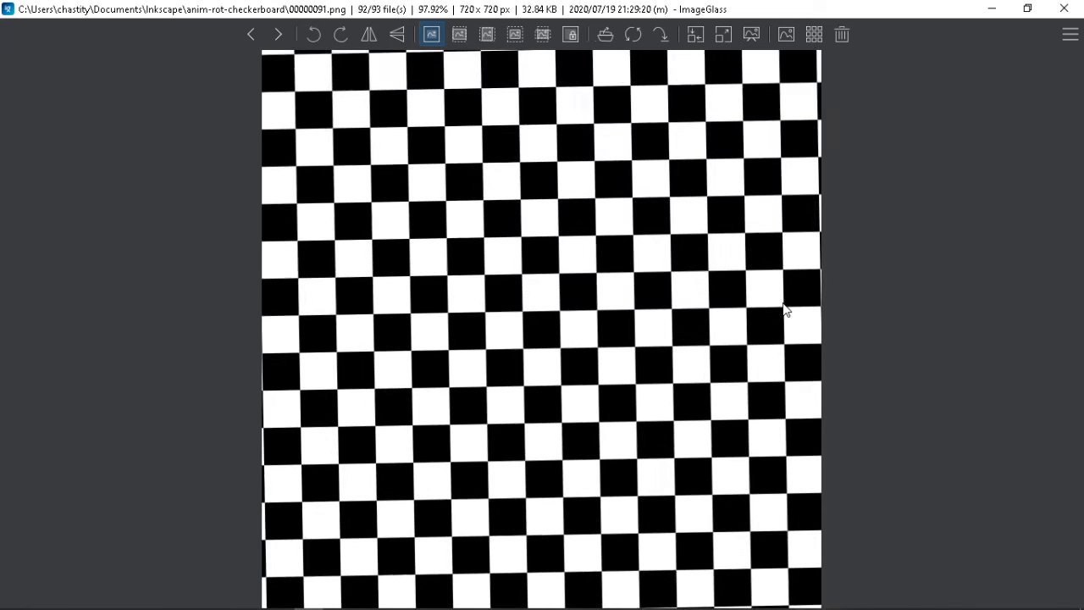
key("Left")
key("Right")
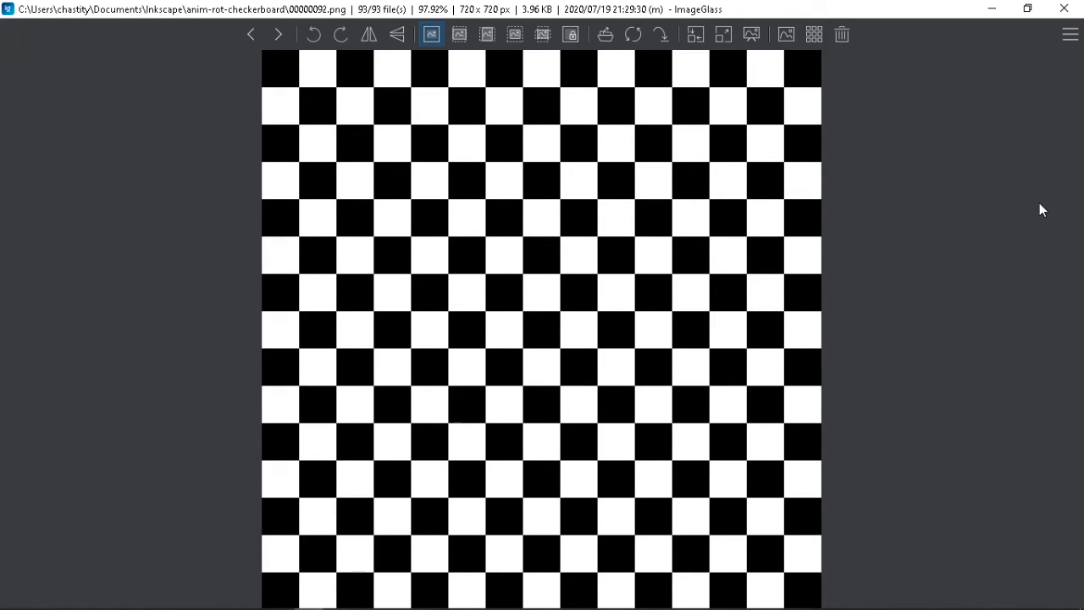
left_click(1067, 9)
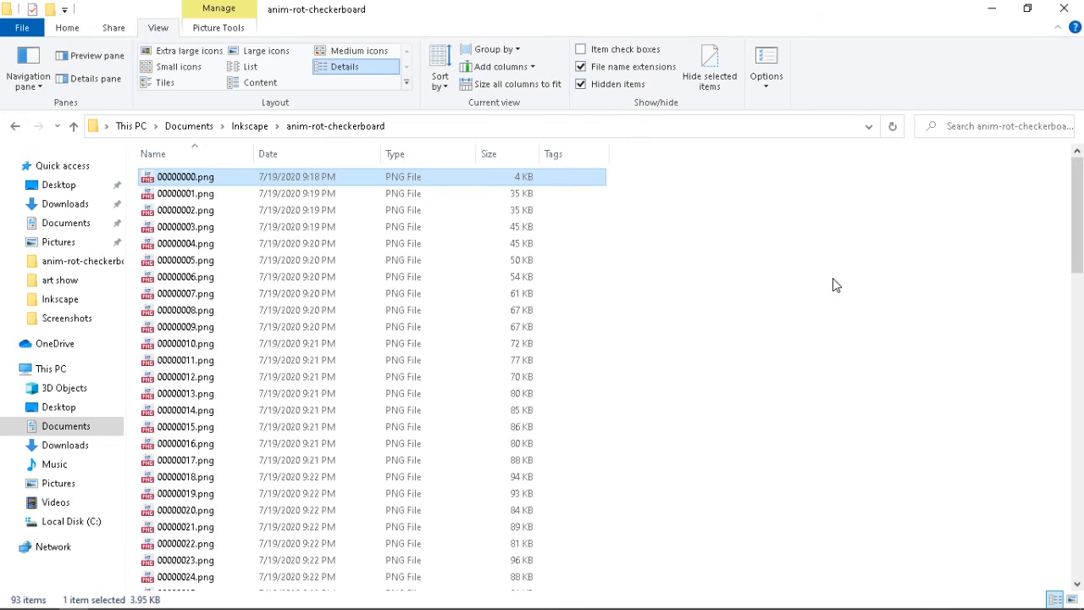
Step: Compress the anim-rot-checkerboard folder into a zip archive inside the Inkscape folder
scroll(813, 340, "down", 3)
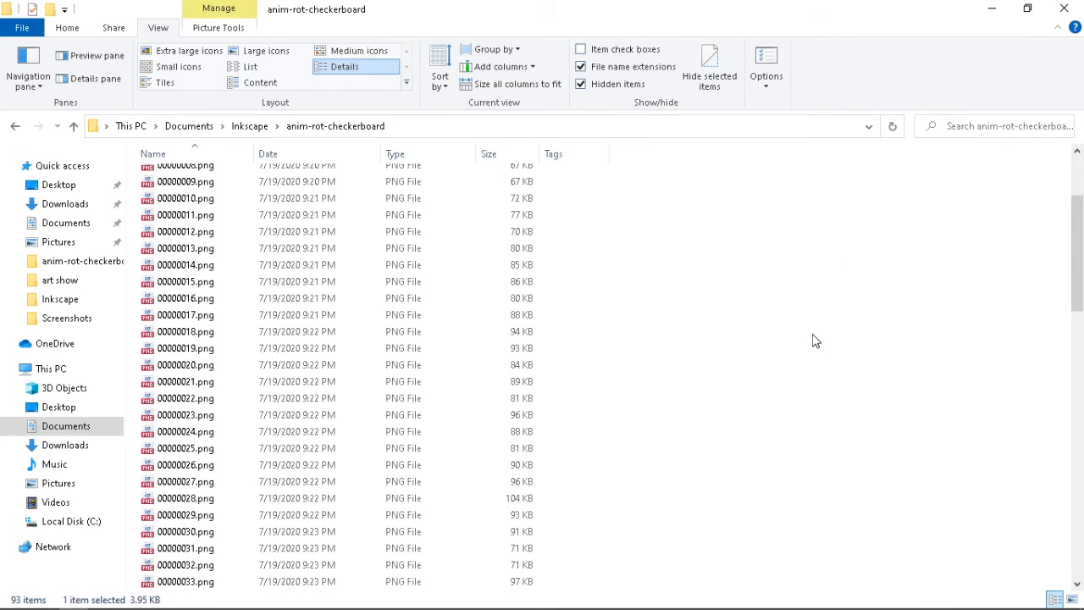
scroll(815, 340, "up", 3)
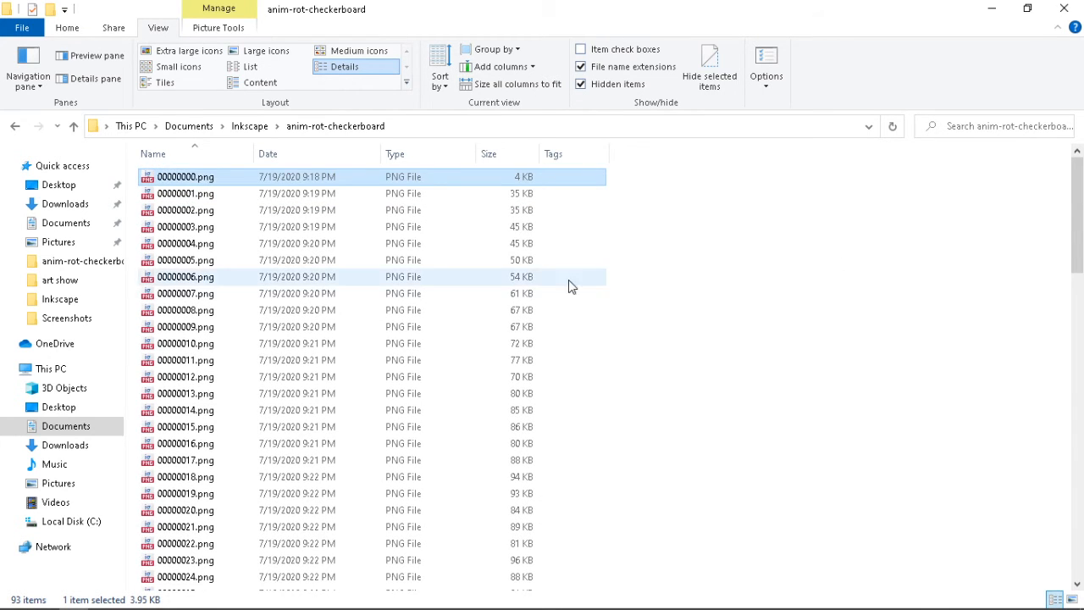
left_click(74, 125)
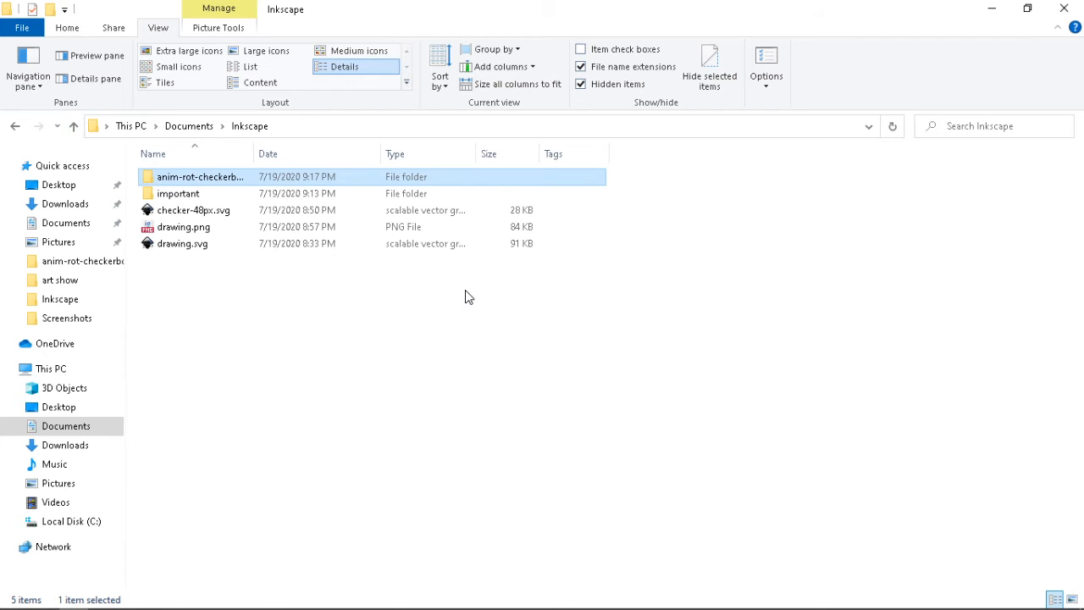
left_click(291, 343)
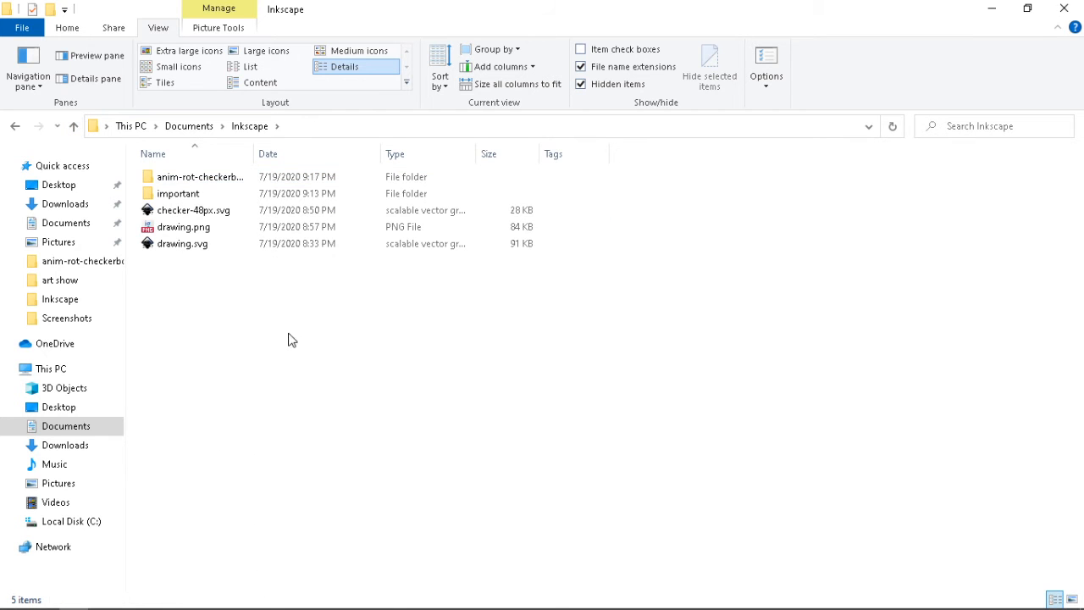
right_click(210, 180)
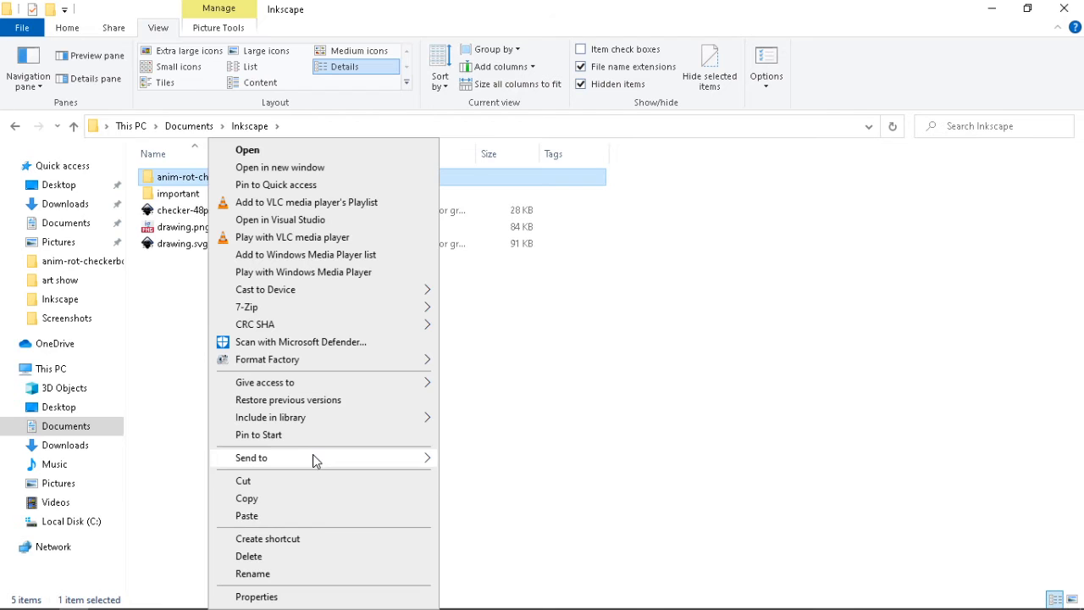
mouse_move(313, 457)
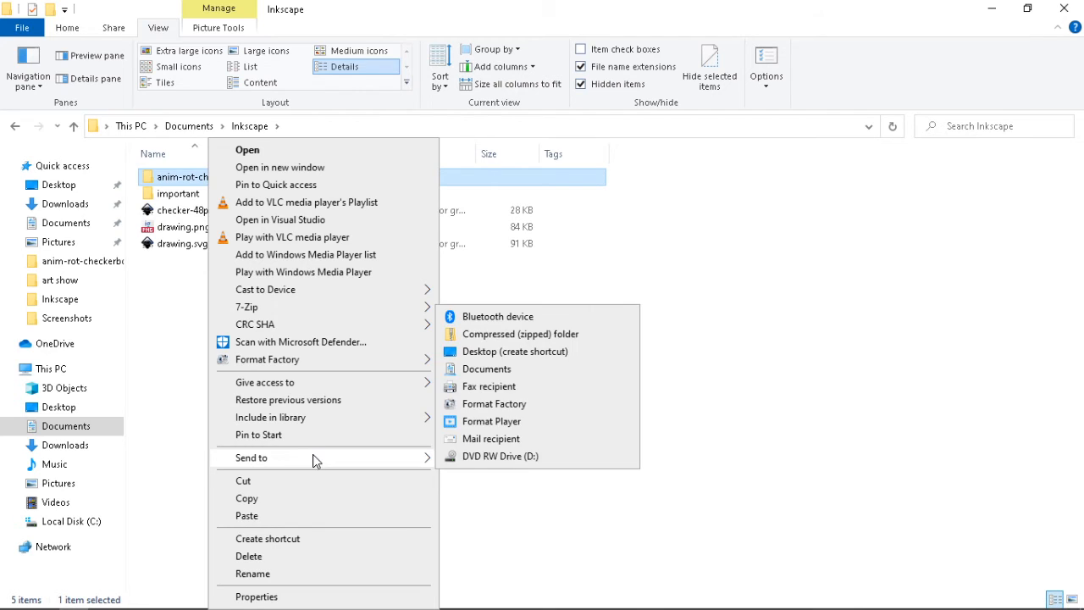
left_click(520, 339)
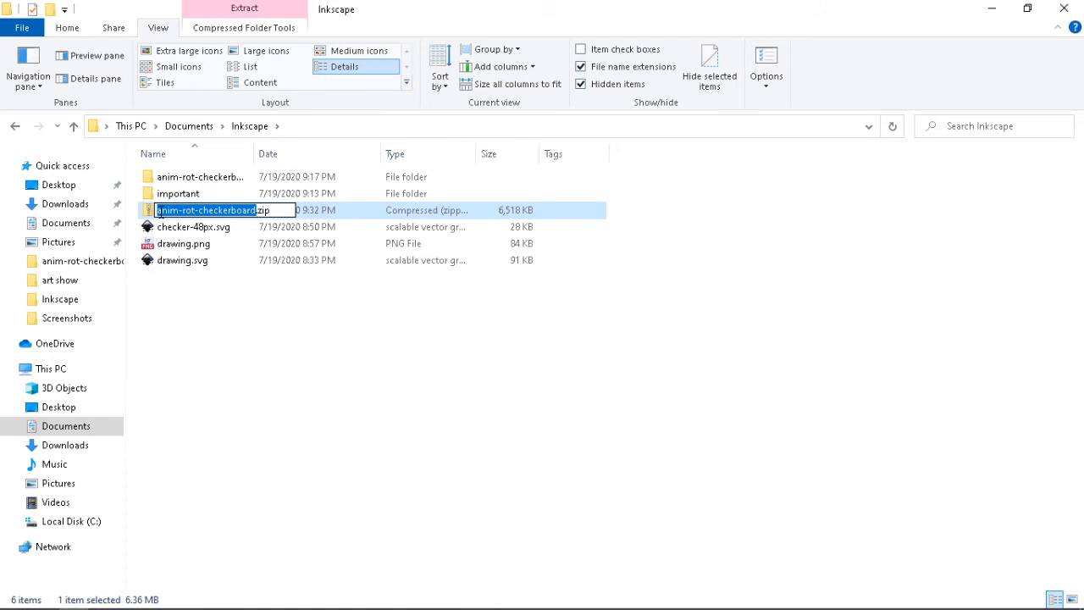
Step: Rename the new archive as 92 frames anim-rot-checkerboard.zip
left_click(172, 214)
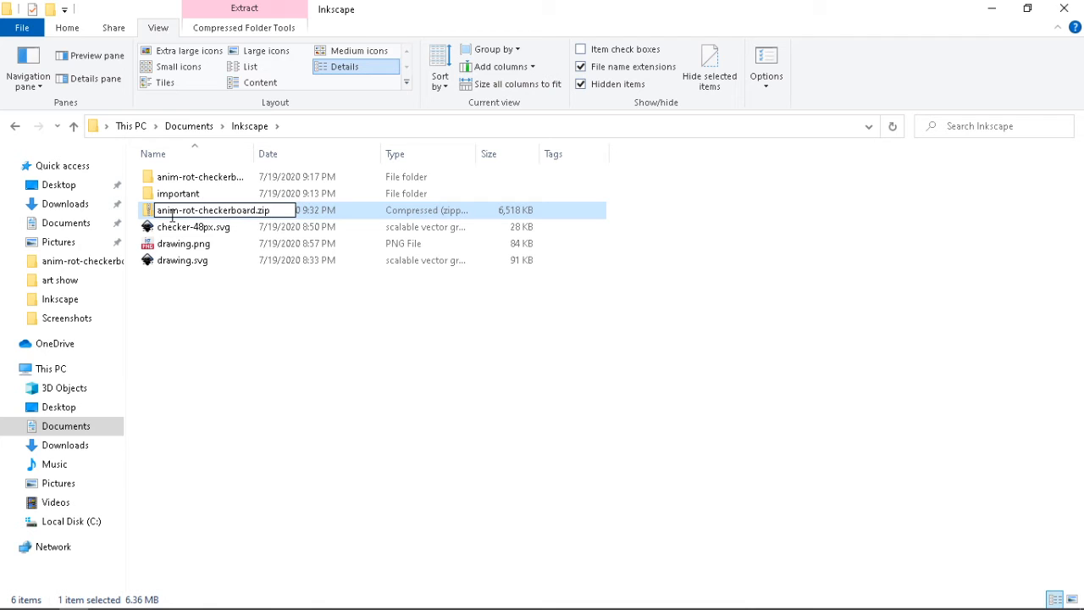
type("92")
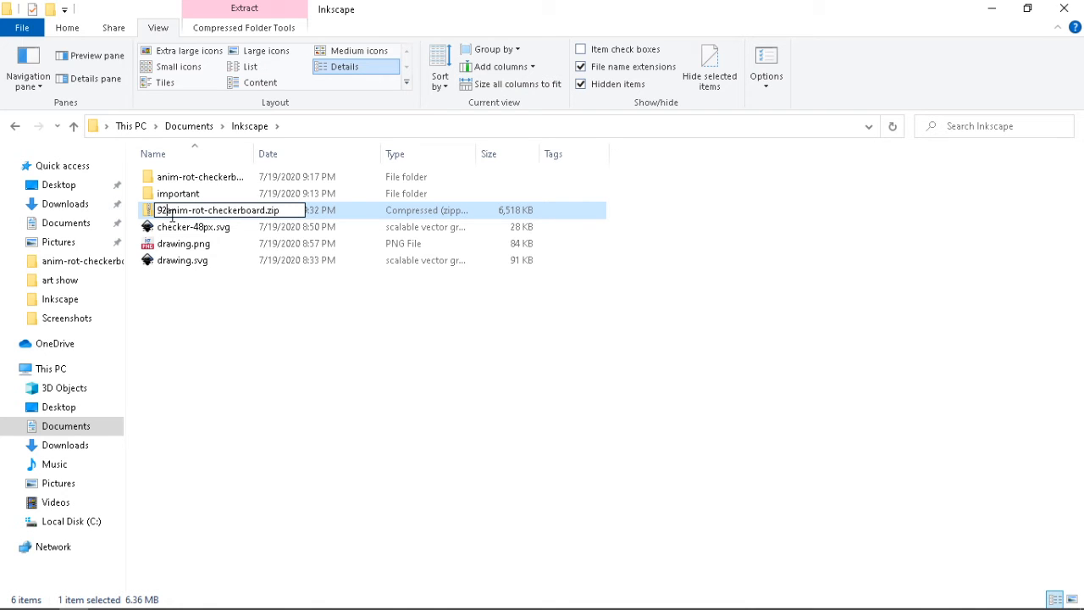
type(" frames")
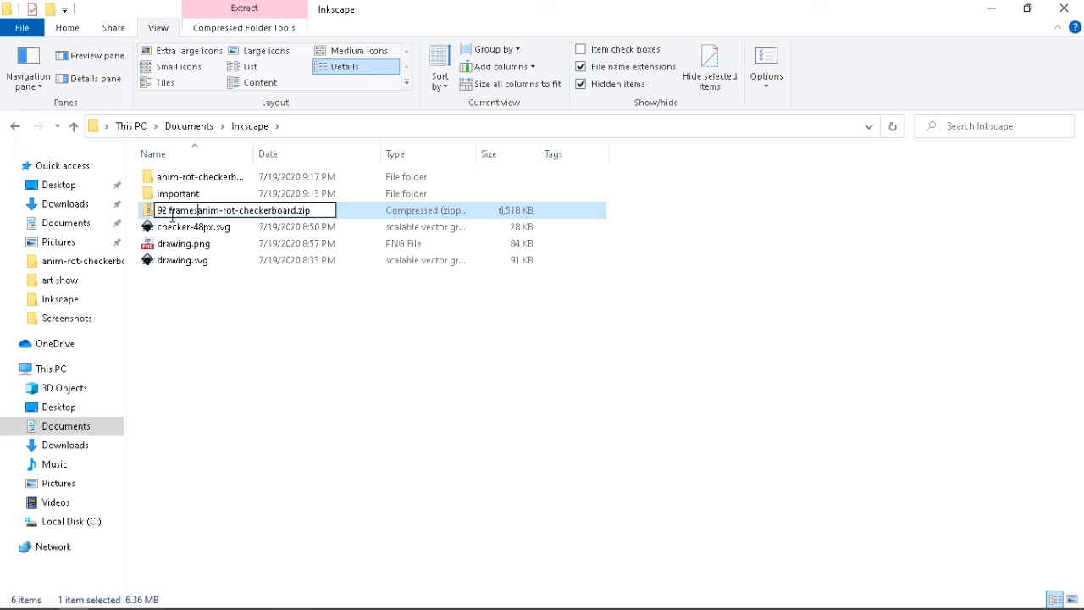
key("Return")
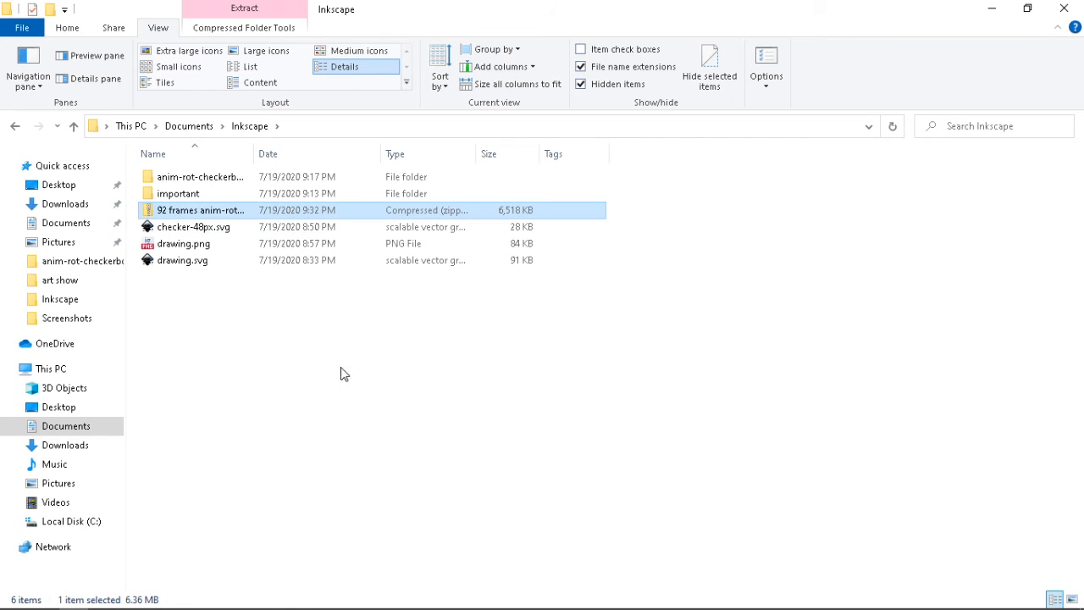
Step: Open the anim-rot-checkerboard folder and sort its frames by file size, largest first
double_click(203, 179)
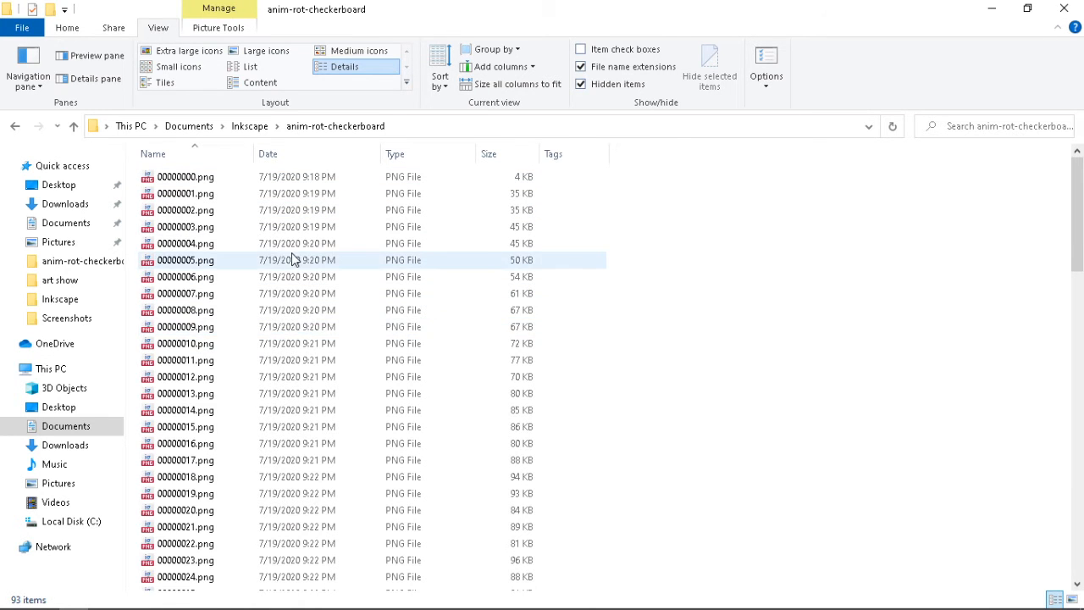
scroll(209, 222, "down", 1)
scroll(209, 222, "up", 1)
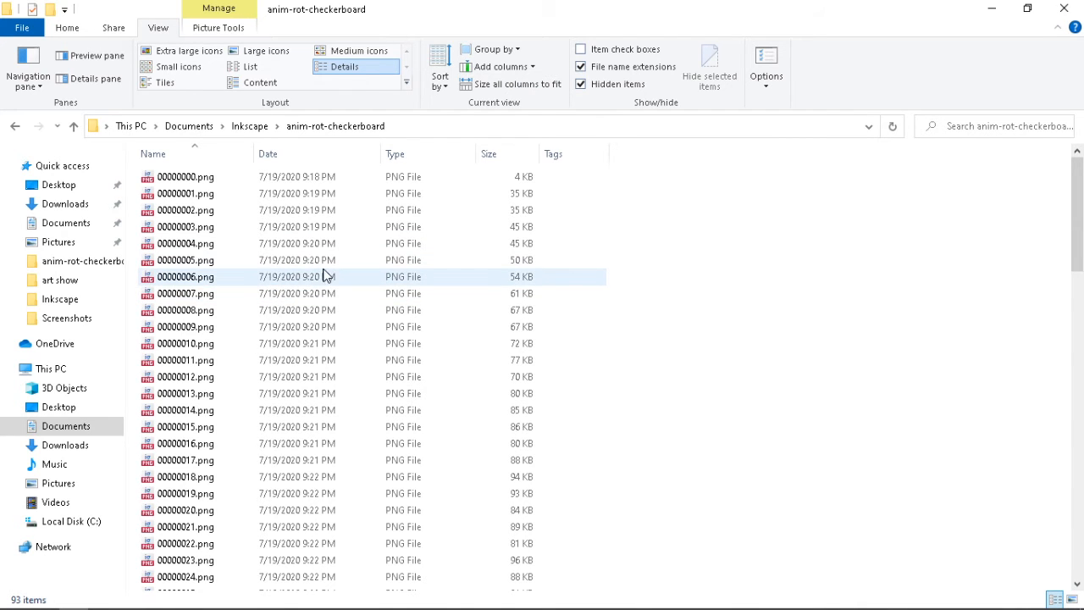
scroll(280, 292, "down", 1)
scroll(210, 317, "up", 2)
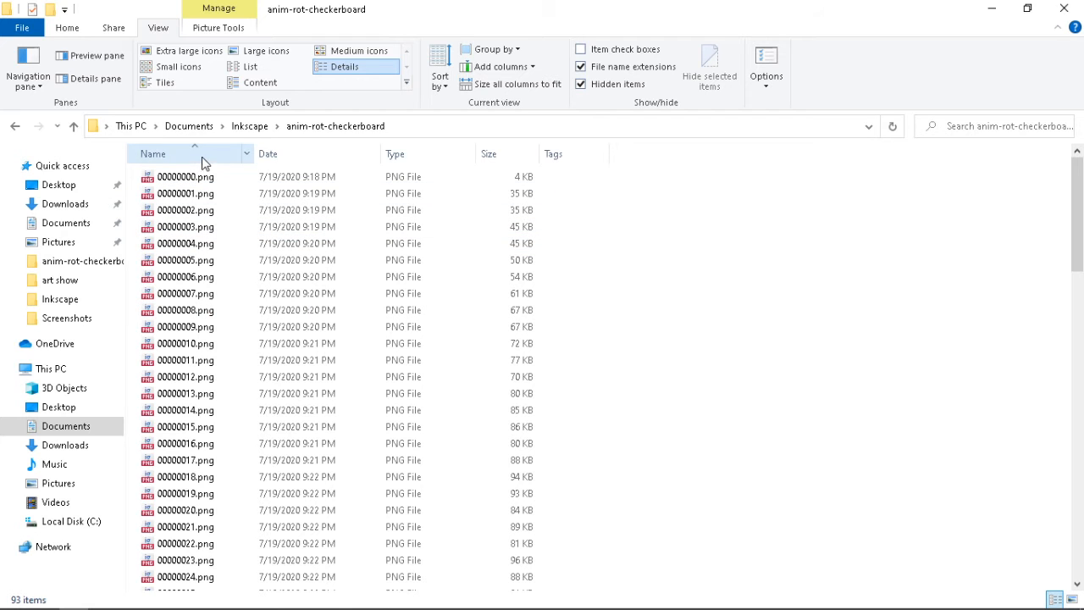
left_click(262, 152)
left_click(419, 152)
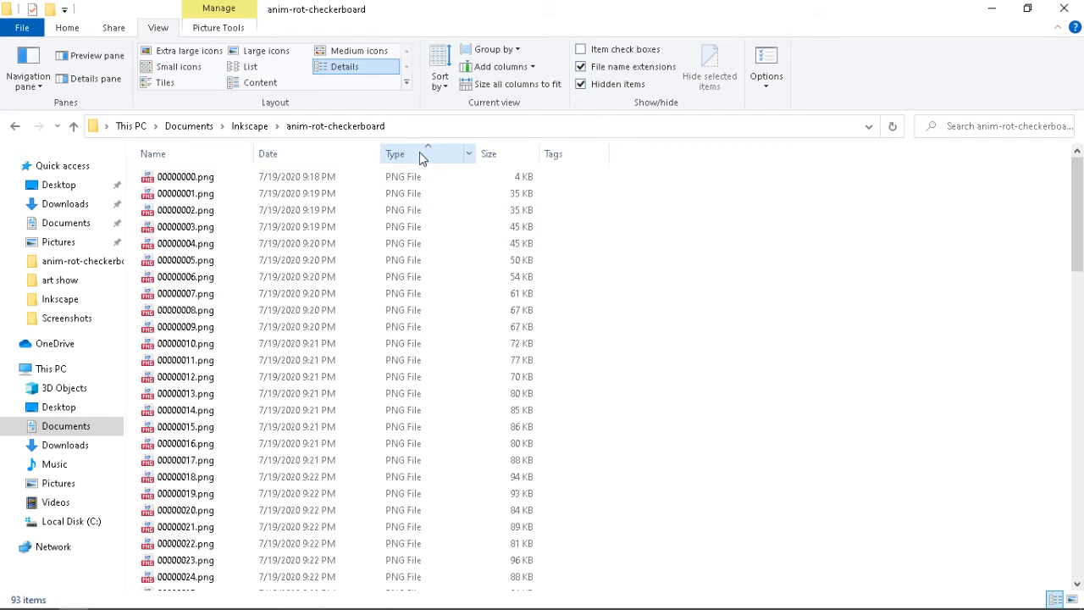
left_click(494, 155)
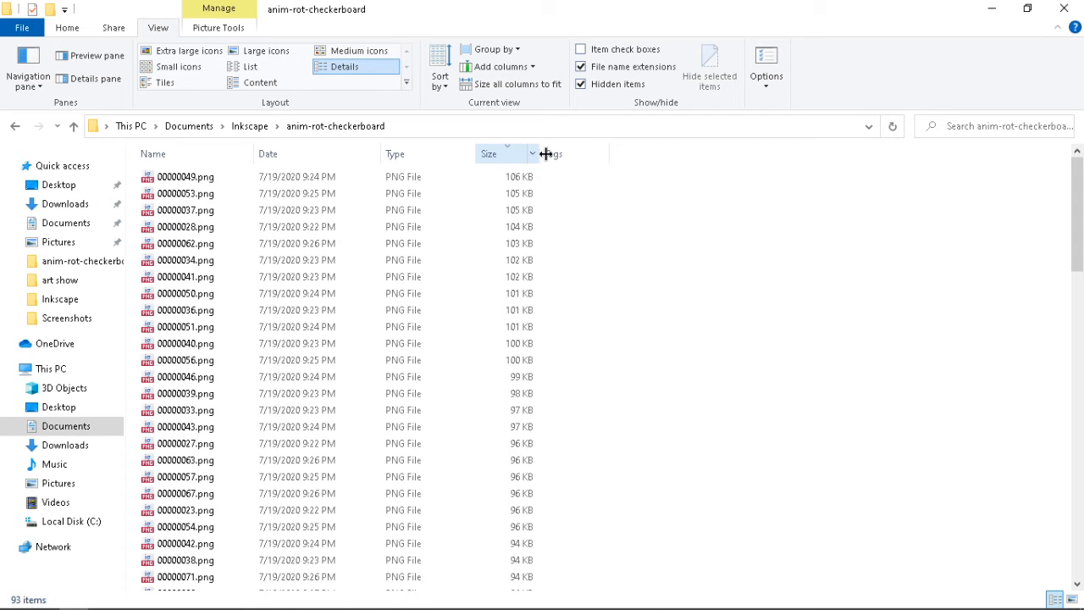
Step: Open 00000049.png and step through the frames in size order to 00000023.png, then close the image viewer
left_click(161, 176)
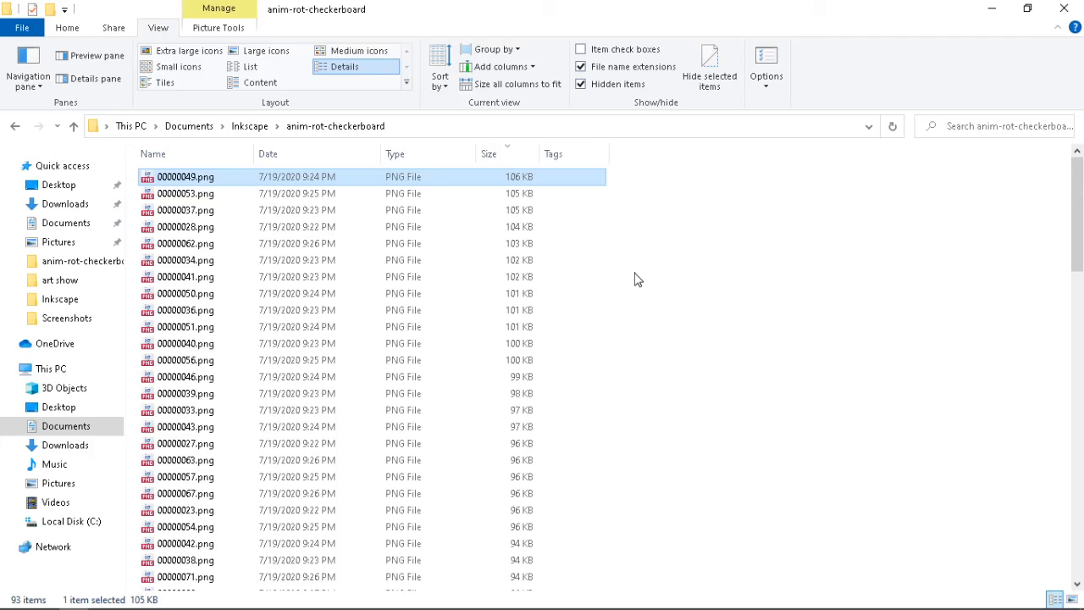
key("Return")
key("Right")
key("Right")
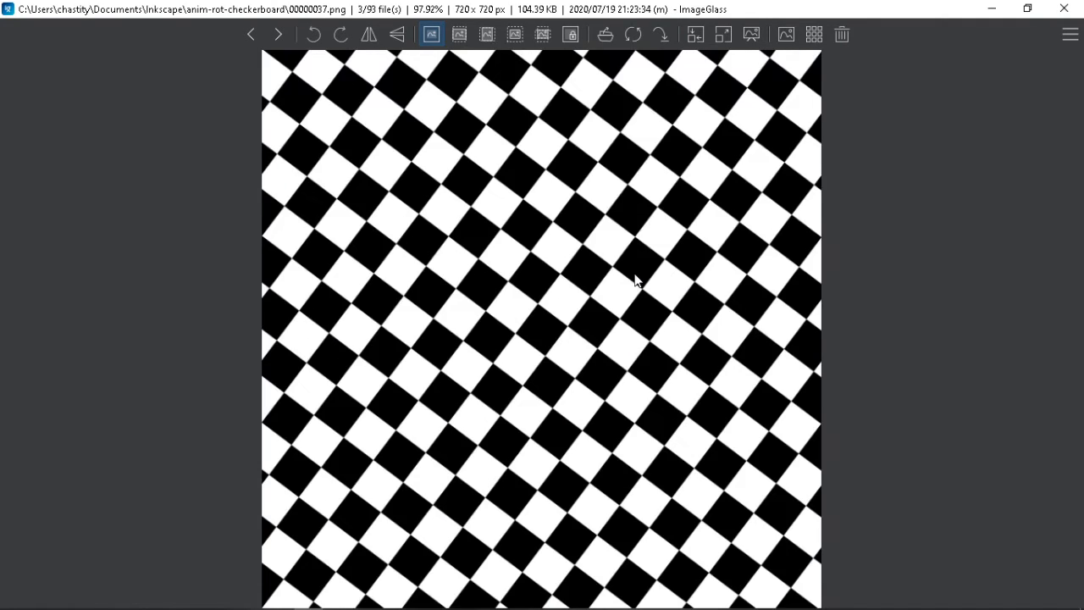
key("Right")
key("Right")
key("Right")
key("Right")
key("Right")
key("Right")
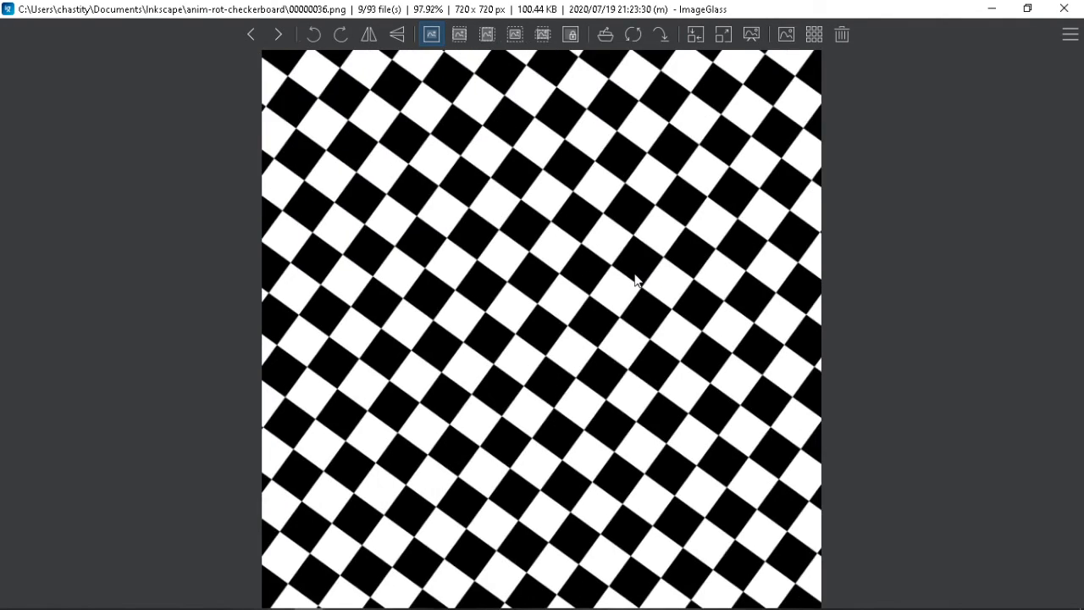
key("Right")
key("Right")
key("Right")
key("Right")
key("Right")
key("Right")
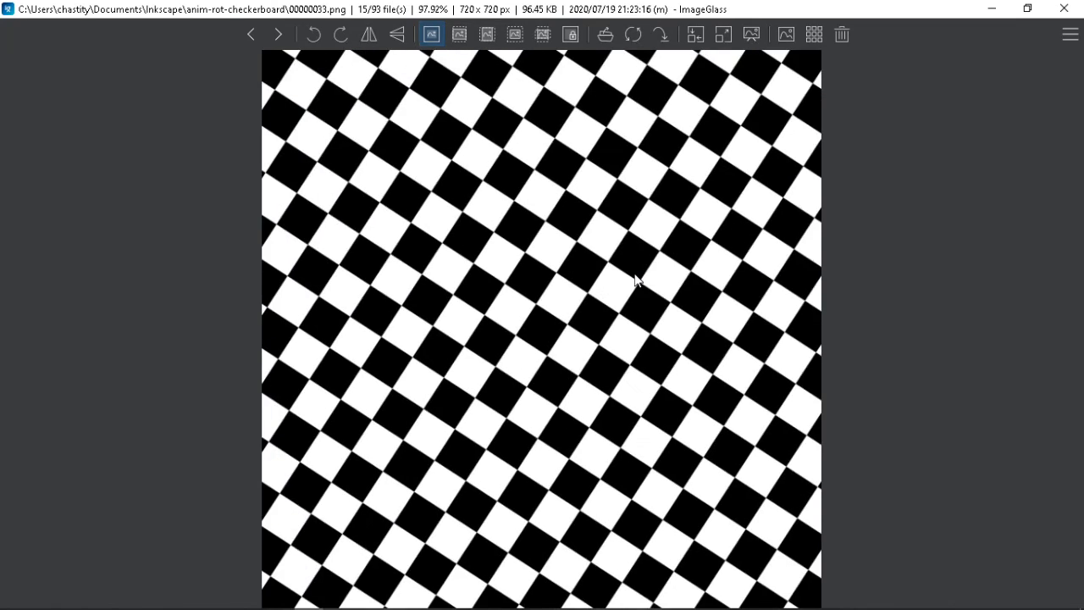
key("Right")
key("Right")
key("Right")
key("Right")
key("Right")
key("Right")
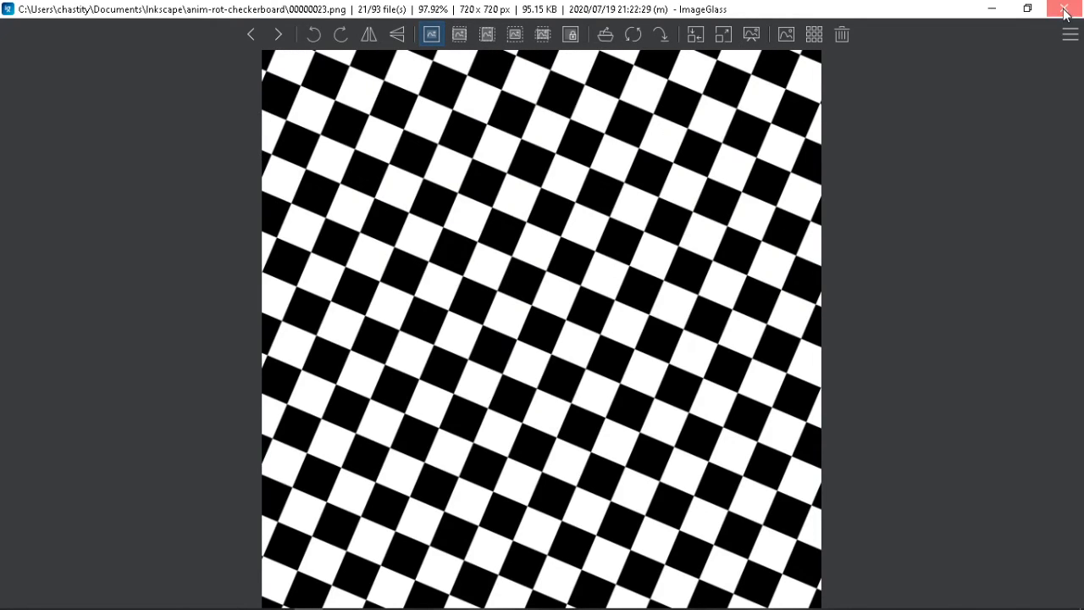
left_click(1065, 11)
Step: Sort the frames by name again and select 00000071.png
left_click(199, 154)
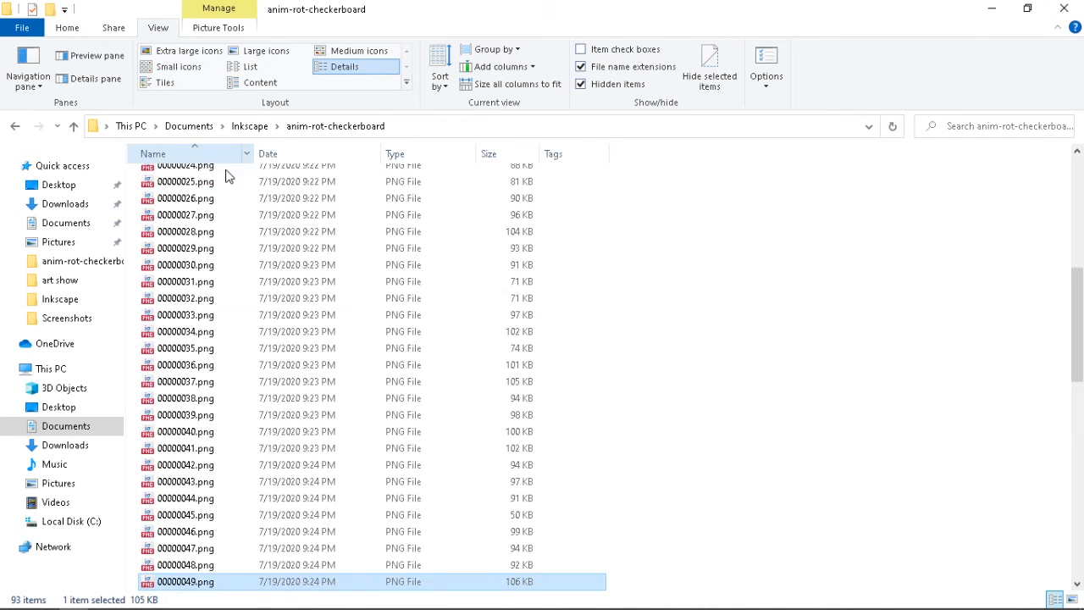
scroll(285, 206, "up", 7)
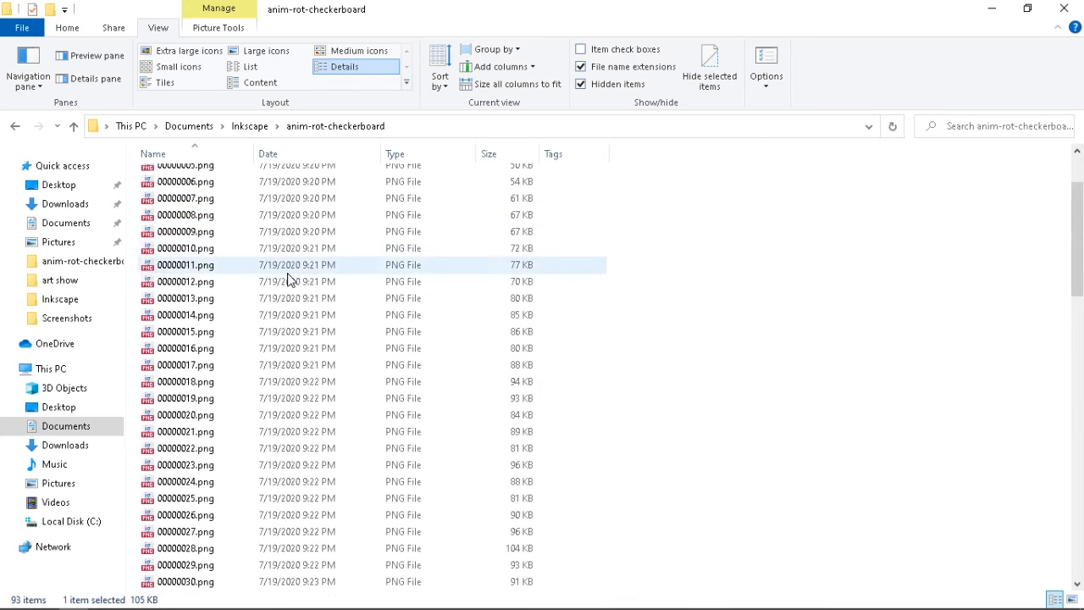
scroll(288, 269, "down", 10)
scroll(290, 309, "down", 4)
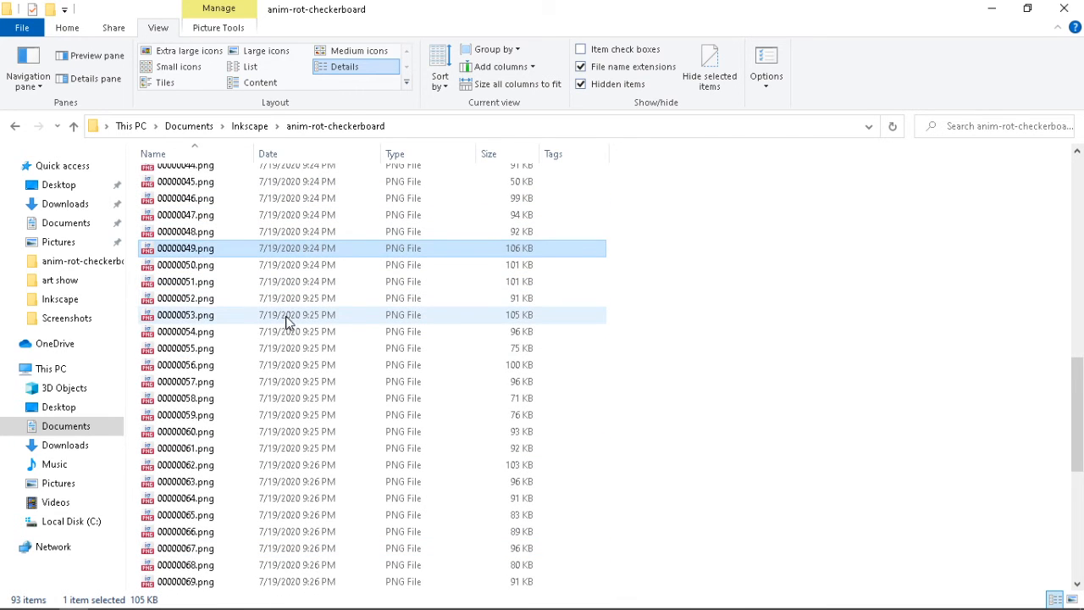
scroll(288, 320, "down", 4)
left_click(196, 419)
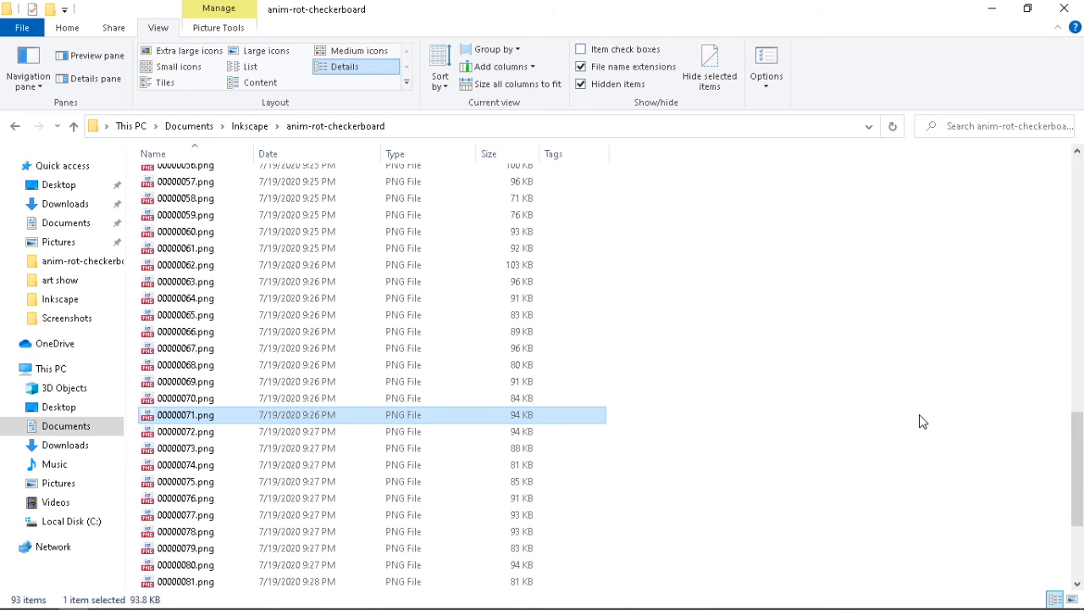
Step: Open 00000071.png and step forward to 00000077.png to look for repeated frames
key("Return")
key("Right")
key("Right")
key("Right")
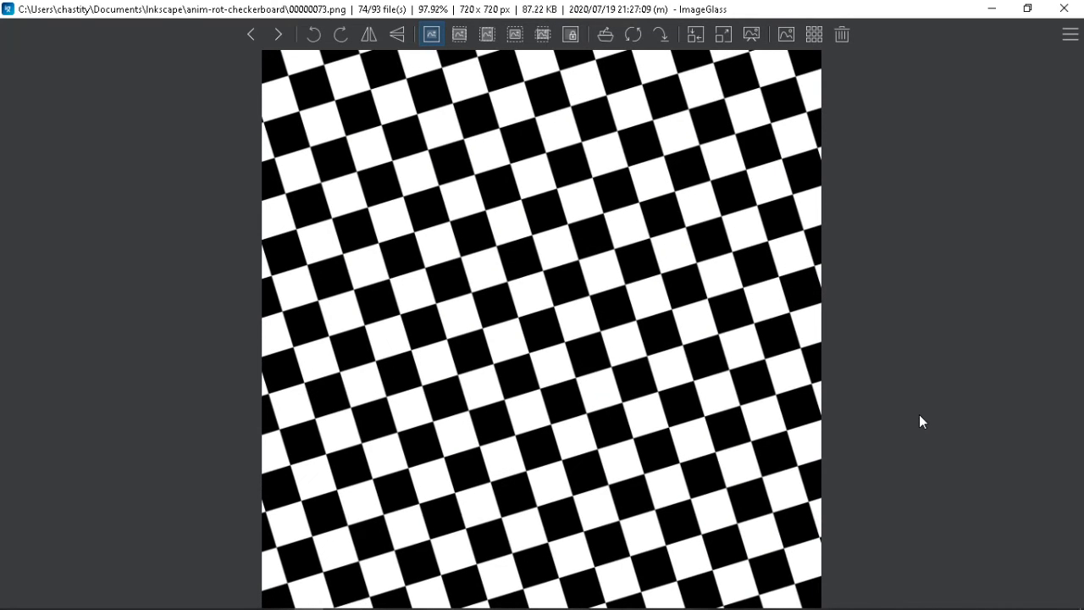
key("Right")
key("Right")
key("Right")
key("Left")
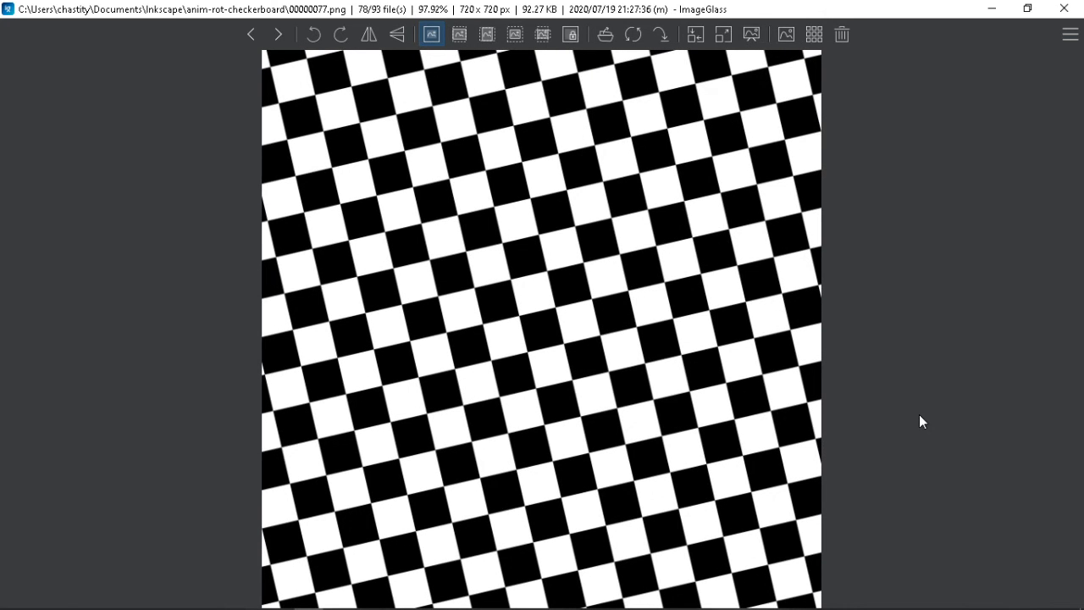
Step: Compare 00000077.png with its neighbouring frames and remove the duplicate frame from the sequence
key("Right")
key("Left")
key("Left")
key("Left")
key("Right")
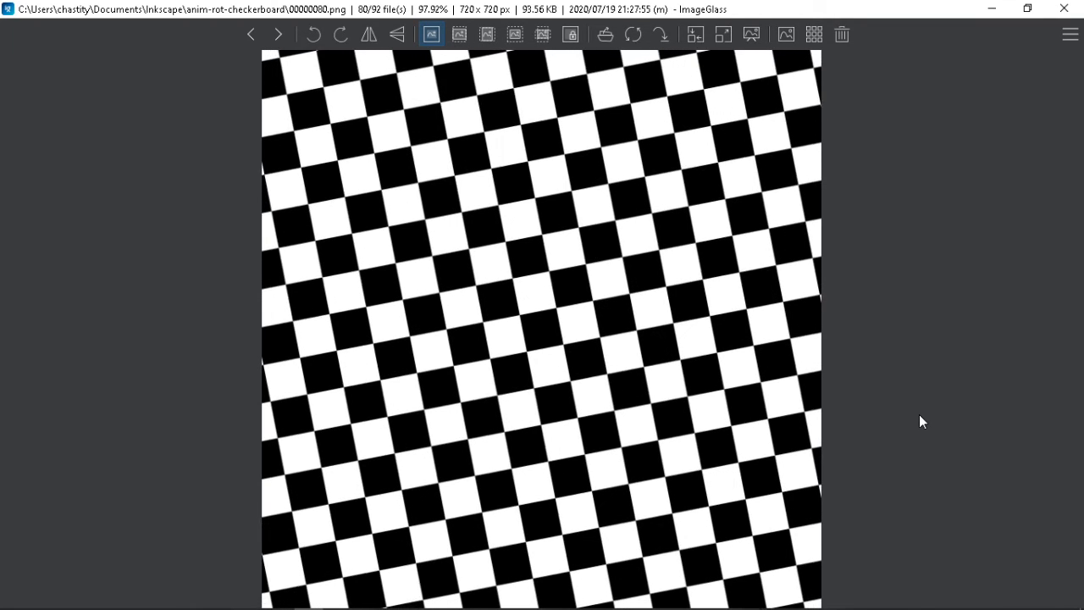
Step: Step through the frames from 00000080.png to 00000087.png, looking for repeated frames
key("Left")
key("Left")
key("Right")
key("Right")
key("Right")
key("Left")
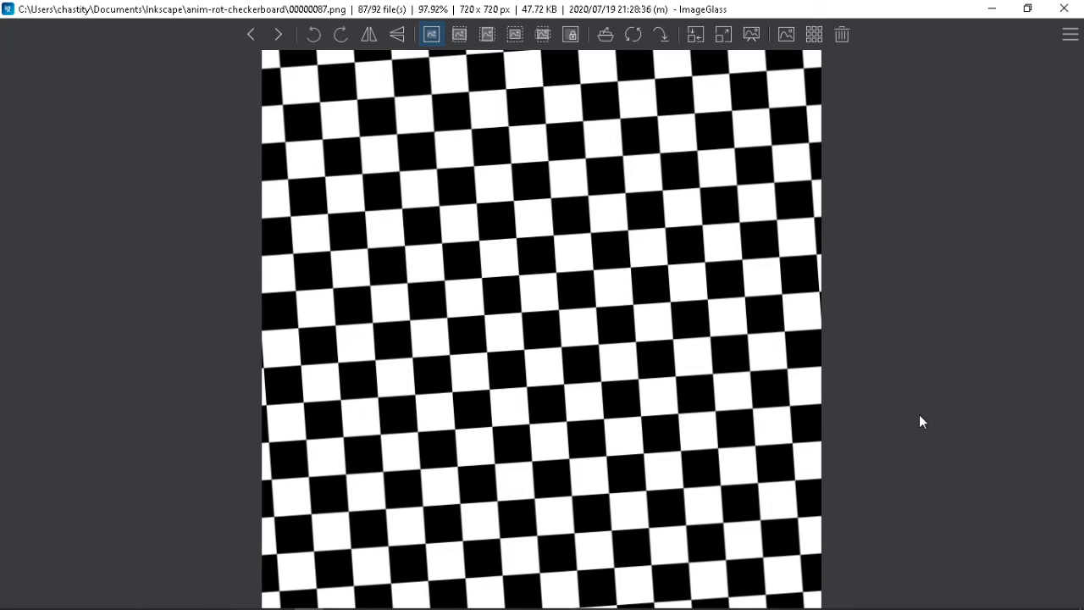
Step: Compare 00000087.png with its neighbouring frames and delete the duplicate frame 00000088.png
key("Left")
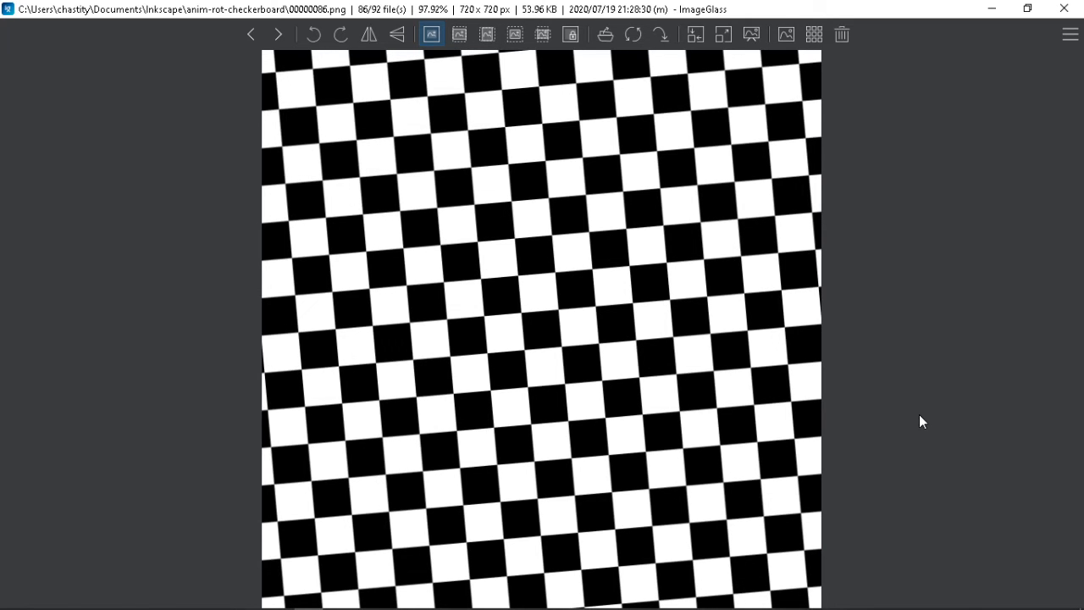
key("Right")
key("Right")
key("Left")
key("Right")
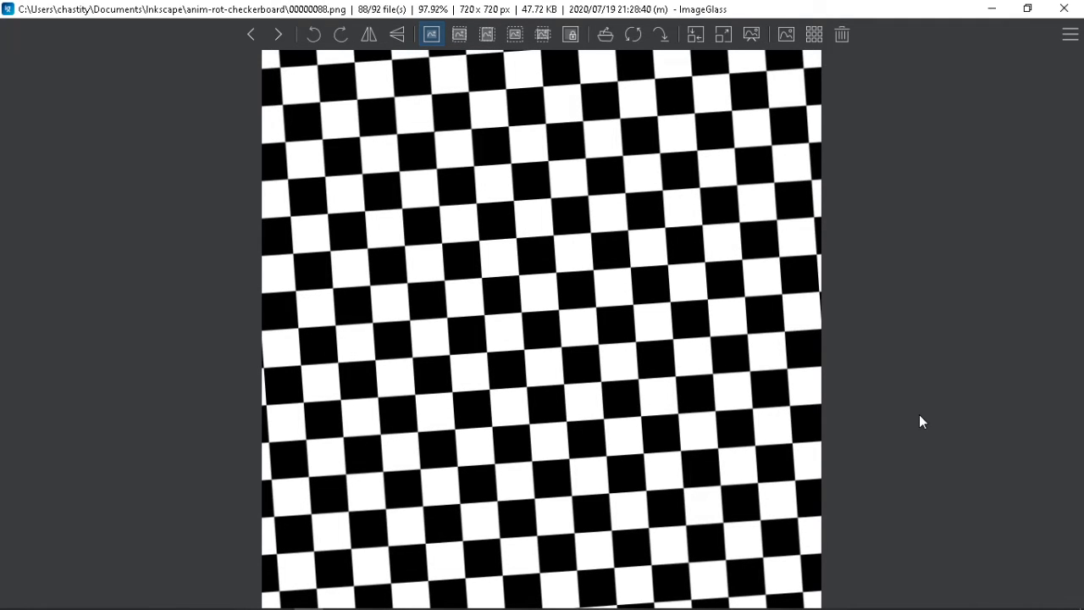
key("Left")
key("Right")
key("Right")
key("Left")
key("Right")
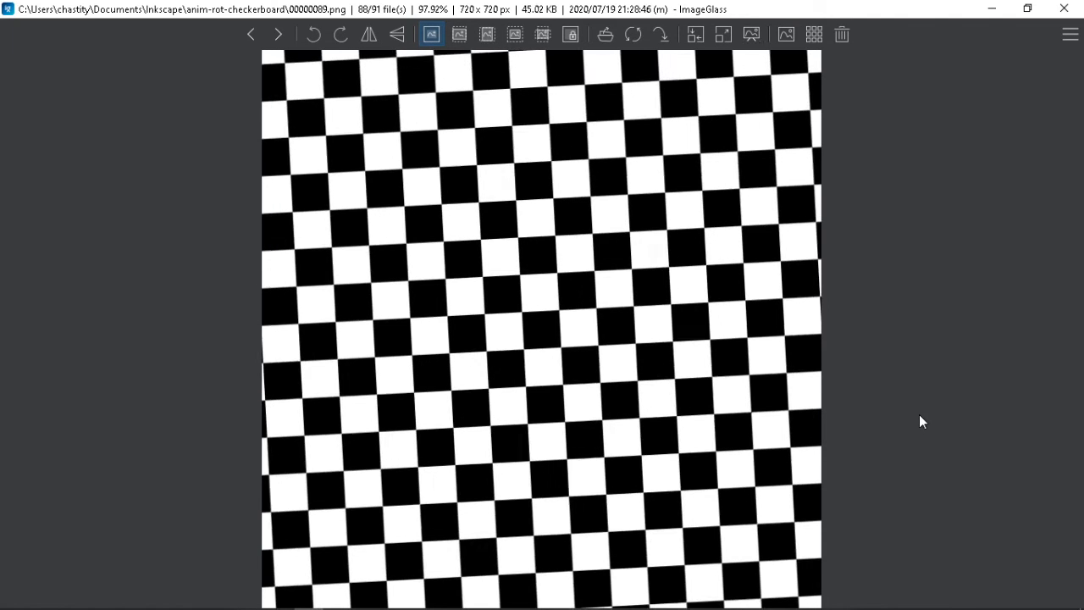
Step: Step back through the frames from 00000089.png to 00000082.png to check for repeats, and close the image viewer
key("Right")
key("Left")
key("Left")
key("Left")
key("Left")
key("Left")
key("Left")
key("Left")
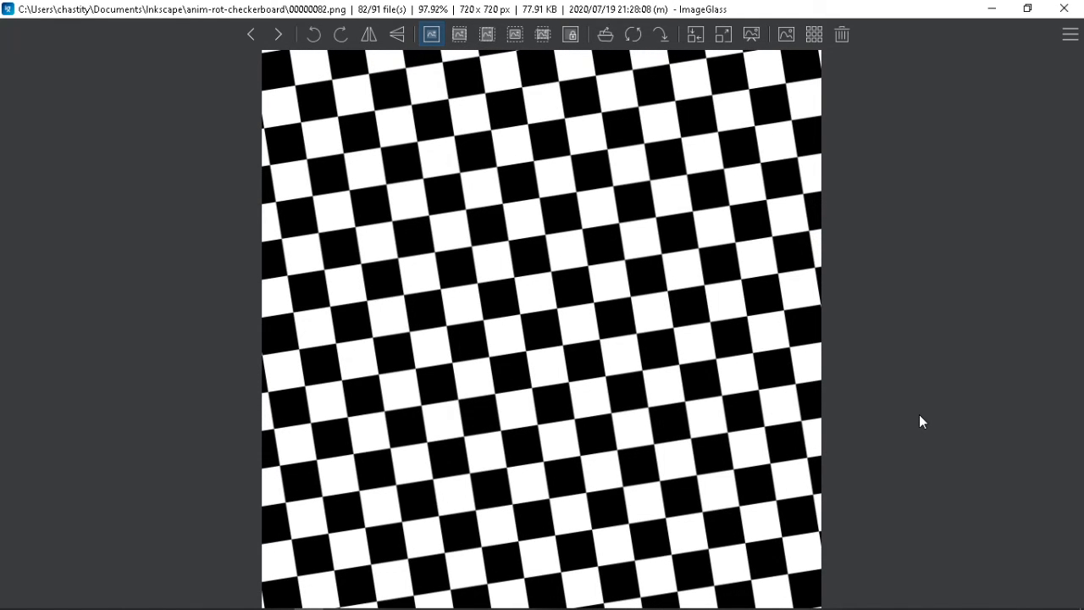
key("Escape")
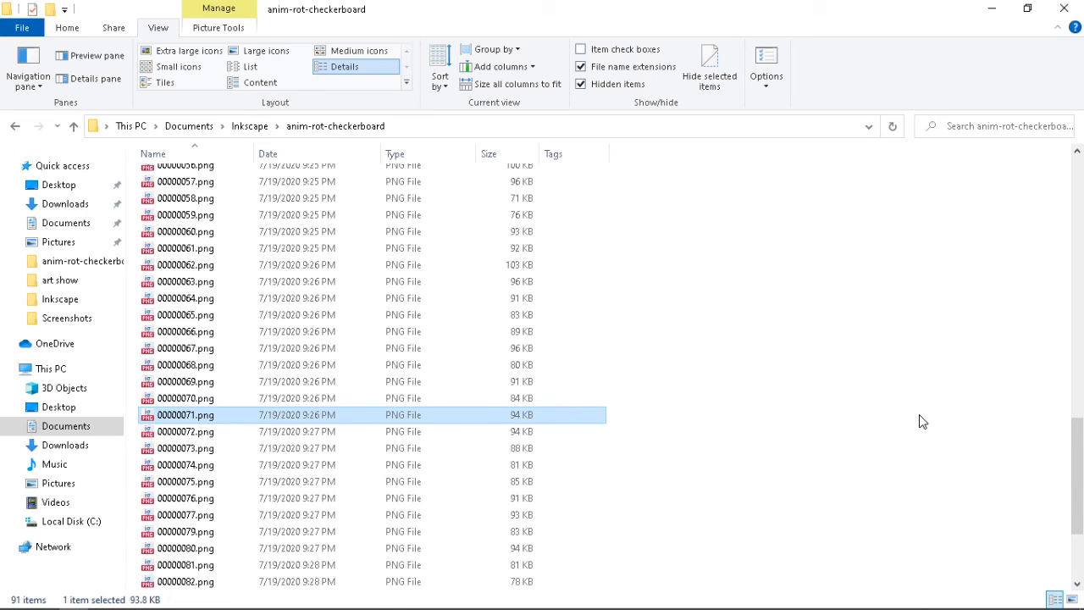
Step: Look over the frame list in the anim-rot-checkerboard folder, select all frames to check their count, and clear the selection
scroll(778, 381, "down", 3)
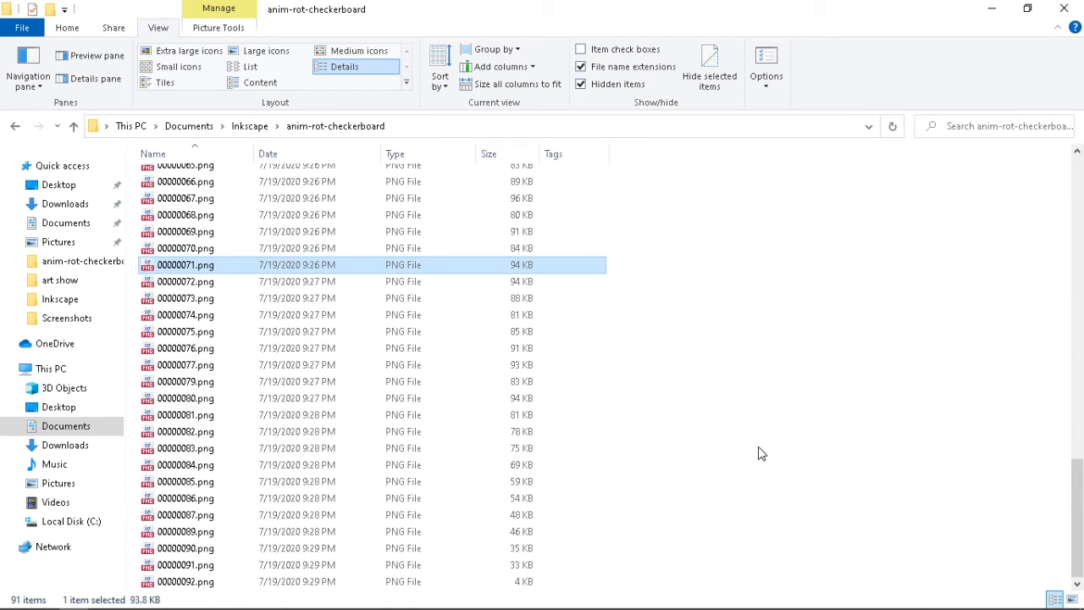
scroll(693, 373, "up", 5)
scroll(695, 372, "up", 15)
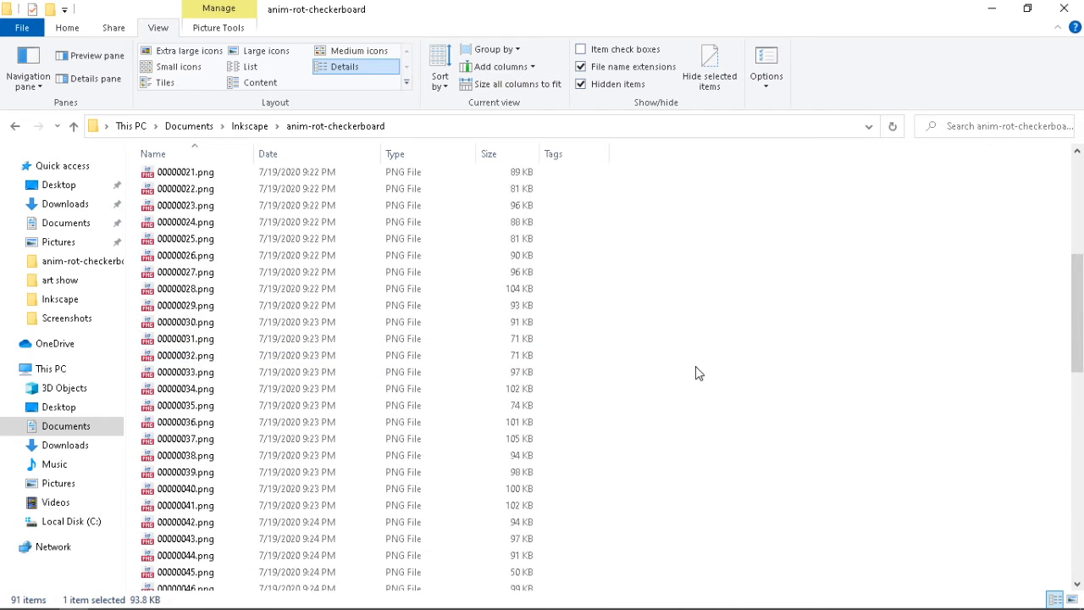
key("ctrl+a")
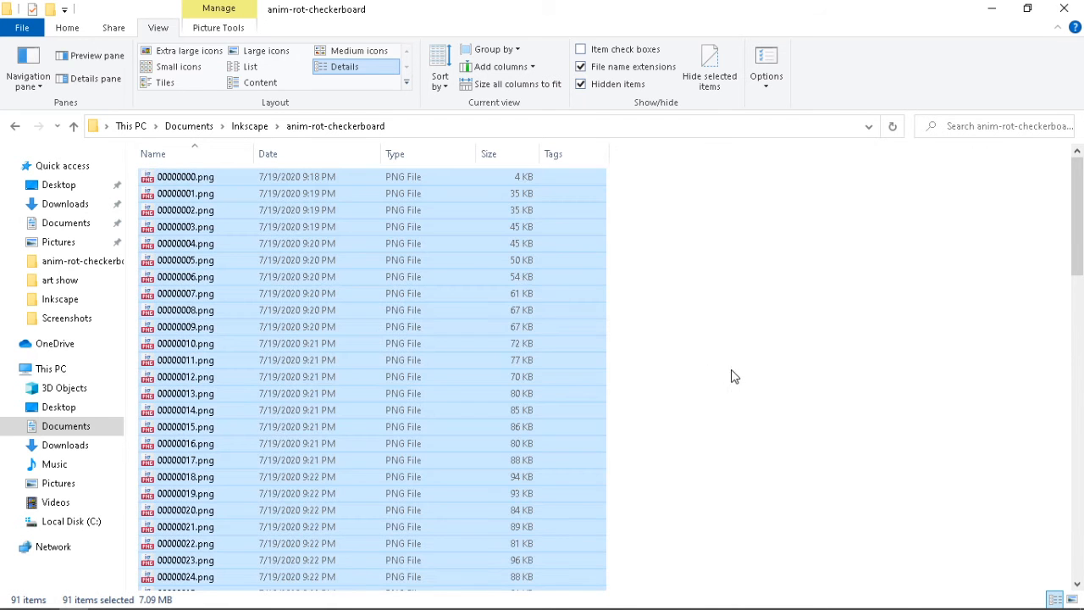
left_click(751, 374)
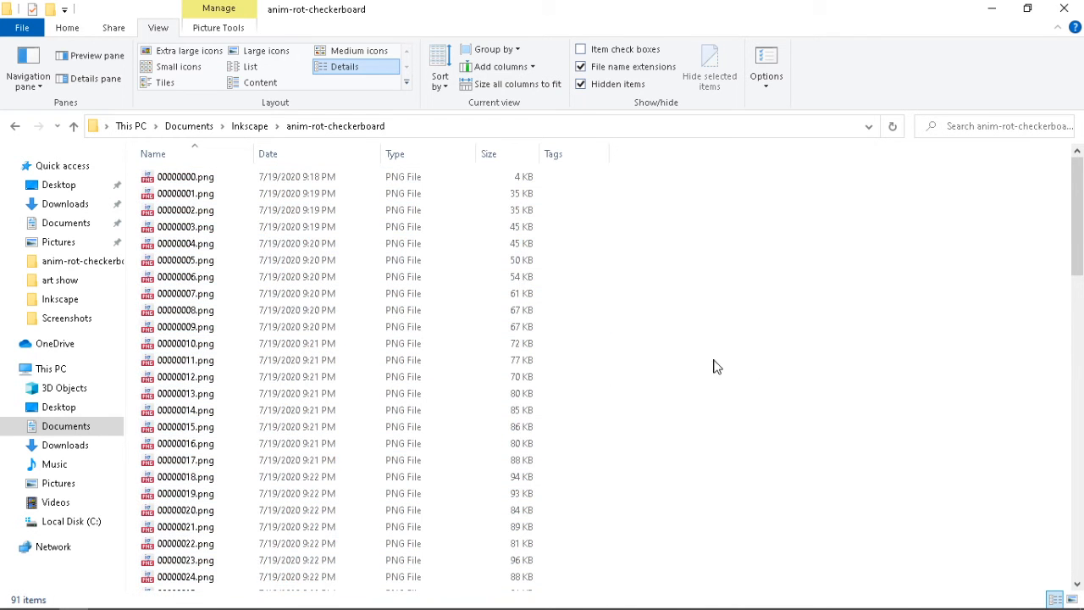
Step: Open 00000000.png and flip between it and the last frame, 00000092.png, to compare them
left_click(215, 178)
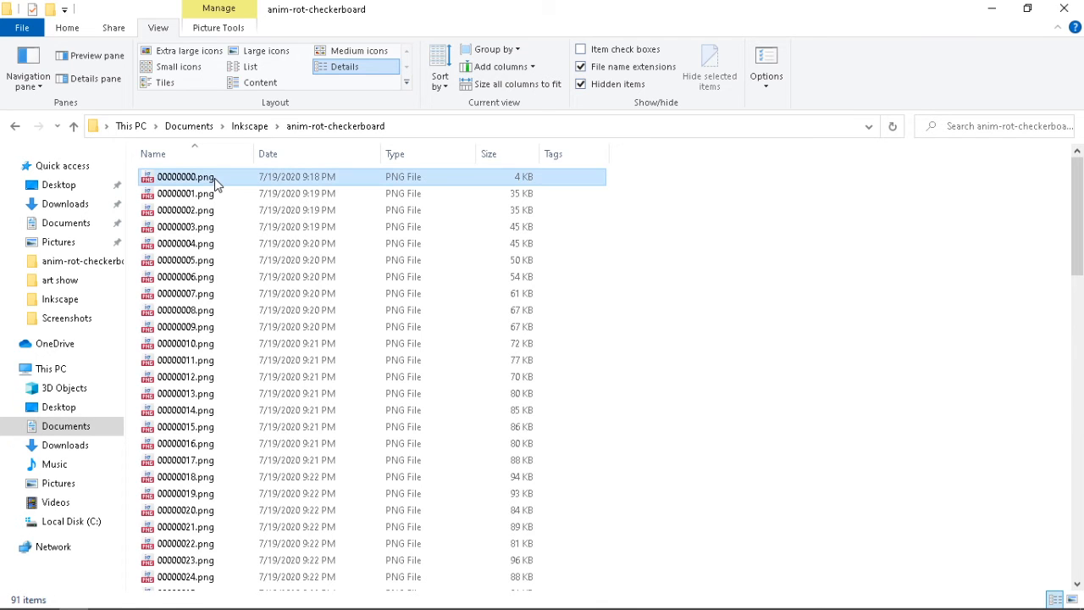
key("Return")
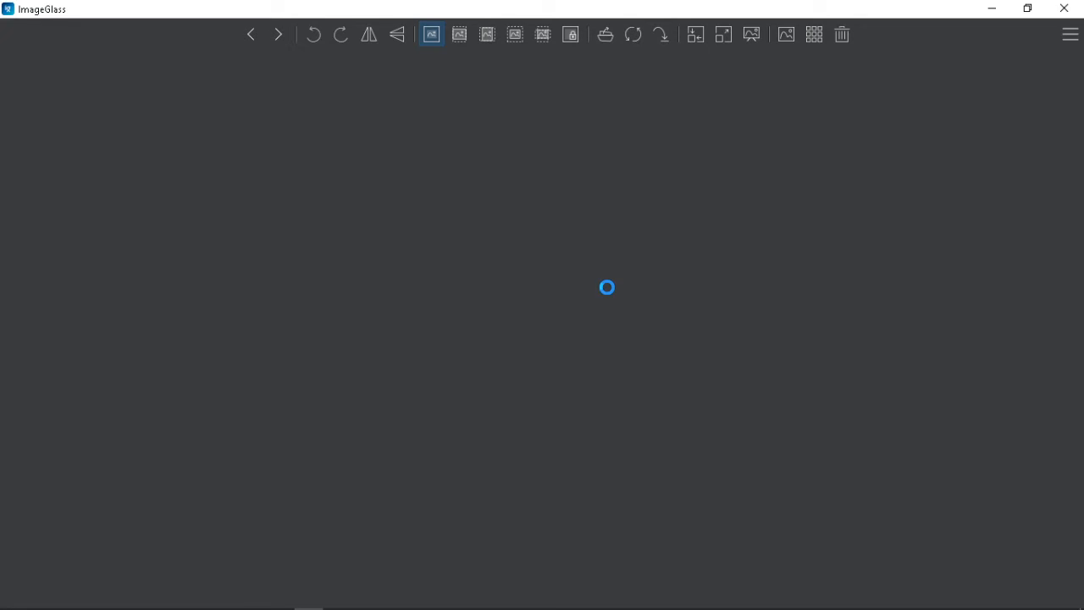
key("Left")
key("Right")
key("Left")
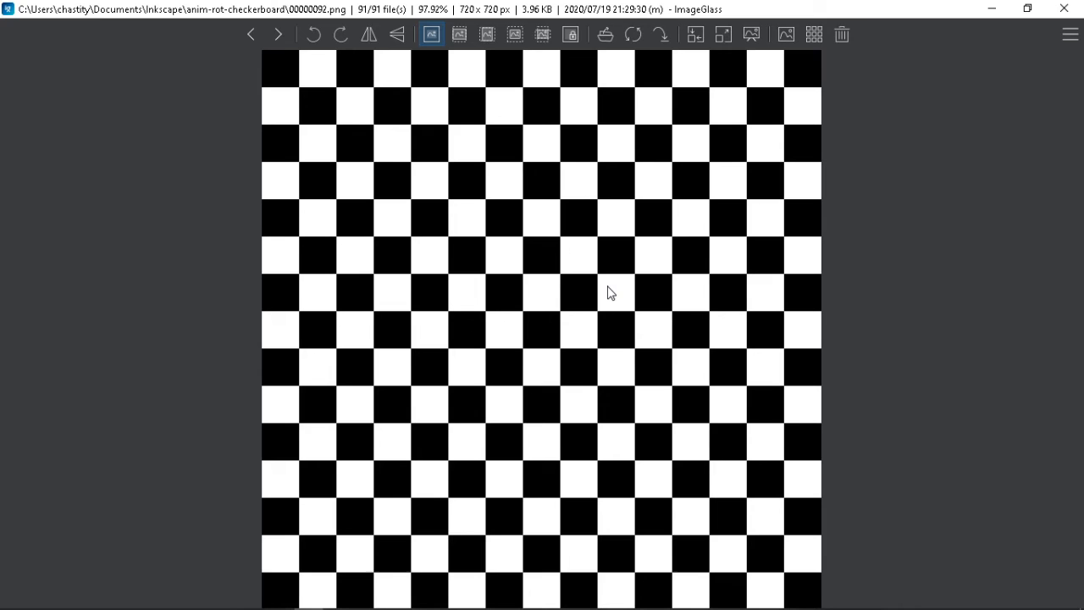
key("Right")
key("Left")
key("Right")
key("Left")
key("Right")
key("Left")
key("Right")
key("Right")
key("Left")
Step: Step forward through the entire frame sequence until it wraps around to 00000000.png, checking that the rotation is continuous
key("Right")
key("Right")
key("Right")
key("Right")
key("Right")
key("Right")
key("Right")
key("Right")
key("Right")
key("Right")
key("Right")
key("Right")
key("Right")
key("Right")
key("Right")
key("Right")
key("Right")
key("Right")
key("Right")
key("Right")
key("Right")
key("Right")
key("Right")
key("Right")
key("Right")
key("Right")
key("Right")
key("Right")
key("Right")
key("Right")
key("Right")
key("Right")
key("Right")
key("Right")
key("Right")
key("Right")
key("Right")
key("Right")
key("Right")
key("Right")
key("Right")
key("Right")
key("Right")
key("Right")
key("Right")
key("Right")
key("Right")
key("Right")
key("Right")
key("Right")
key("Right")
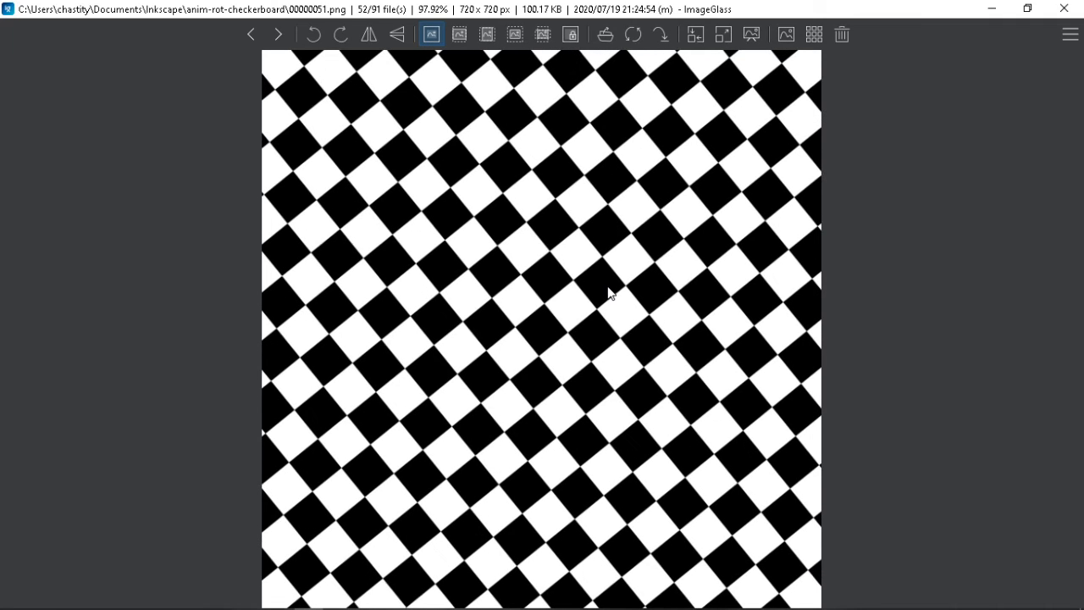
key("Right")
key("Right")
key("Right")
key("Right")
key("Right")
key("Right")
key("Right")
key("Right")
key("Right")
key("Right")
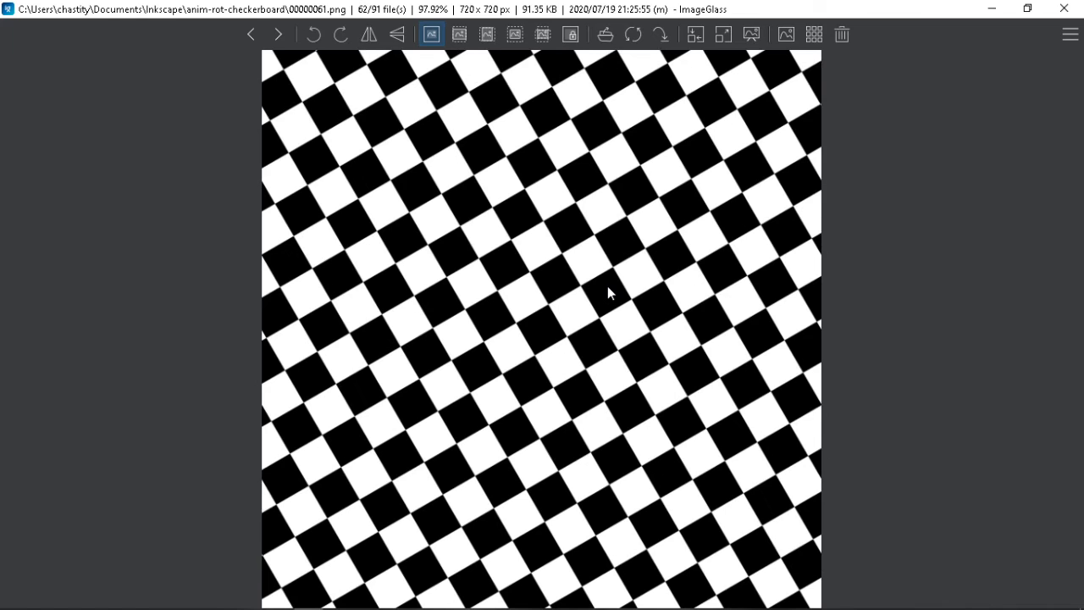
key("Right")
key("Right")
key("Right")
key("Right")
key("Right")
key("Right")
key("Right")
key("Right")
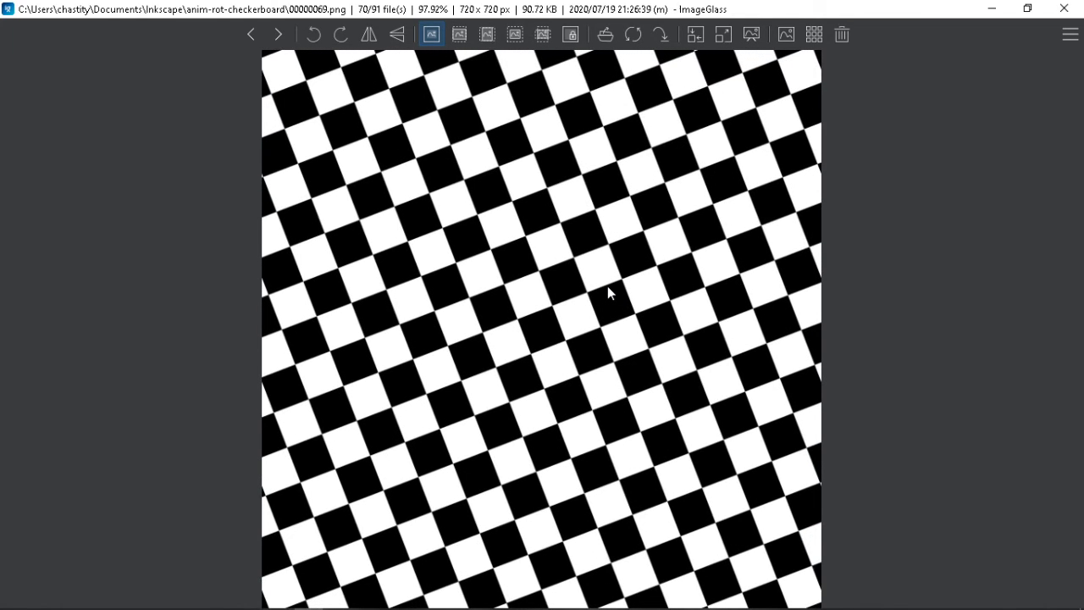
key("Right")
key("Right")
key("Right")
key("Right")
key("Right")
key("Right")
key("Right")
key("Right")
key("Right")
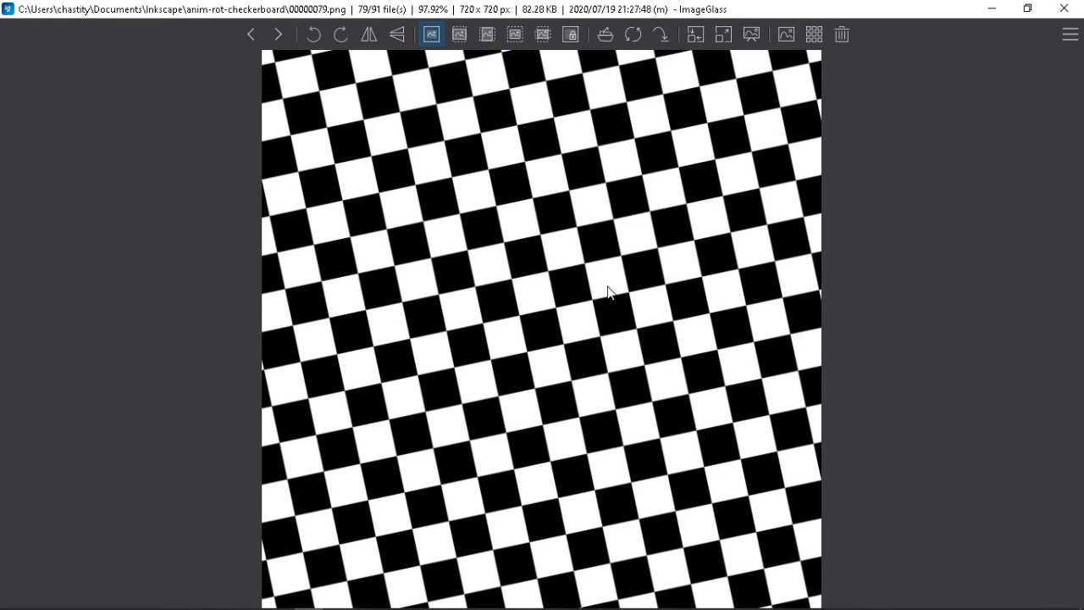
key("Right")
key("Right")
key("Right")
key("Right")
key("Right")
key("Right")
key("Right")
key("Right")
key("Right")
key("Right")
key("Right")
key("Right")
key("Right")
Step: Compare the first and last frames again, delete the duplicate last frame 00000092.png, and close the image viewer
key("Left")
key("Right")
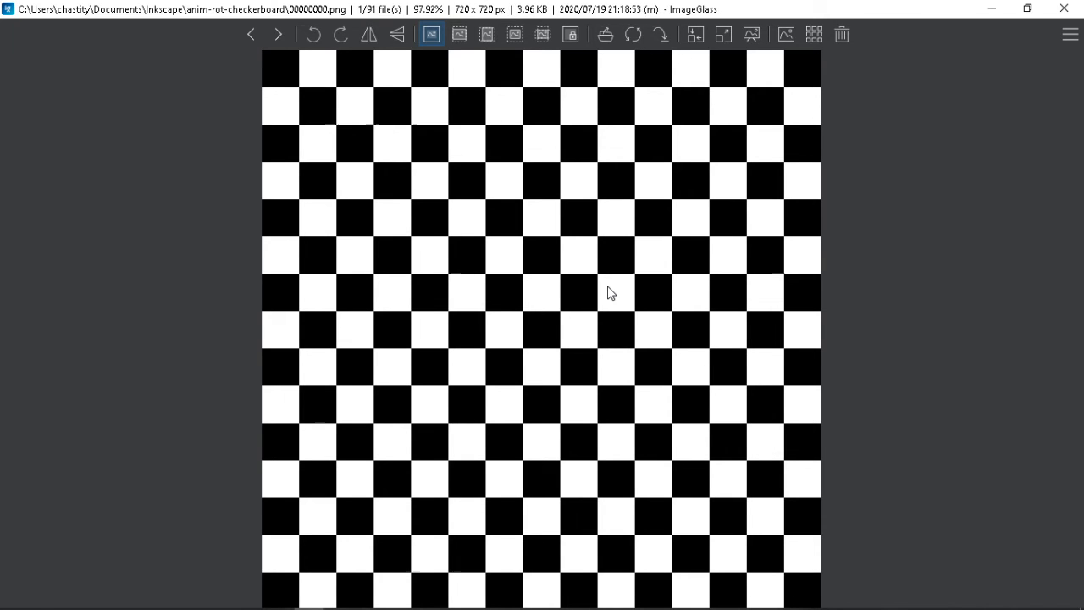
key("Left")
key("Left")
key("Right")
key("Right")
key("Left")
key("Right")
key("Left")
key("Left")
key("Right")
key("Right")
key("Left")
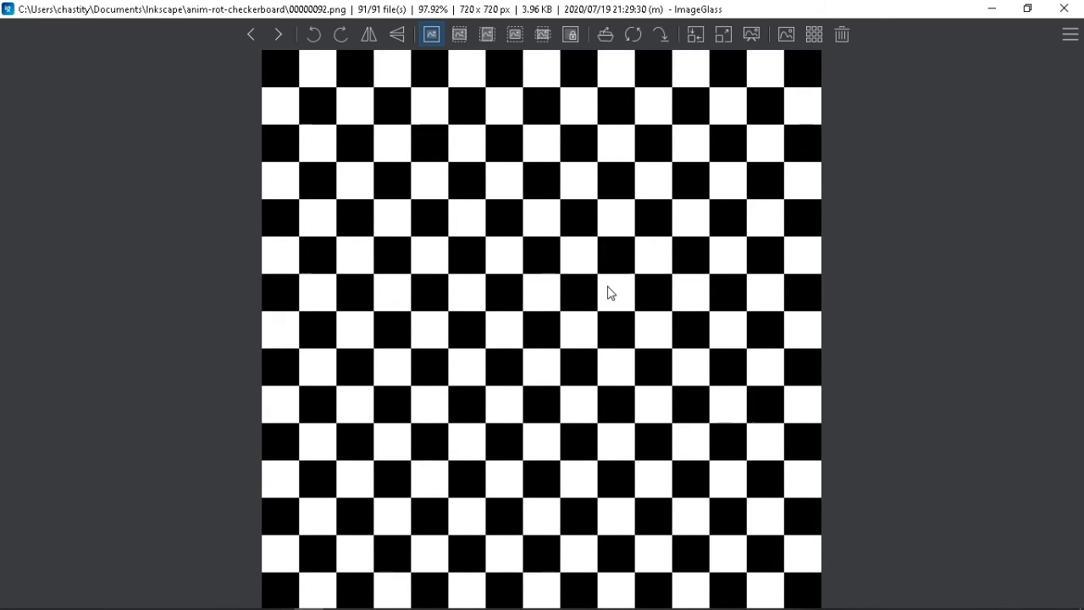
key("Right")
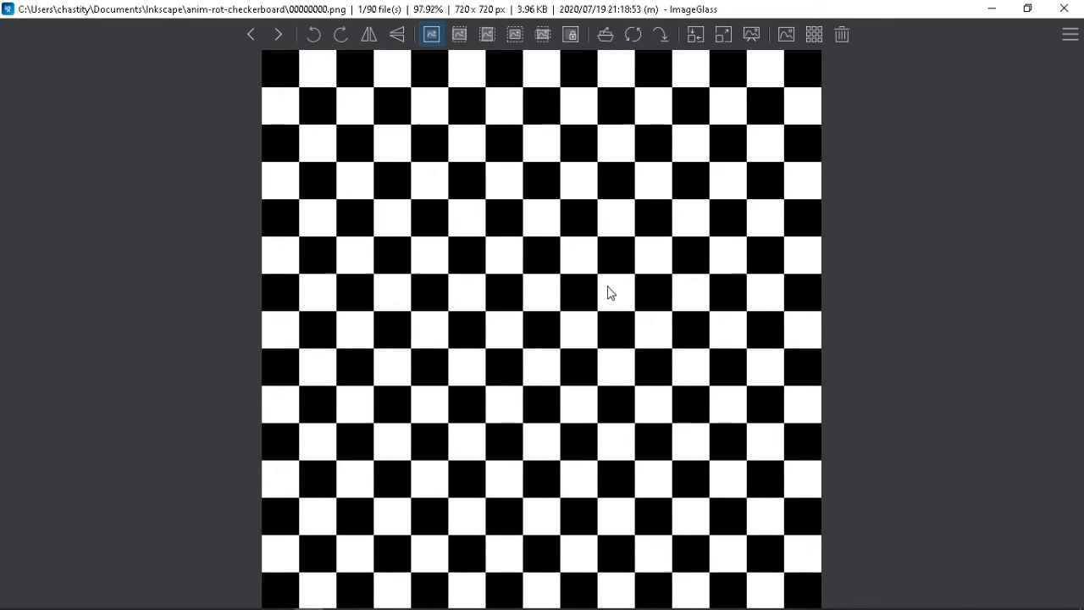
left_click(1064, 9)
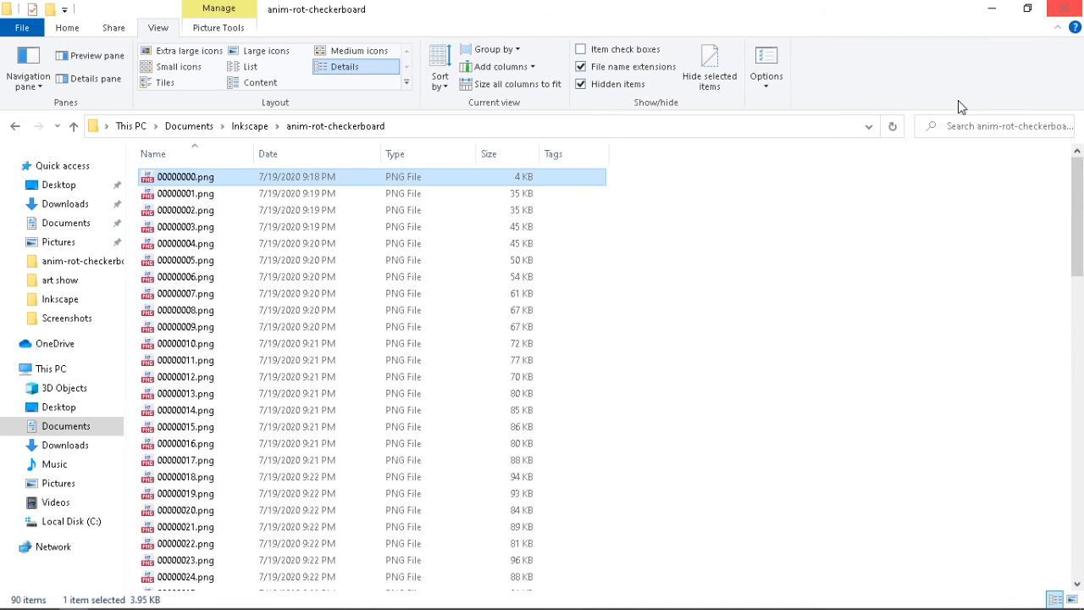
left_click(688, 317)
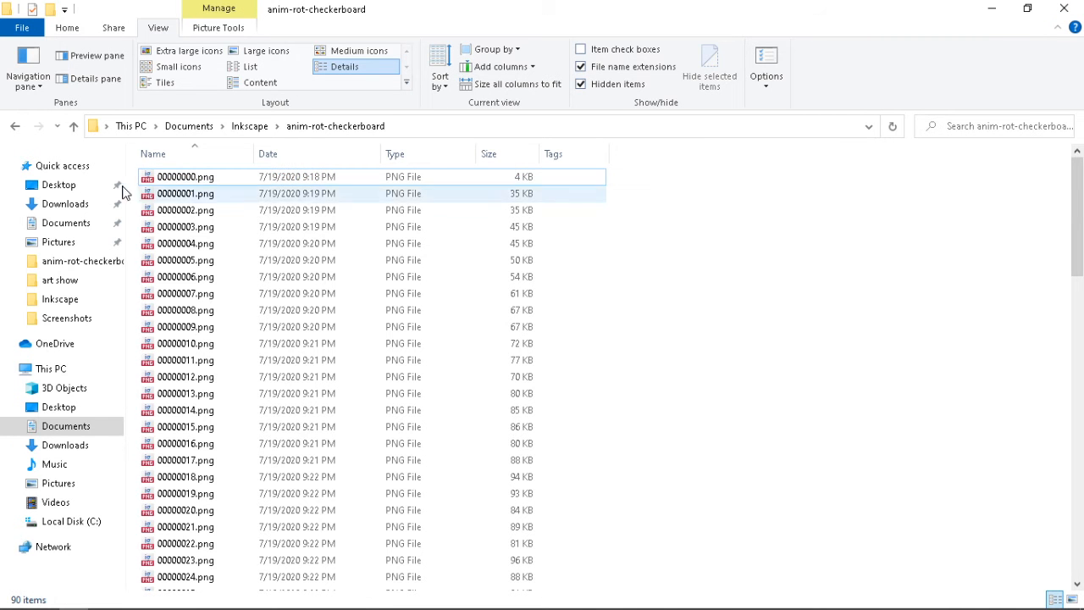
Step: Compress the anim-rot-checkerboard folder in Inkscape into a zip named 90 frames anim-rot-checkerboard.zip
left_click(74, 125)
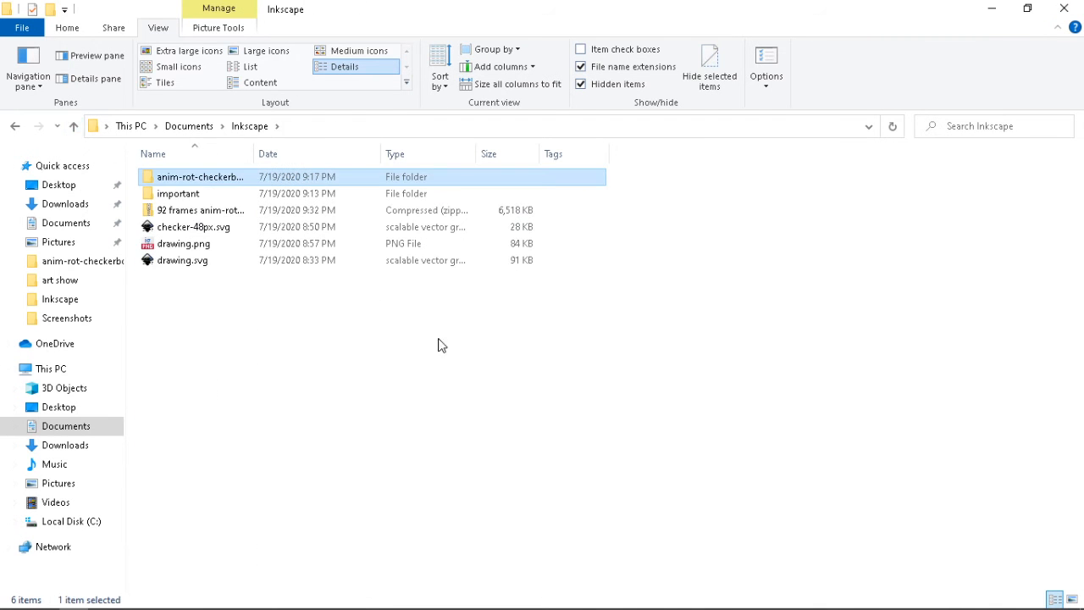
right_click(214, 175)
mouse_move(350, 462)
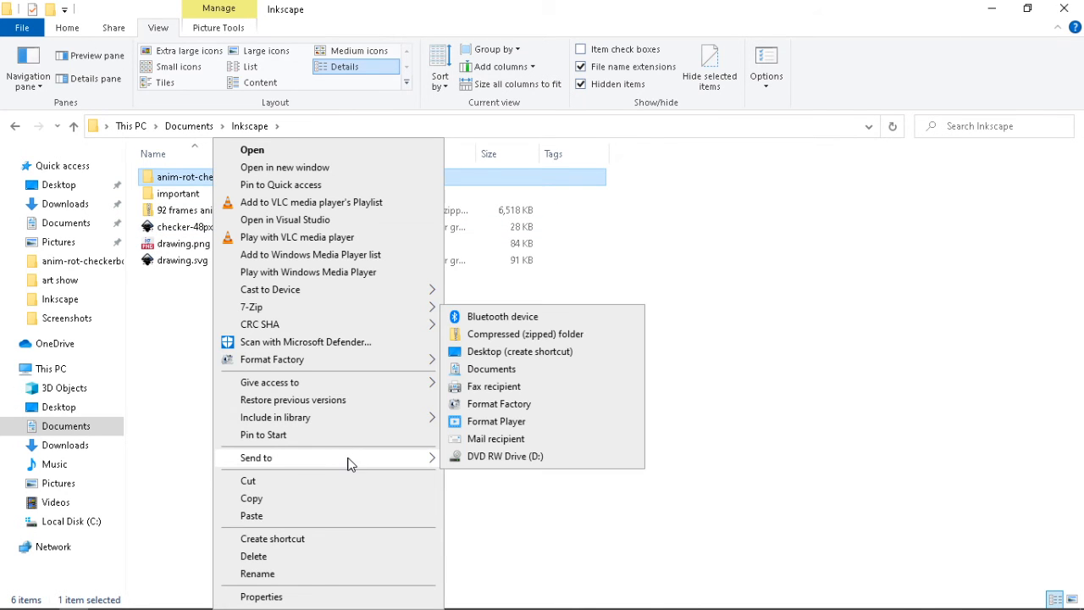
left_click(561, 334)
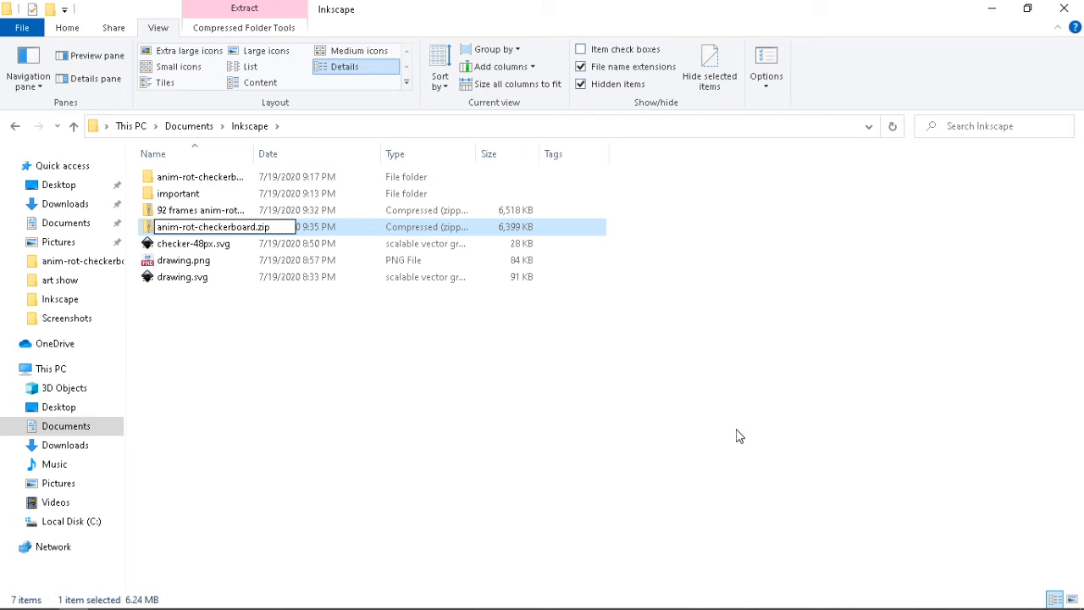
type("90 frames")
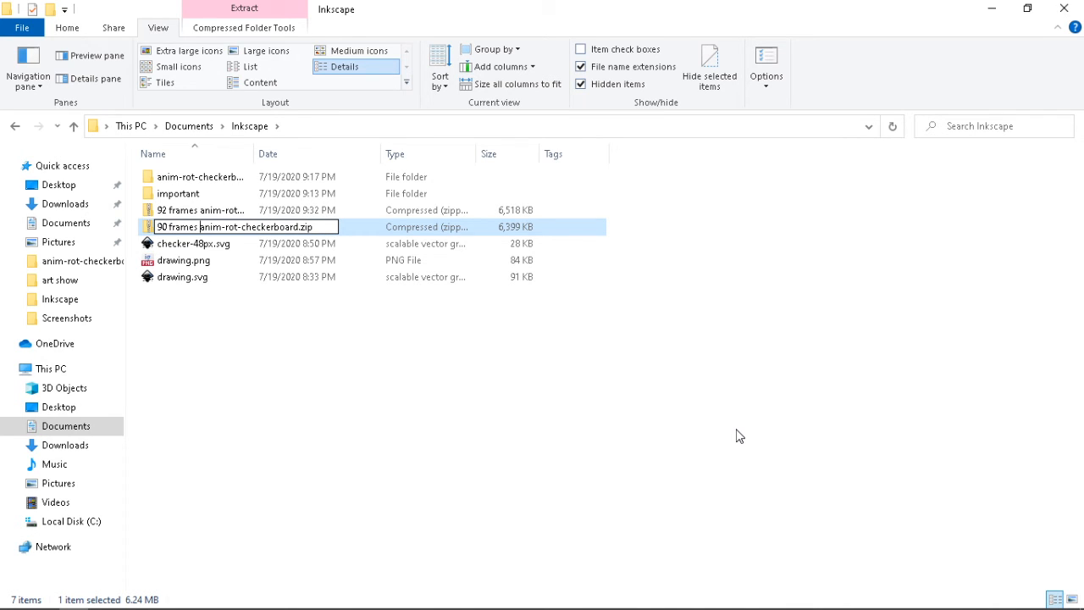
key("Return")
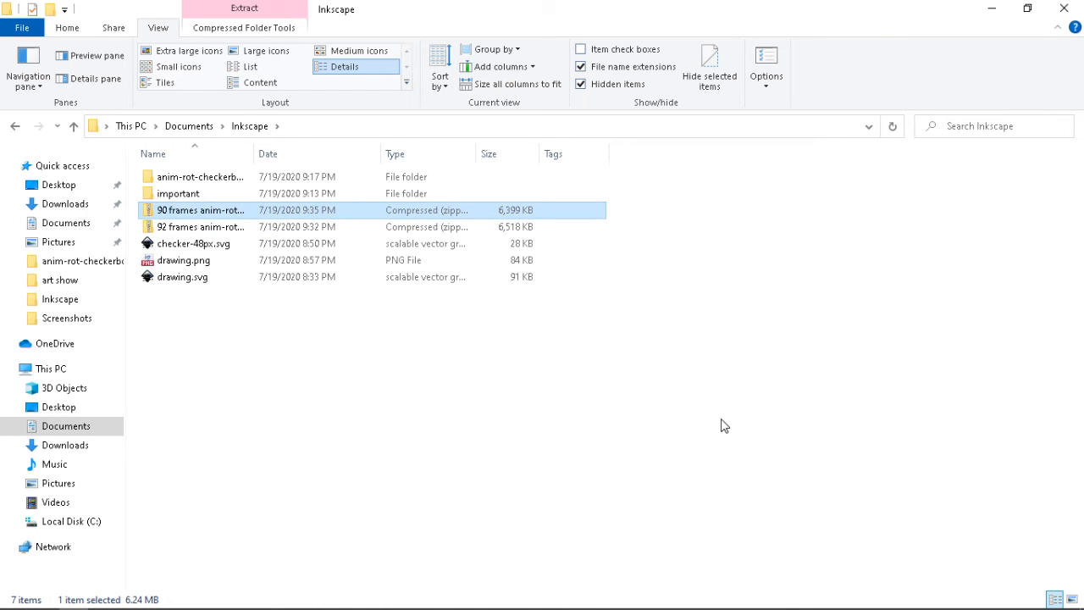
Step: Open the properties of the anim-rot-checkerboard folder to check its size and file count
left_click(212, 178)
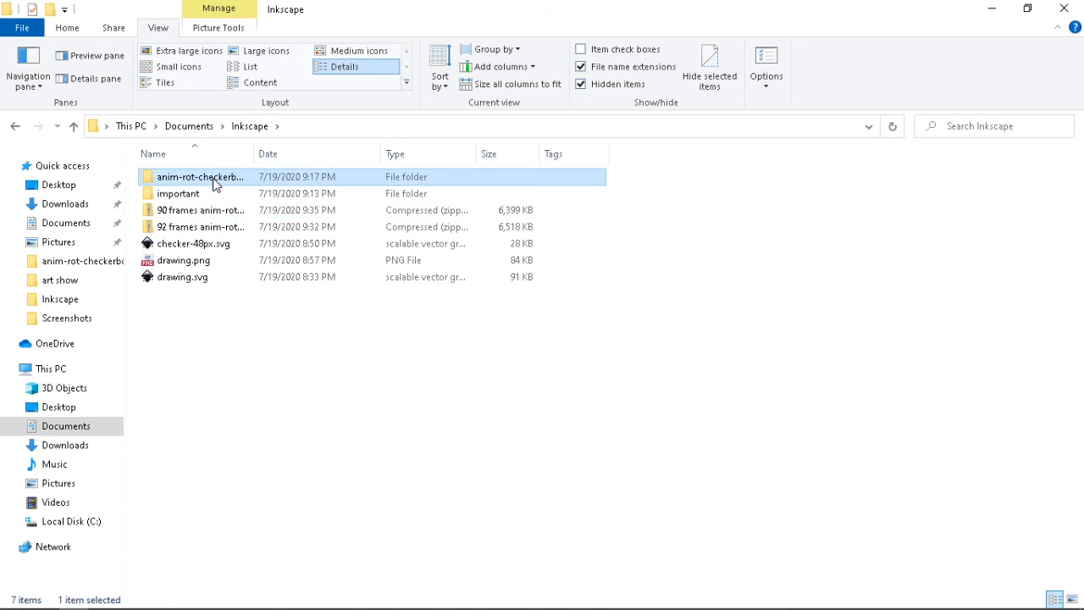
right_click(214, 178)
left_click(335, 597)
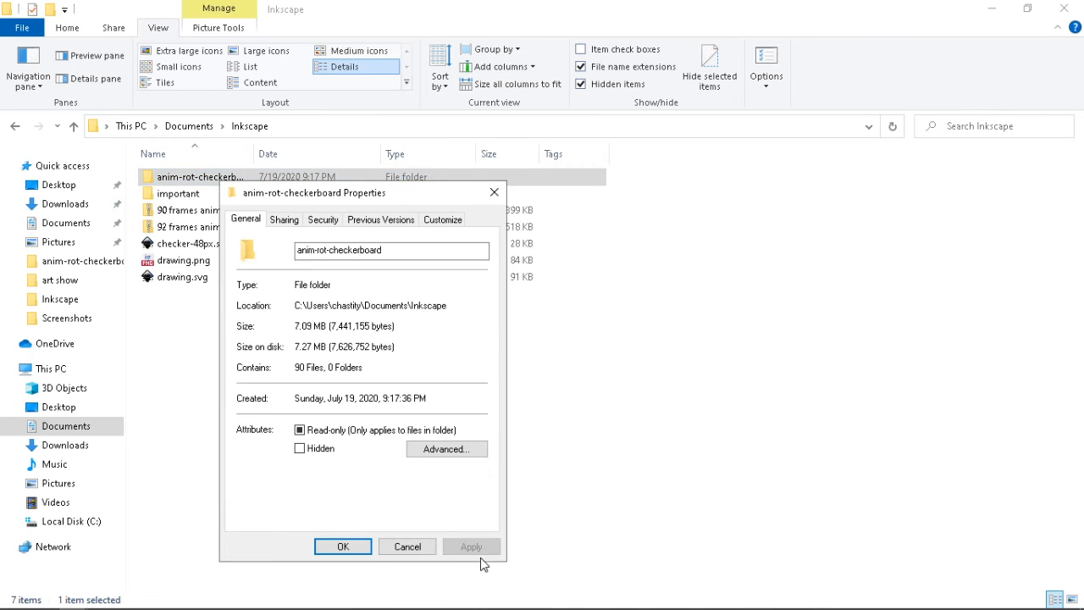
Step: Close the folder properties, open the anim-rot-checkerboard folder, and copy its full path
left_click(407, 547)
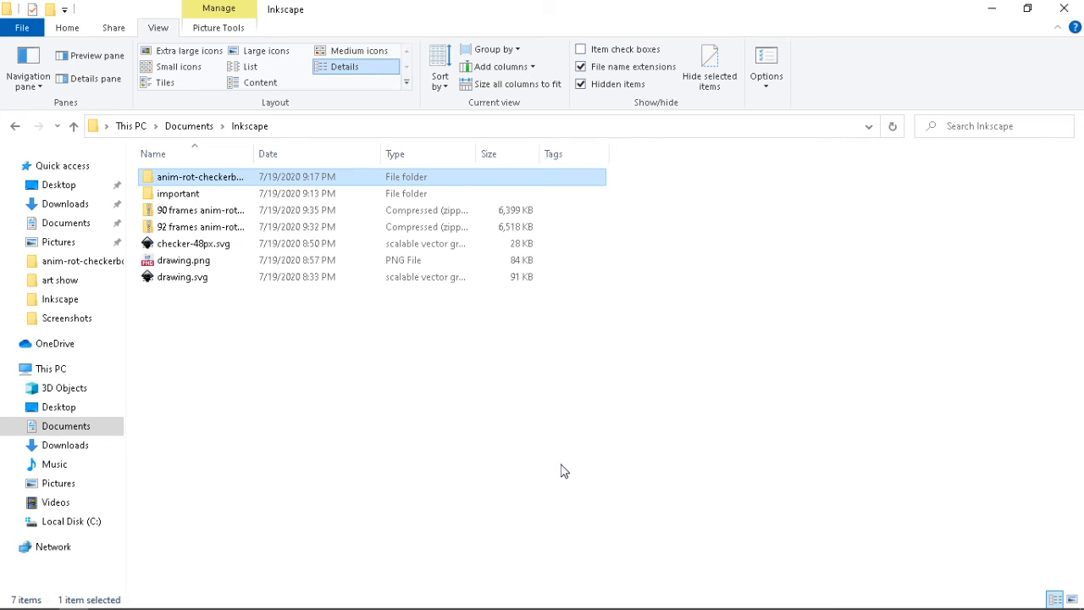
double_click(207, 179)
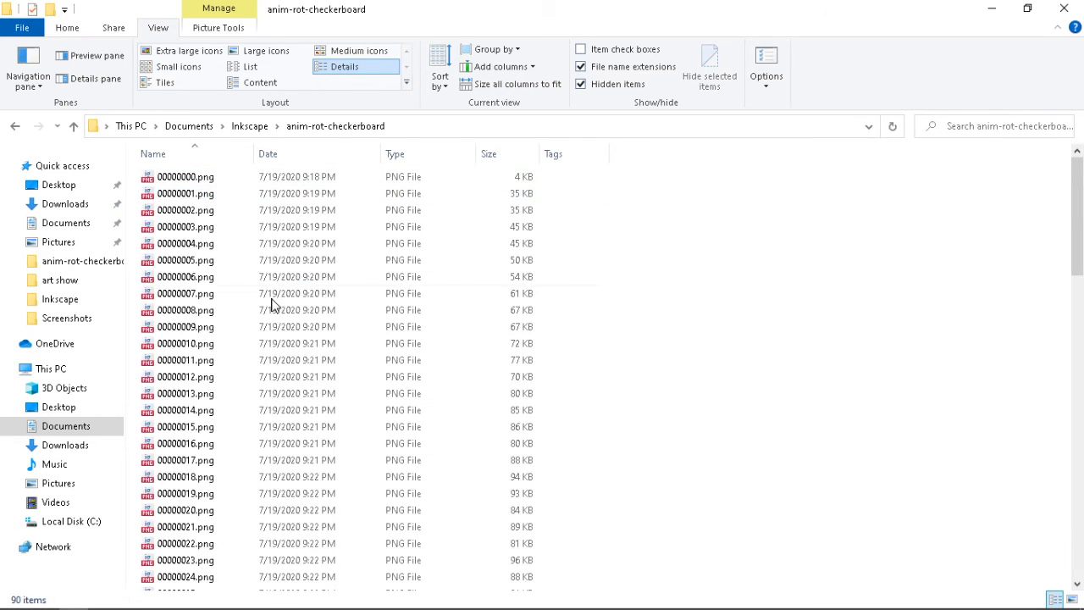
left_click(496, 126)
key("ctrl+c")
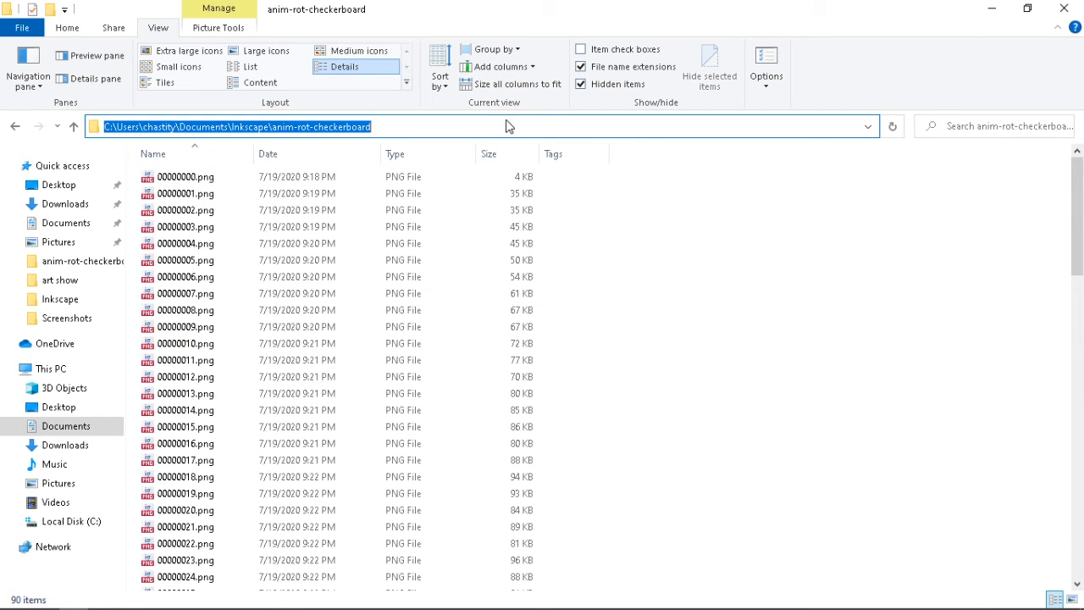
left_click(563, 122)
Step: Open a maximized Command Prompt and change the working directory to the copied anim-rot-checkerboard path
mouse_move(117, 606)
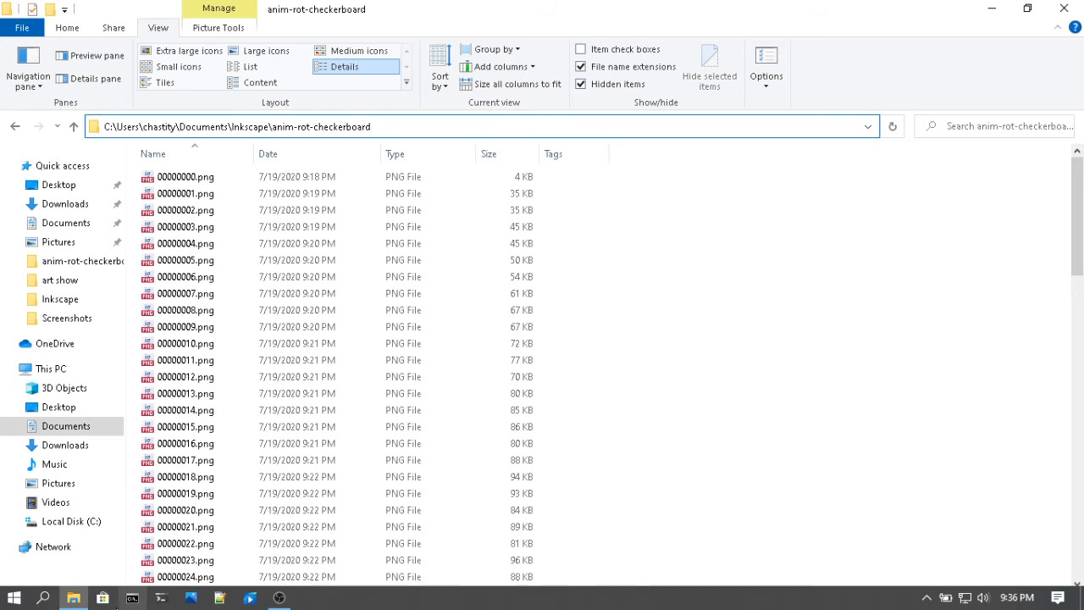
left_click(131, 598)
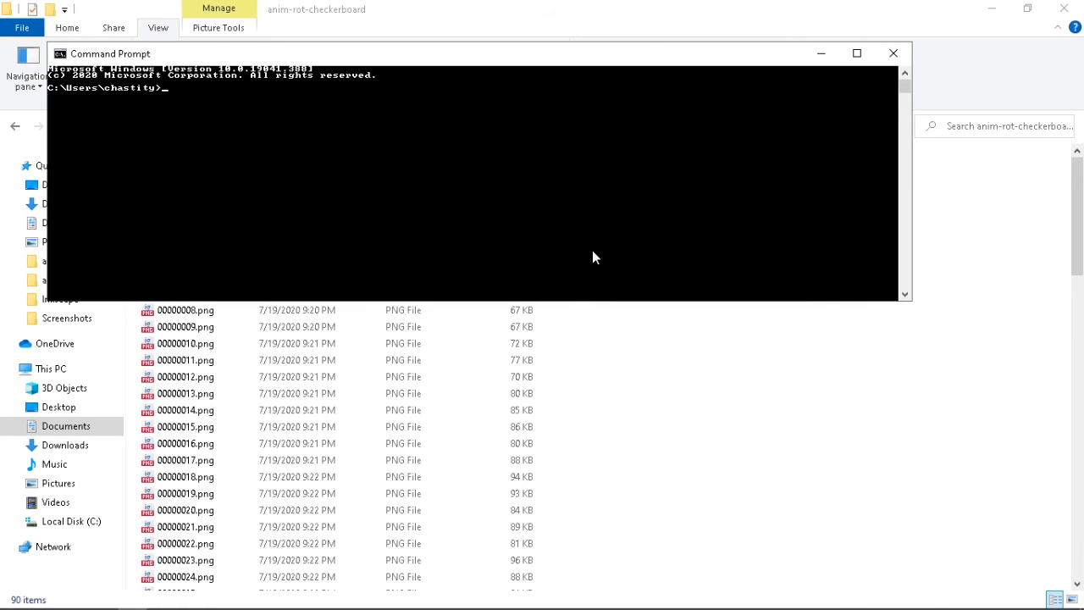
left_click(856, 53)
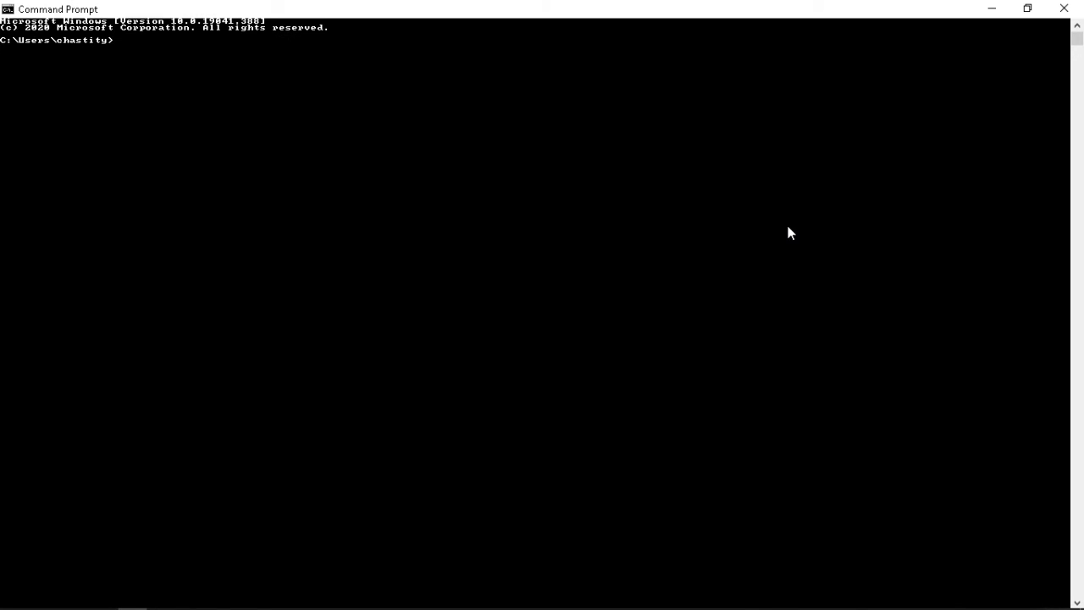
type("cd")
key("ctrl+v")
key("Return")
Step: List the directory's contents with dir and look through the numbered PNG frames and the file count
type("dir")
key("Return")
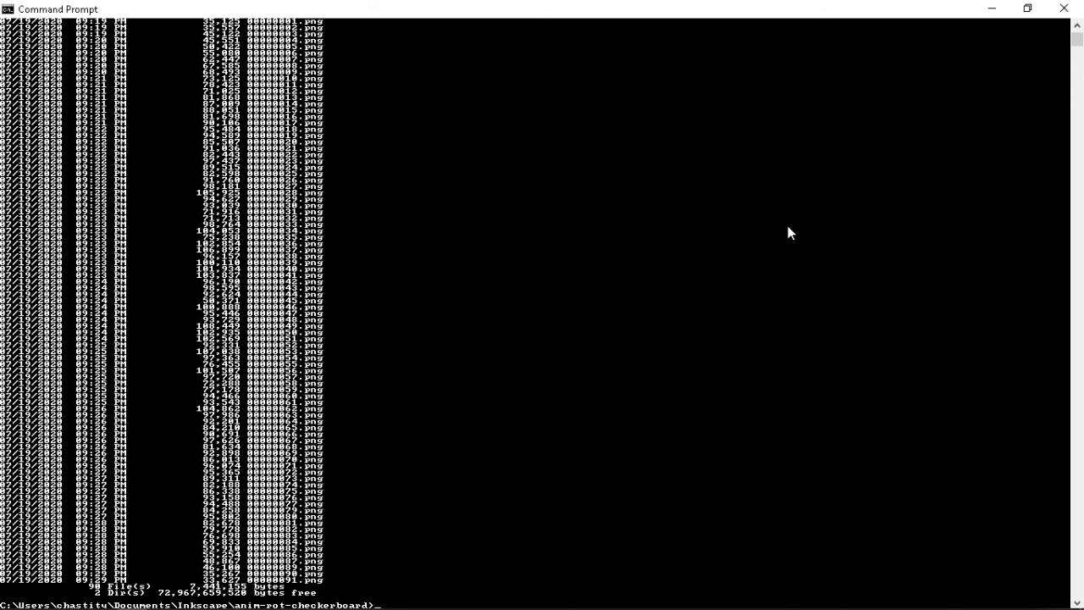
type("dir")
key("Return")
scroll(615, 246, "up", 3)
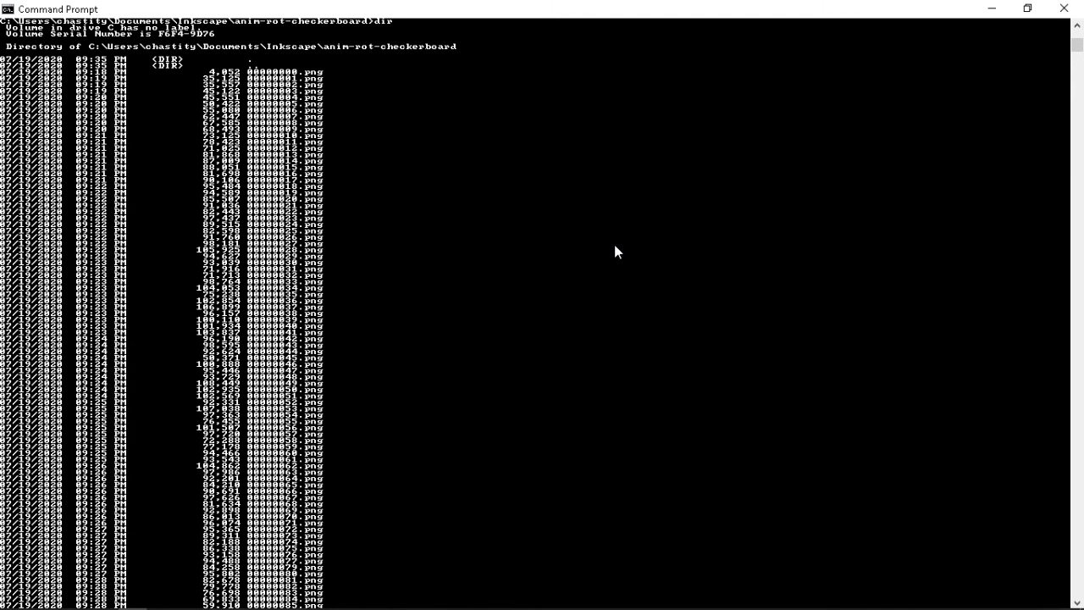
scroll(615, 251, "down", 2)
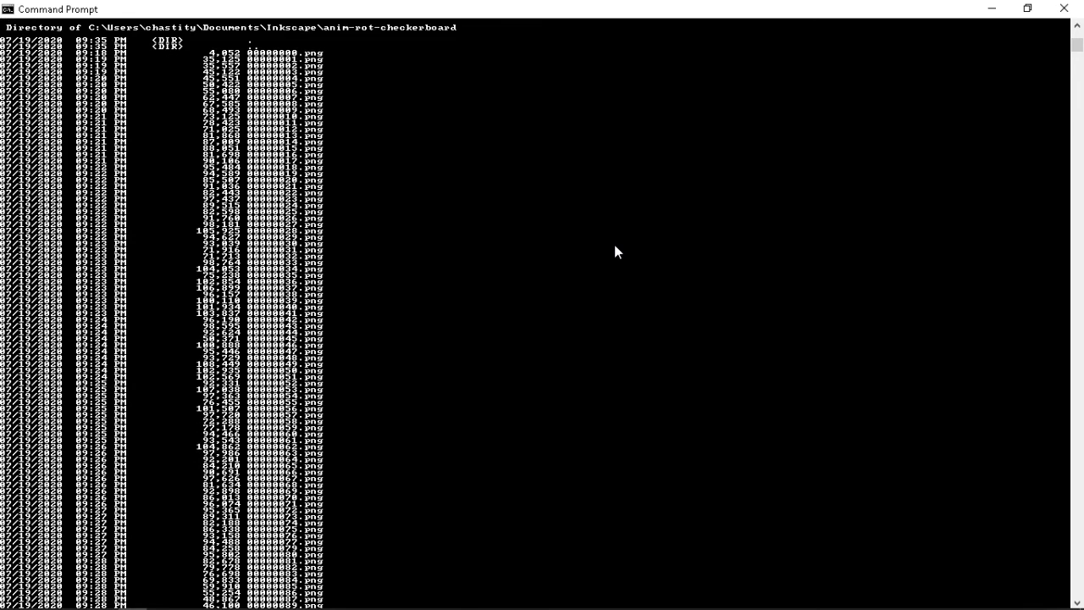
scroll(615, 251, "down", 1)
scroll(615, 251, "up", 2)
scroll(615, 246, "down", 4)
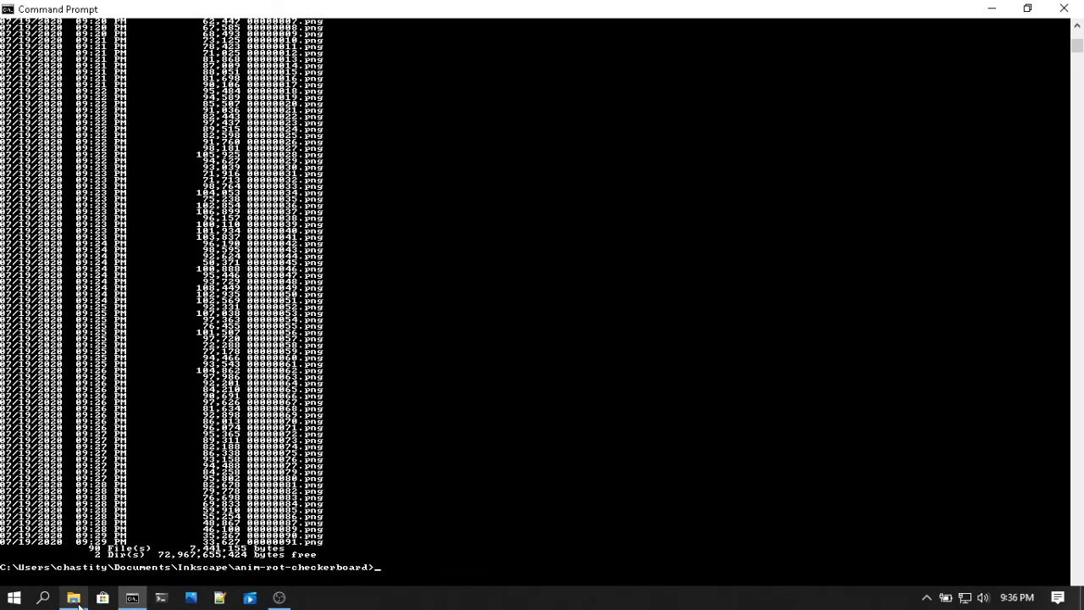
Step: Return to File Explorer and open the bbm folder in the MSYS2 home directory through the desktop's MSYS2 64bit shortcut
left_click(74, 598)
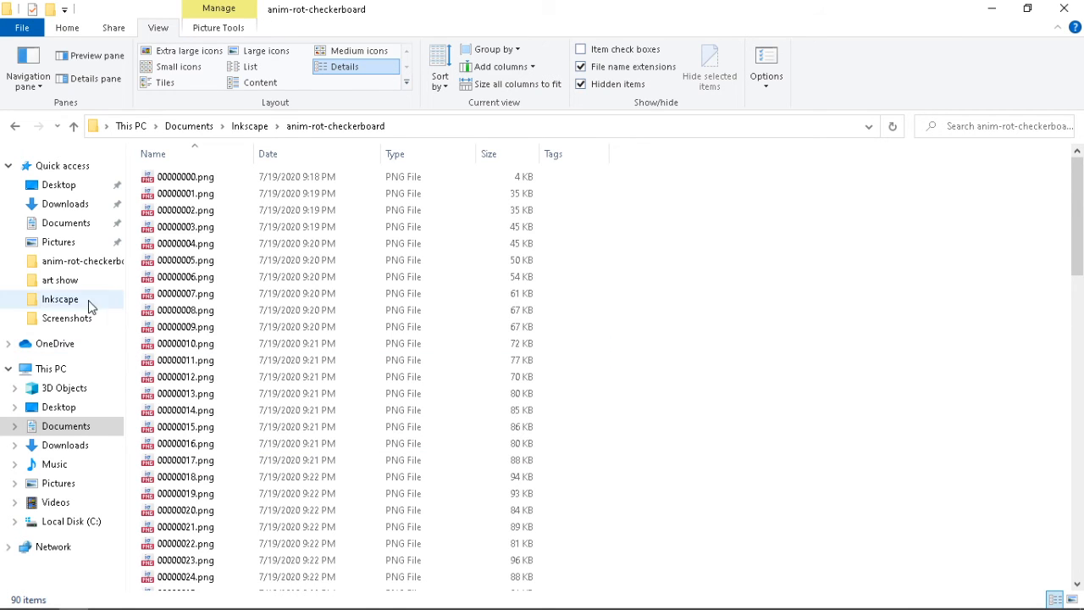
left_click(62, 227)
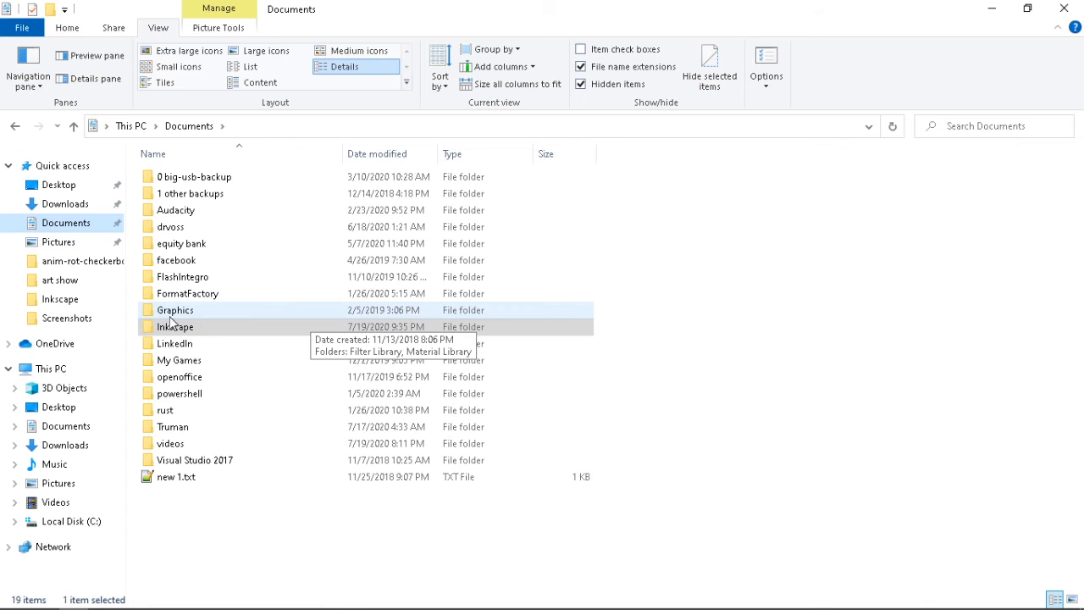
left_click(66, 184)
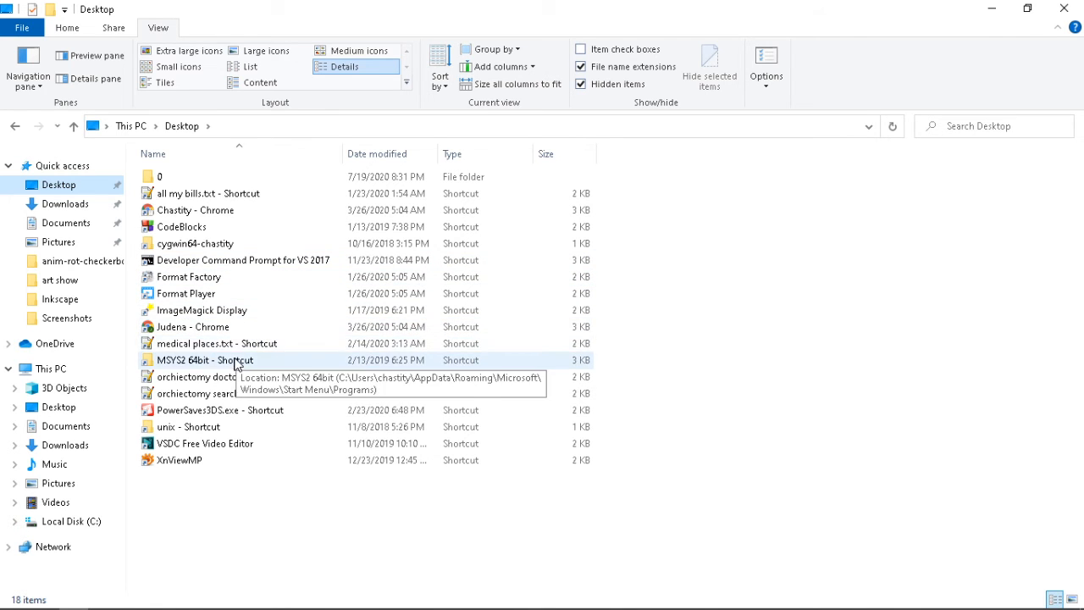
double_click(240, 360)
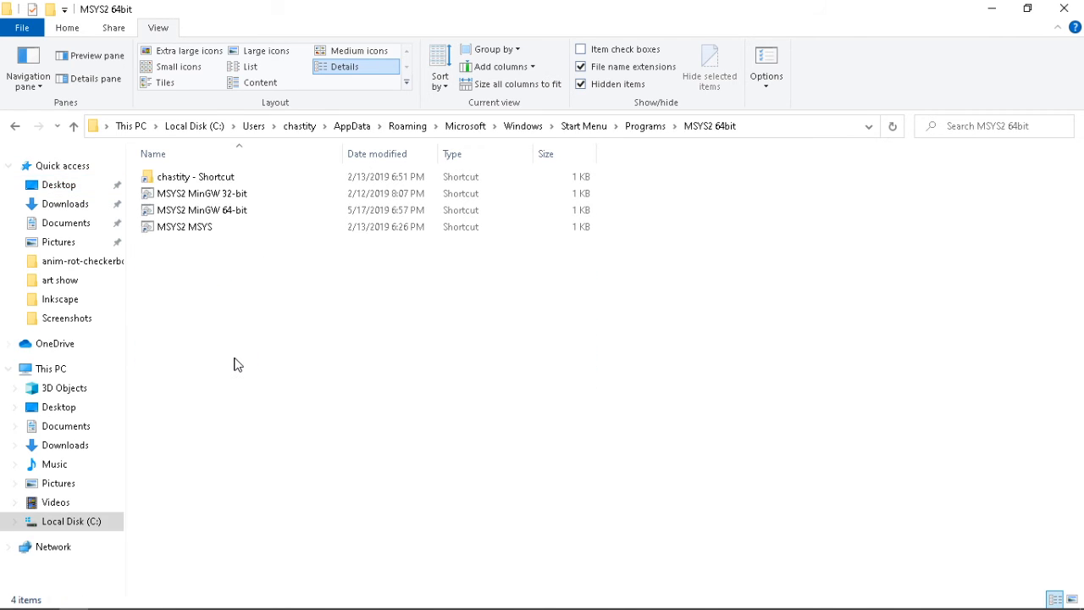
double_click(236, 179)
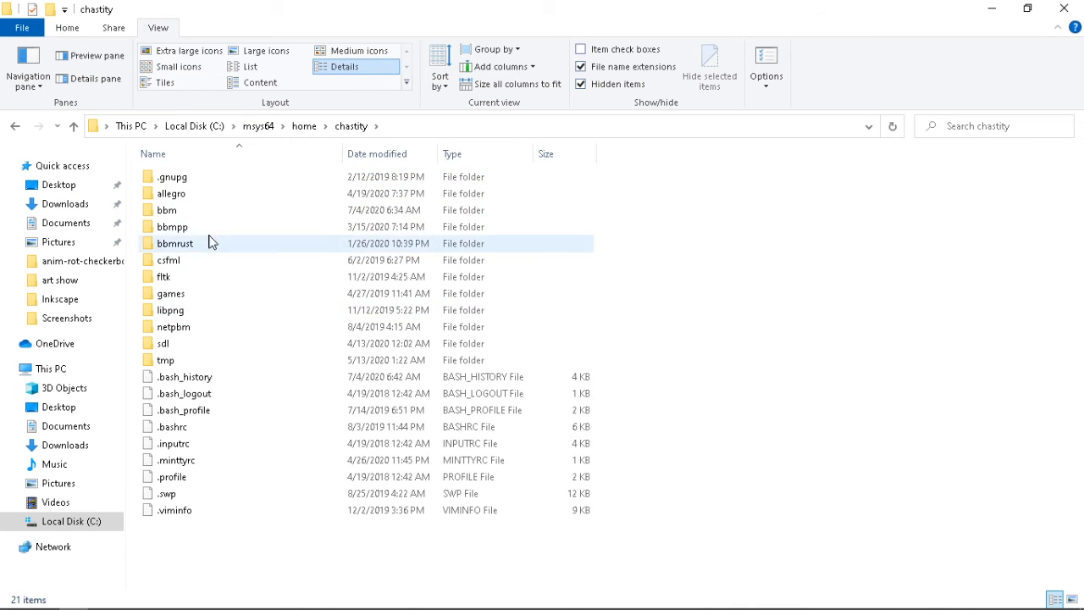
double_click(196, 217)
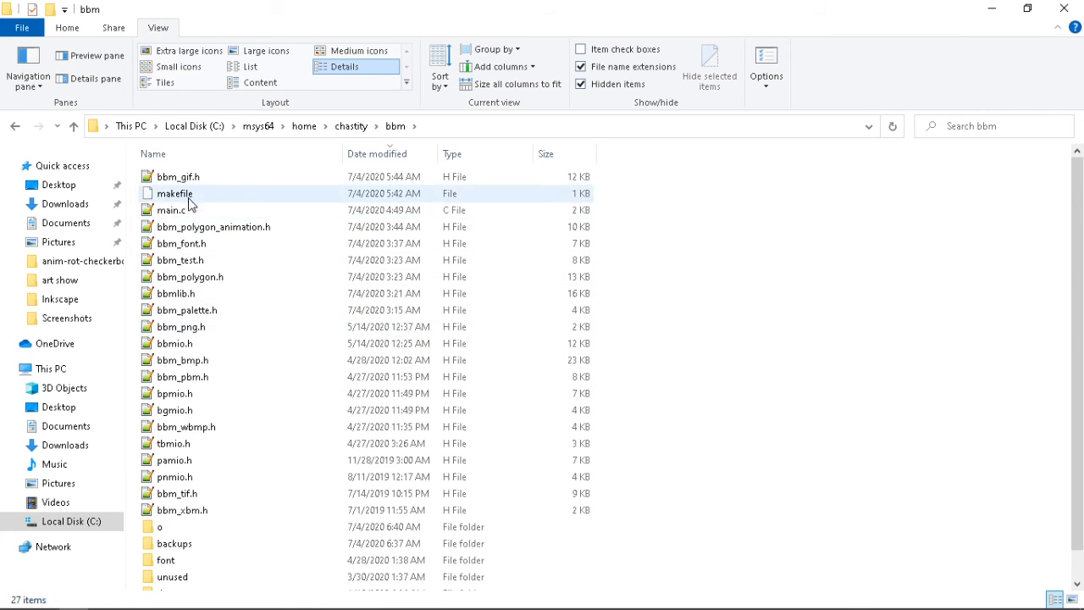
Step: Open the bbm makefile in Notepad++ and look over its targets for the GIF conversion command
right_click(189, 197)
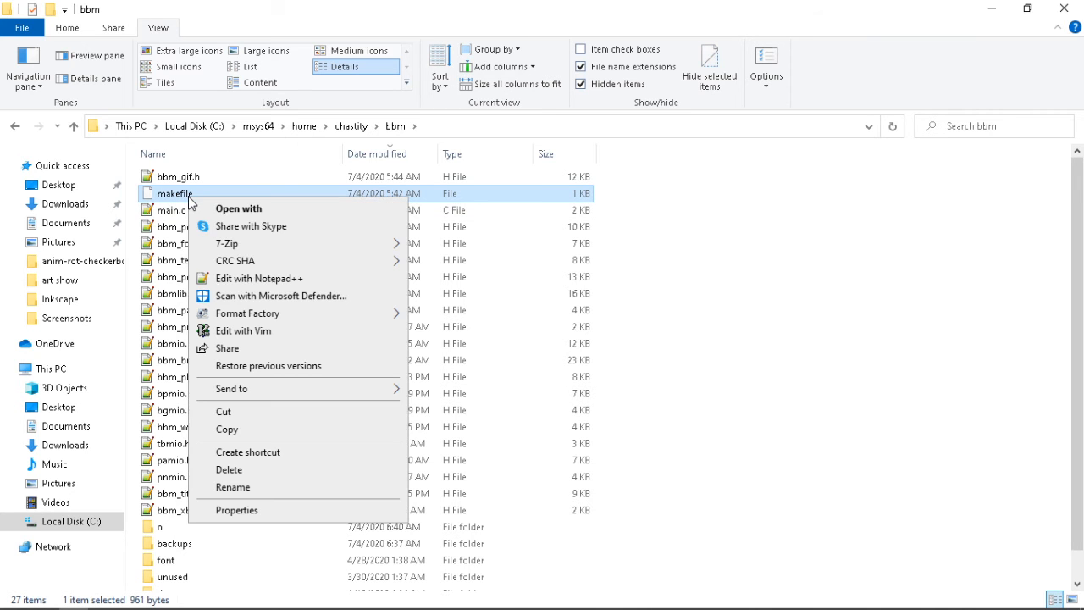
left_click(252, 279)
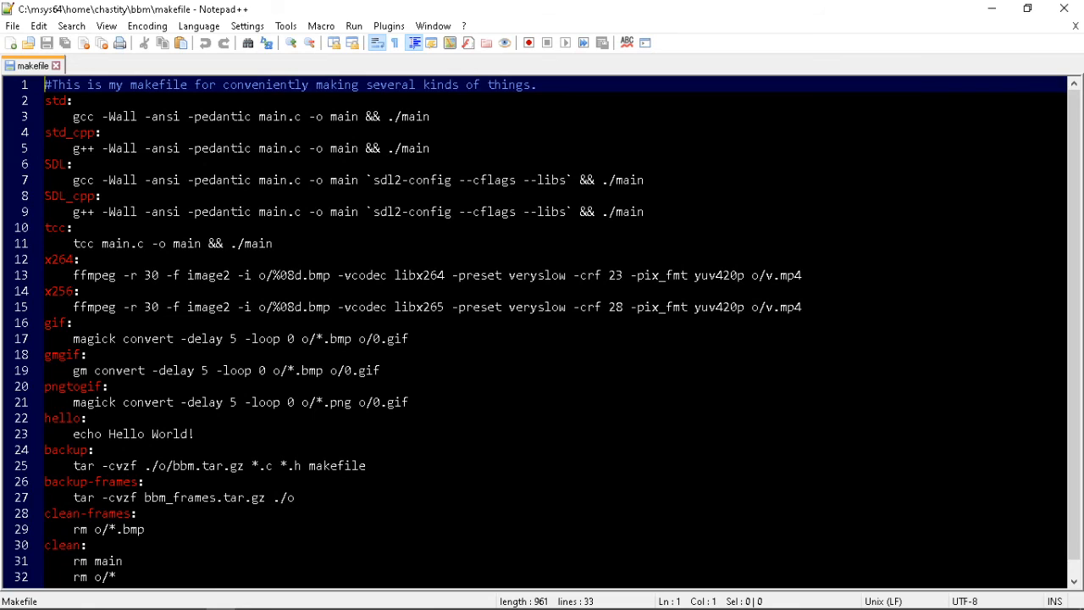
left_click(73, 227)
left_click(87, 417)
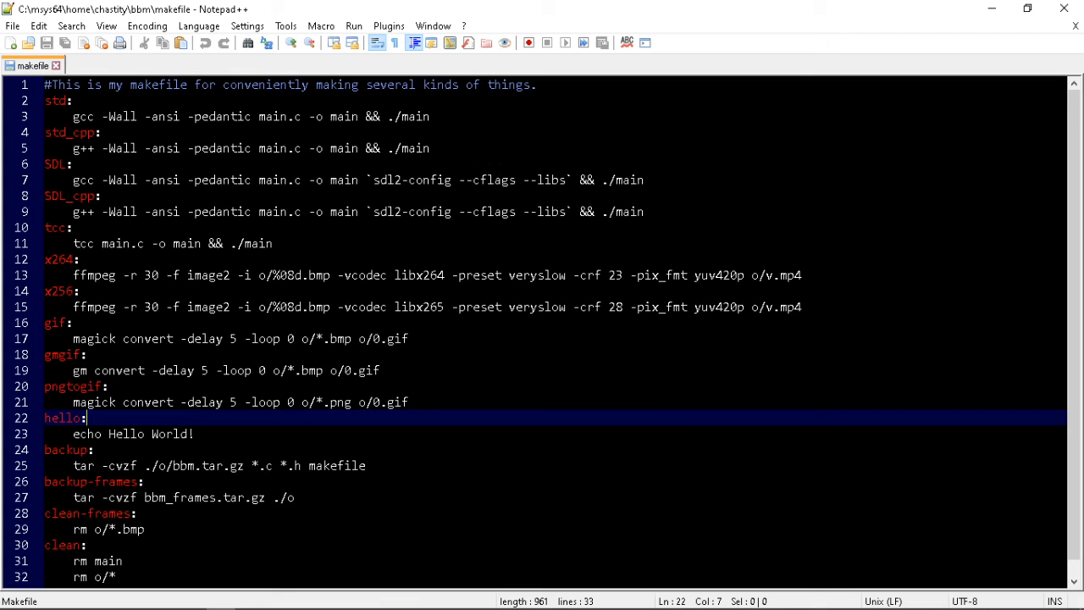
Step: Copy the command magick convert -delay 5 -loop 0 o/*.bmp o/0.gif from the makefile's gif target
left_click(502, 338)
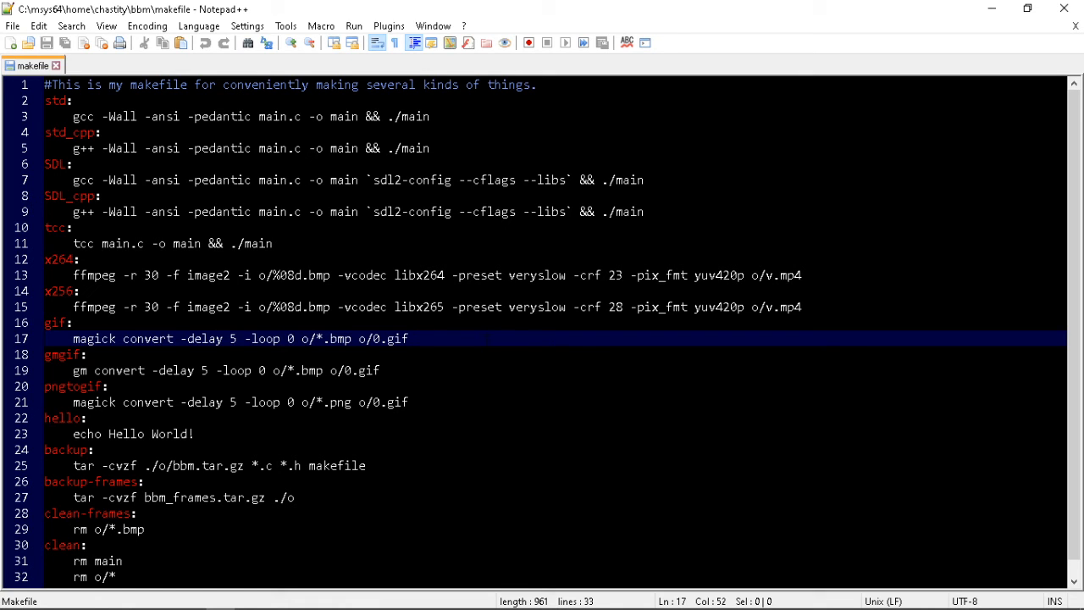
key("ctrl+shift+Left")
key("ctrl+shift+Left")
key("ctrl+shift+Left")
key("ctrl+shift+Left")
key("ctrl+shift+Left")
key("ctrl+shift+Left")
key("ctrl+shift+Left")
key("ctrl+shift+Left")
key("ctrl+shift+Left")
key("ctrl+shift+Left")
key("ctrl+shift+Left")
key("ctrl+shift+Left")
key("ctrl+shift+Left")
key("ctrl+shift+Left")
key("ctrl+shift+Left")
key("shift+Left")
key("shift+Left")
key("shift+Left")
key("shift+Left")
key("shift+Left")
key("shift+Left")
key("shift+Left")
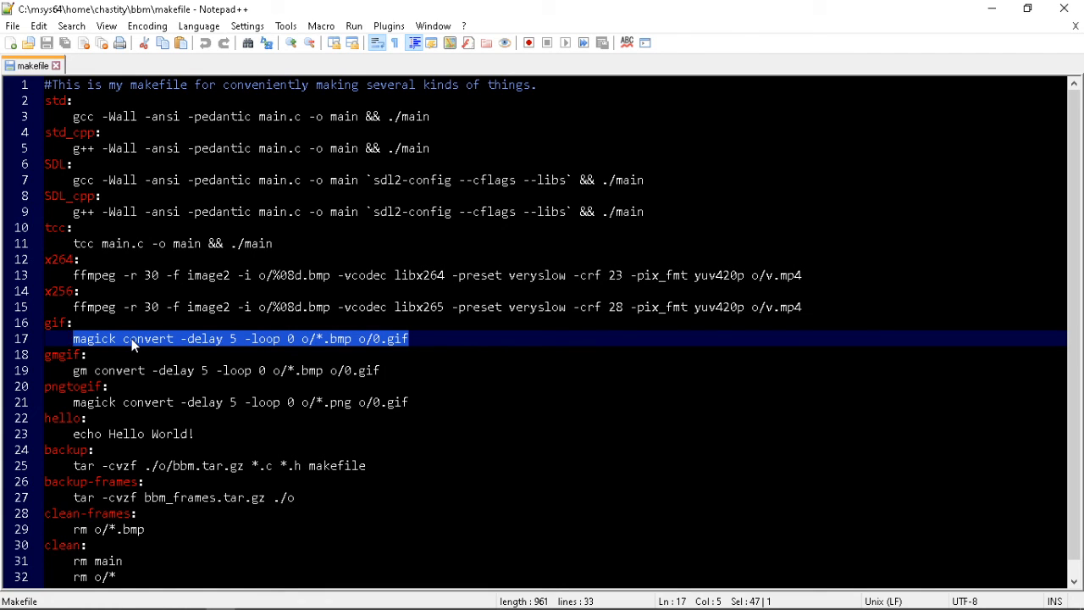
right_click(344, 343)
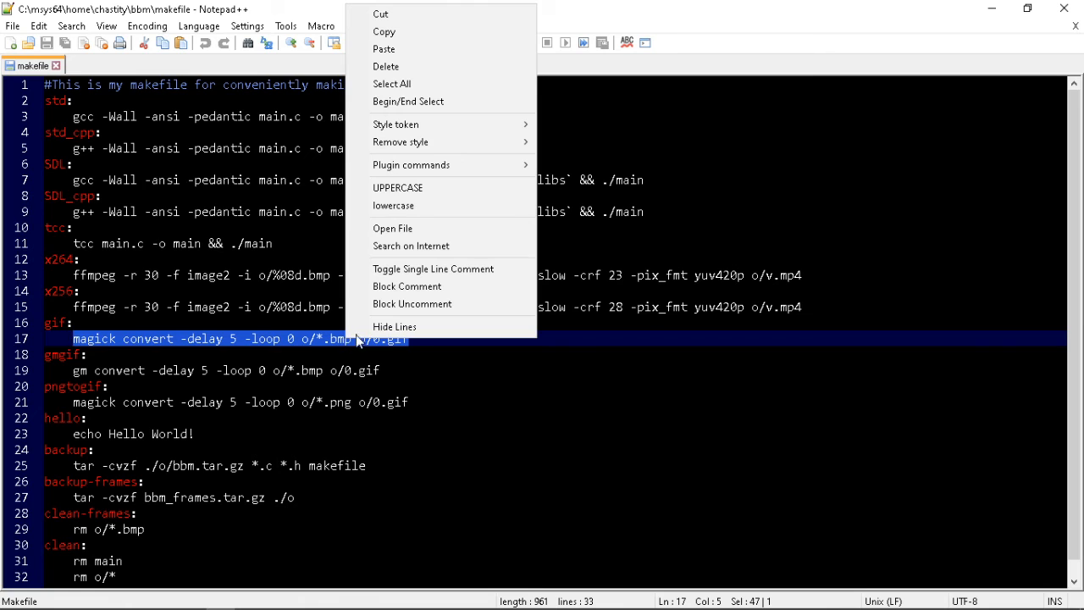
left_click(424, 37)
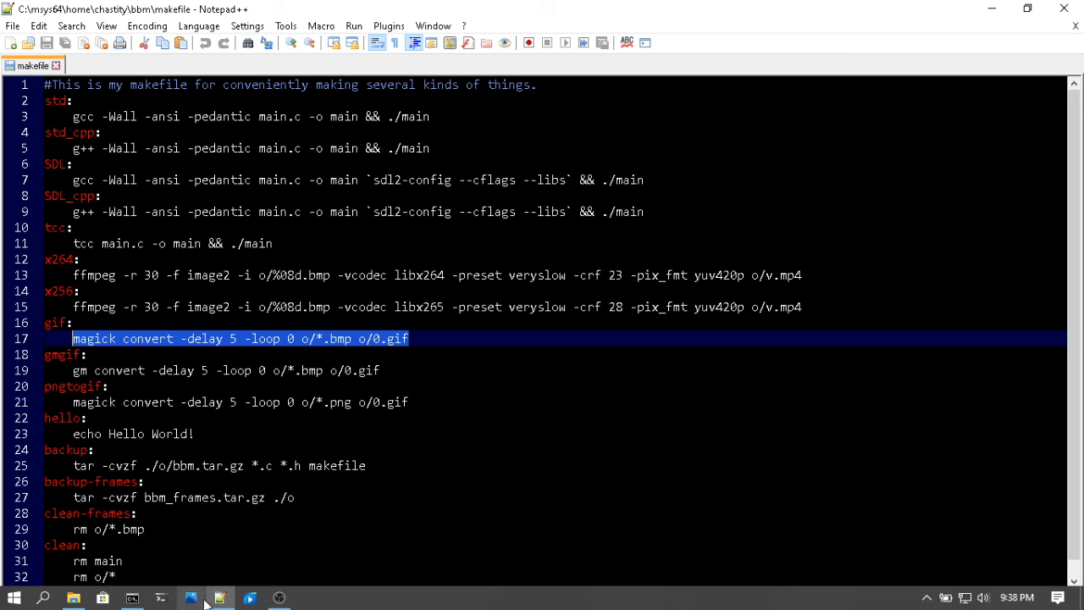
Step: Create a new text document named command.txt in the anim-rot-checkerboard folder
left_click(79, 599)
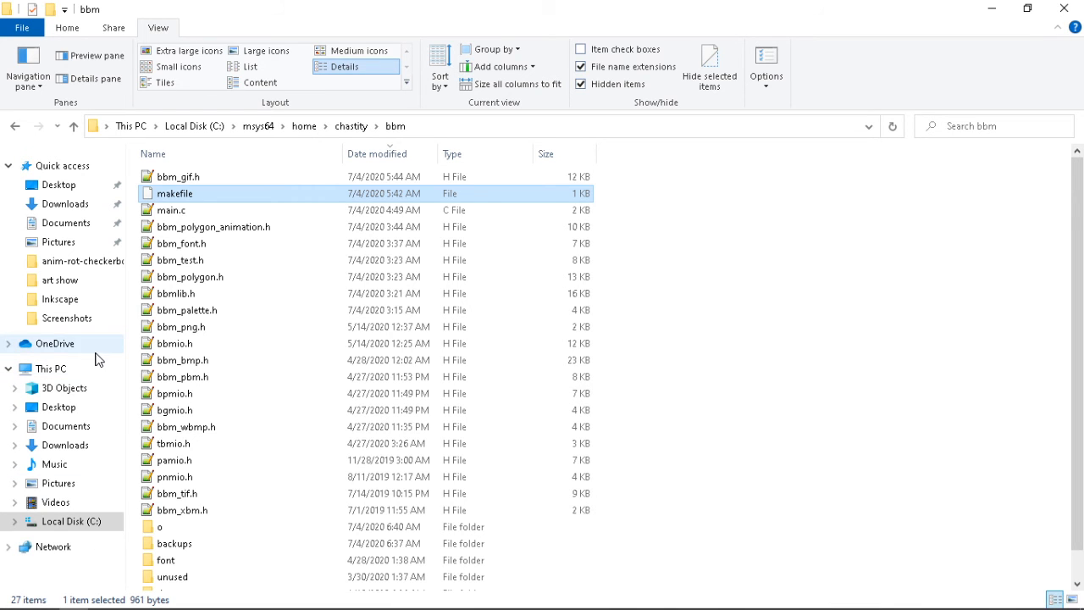
left_click(105, 262)
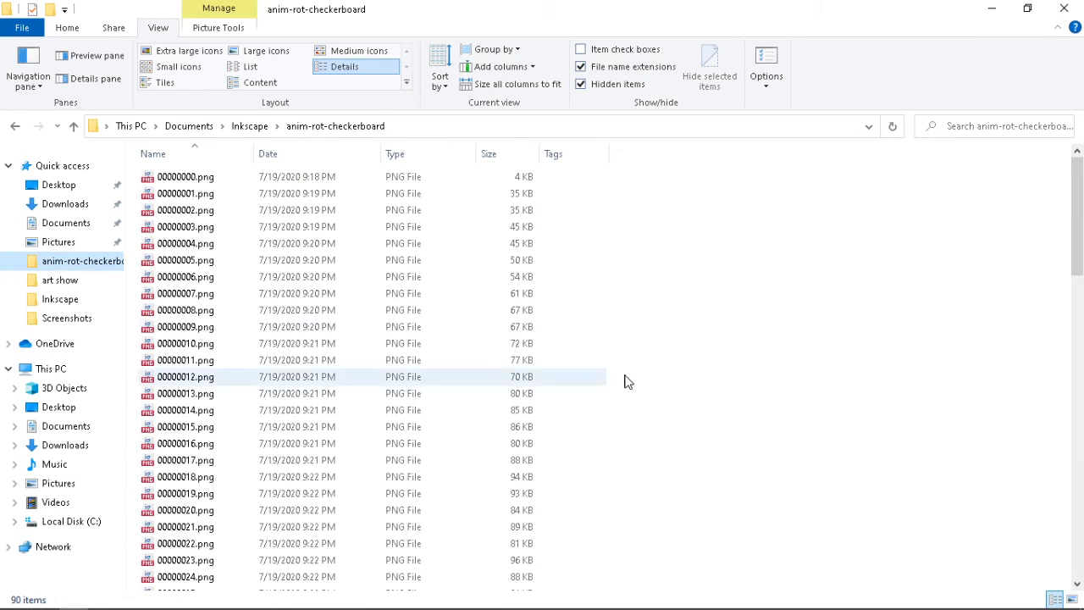
right_click(752, 472)
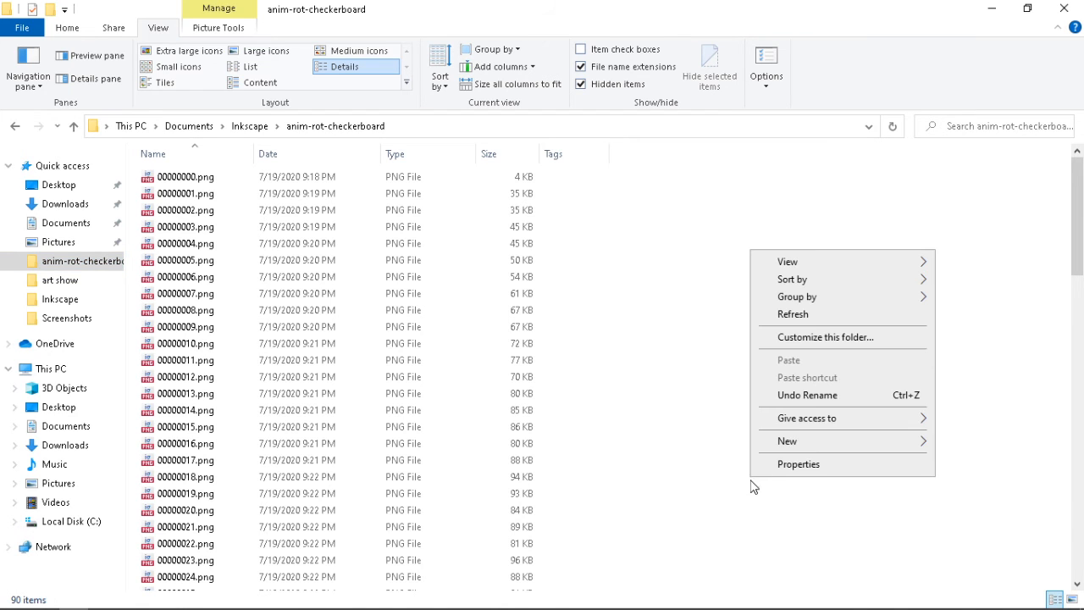
mouse_move(852, 449)
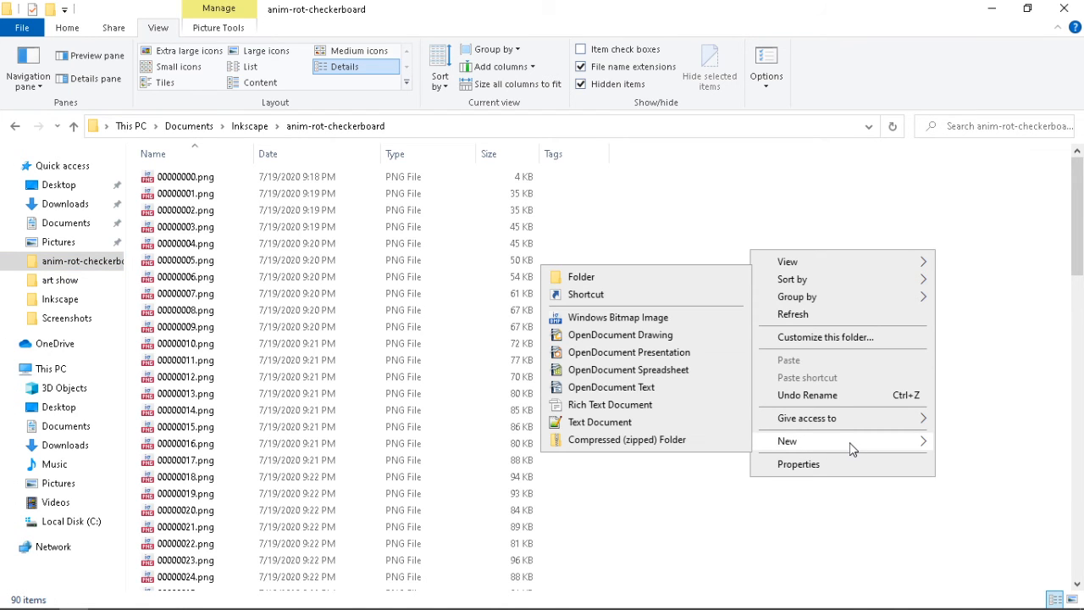
left_click(652, 424)
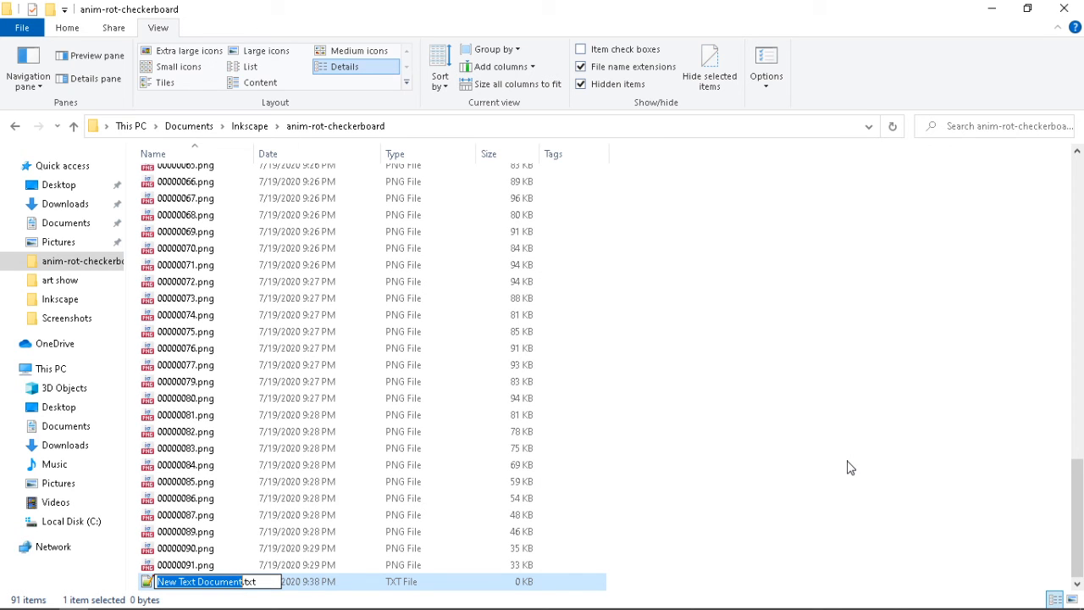
type("command")
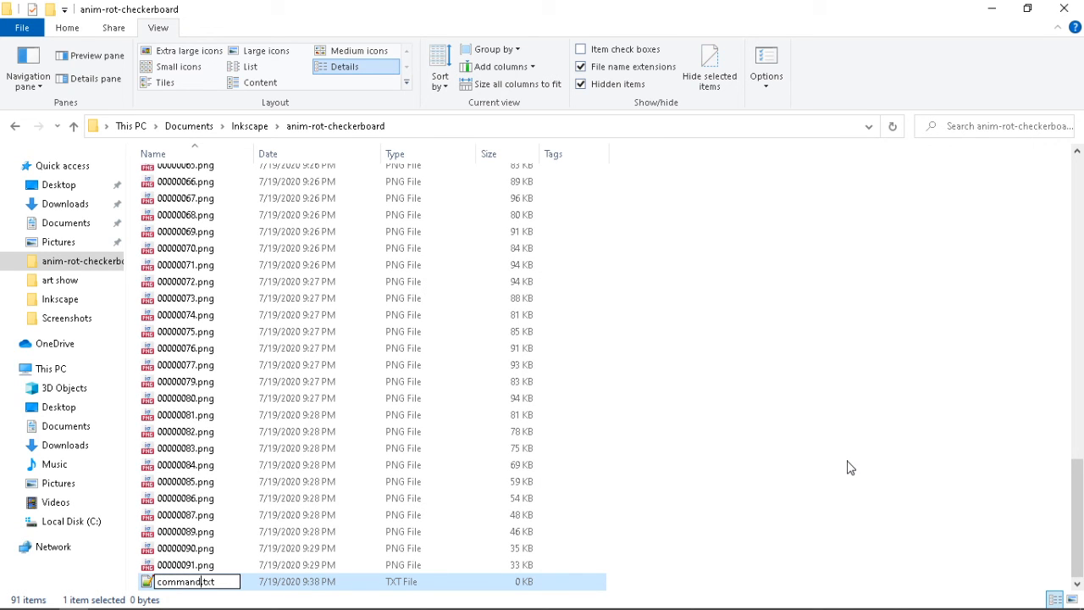
key("Return")
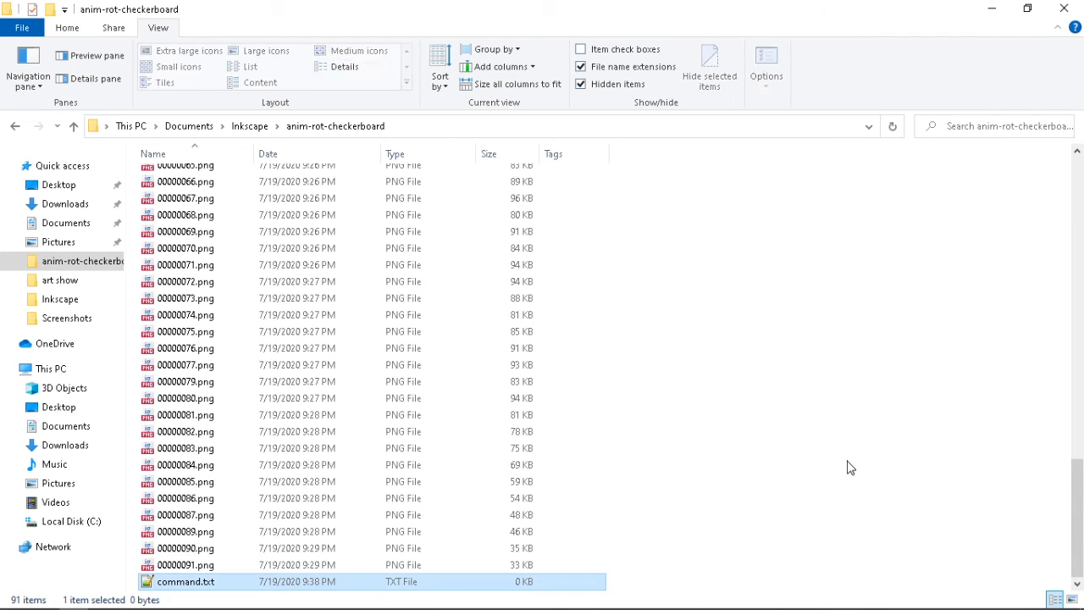
Step: Paste the copied command into command.txt and remove the o/ prefix from the *.bmp input pattern
key("Return")
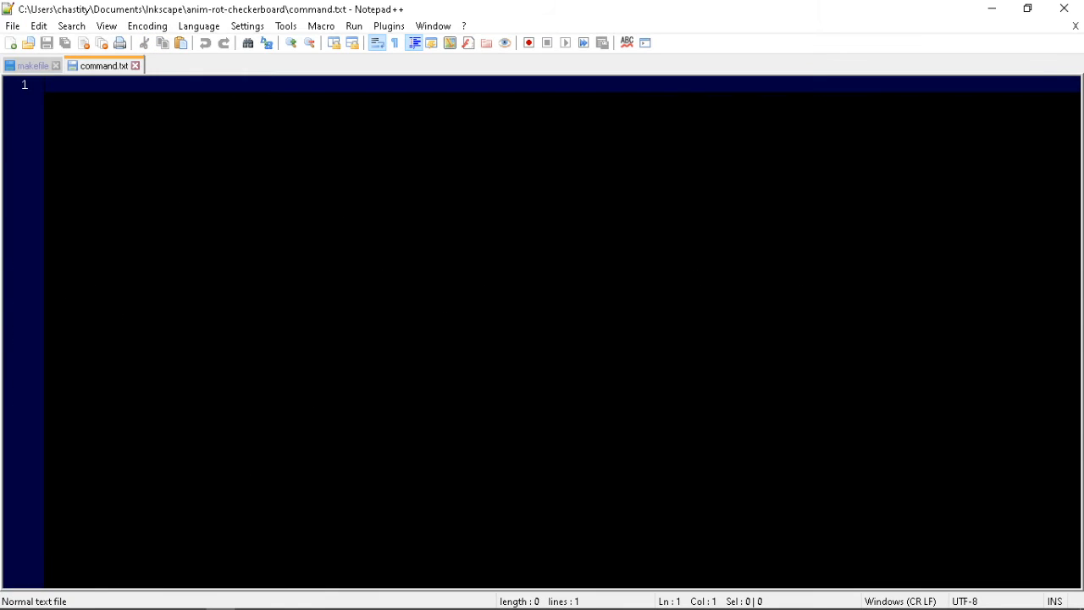
key("ctrl+v")
key("Left")
key("Left")
key("Left")
key("Left")
key("Left")
key("Left")
key("Left")
key("Left")
key("Left")
key("Left")
key("Left")
key("Left")
key("Left")
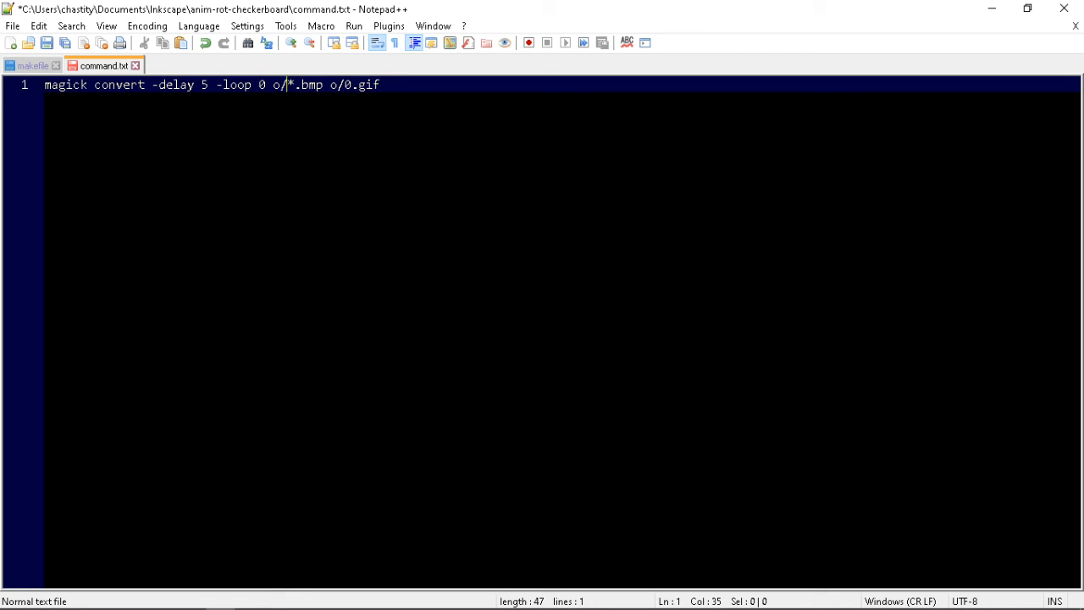
key("BackSpace")
key("BackSpace")
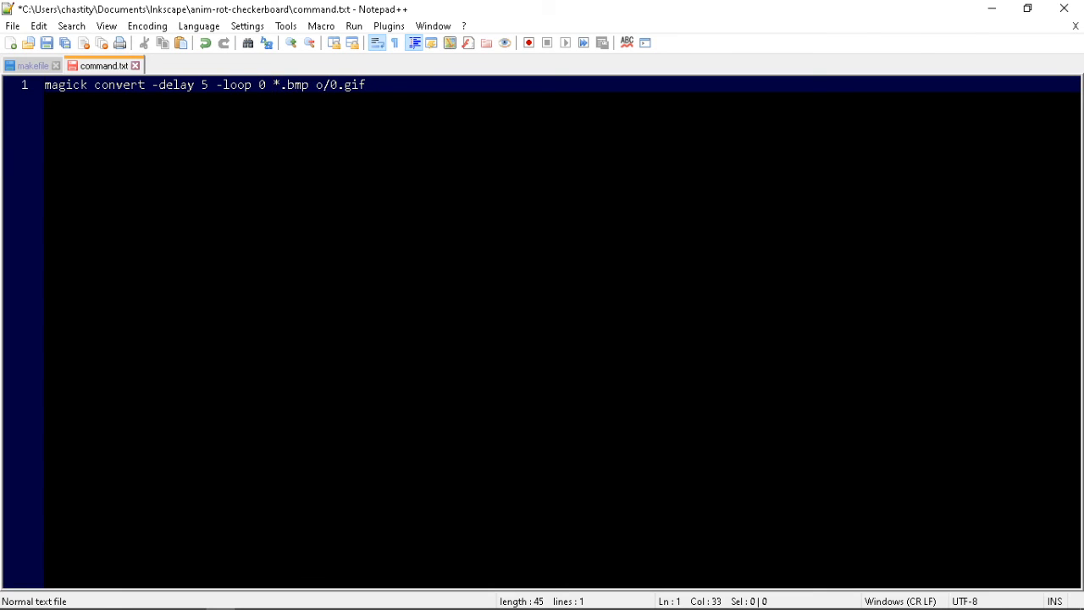
Step: Replace the output path o/0.gif in the command with anim-rot-checkerboard.gif
key("Right")
key("Right")
key("Right")
key("Right")
key("Right")
key("Right")
key("Right")
key("Right")
key("BackSpace")
key("BackSpace")
key("Right")
key("BackSpace")
type("a")
type("n")
type("im-")
type("6")
key("BackSpace")
type("rot")
type("-checkerboa")
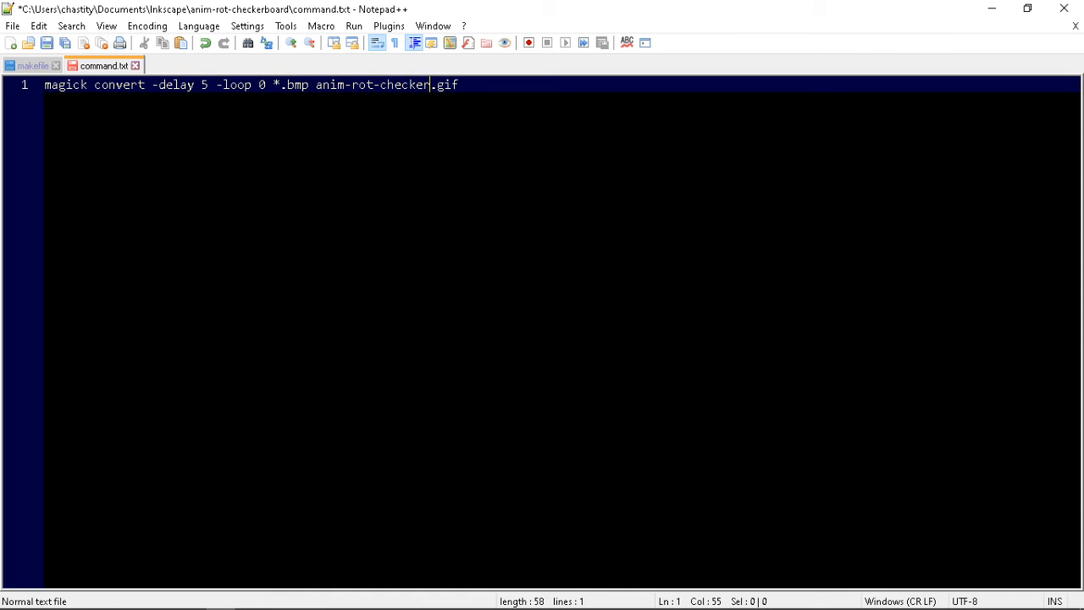
type("rd")
Step: Change the command's input pattern in command.txt to *.png
key("Left")
key("Left")
key("Left")
key("Left")
key("Left")
key("Left")
key("Left")
key("Left")
key("Left")
left_click(308, 84)
key("BackSpace")
key("BackSpace")
key("BackSpace")
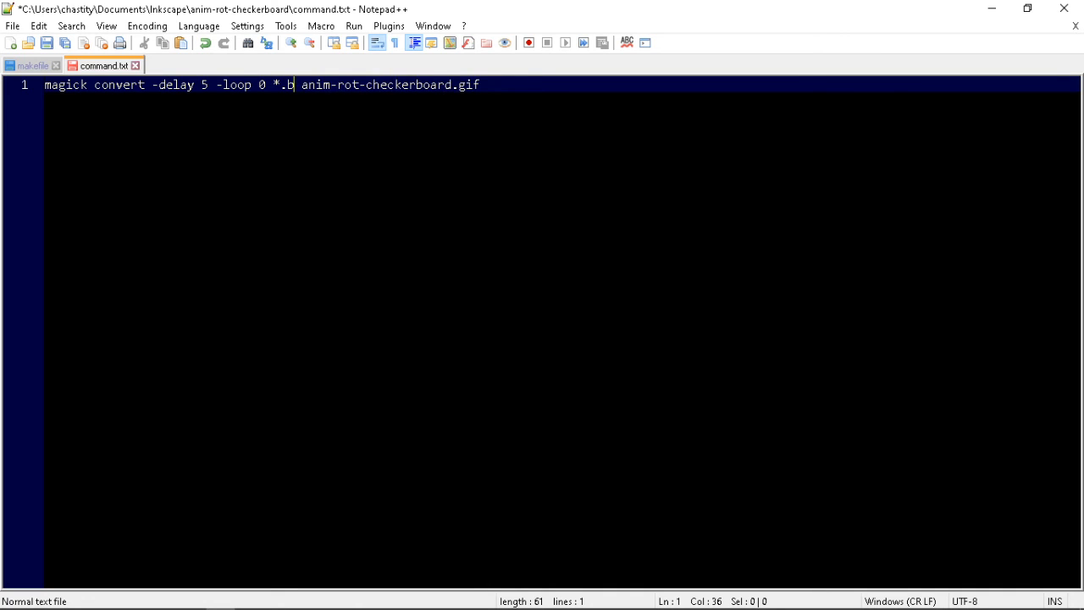
type("png")
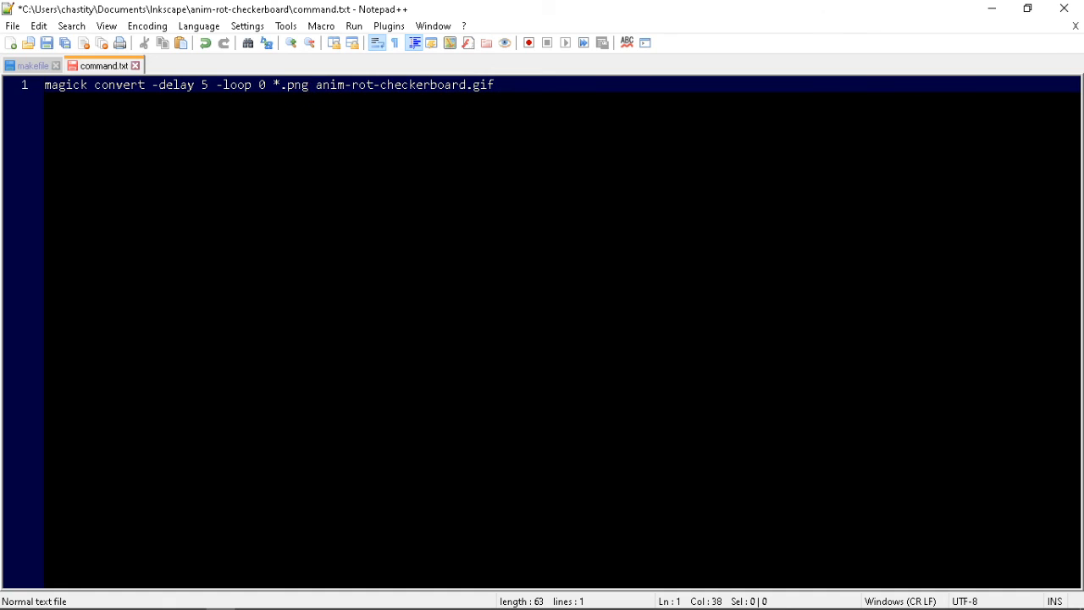
Step: Add a line break after the command and save command.txt
key("End")
key("Return")
key("ctrl+s")
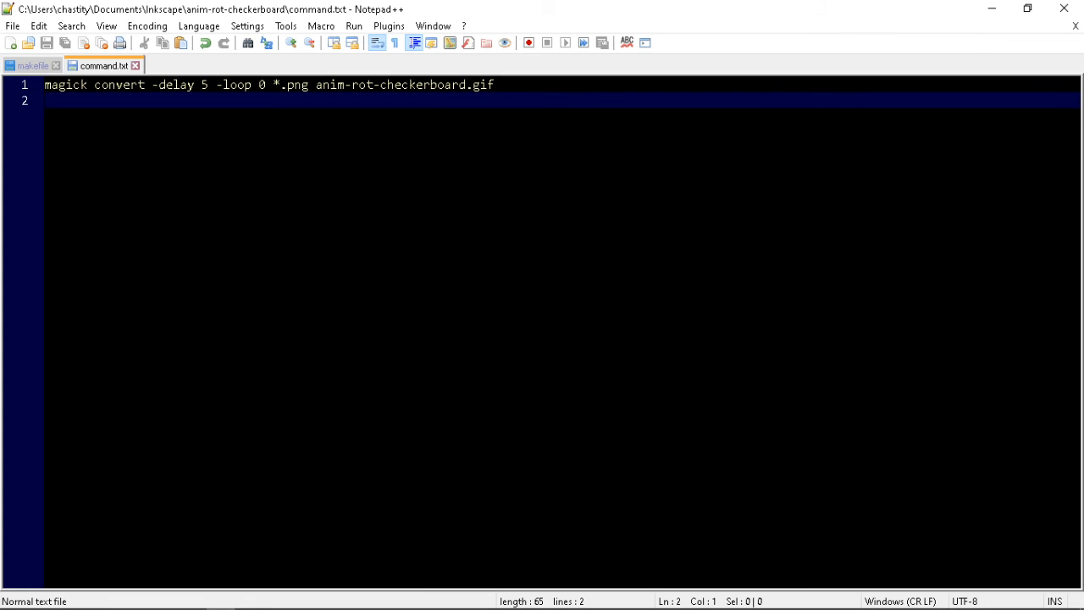
Step: Copy the full command from command.txt, clear the Command Prompt screen, and run magick convert -delay 5 -loop 0 *.png anim-rot-checkerboard.gif there
key("ctrl+a")
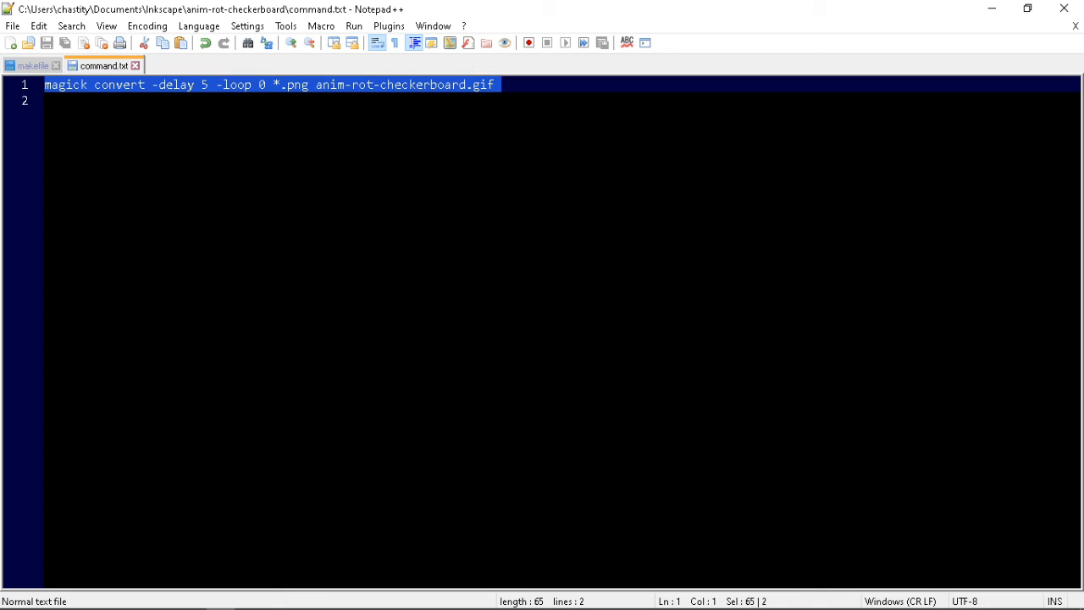
key("alt+Tab")
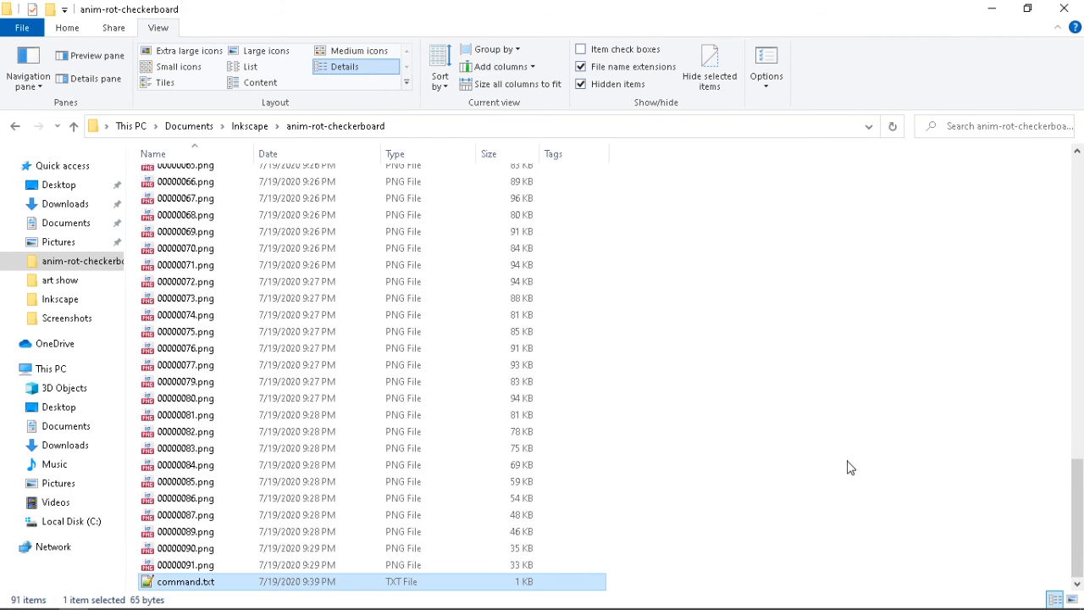
left_click(132, 598)
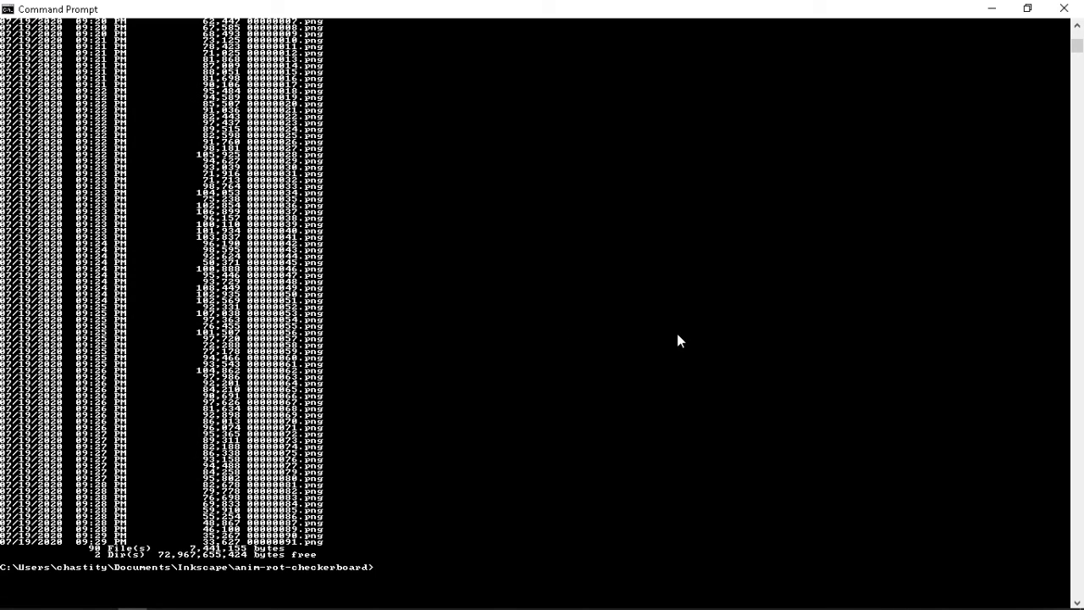
type("cls")
key("Return")
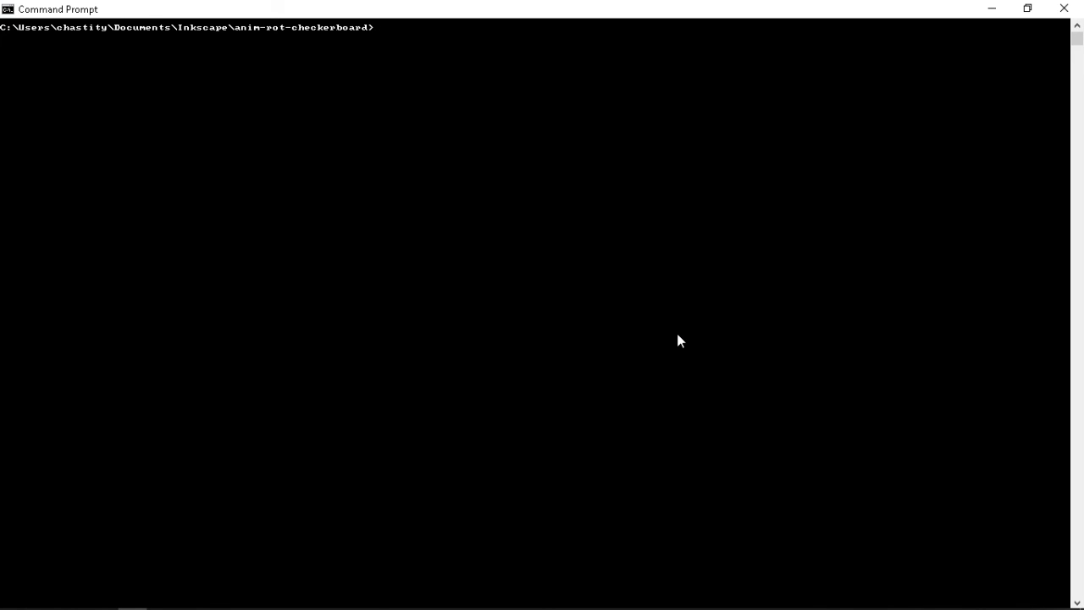
key("ctrl+v")
key("Return")
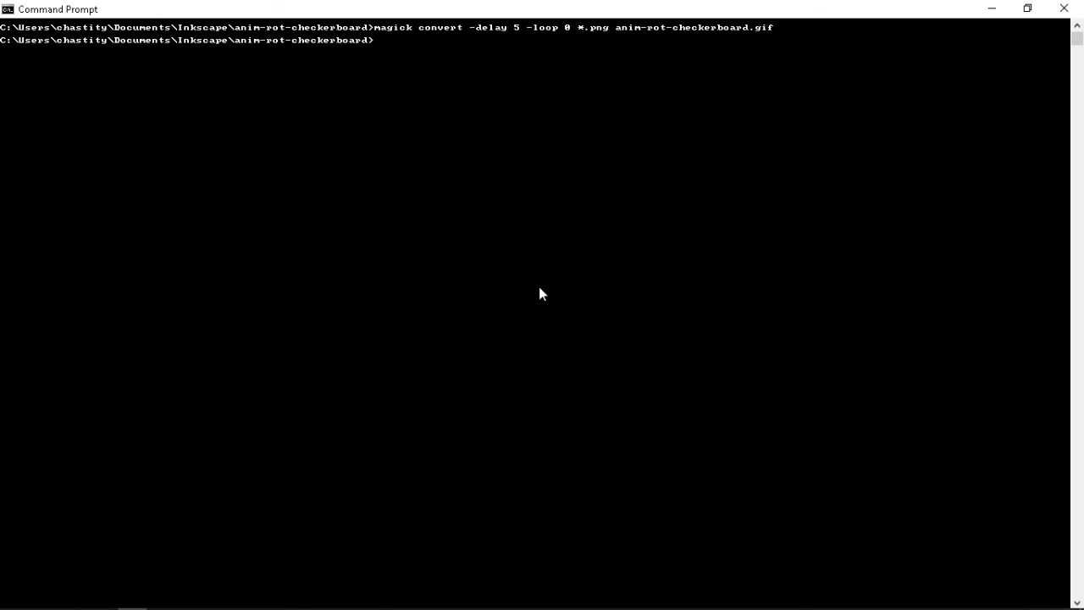
Step: Display the executable search path and the usage help of the gm and magick commands
type("path")
key("Return")
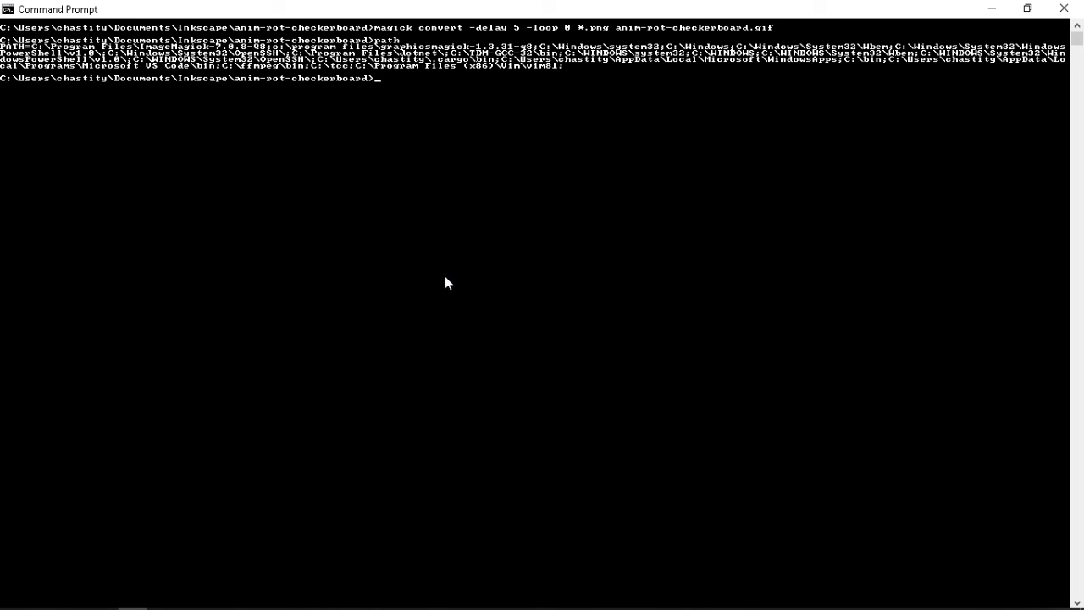
type("gm")
key("Return")
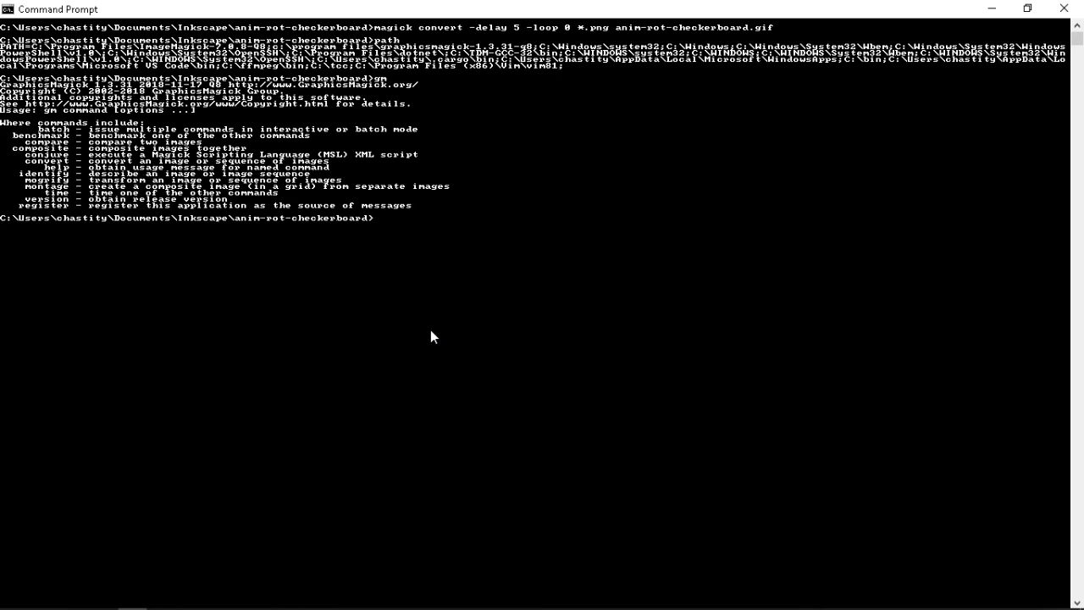
type("magick")
key("Return")
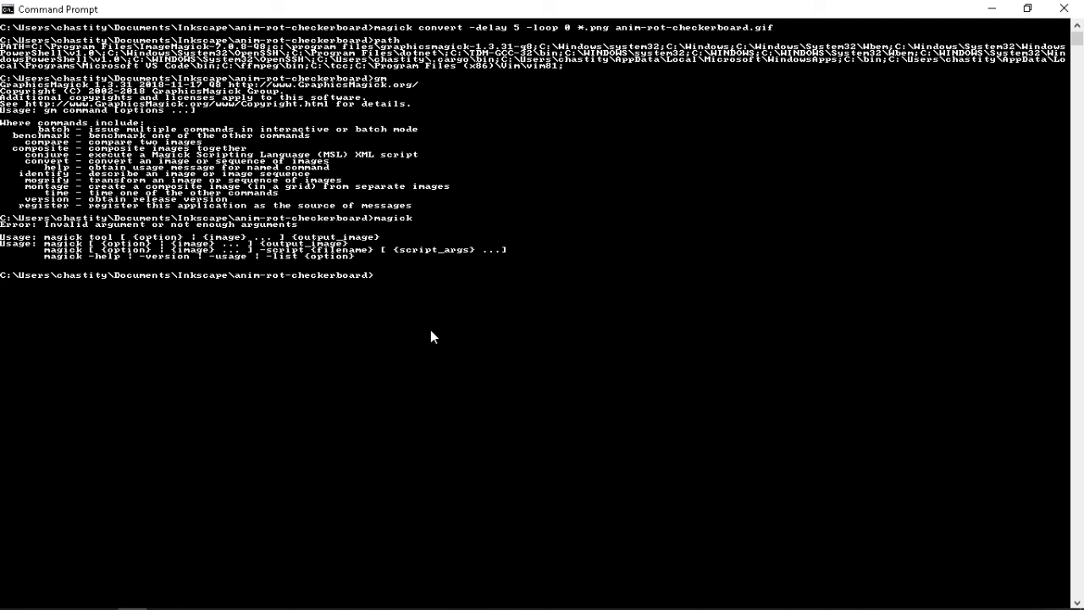
type("magick")
key("Return")
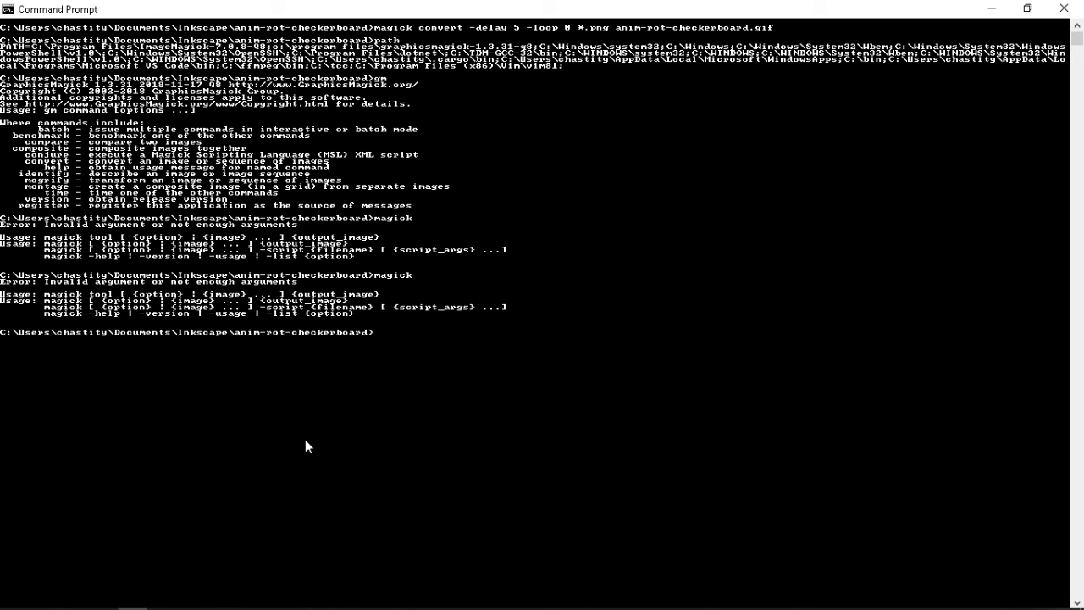
Step: Switch to File Explorer and view anim-rot-checkerboard.gif from the anim-rot-checkerboard folder in the image viewer, closing it when done
mouse_move(83, 598)
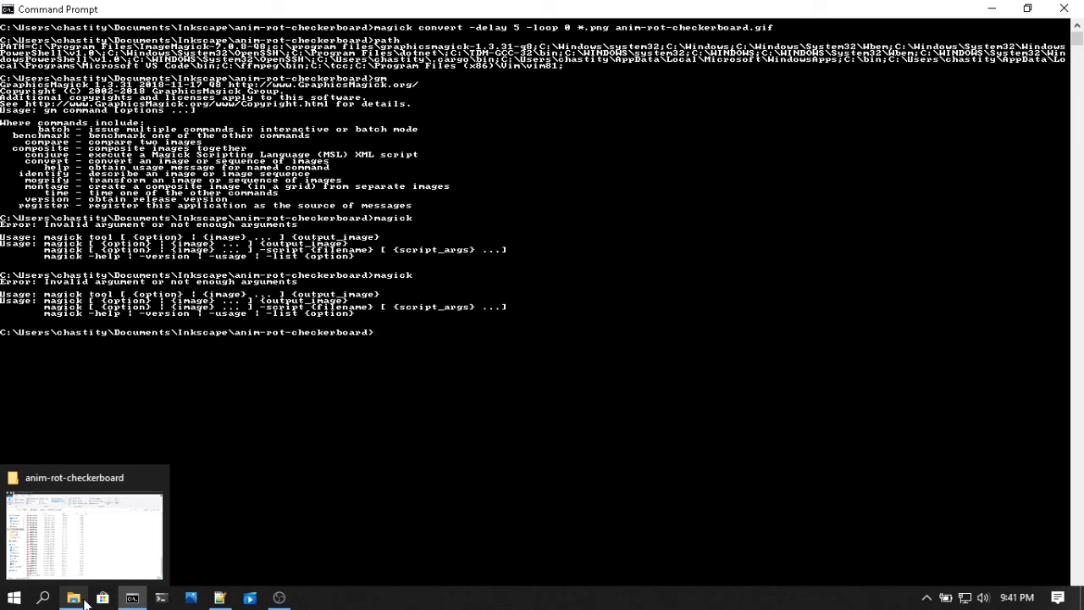
left_click(84, 598)
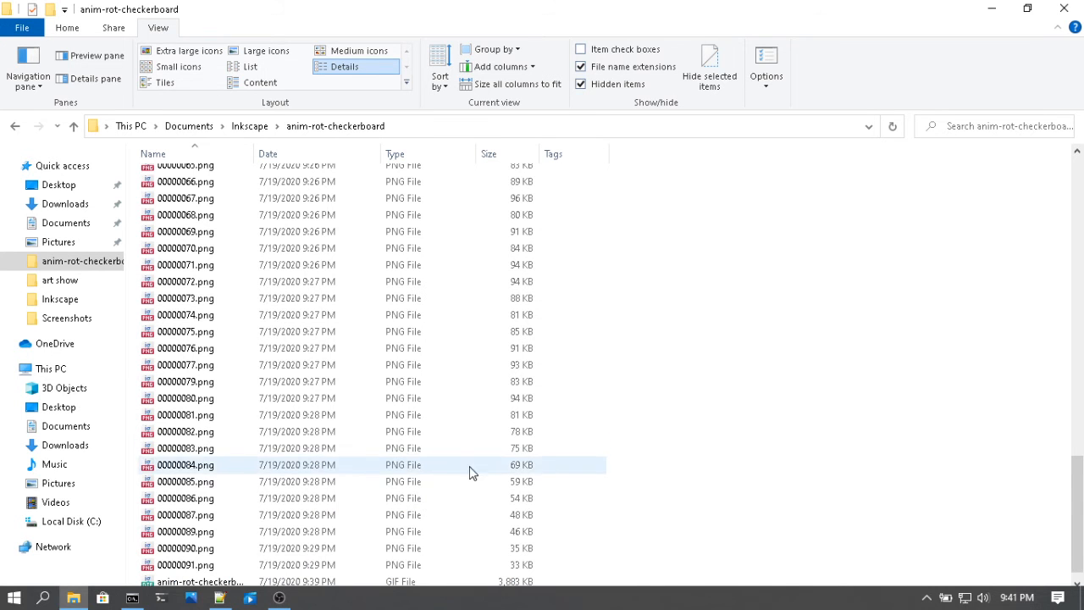
scroll(718, 458, "up", 4)
scroll(718, 458, "down", 5)
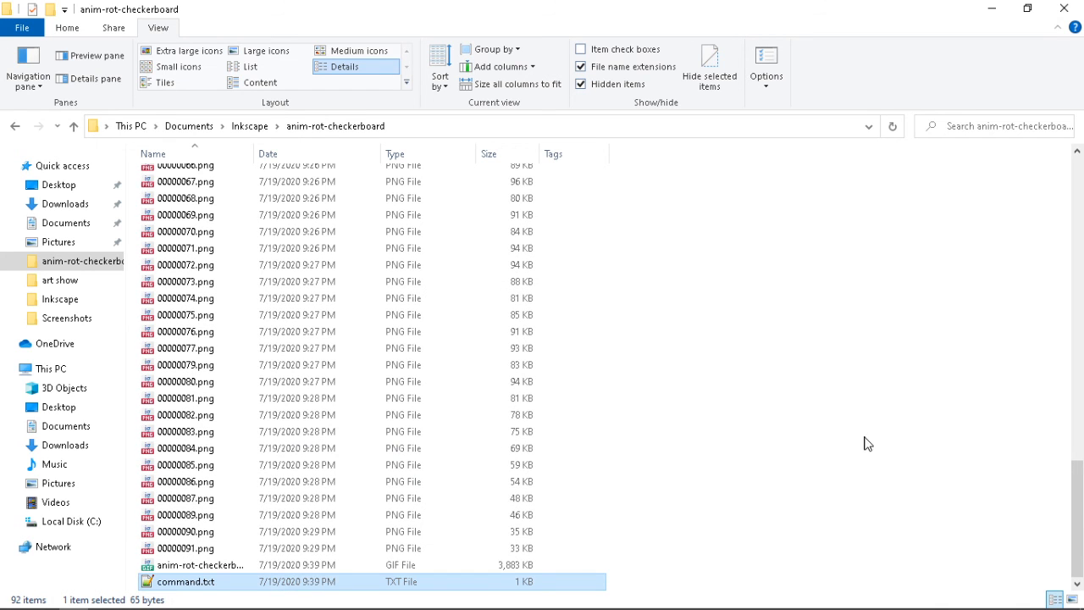
key("Up")
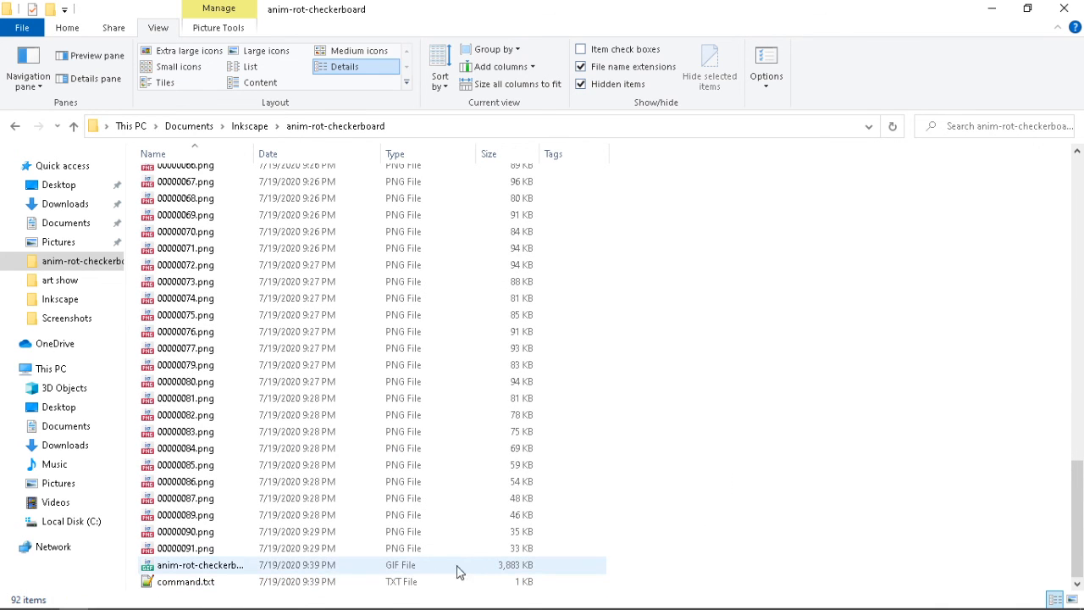
left_click(207, 566)
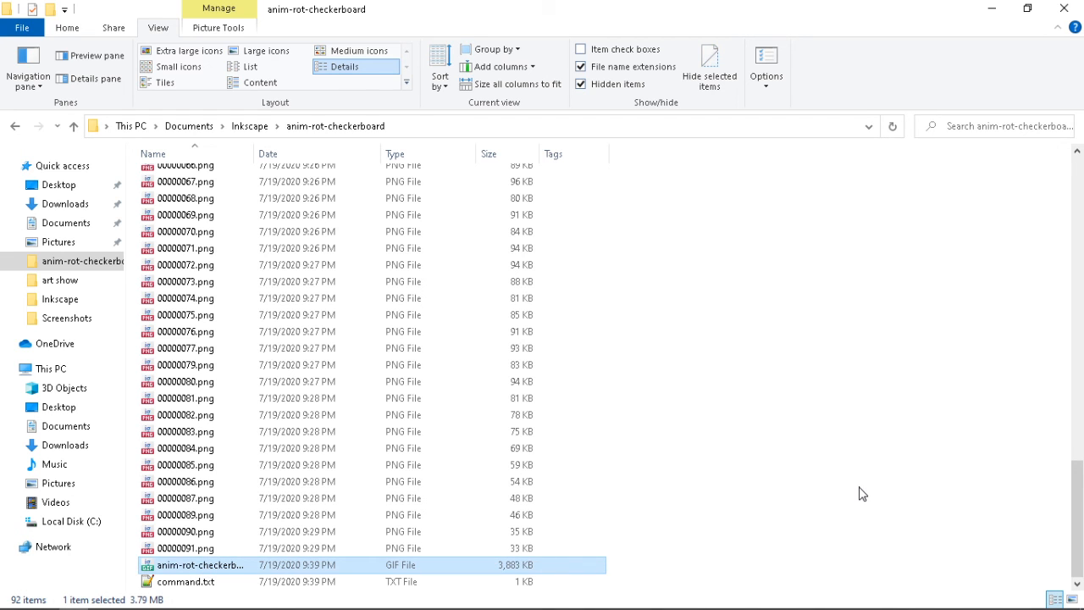
key("Return")
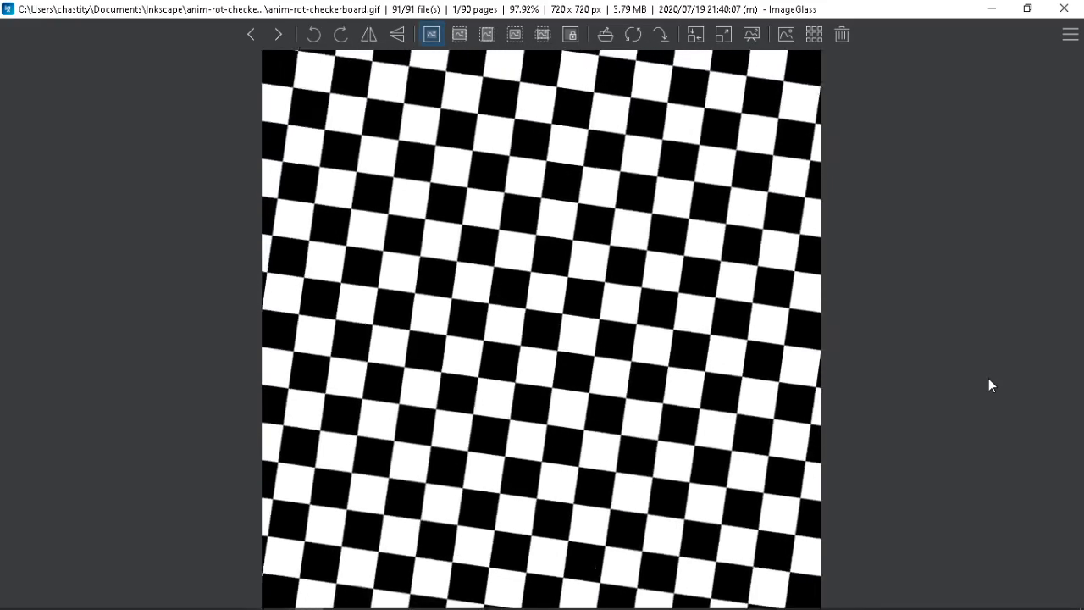
key("Escape")
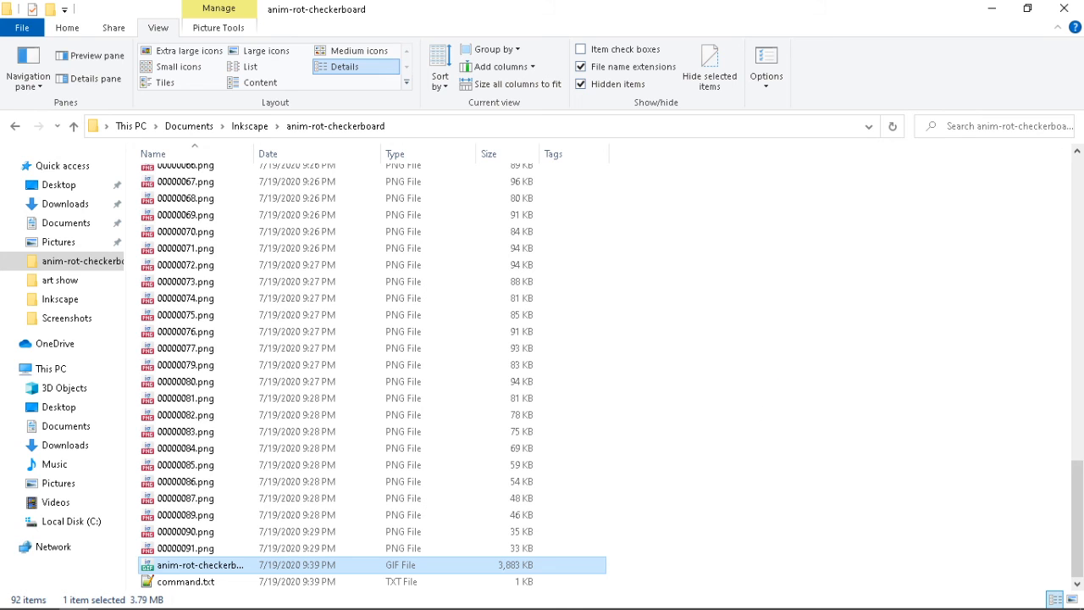
Step: Switch to the OBS window
mouse_move(553, 607)
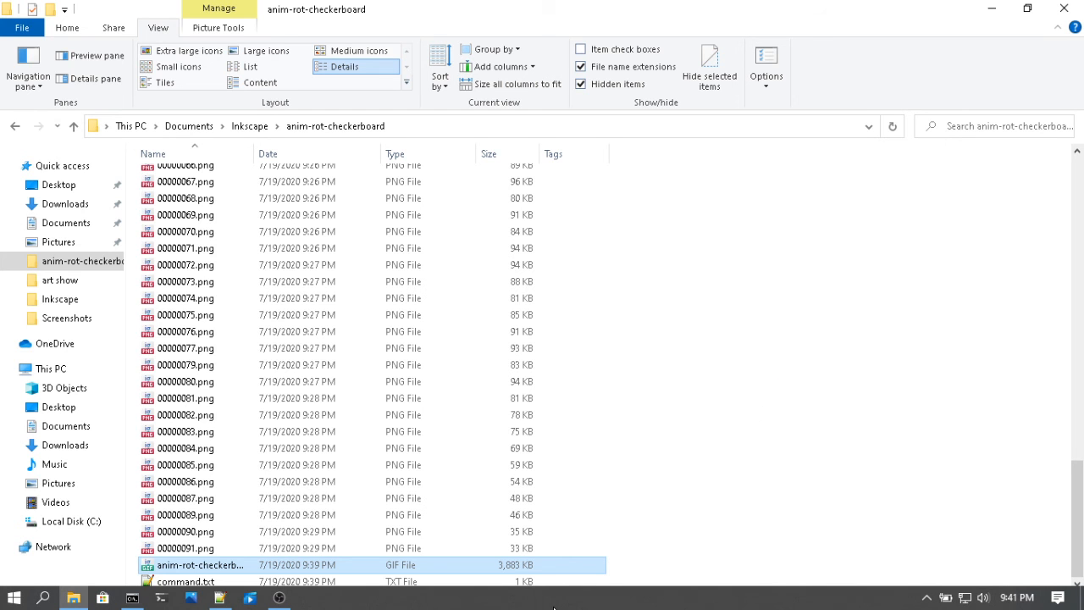
left_click(279, 598)
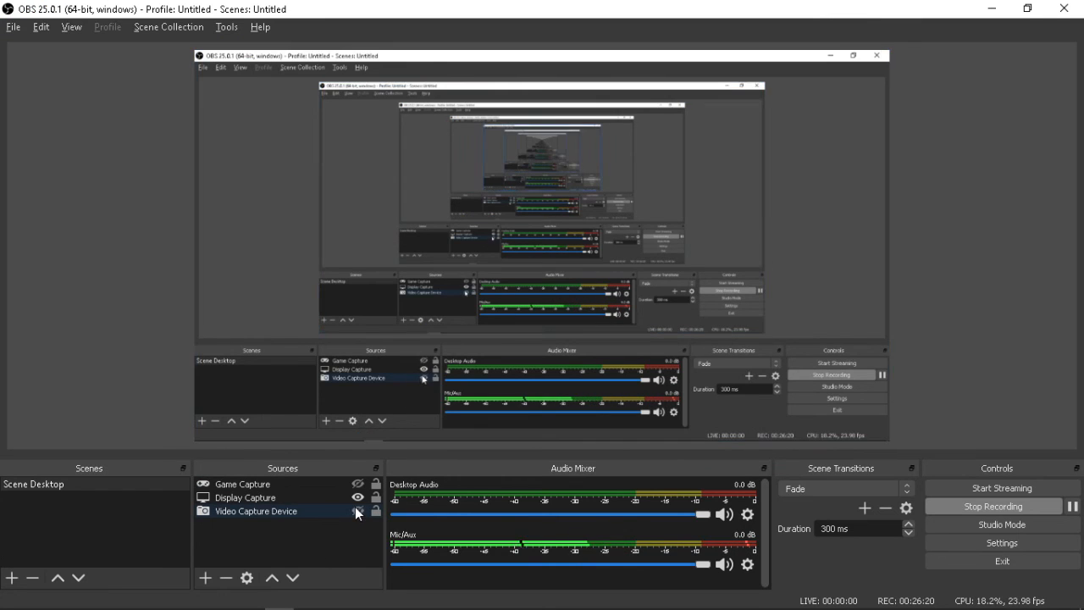